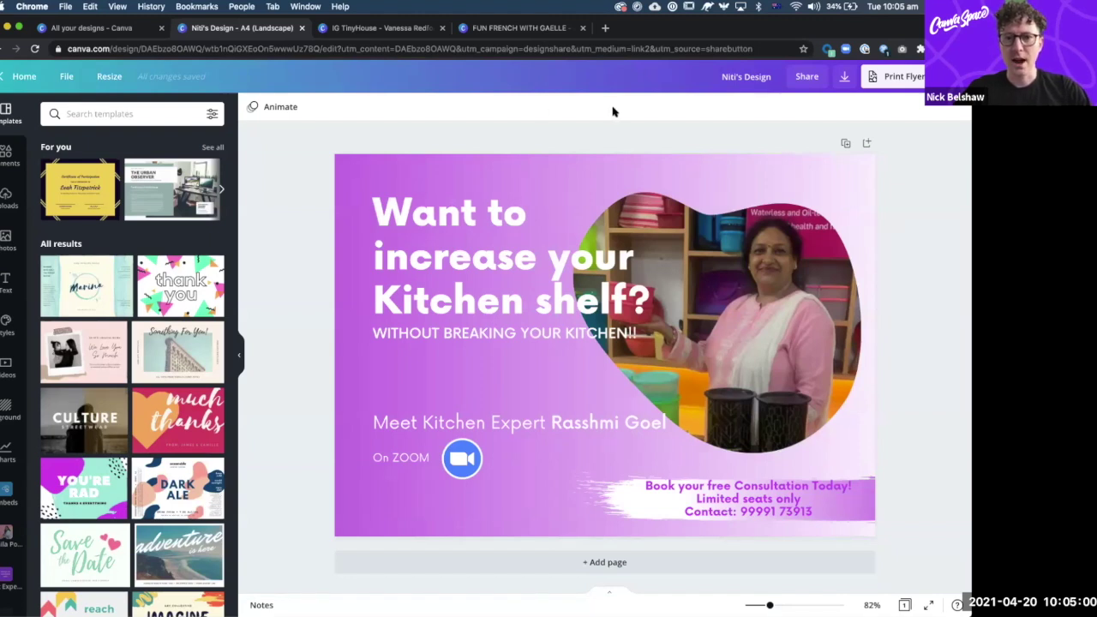
- Duplicate the flyer page to create a second page for the redesign
click(846, 145)
click(845, 144)
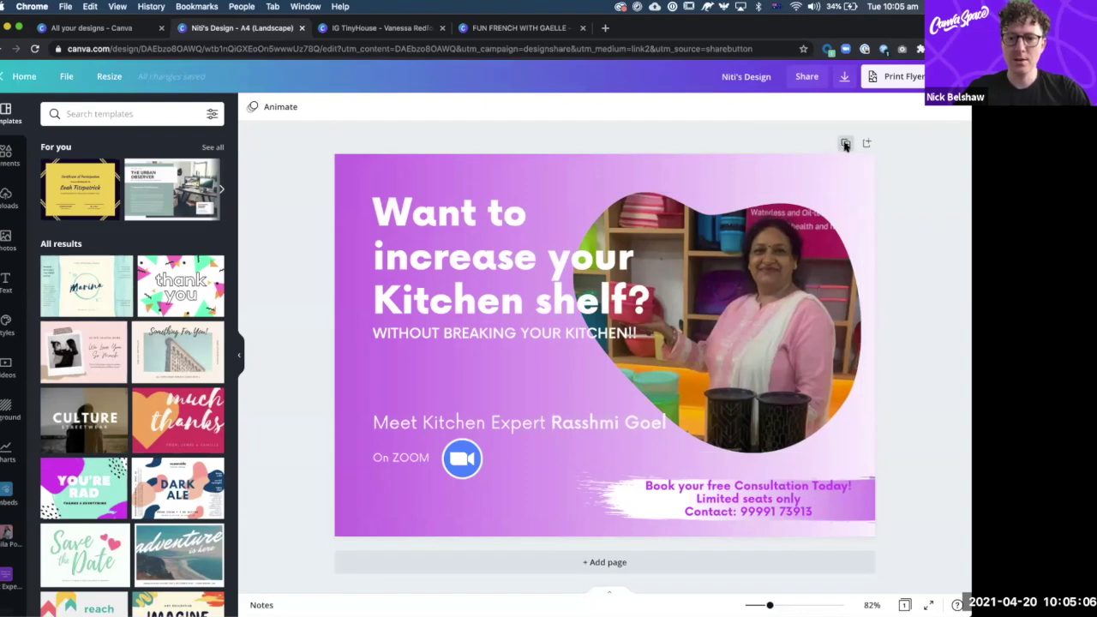
scroll(903, 285, up, 5)
scroll(903, 286, down, 5)
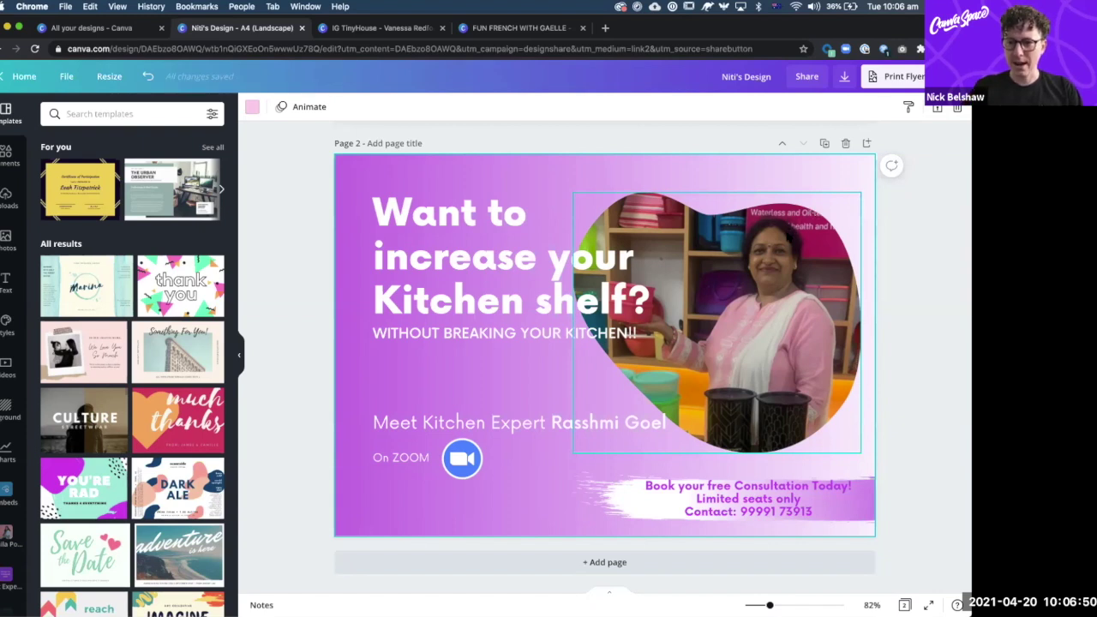
- Enlarge the blob-shaped photo on page 2 and position it so it runs off the page's right edge
drag(844, 194, 913, 146)
drag(848, 245, 845, 270)
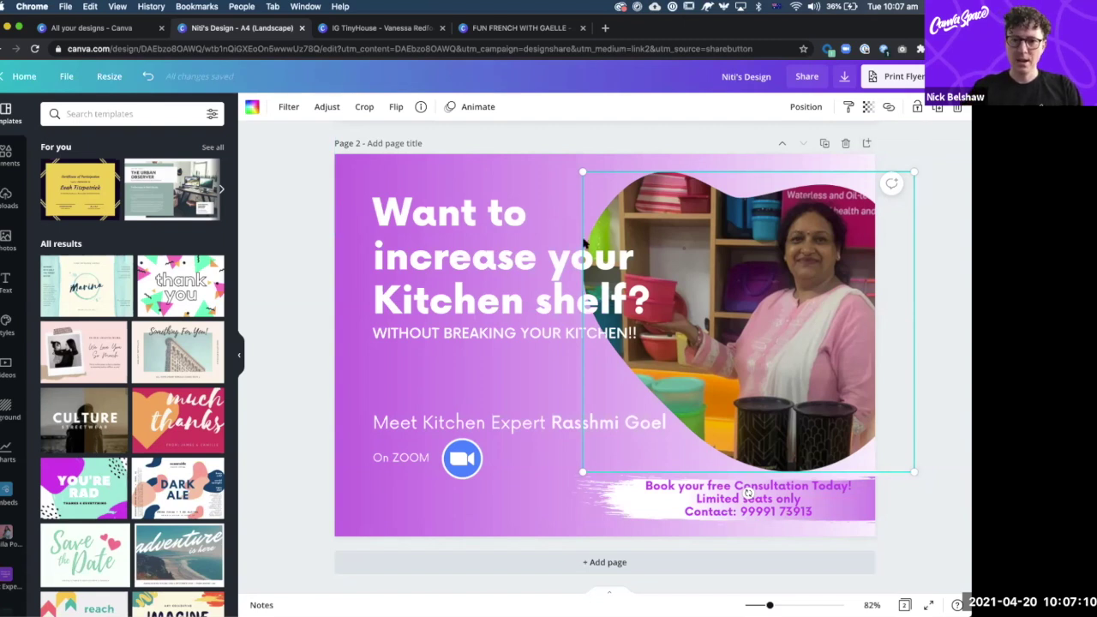
drag(413, 260, 375, 259)
key(super+z)
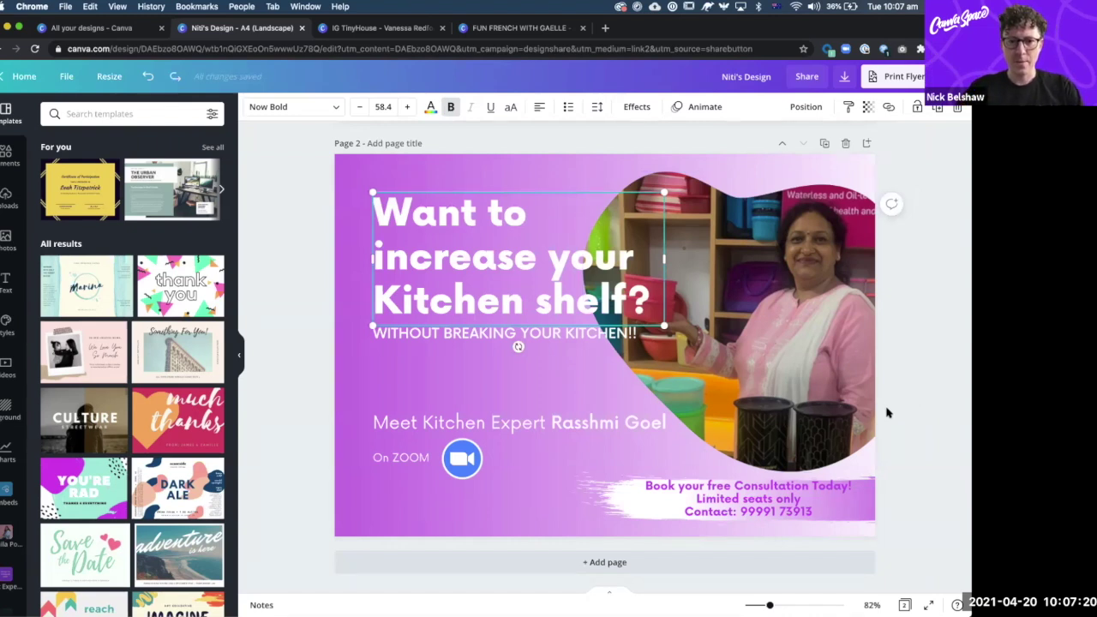
- Move the line "WITHOUT BREAKING YOUR KITCHEN!!" slightly down to leave a gap beneath the headline
click(452, 338)
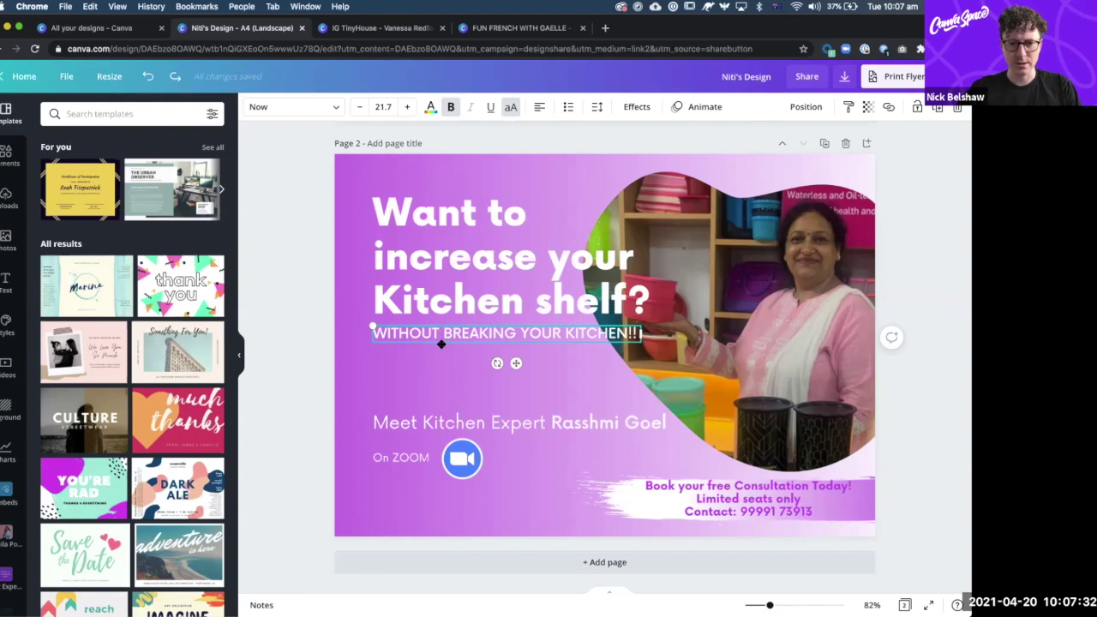
drag(441, 347, 441, 358)
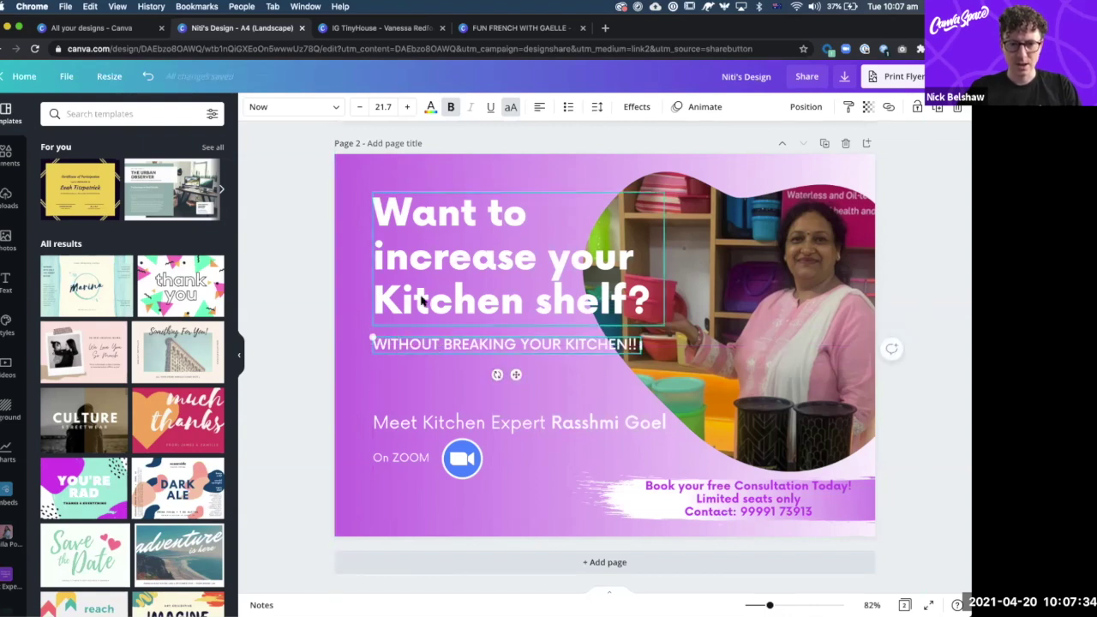
click(361, 378)
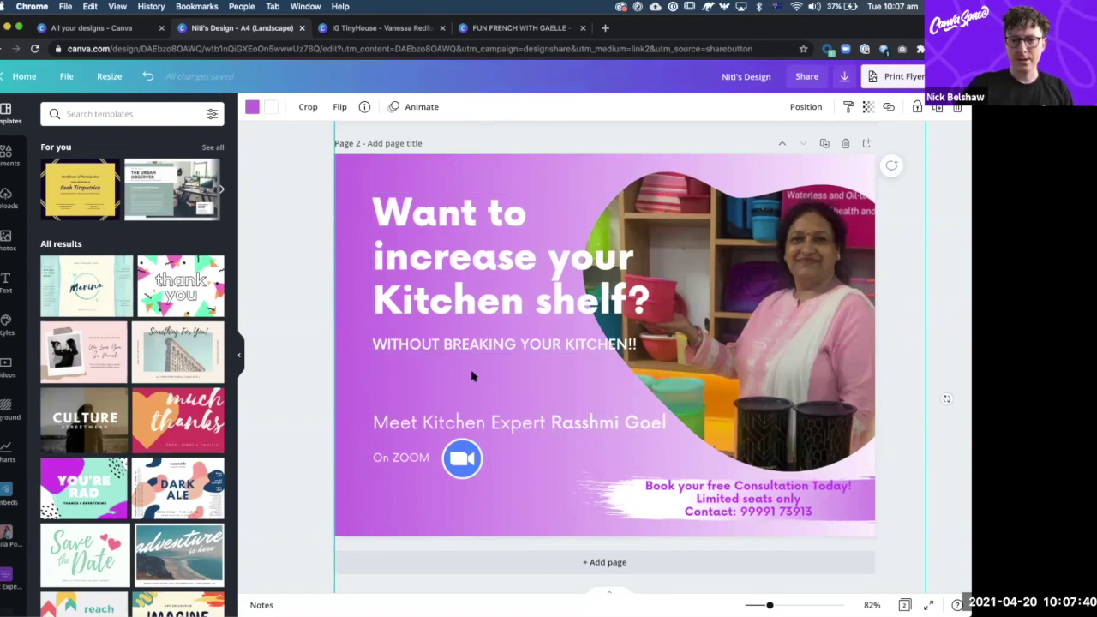
- Nudge the photo up and to the right, and scale it down slightly to about 18 by 16.3 cm
click(779, 316)
drag(779, 315, 783, 312)
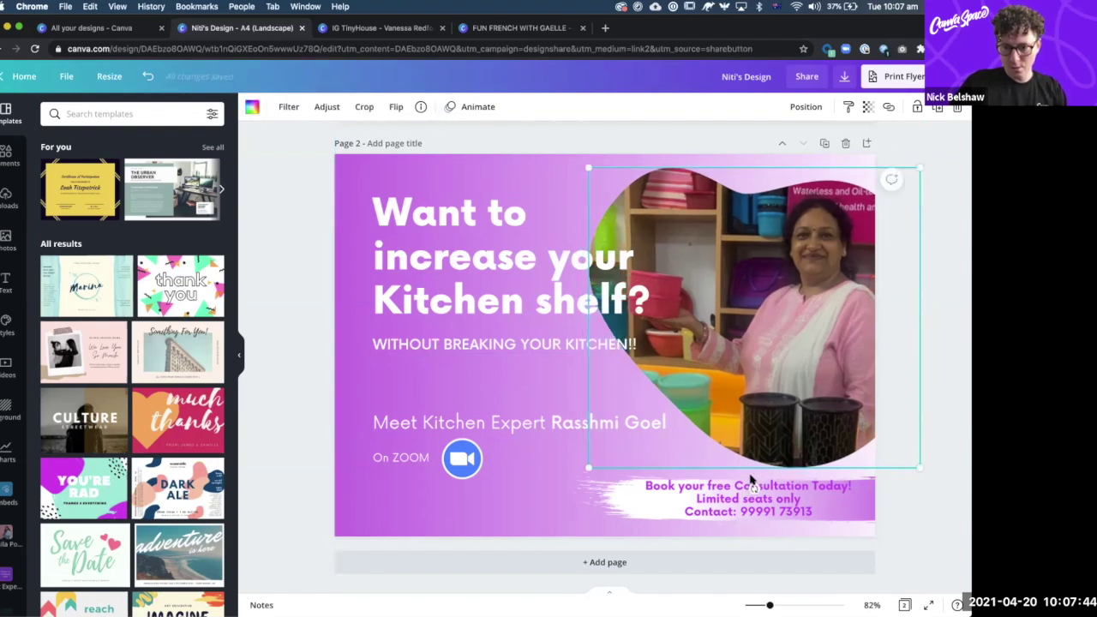
drag(591, 470, 593, 464)
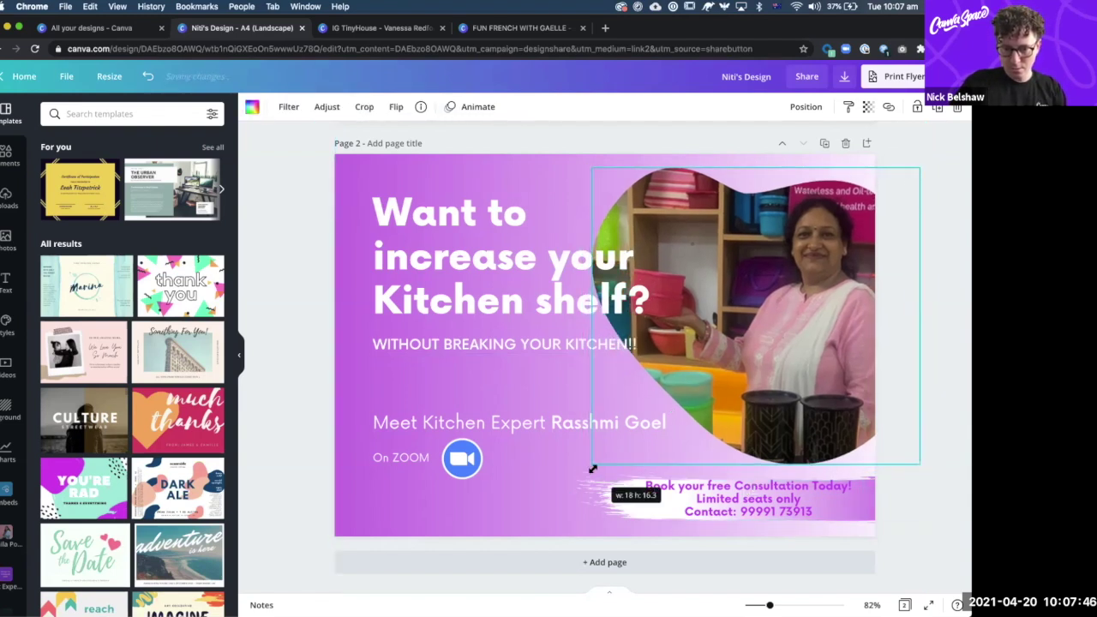
click(918, 500)
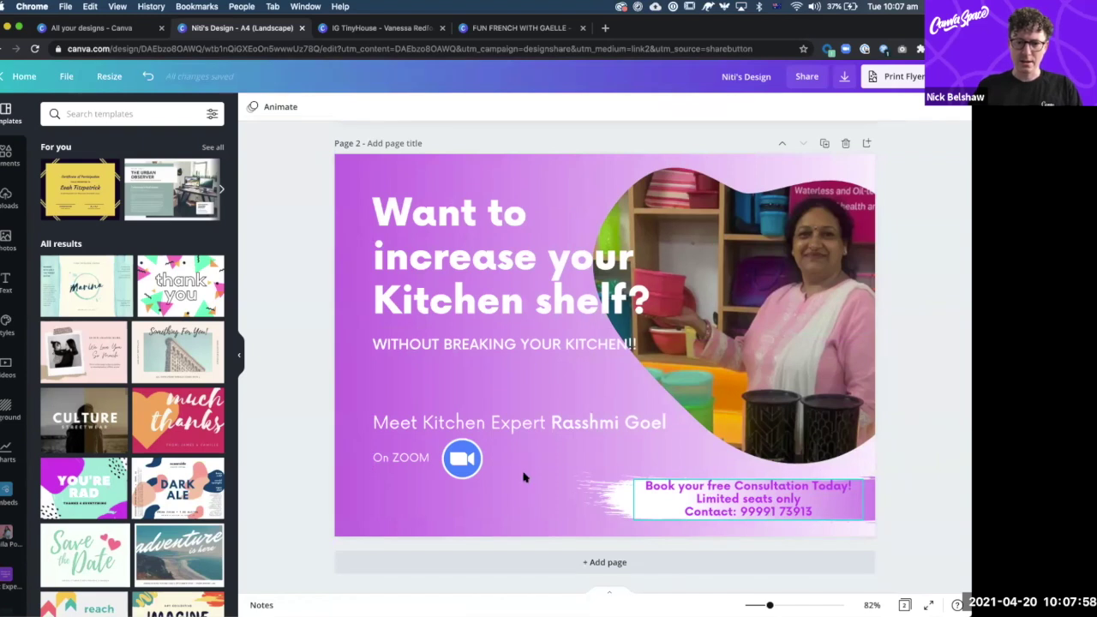
- Ungroup the Kitchen Expert details and delete the "On ZOOM" text
click(458, 461)
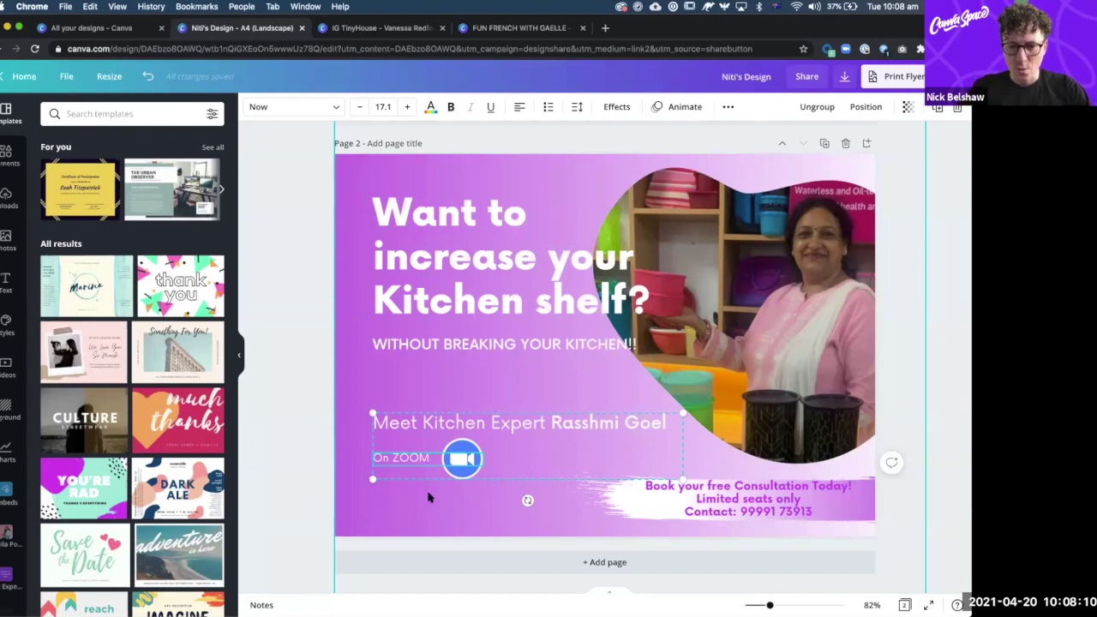
click(444, 498)
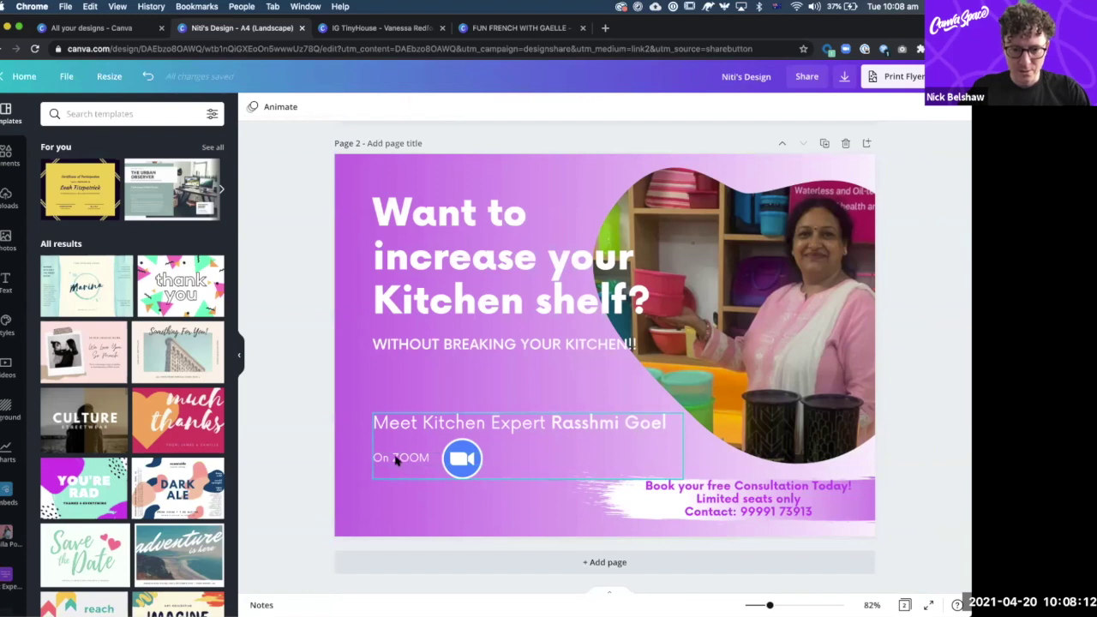
click(399, 461)
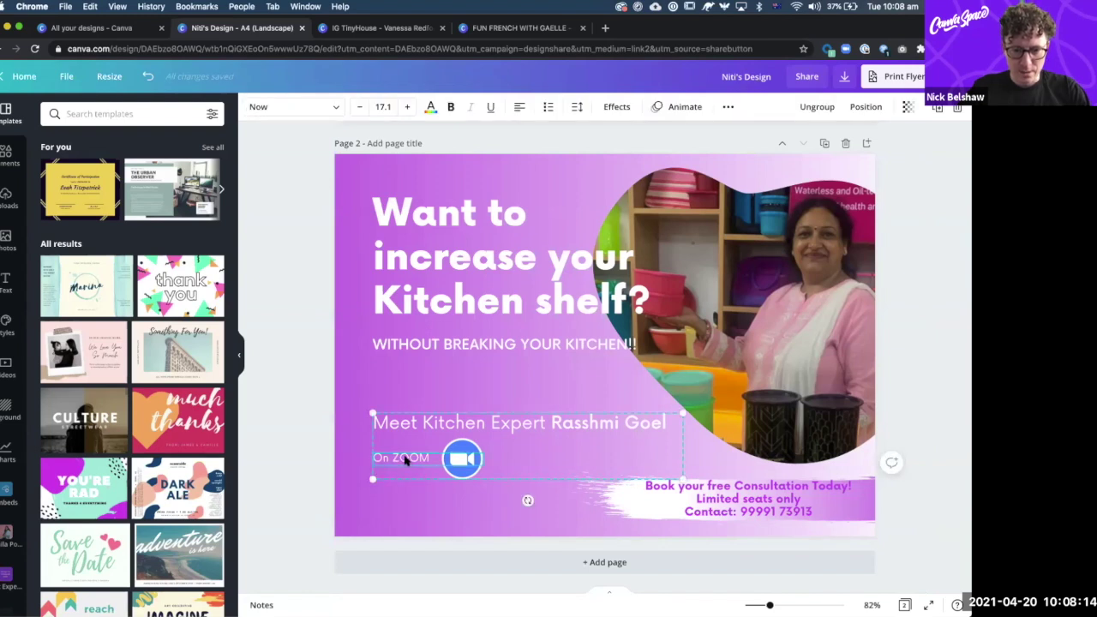
click(817, 106)
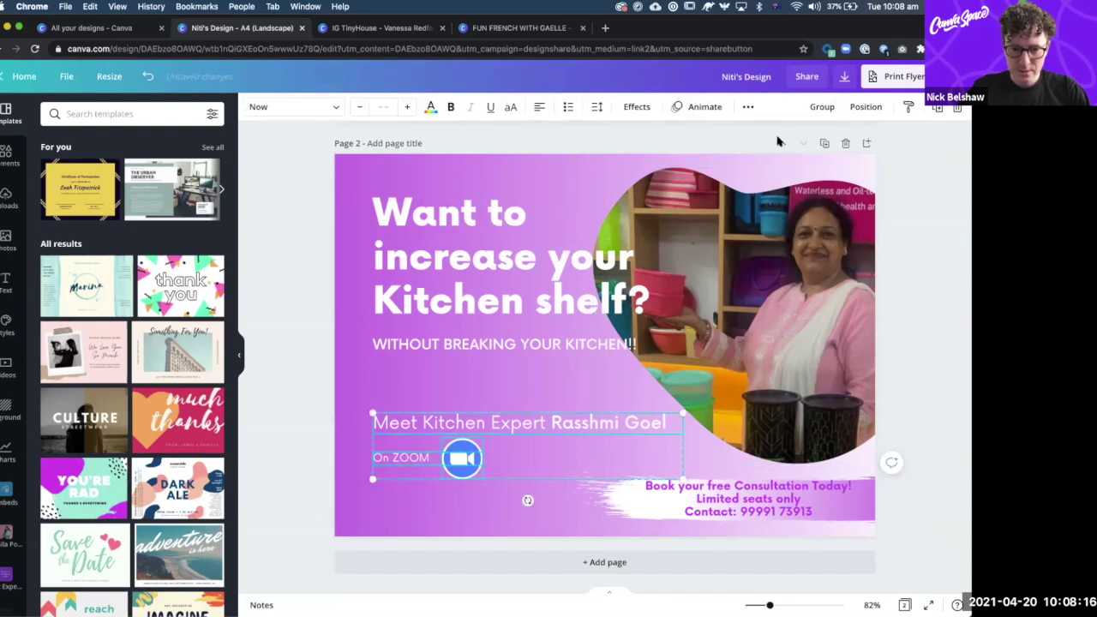
click(392, 460)
click(385, 455)
key(BackSpace)
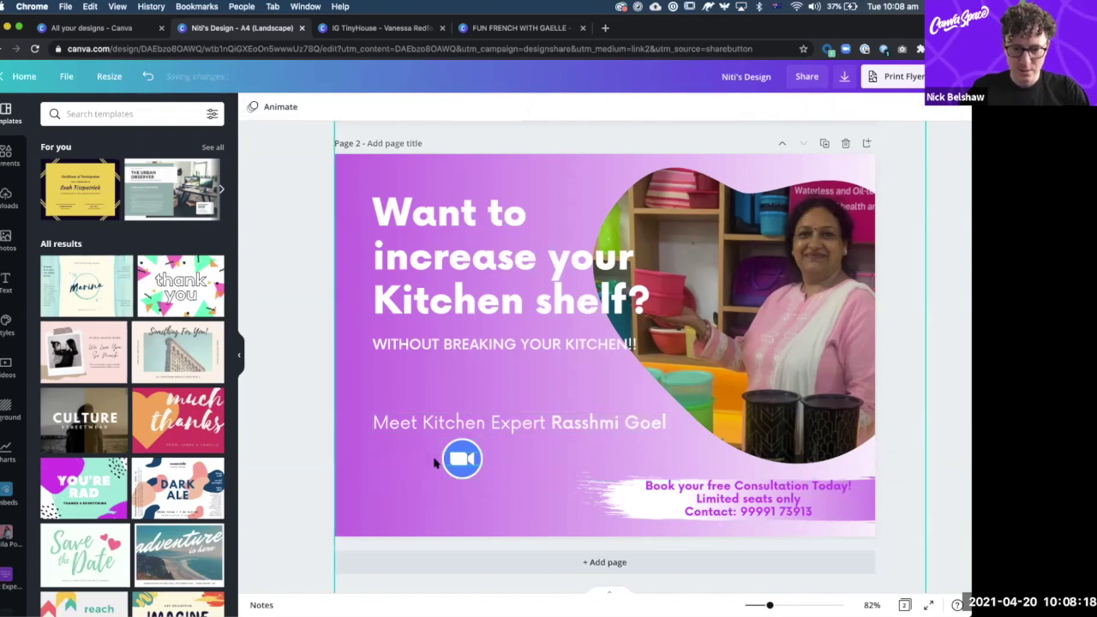
- Align the Zoom icon with the left edge of the Kitchen Expert line and delete the white brush stroke behind the consultation text
drag(460, 460, 392, 461)
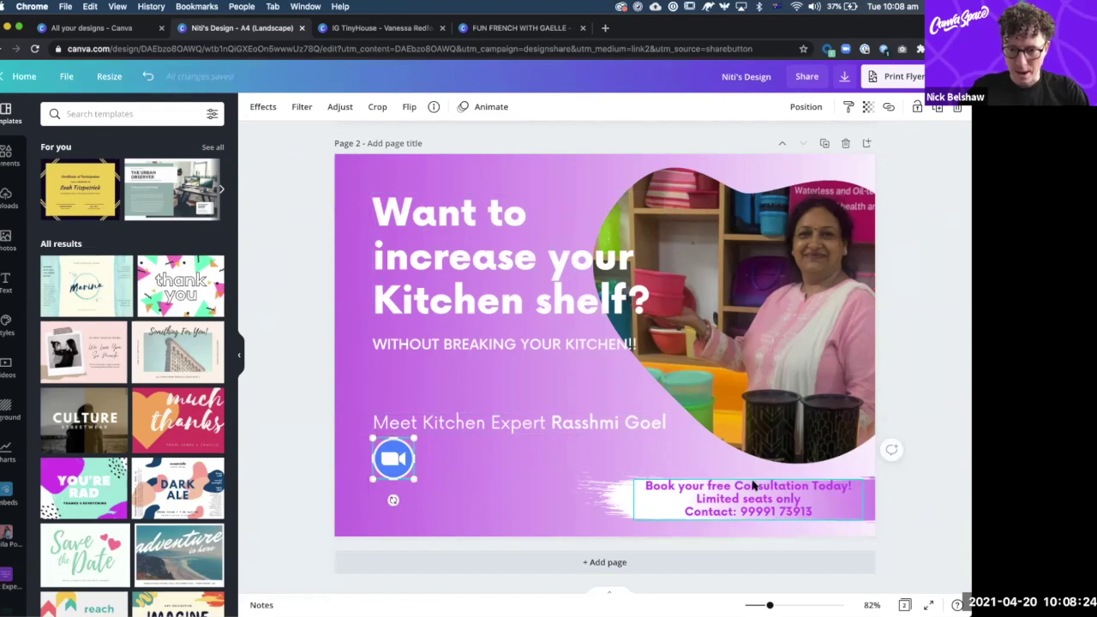
click(871, 500)
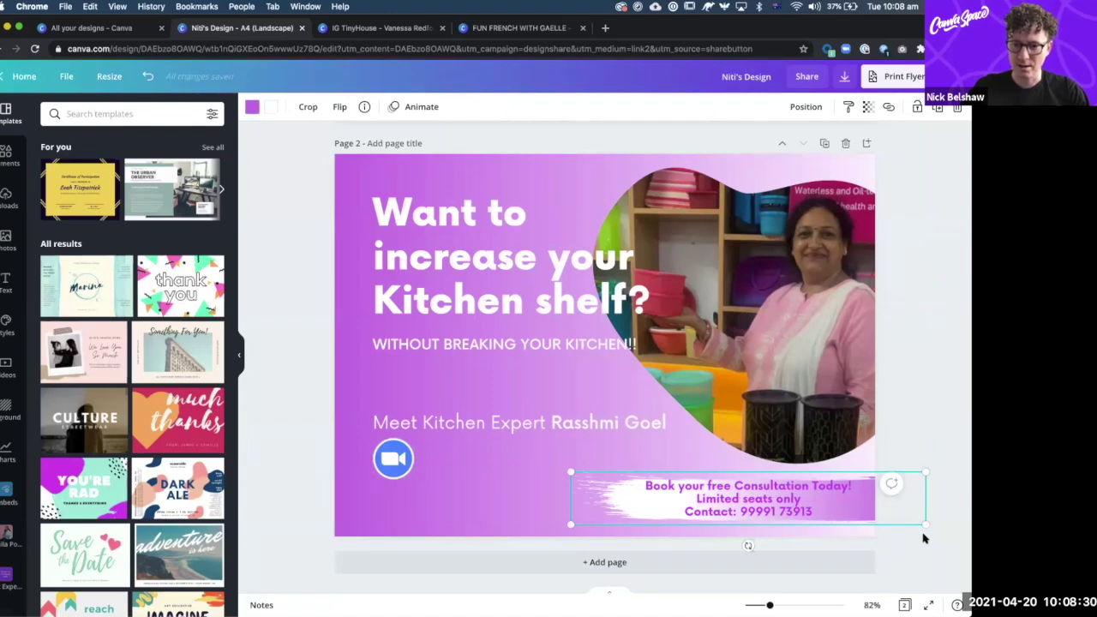
key(BackSpace)
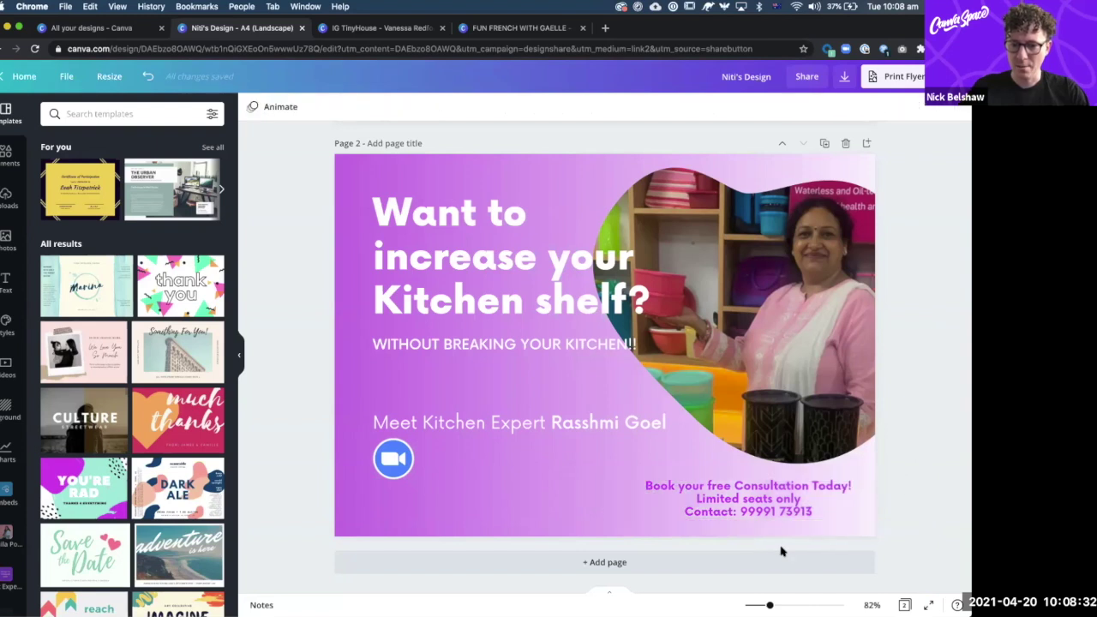
- Place the consultation and contact text directly beside the Zoom icon and left-align it
drag(665, 493, 554, 459)
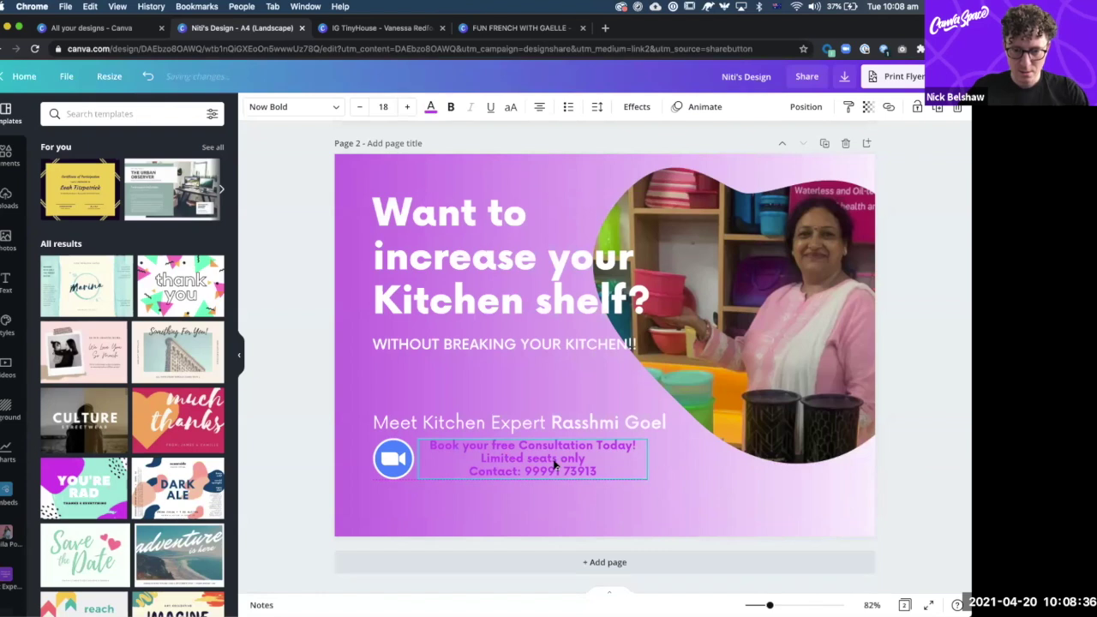
click(540, 109)
drag(440, 460, 444, 460)
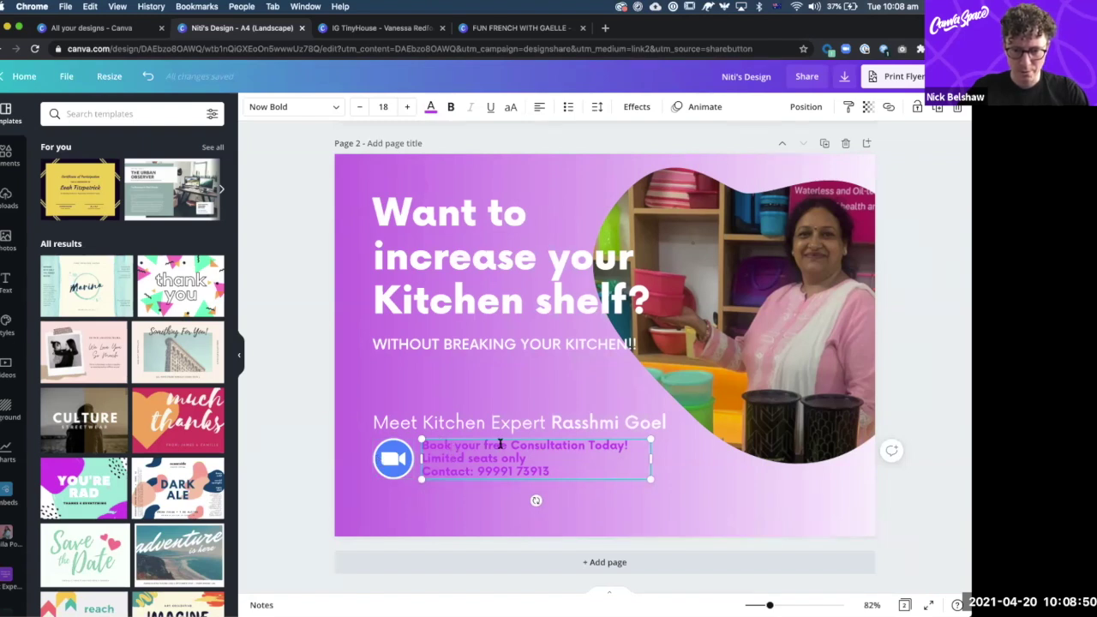
- Insert "Zoom" into the booking text so it reads "Book your free Zoom Consultation Today!"
text(Zoom)
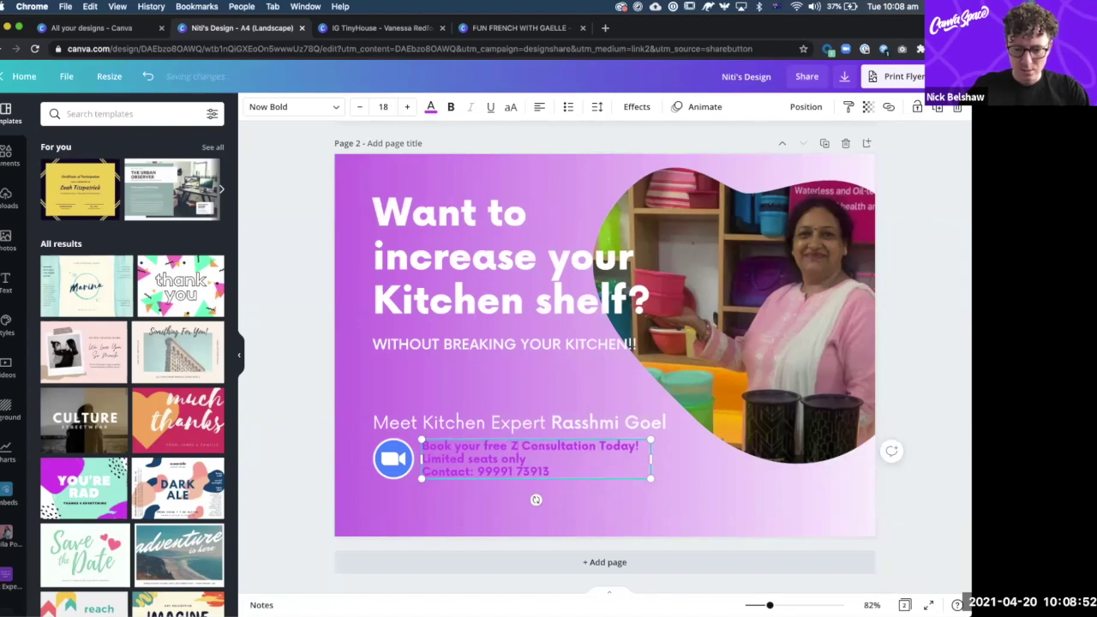
click(484, 509)
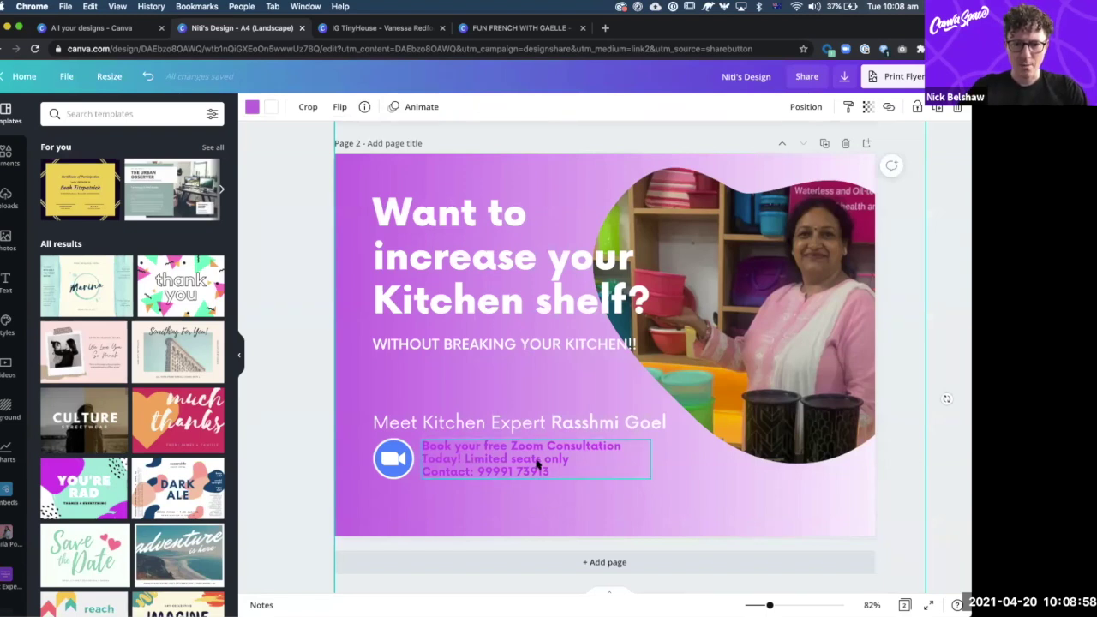
- Change the text colour of the consultation block and the Kitchen Expert line to black
click(538, 463)
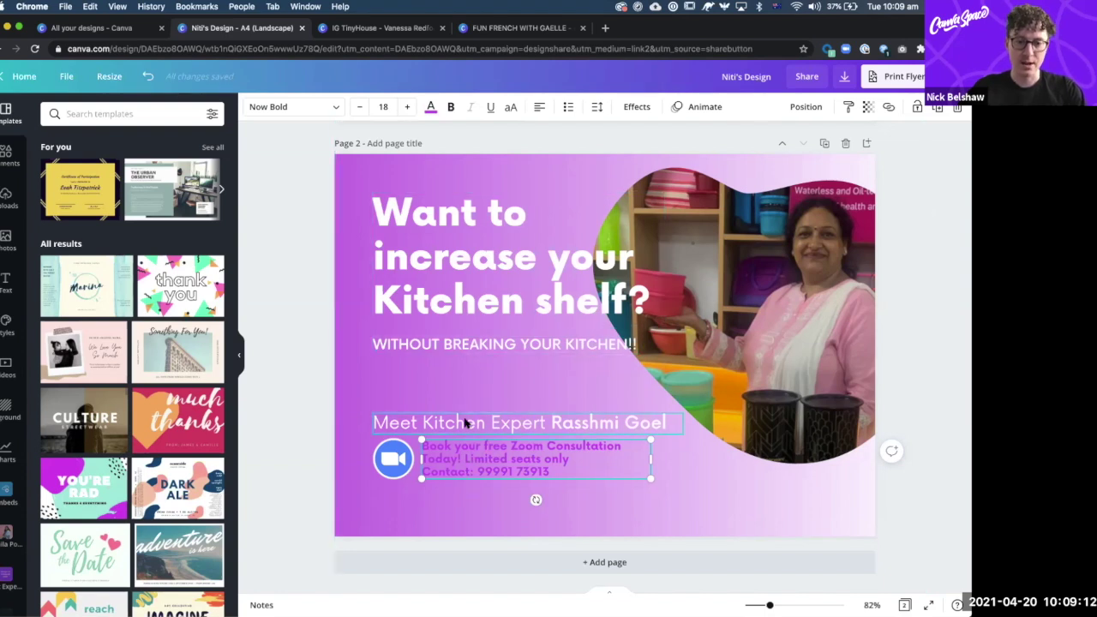
click(432, 108)
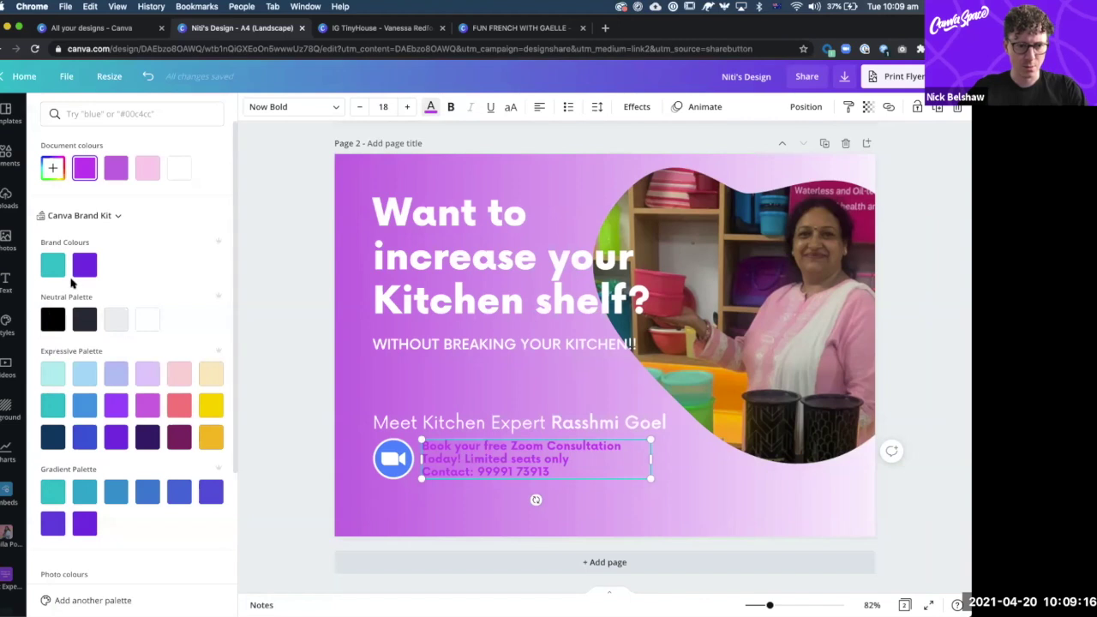
click(52, 323)
click(484, 420)
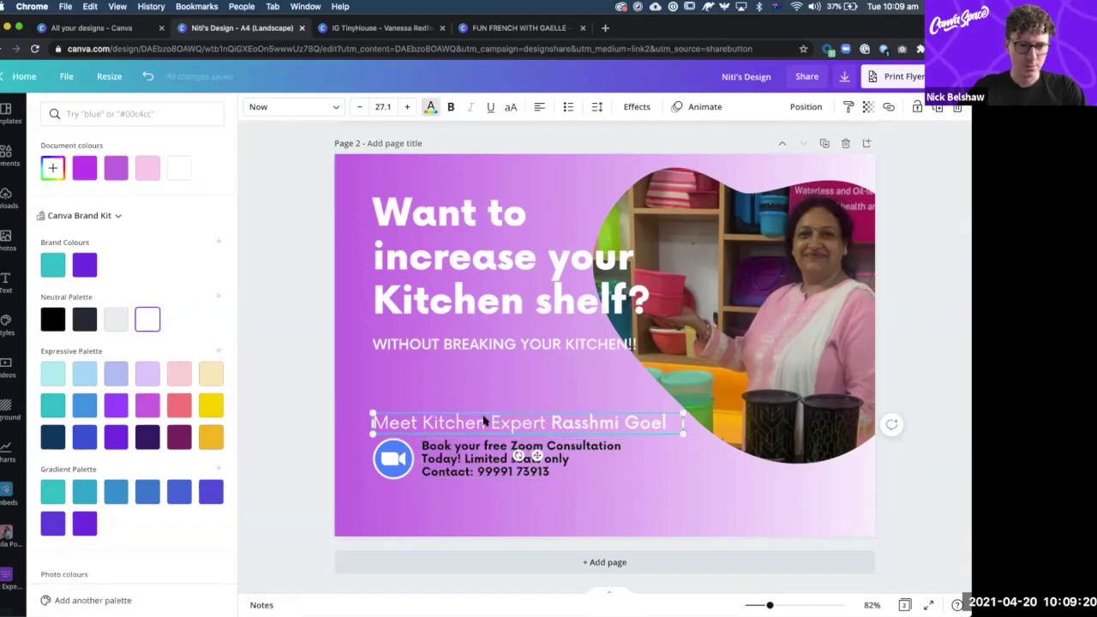
click(52, 320)
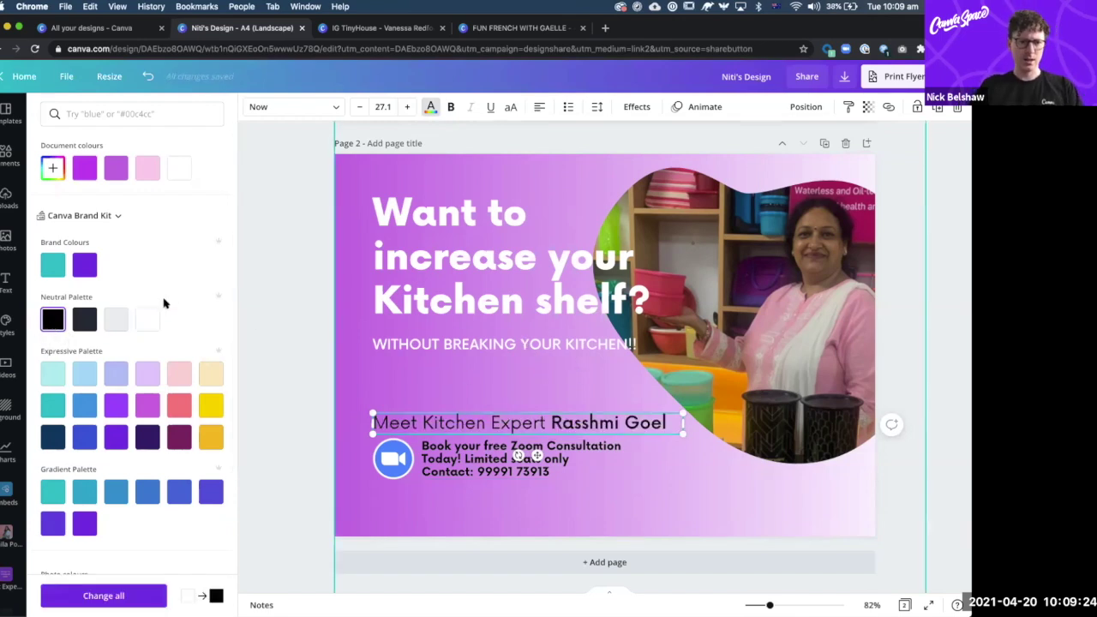
click(439, 393)
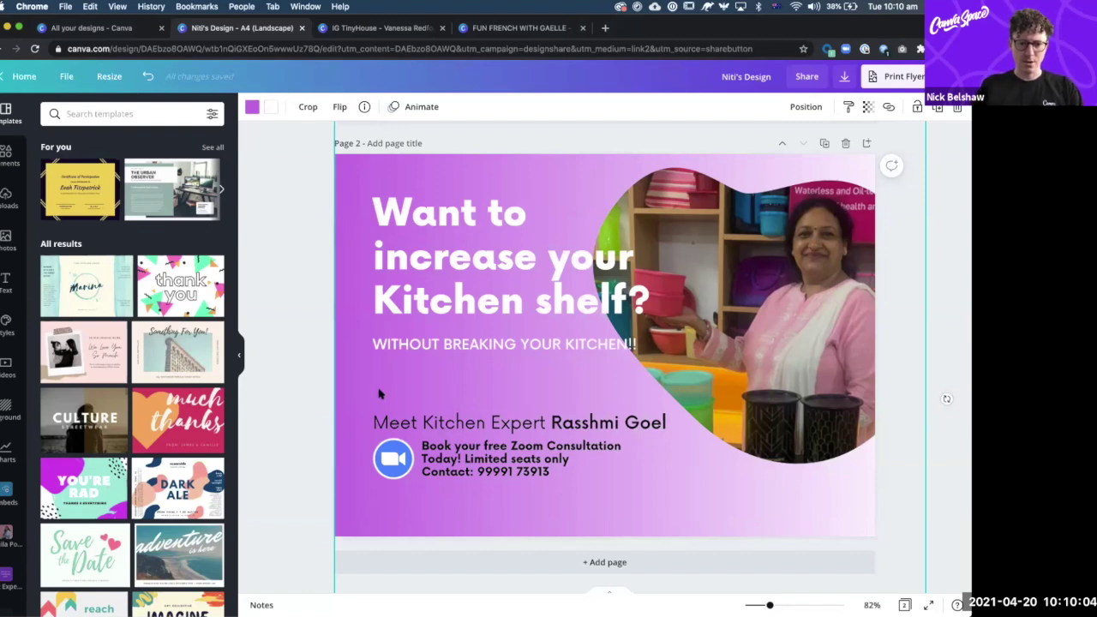
- Lock the gradient background and move the Kitchen Expert line, Zoom icon and consultation text down together
drag(363, 444, 454, 459)
key(super+z)
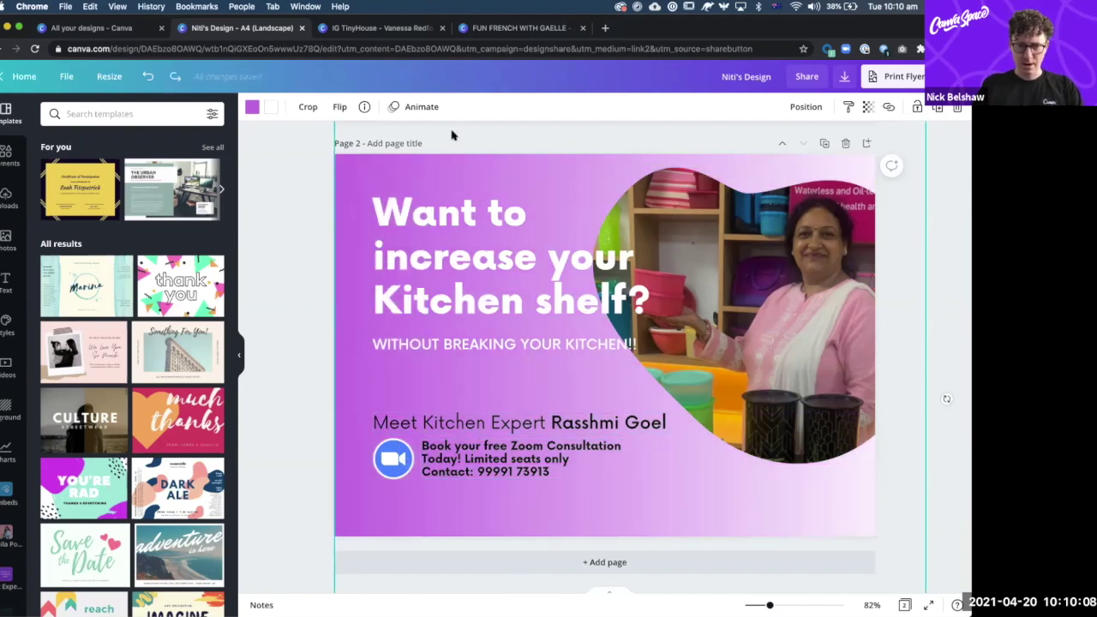
click(919, 106)
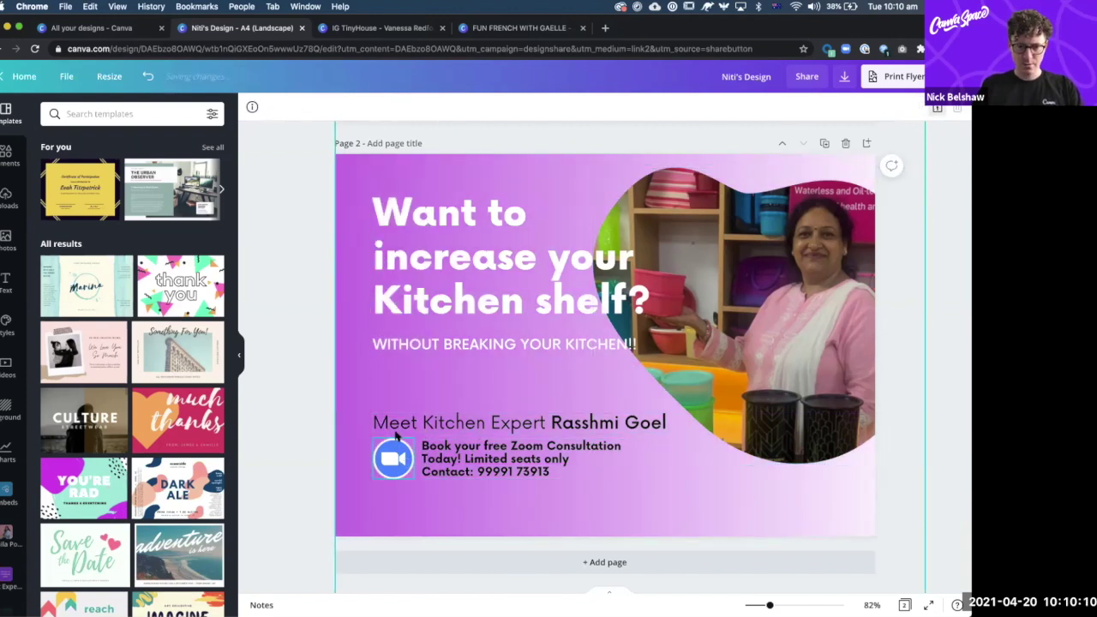
drag(494, 466, 494, 480)
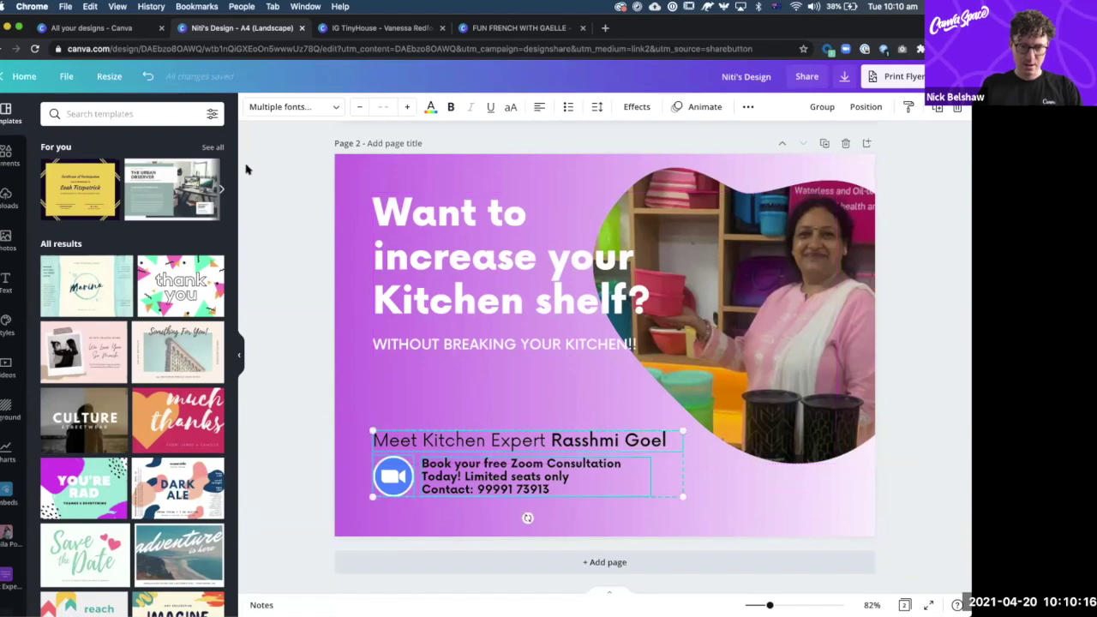
- Show the page margins on the design
click(66, 76)
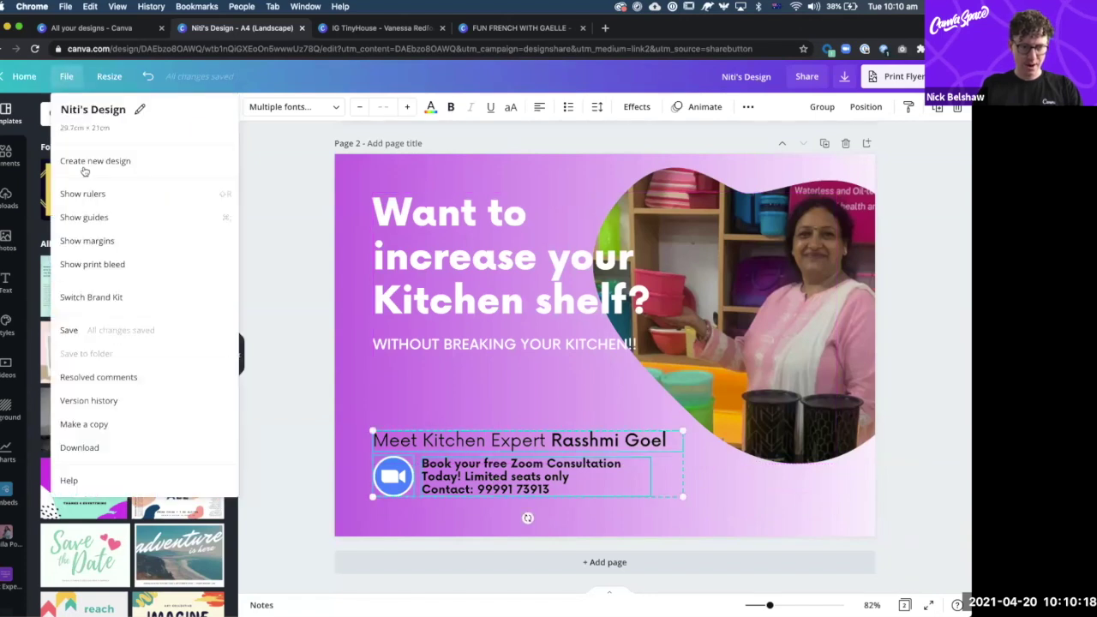
click(76, 241)
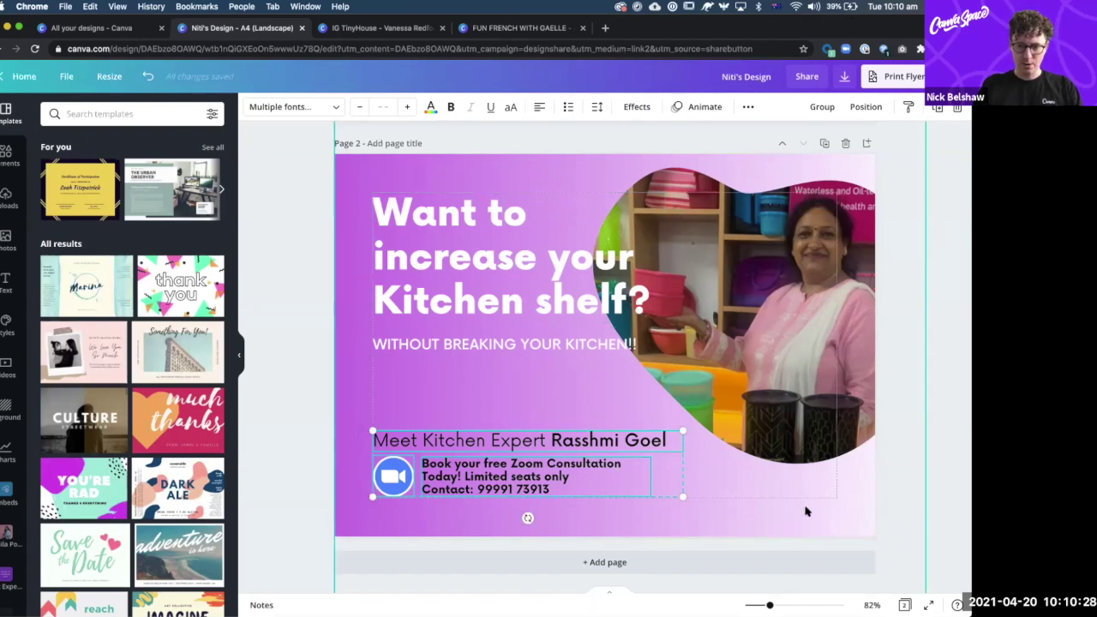
click(317, 434)
- Apply bold to the Kitchen Expert line and the consultation text together
click(412, 444)
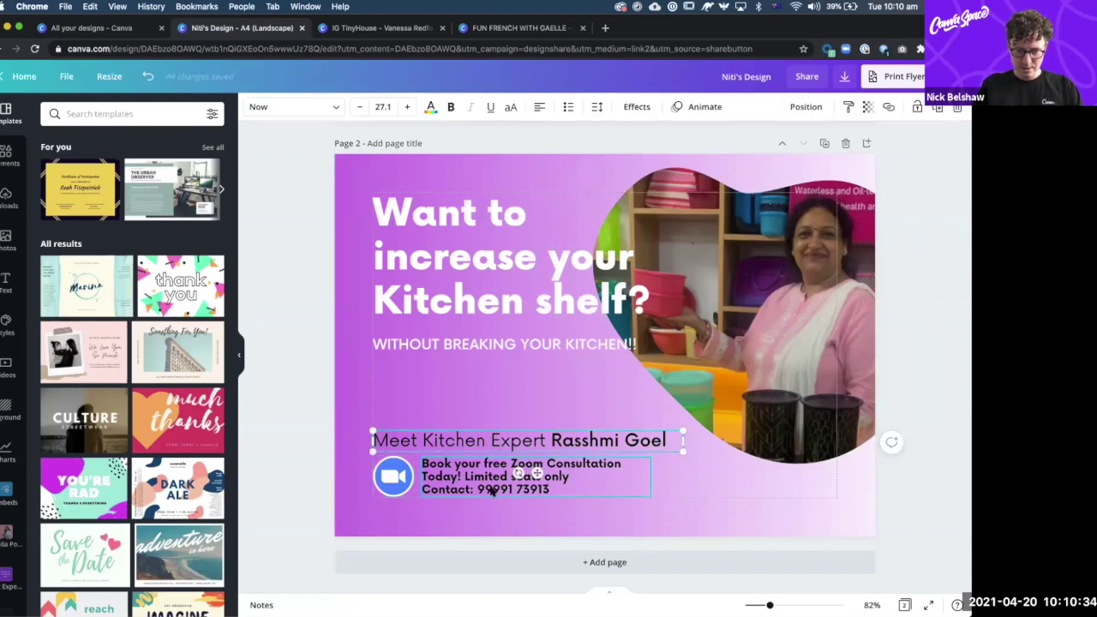
shift+click(507, 486)
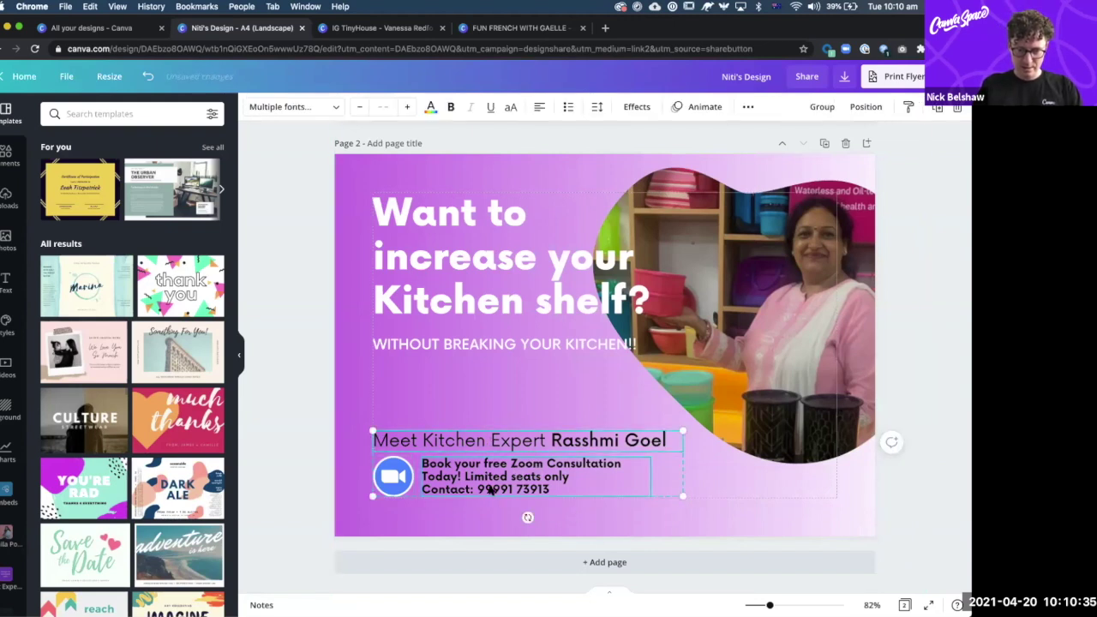
click(451, 108)
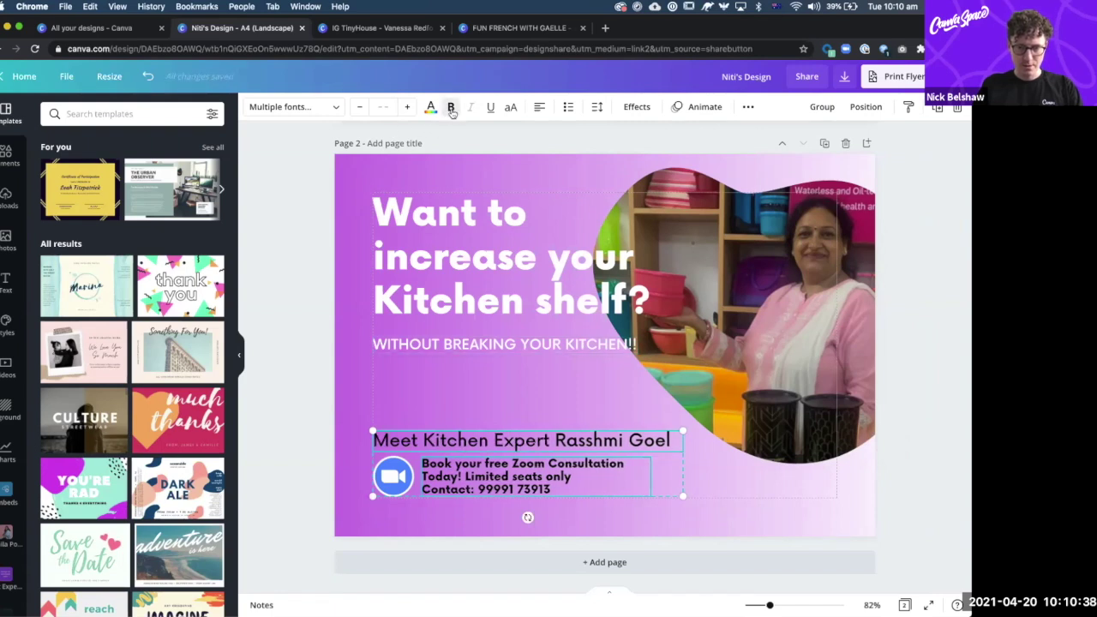
- Remove bold from the Kitchen Expert line and consultation text, and set their colour to dark grey from the Neutral Palette
click(451, 108)
click(431, 106)
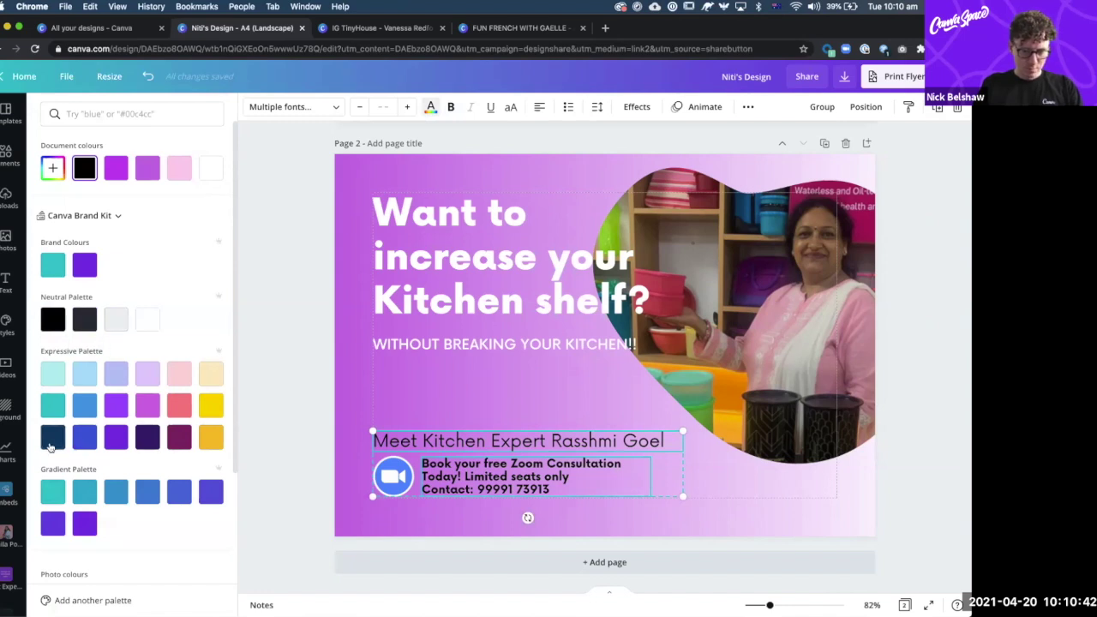
click(51, 446)
click(84, 350)
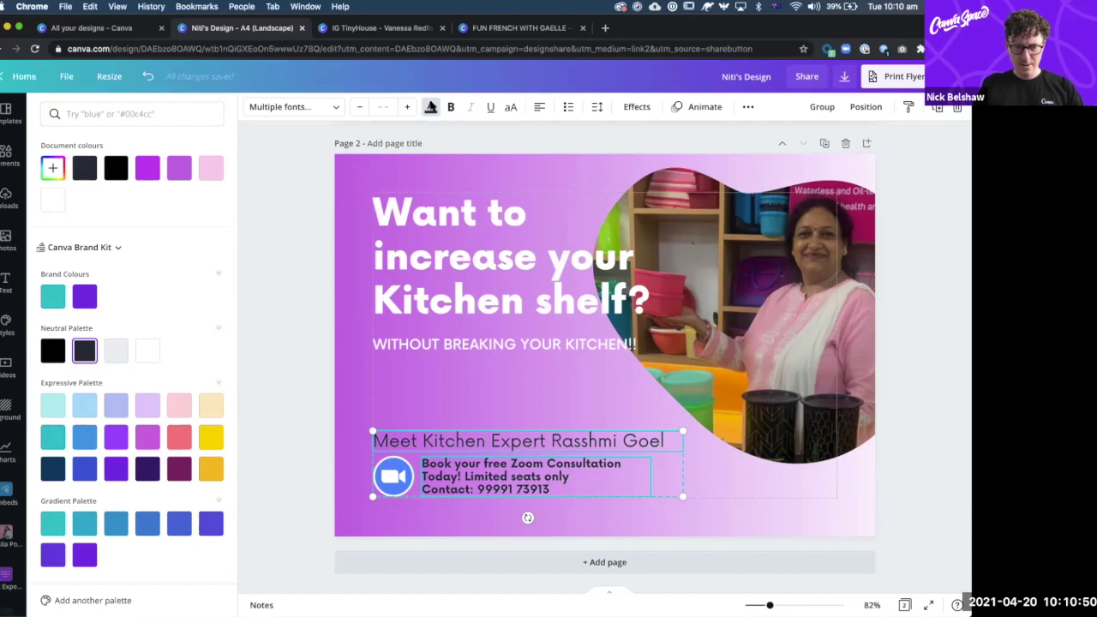
click(299, 326)
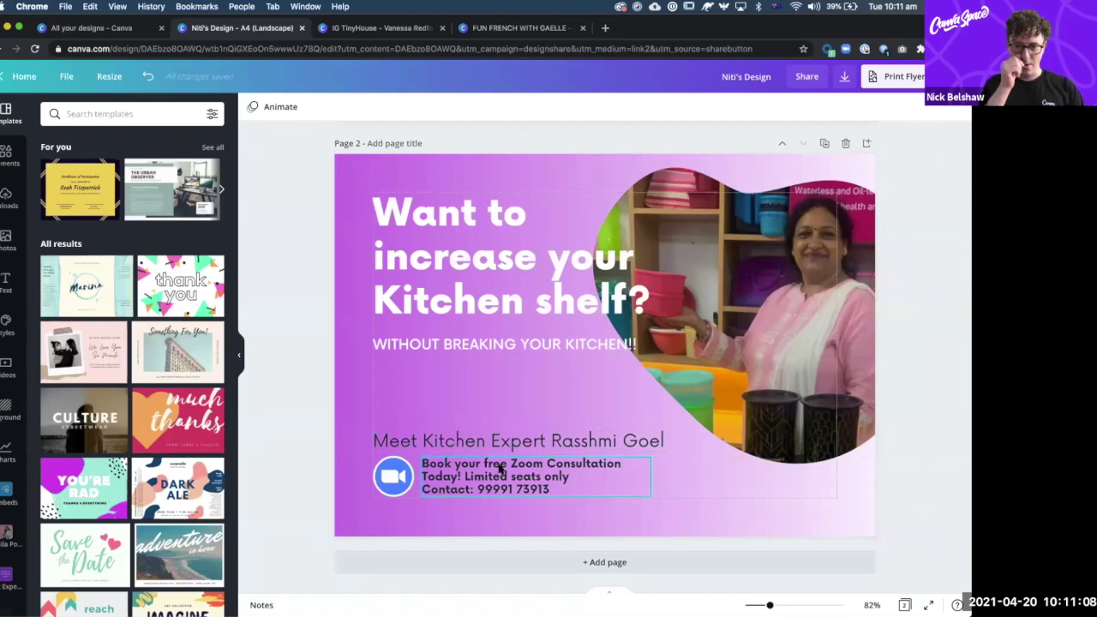
- Unlock the gradient background and change its main magenta to a darker custom purple
click(343, 251)
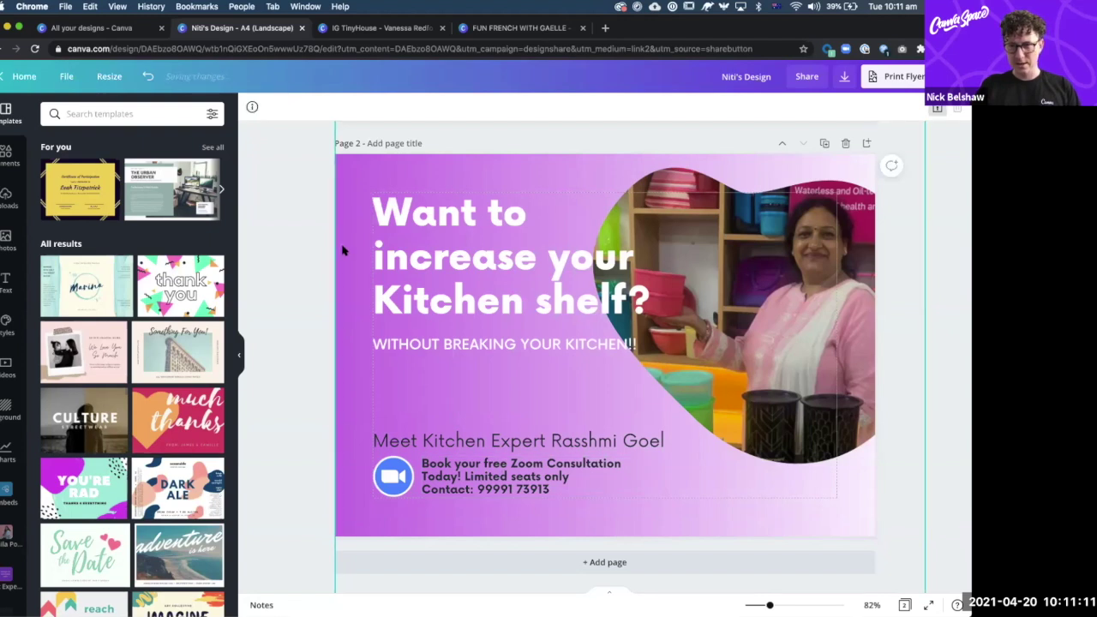
click(939, 112)
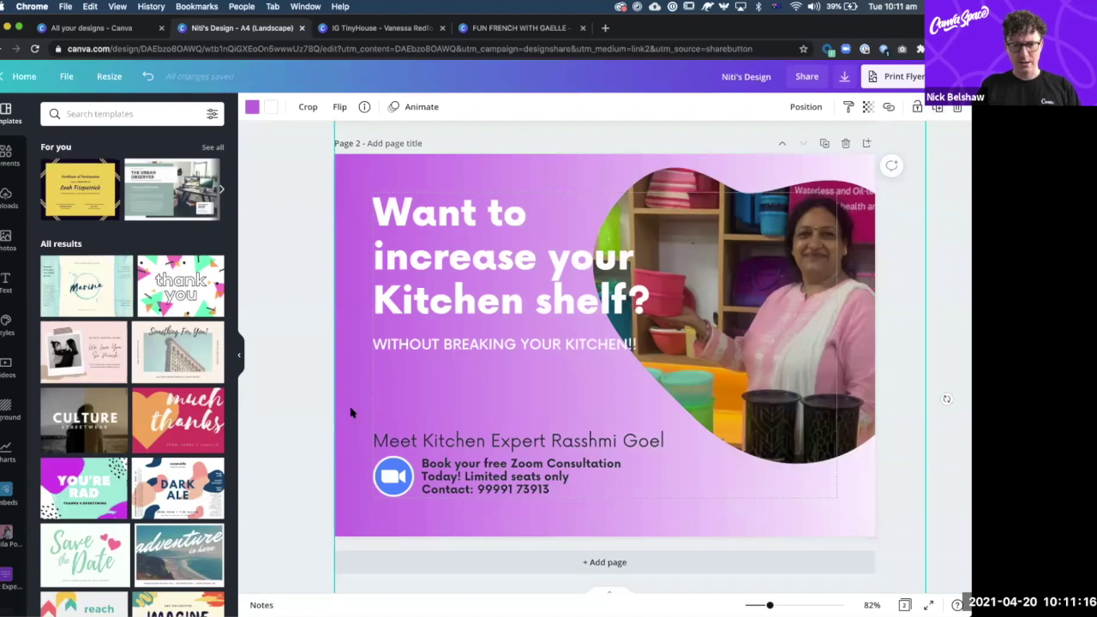
scroll(429, 385, down, 3)
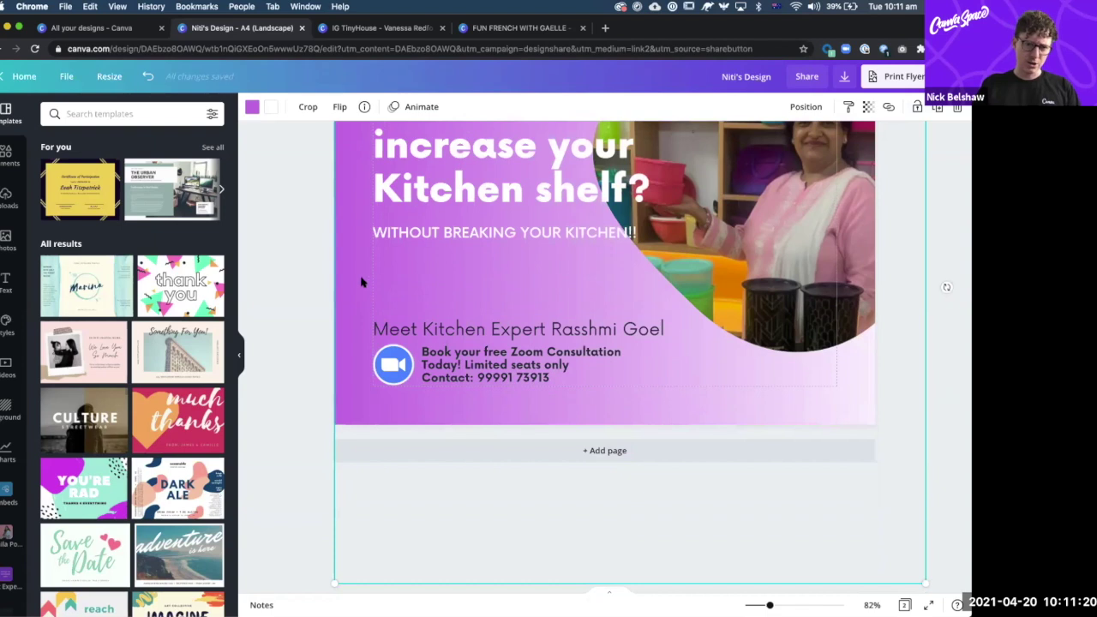
scroll(361, 281, up, 3)
scroll(361, 282, up, 3)
scroll(362, 286, down, 4)
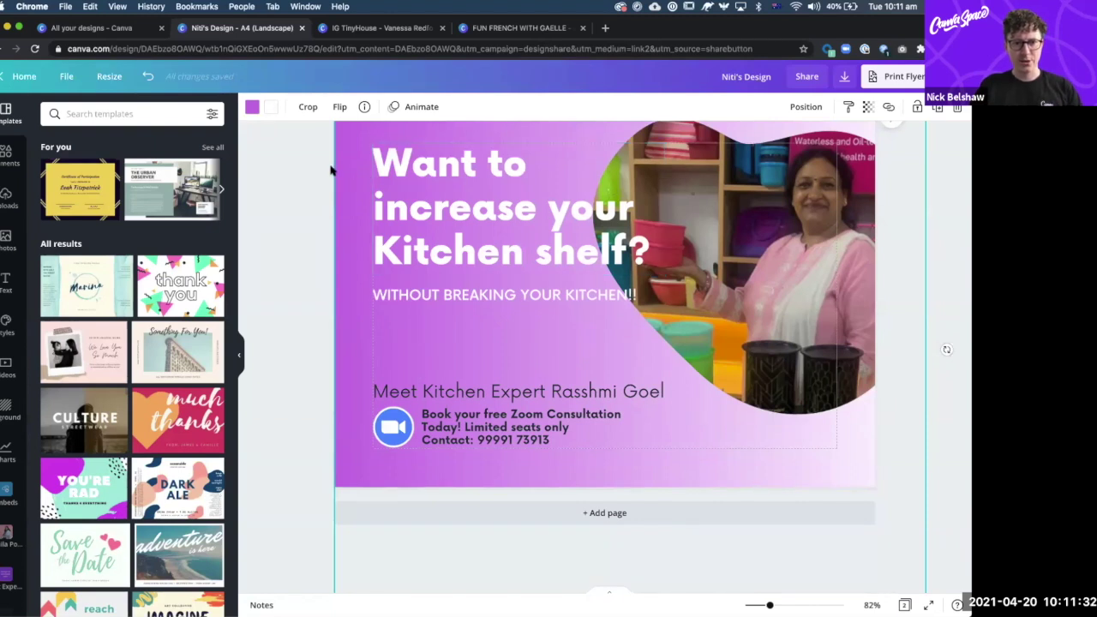
click(251, 108)
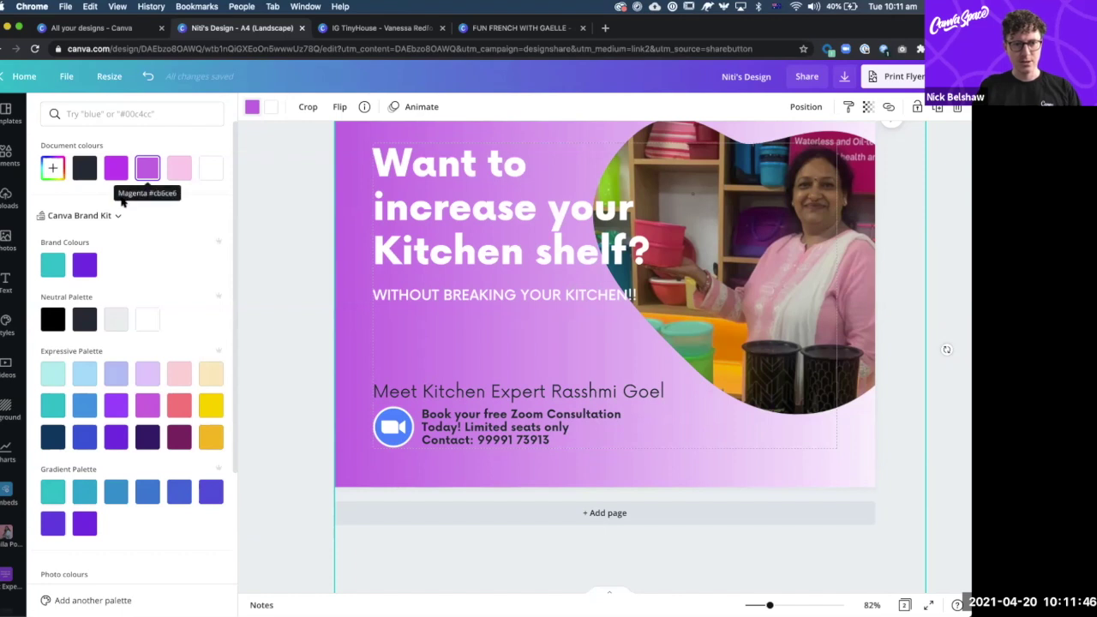
click(53, 169)
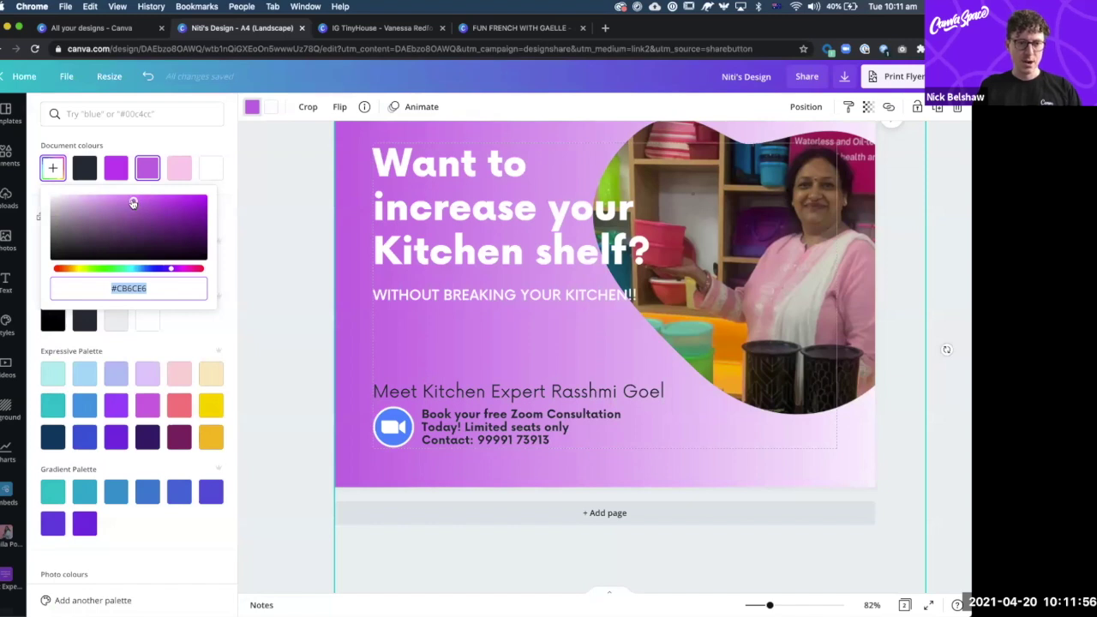
mouse_move(133, 201)
mouse_down()
mouse_move(142, 230)
mouse_move(132, 197)
mouse_move(141, 212)
mouse_up()
click(50, 166)
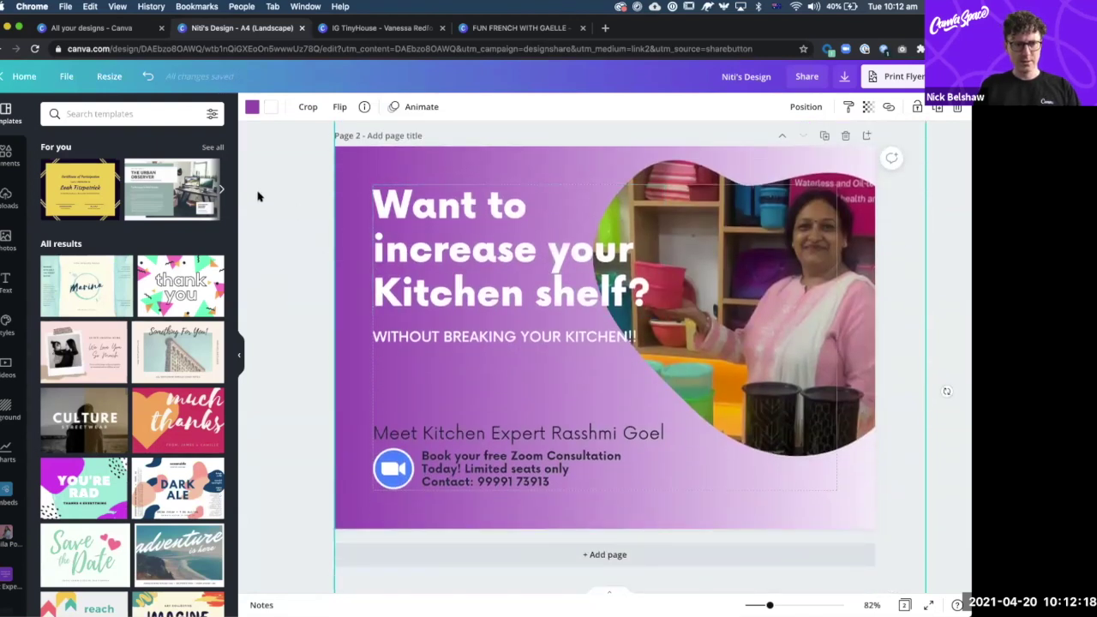
- Hide the page margins and compare the redesigned flyer on page 2 with the original on page 1
click(60, 77)
click(101, 243)
click(282, 265)
scroll(282, 266, up, 2)
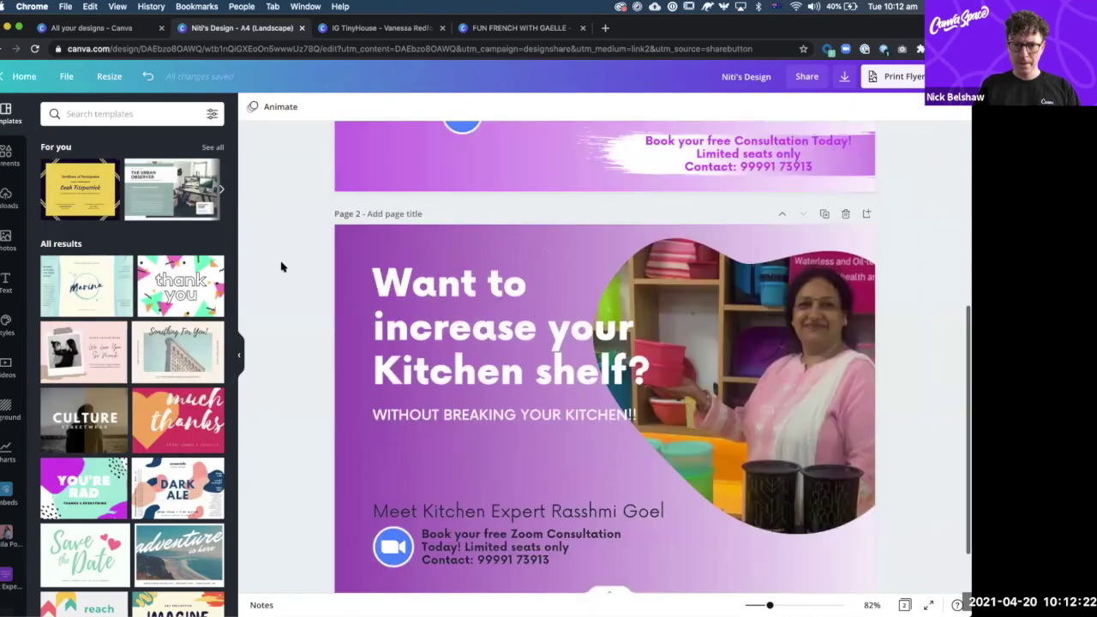
scroll(281, 267, up, 5)
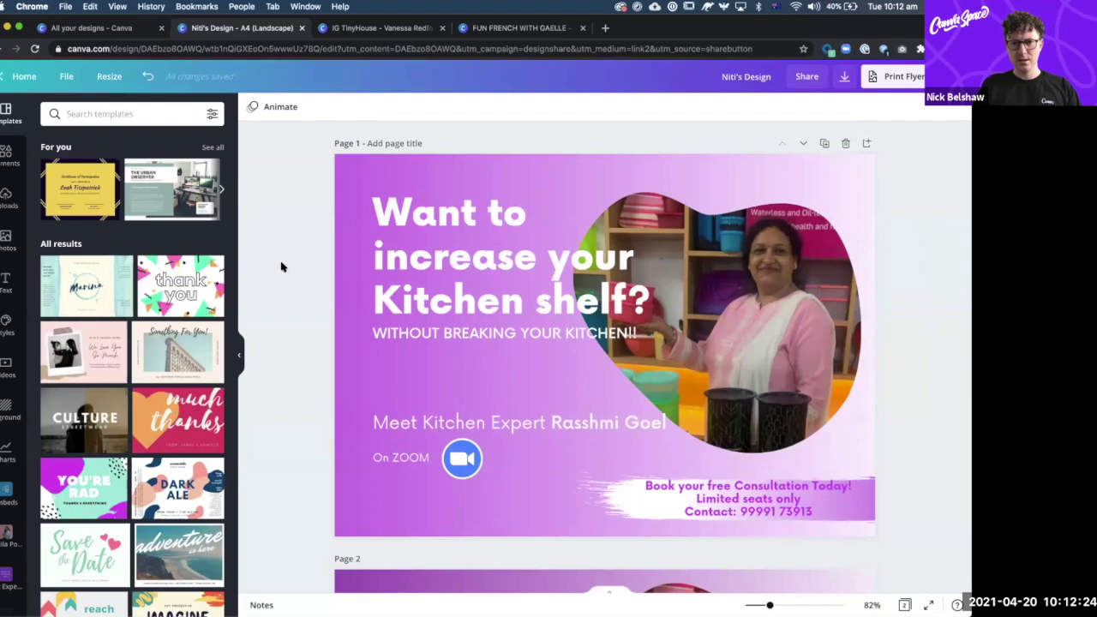
scroll(282, 266, down, 5)
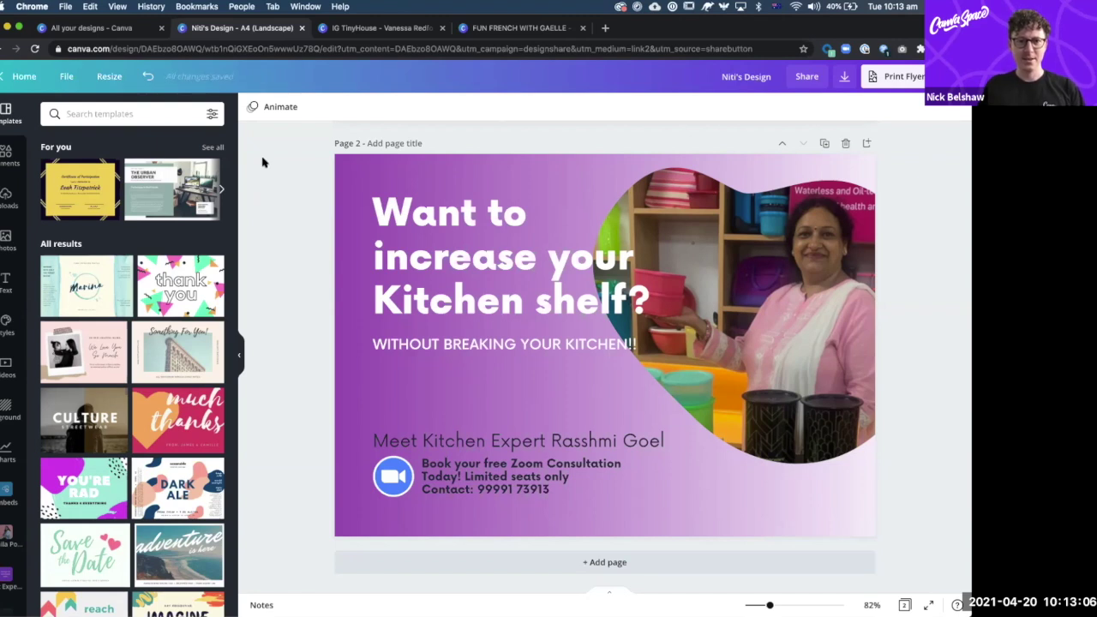
- Switch to the IG TinyHouse design and check the fonts of its curved title, subtitle, tagline and website address
click(380, 28)
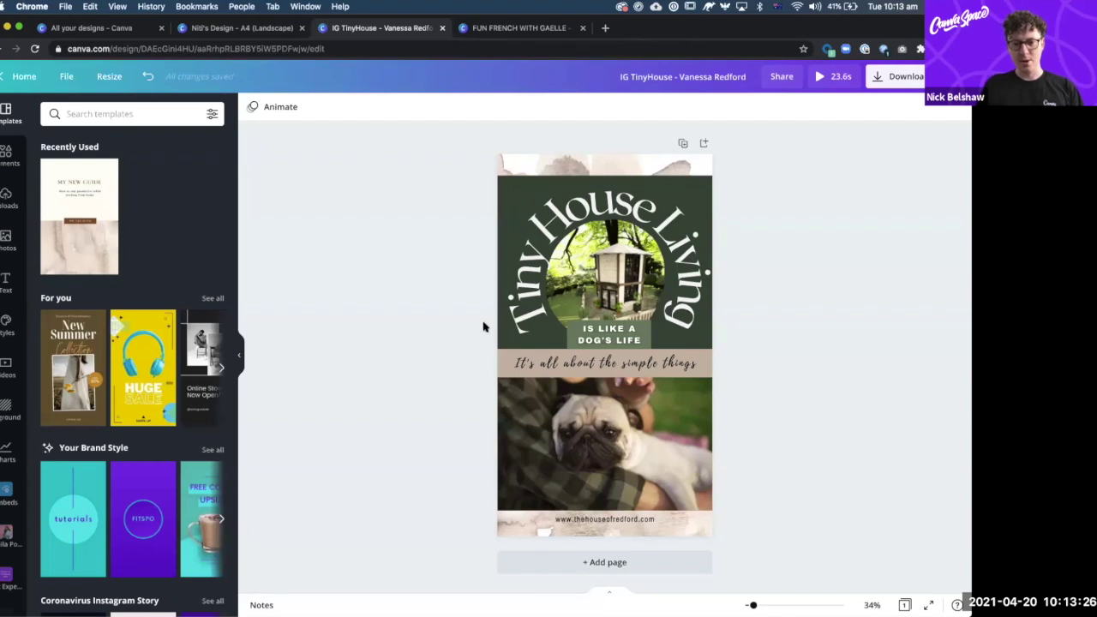
click(610, 435)
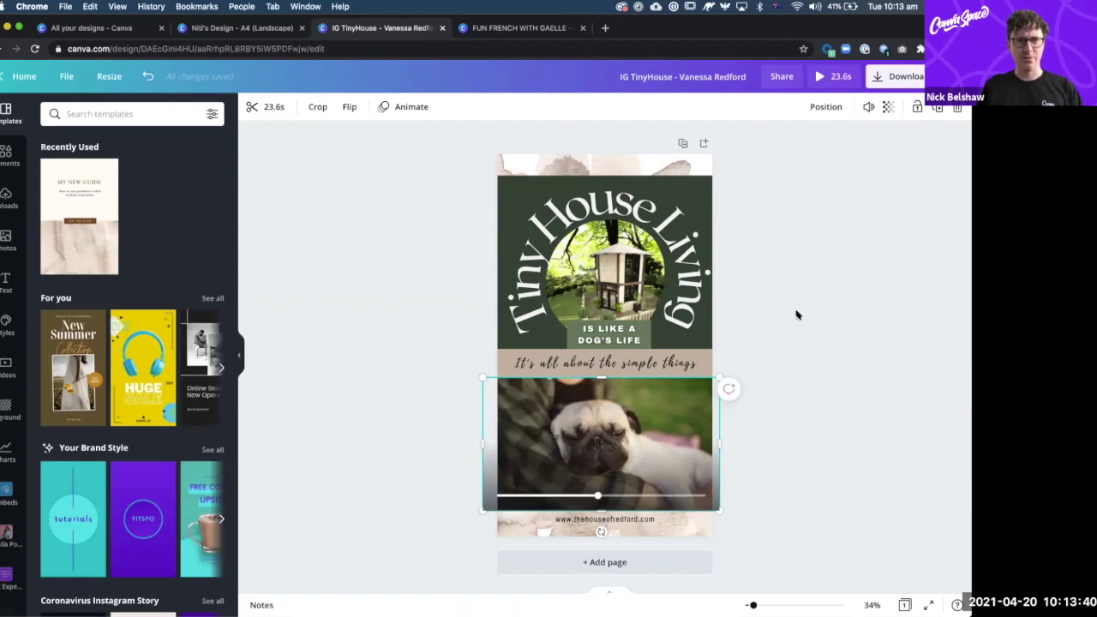
key(Escape)
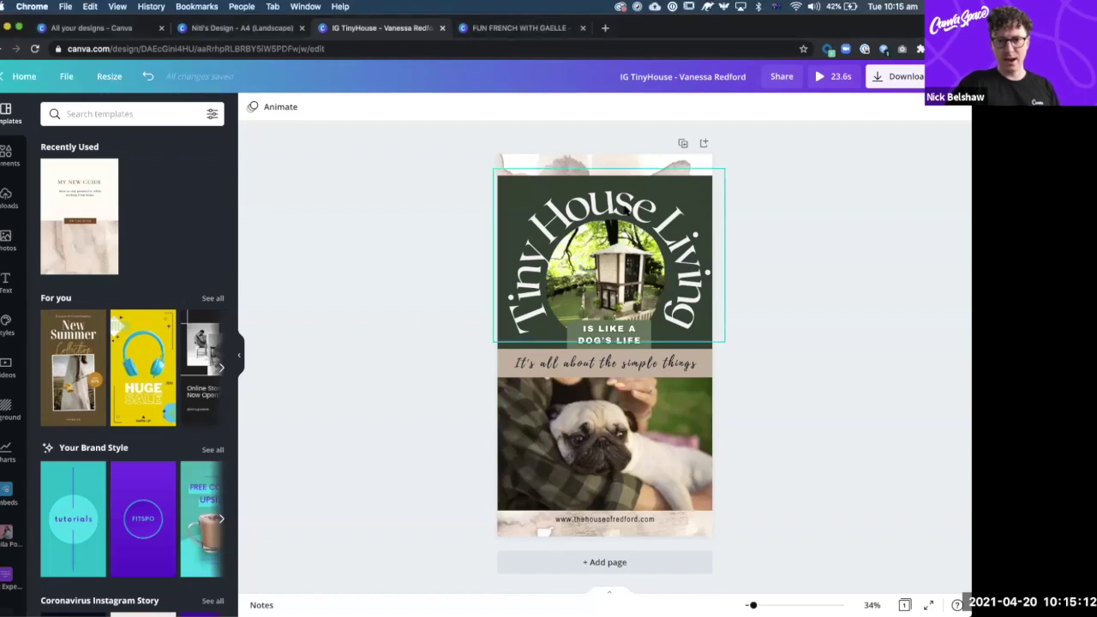
click(625, 210)
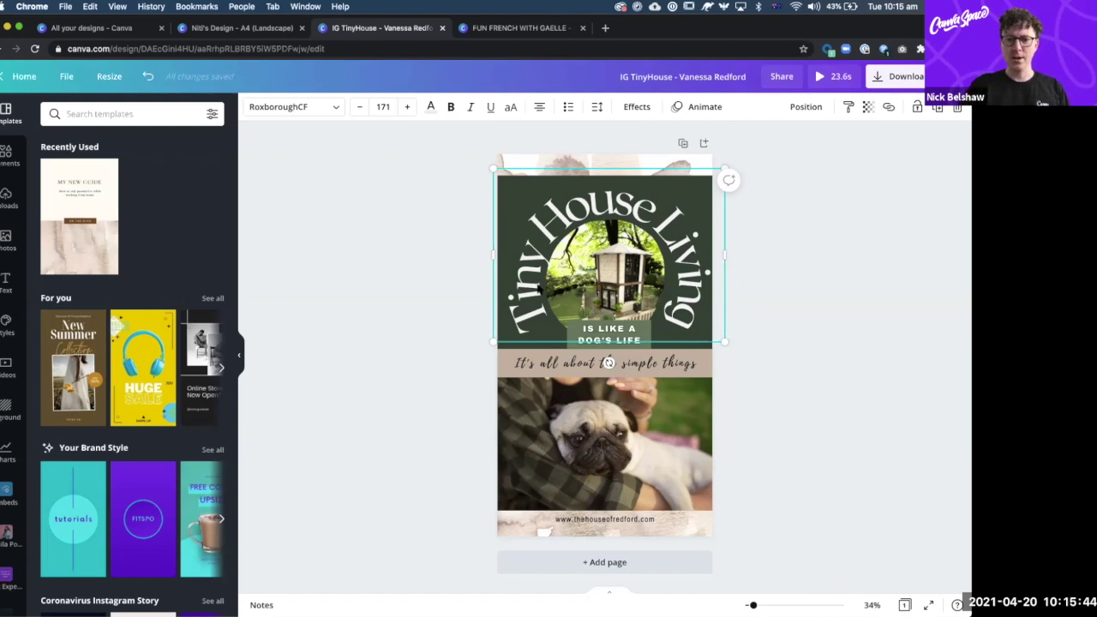
click(593, 337)
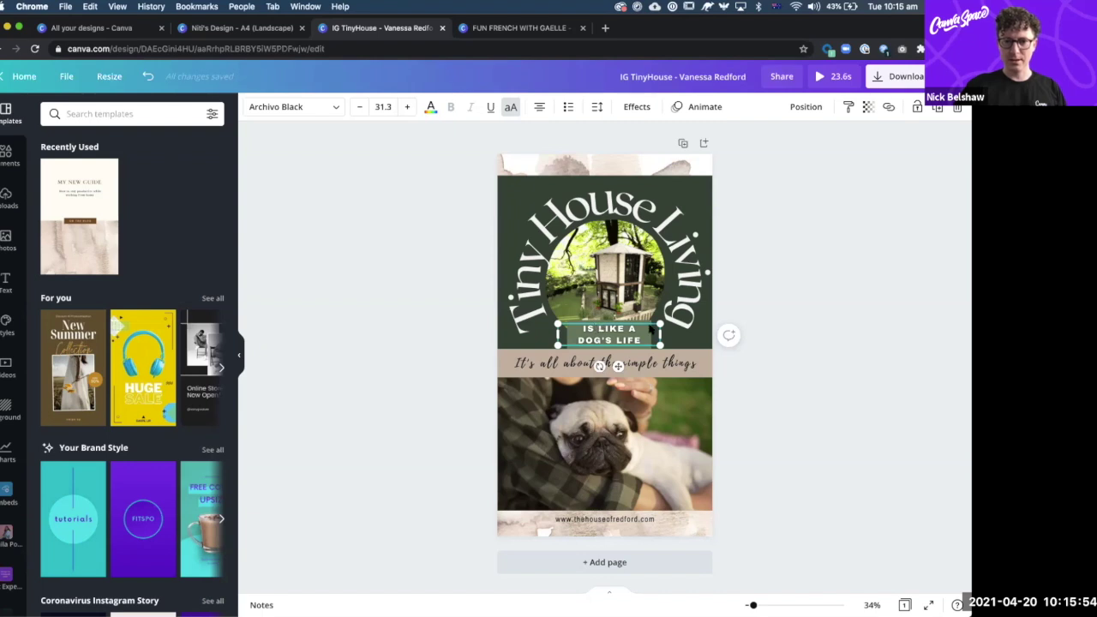
click(656, 366)
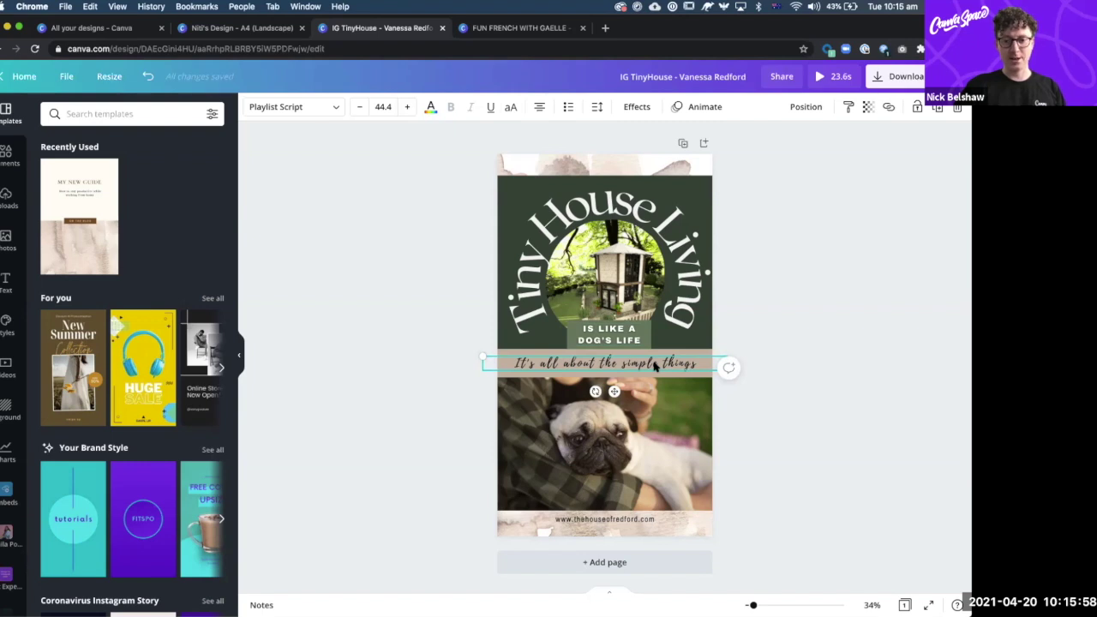
click(605, 520)
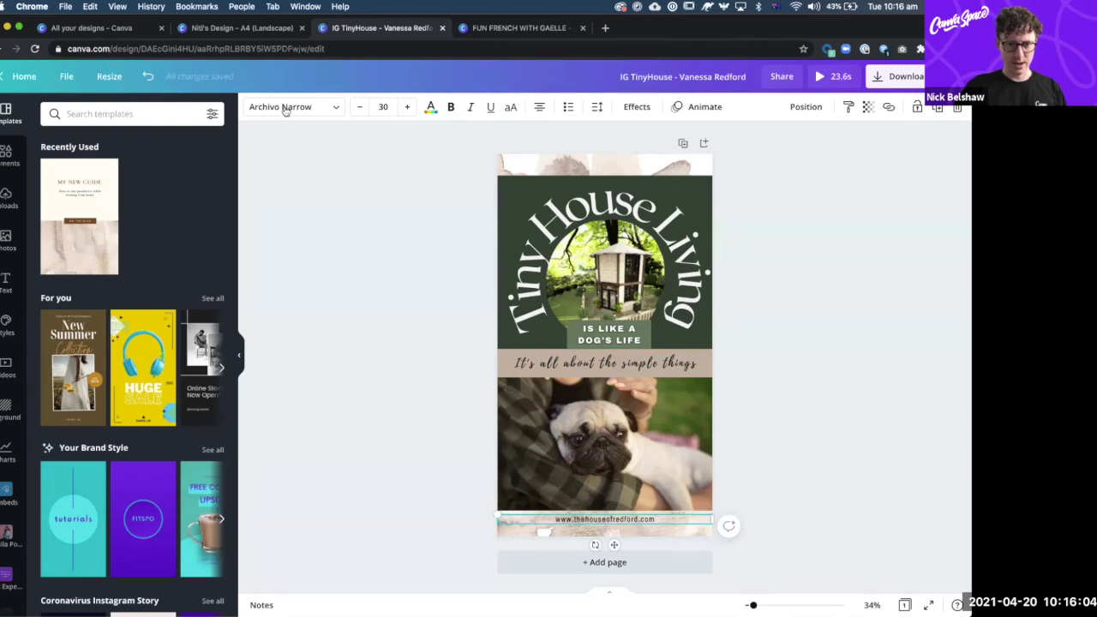
click(615, 339)
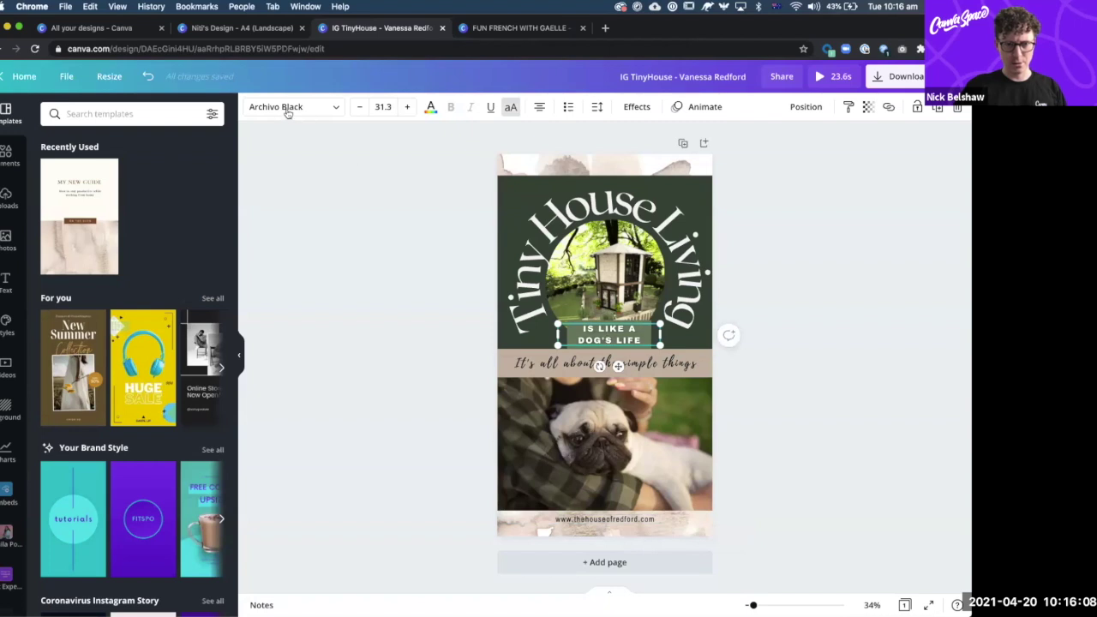
click(605, 520)
click(566, 366)
click(526, 287)
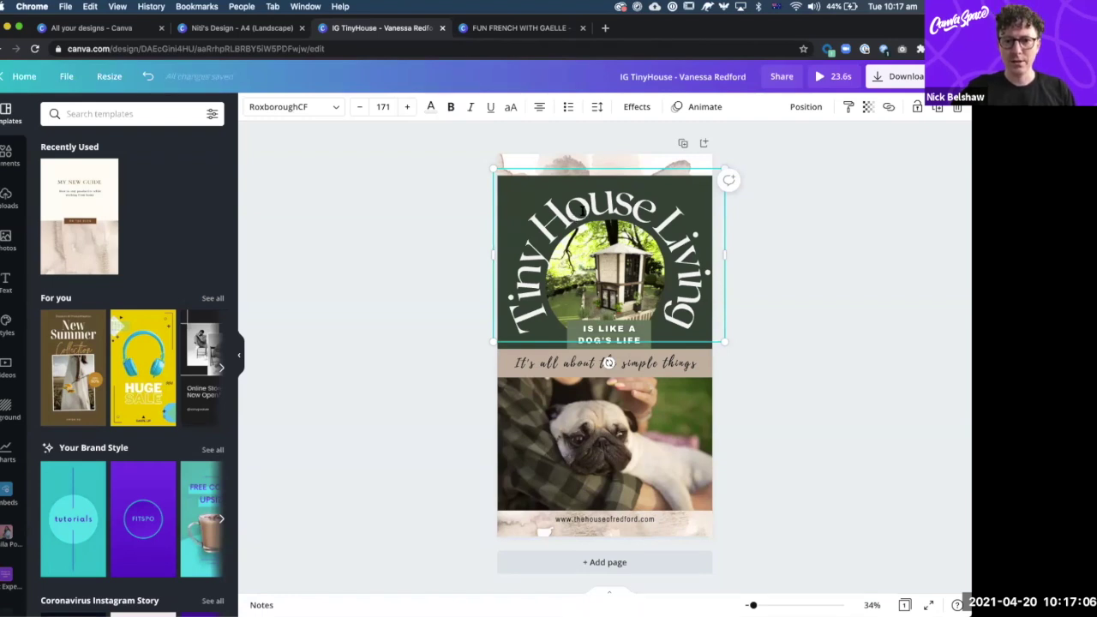
- Change the curved Tiny House Living title's font to Archivo Narrow and make it uppercase
double_click(566, 221)
triple_click(572, 222)
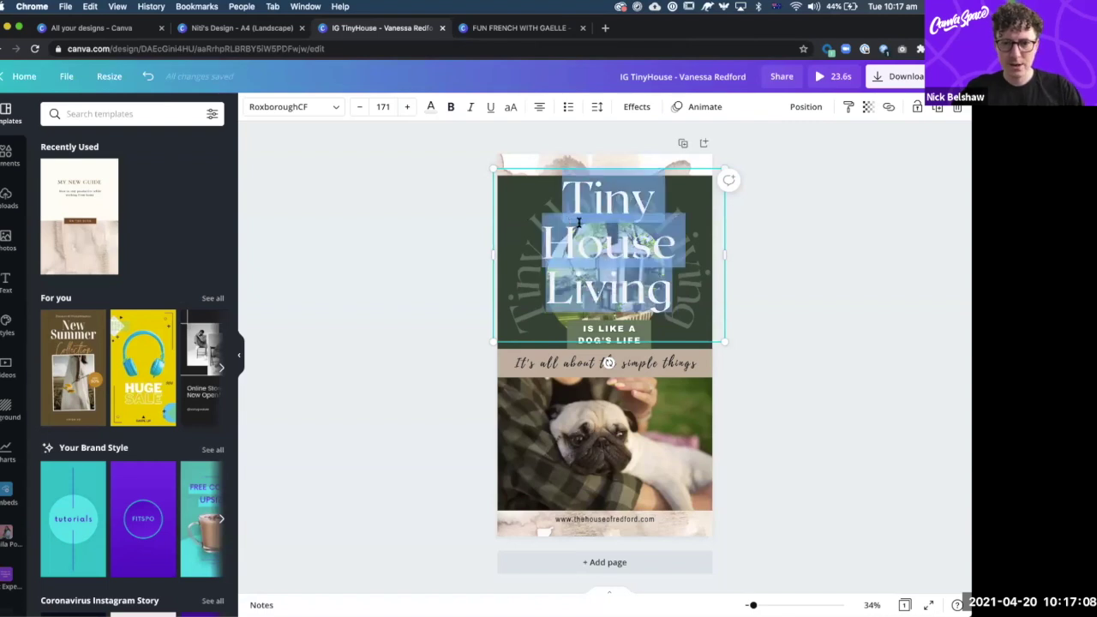
click(602, 519)
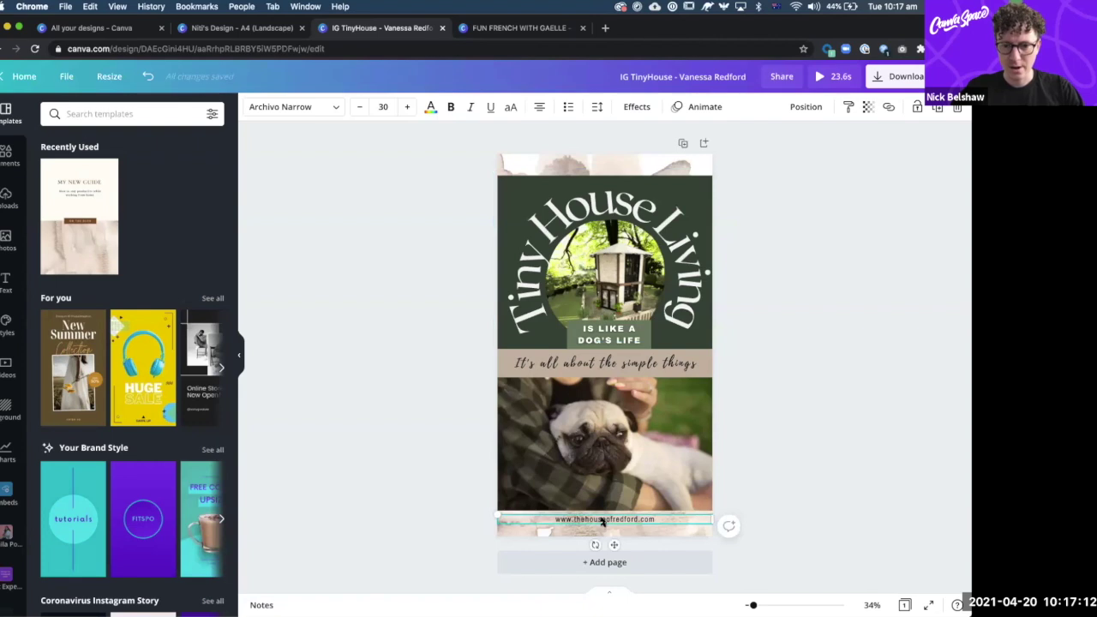
click(558, 270)
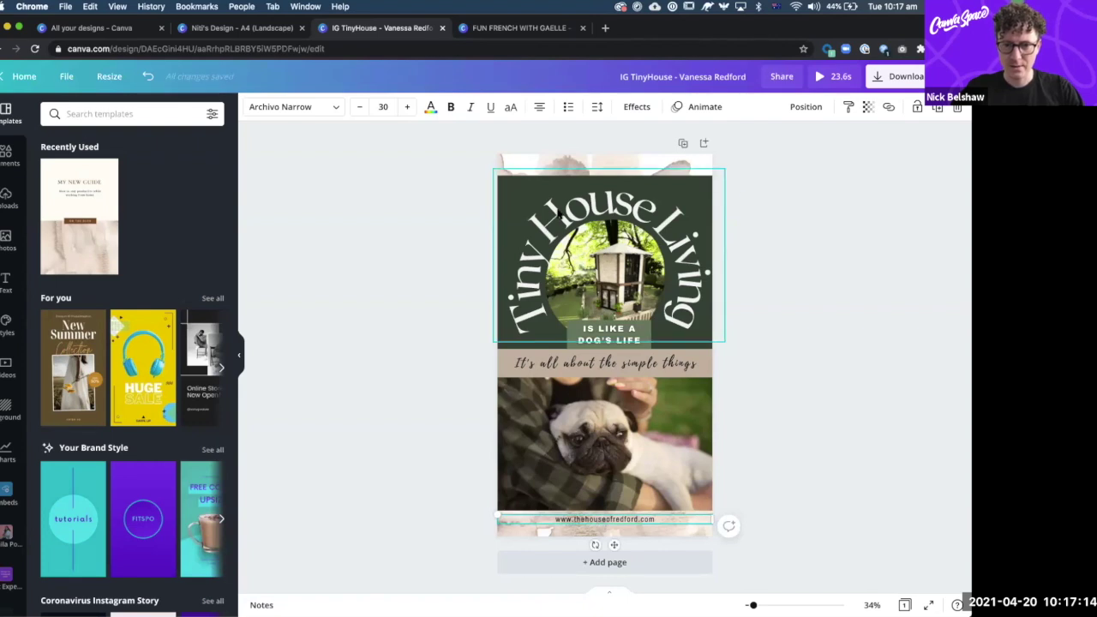
click(333, 110)
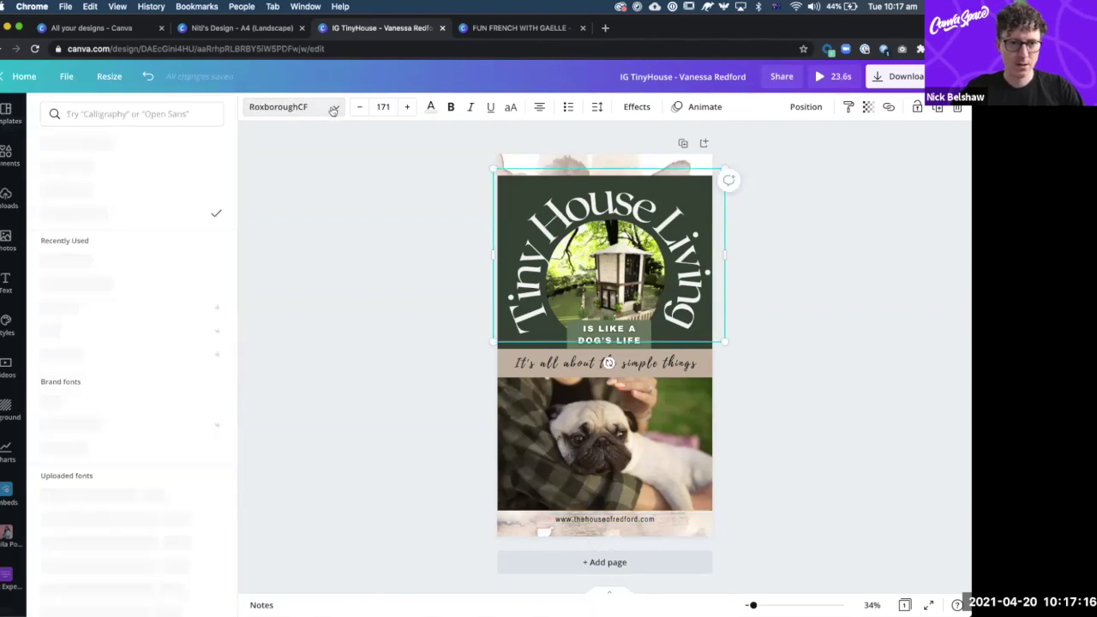
click(96, 165)
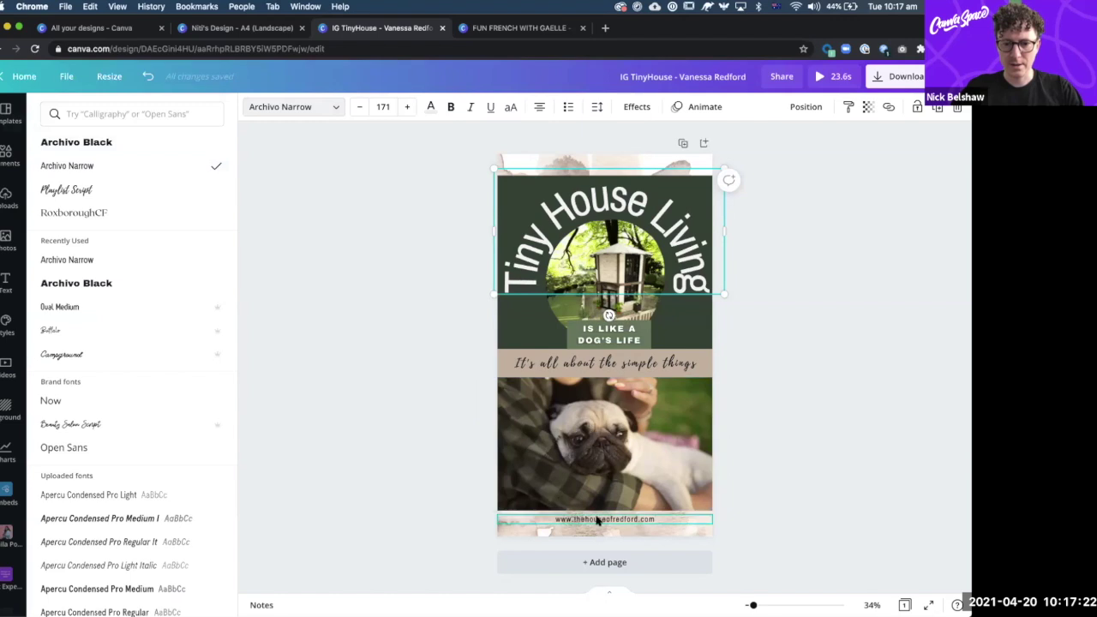
click(608, 340)
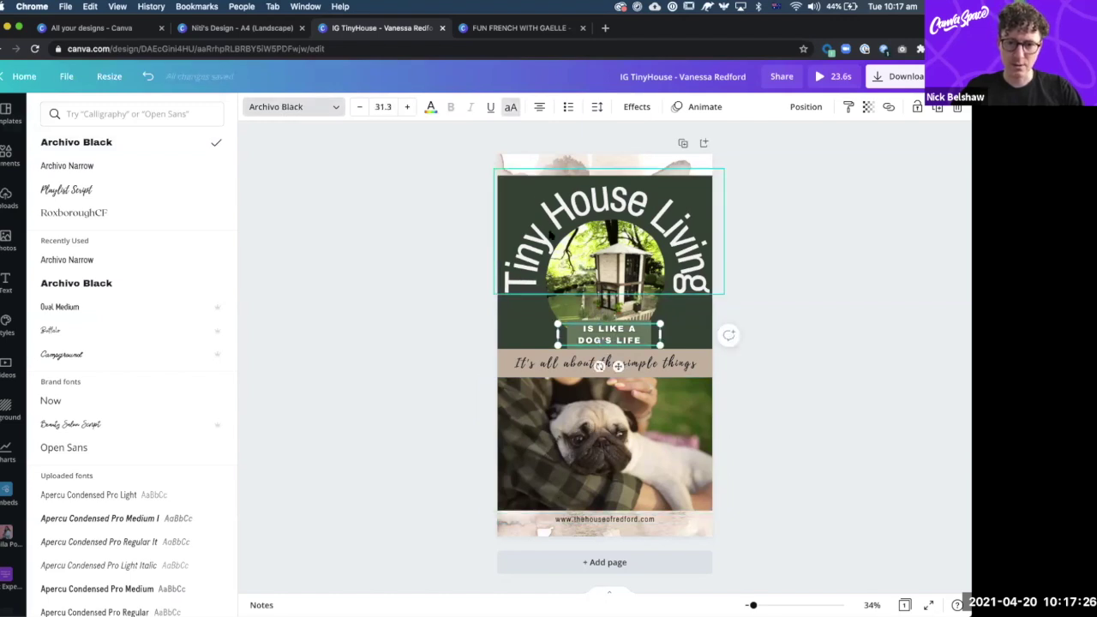
click(644, 221)
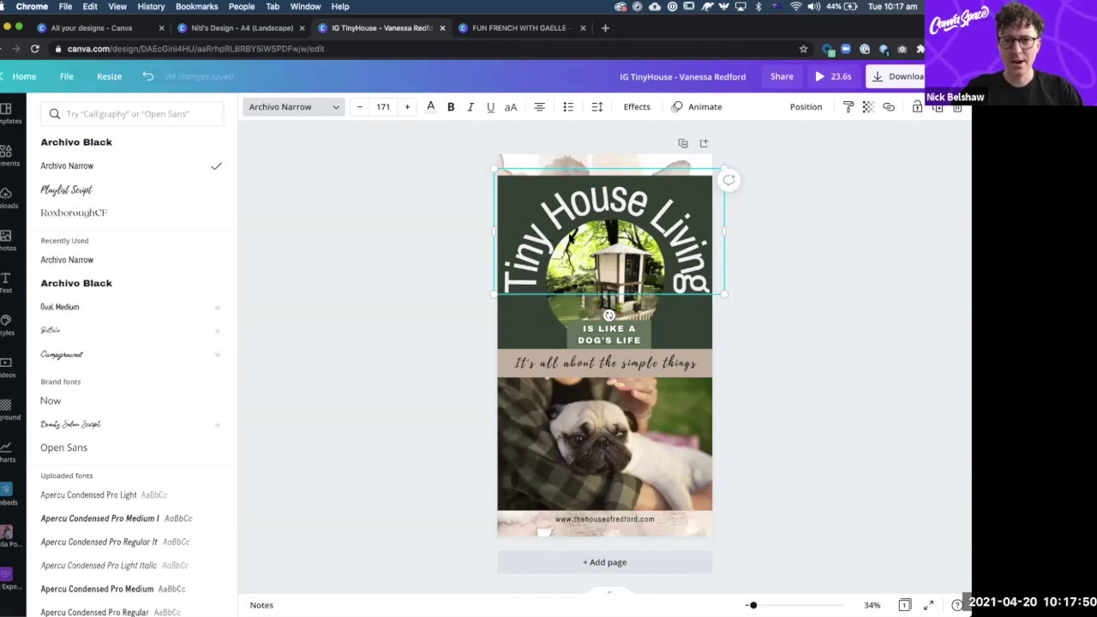
click(510, 108)
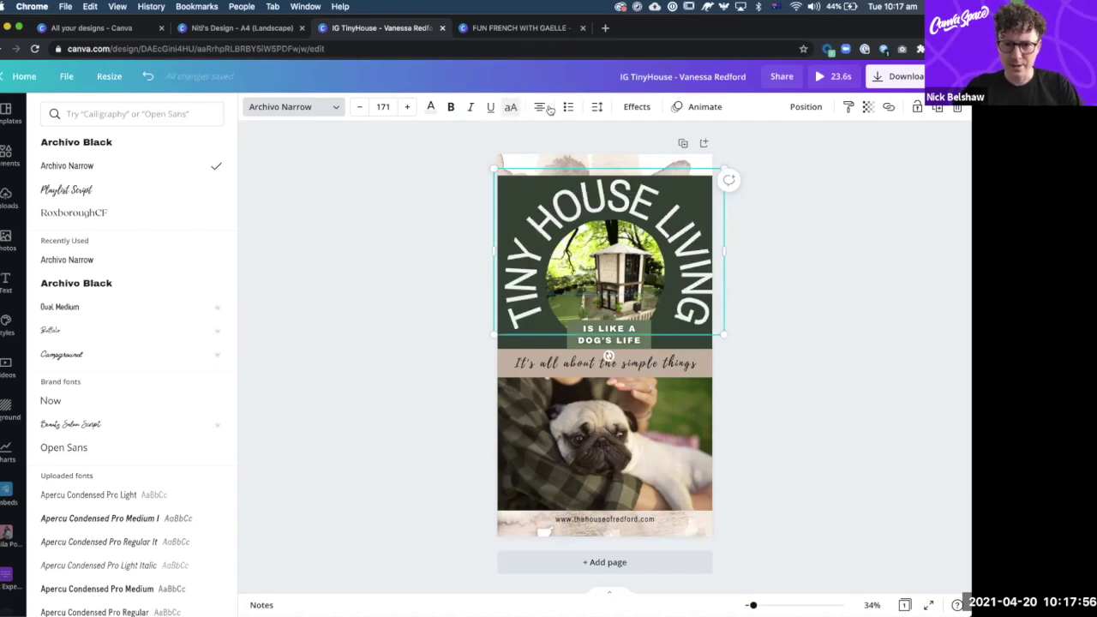
- Shrink the curved title to font size 130 and move it up within the dark green panel
drag(723, 335, 711, 324)
click(619, 194)
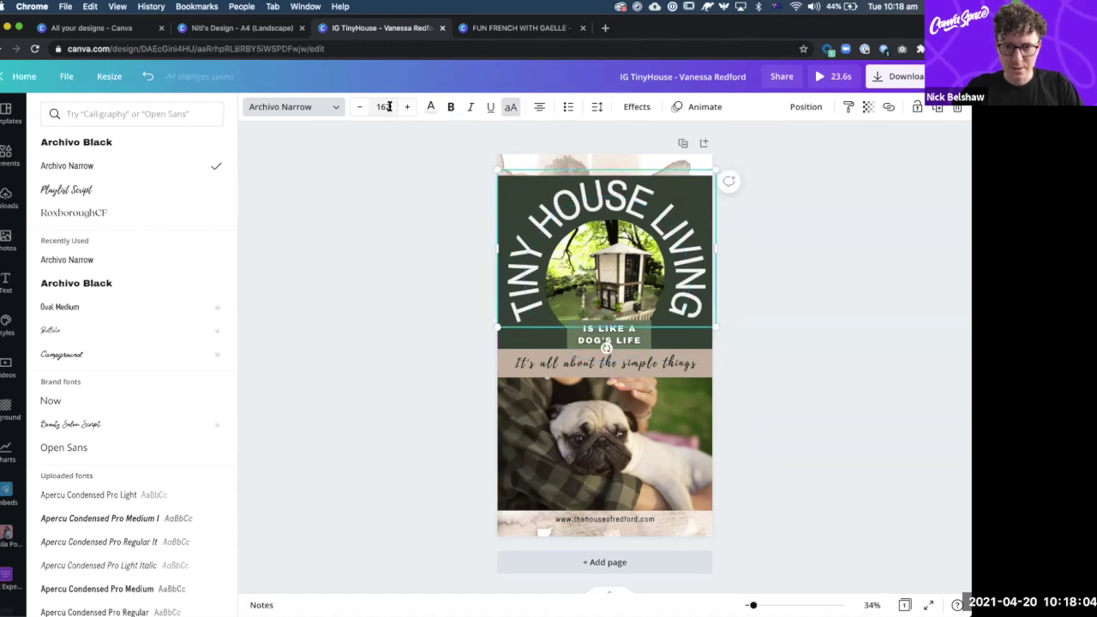
drag(497, 327, 513, 305)
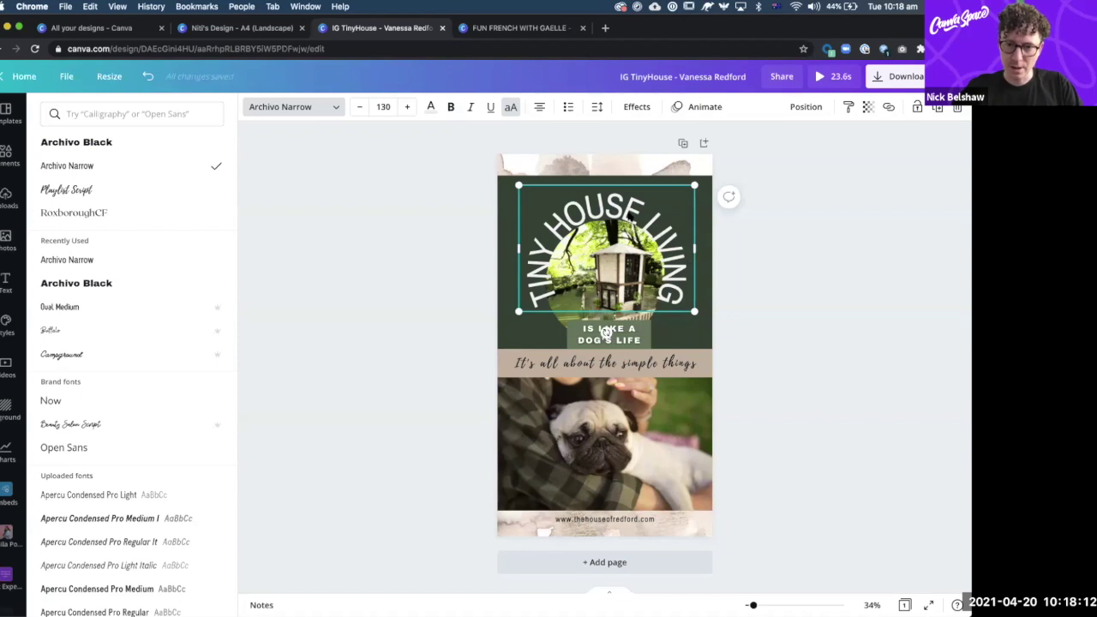
drag(628, 209, 634, 143)
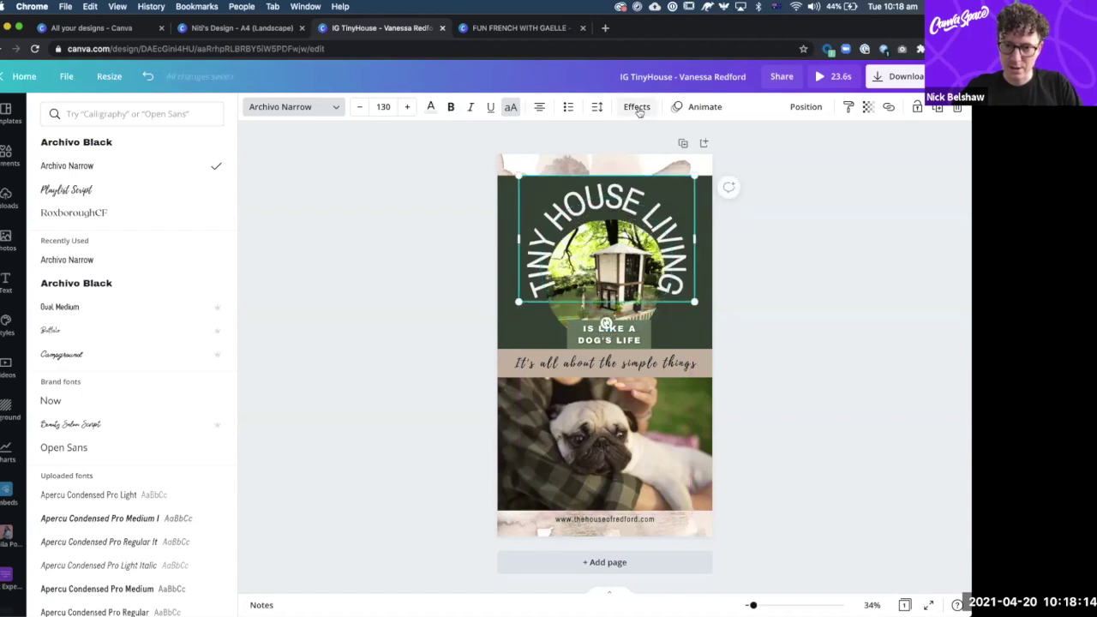
- Reduce the curve of the Tiny House Living title to 85
click(637, 107)
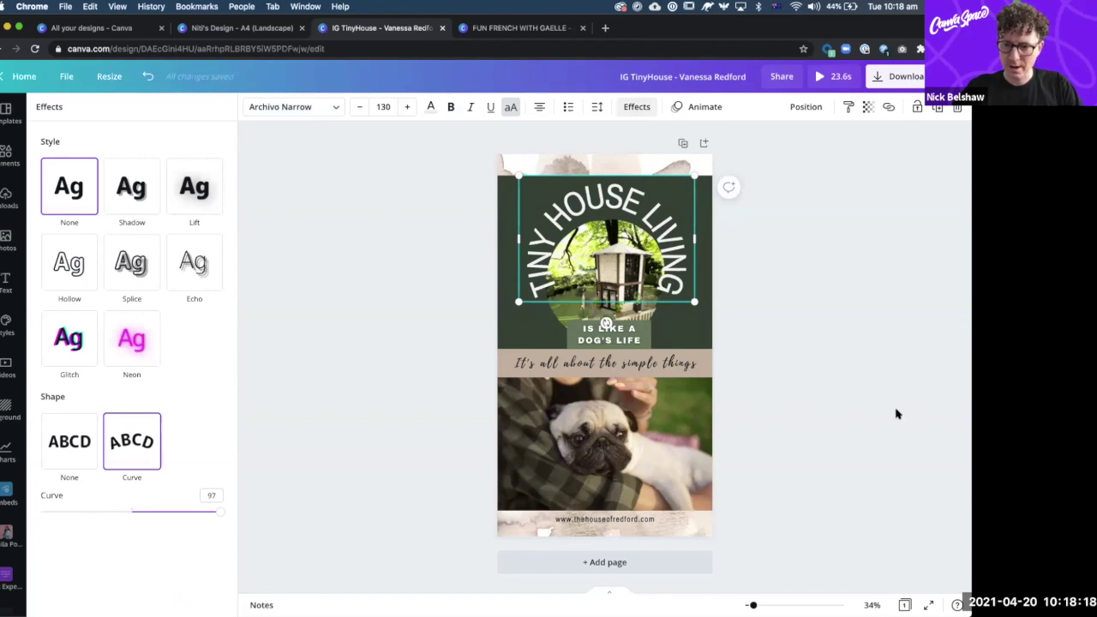
drag(218, 516, 209, 513)
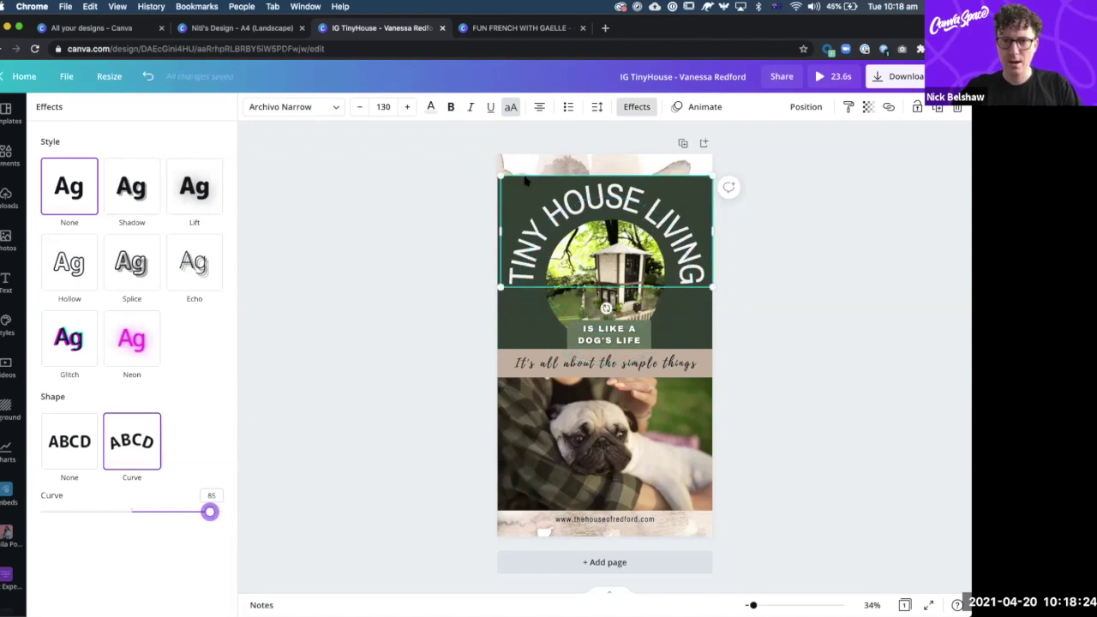
- Increase the letter spacing of the curved Tiny House Living title to 75 and shrink the title to font size 125
click(597, 108)
drag(676, 147, 681, 147)
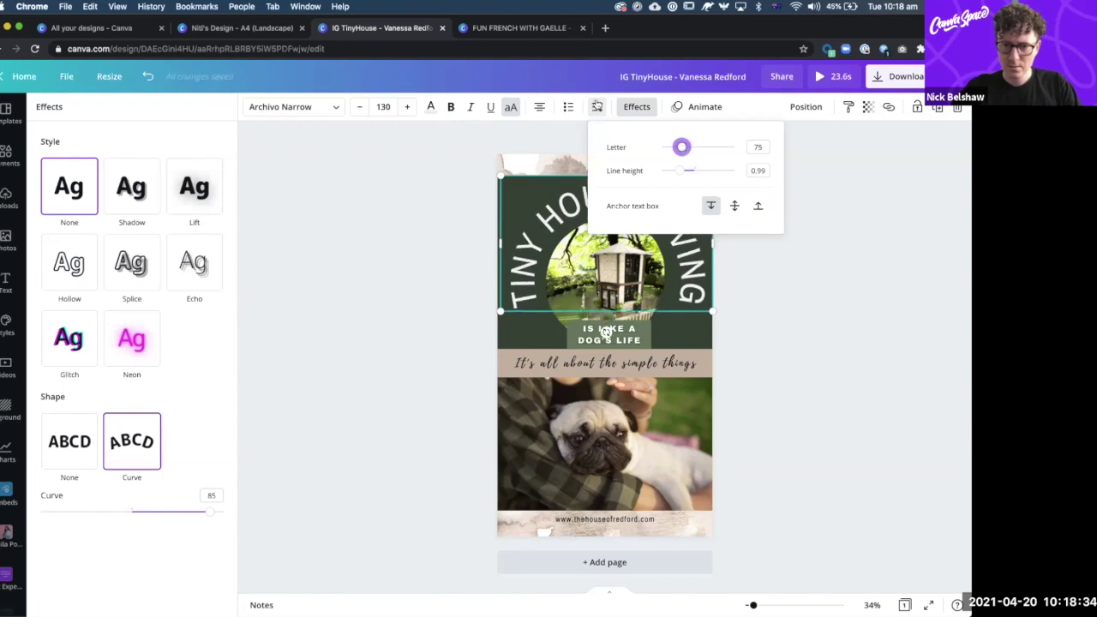
click(598, 106)
drag(711, 177, 747, 201)
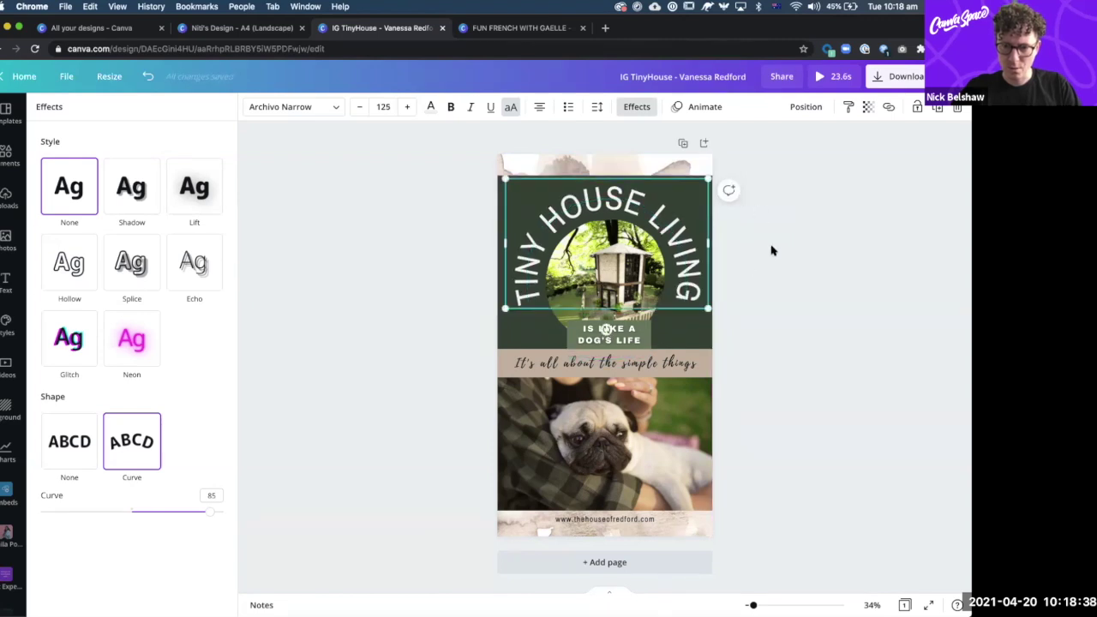
key(Escape)
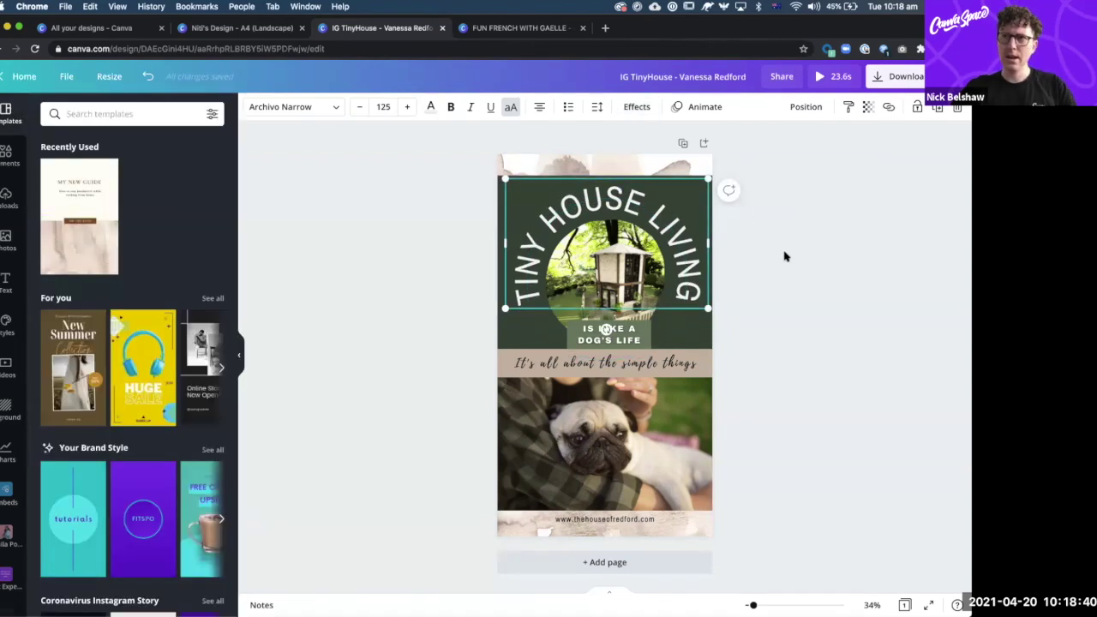
- Widen the curved title's letter spacing further to 126
click(598, 107)
drag(681, 147, 685, 147)
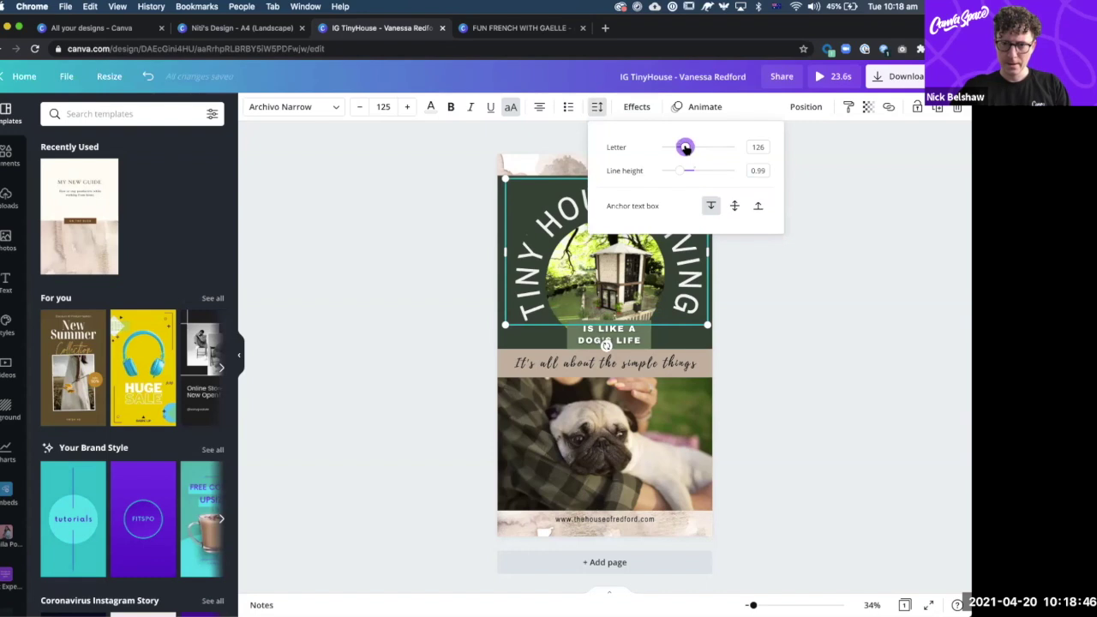
click(598, 105)
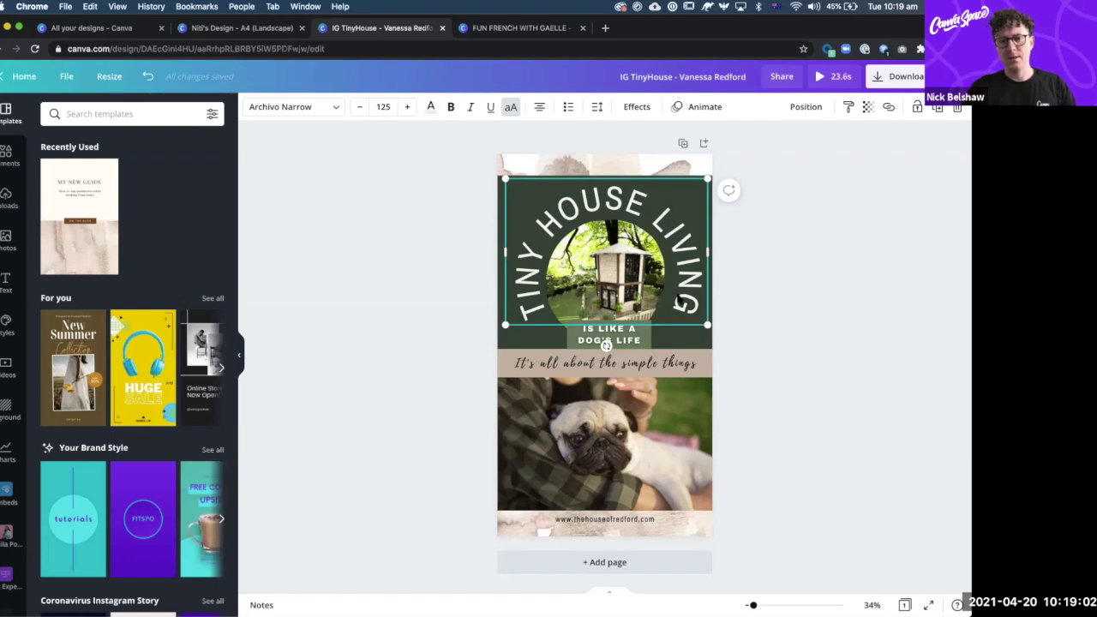
click(753, 283)
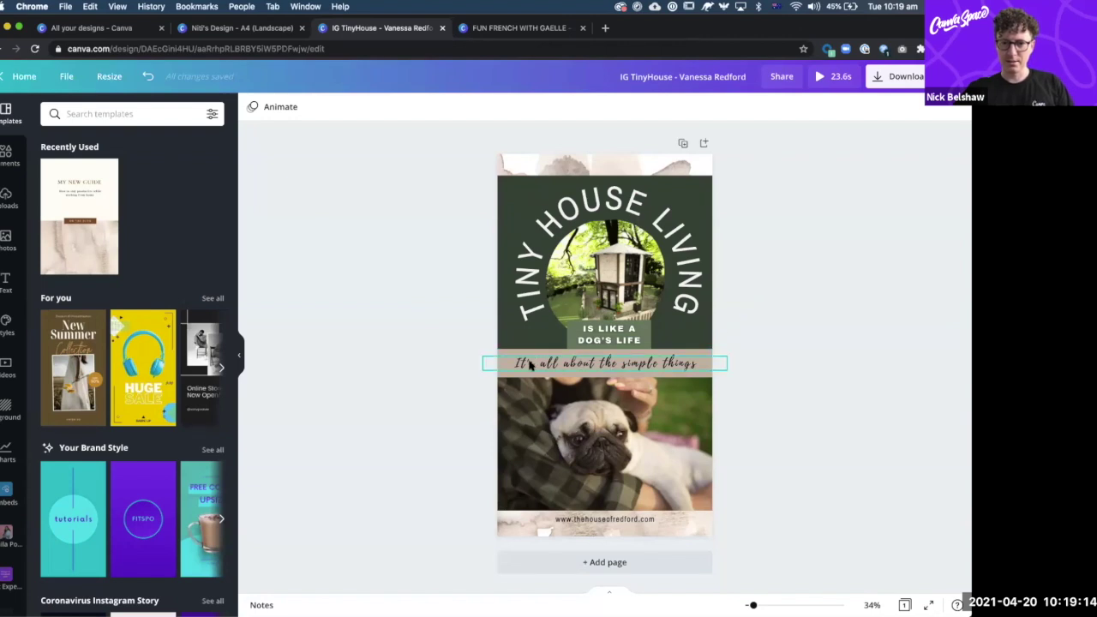
- Reduce the letter spacing of the script tagline "It's all about the simple things" to 11
click(639, 367)
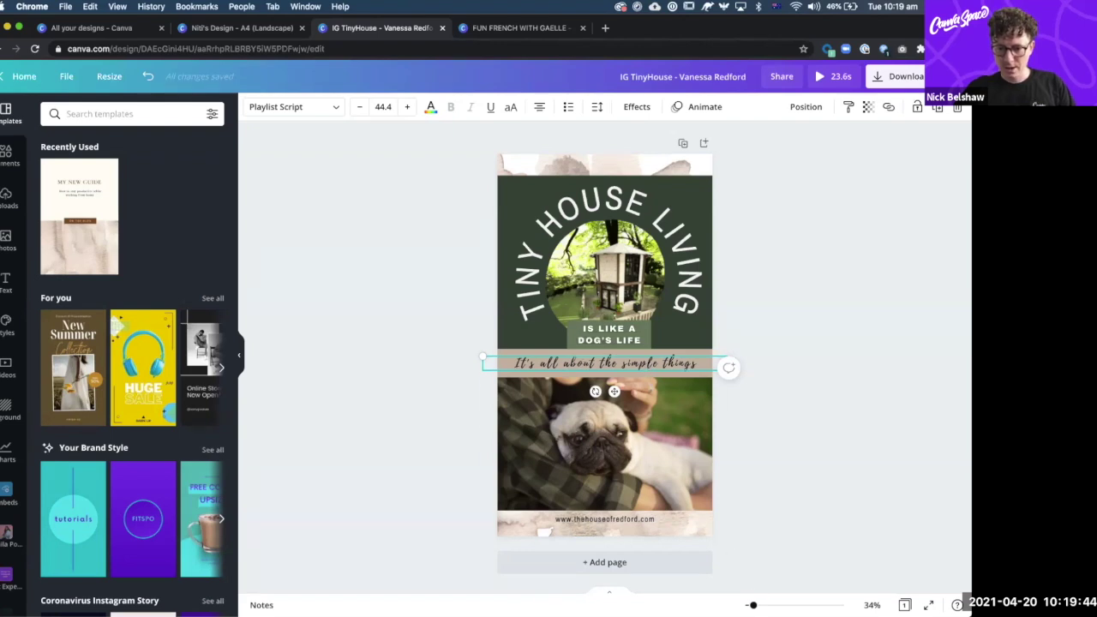
scroll(605, 343, up, 5)
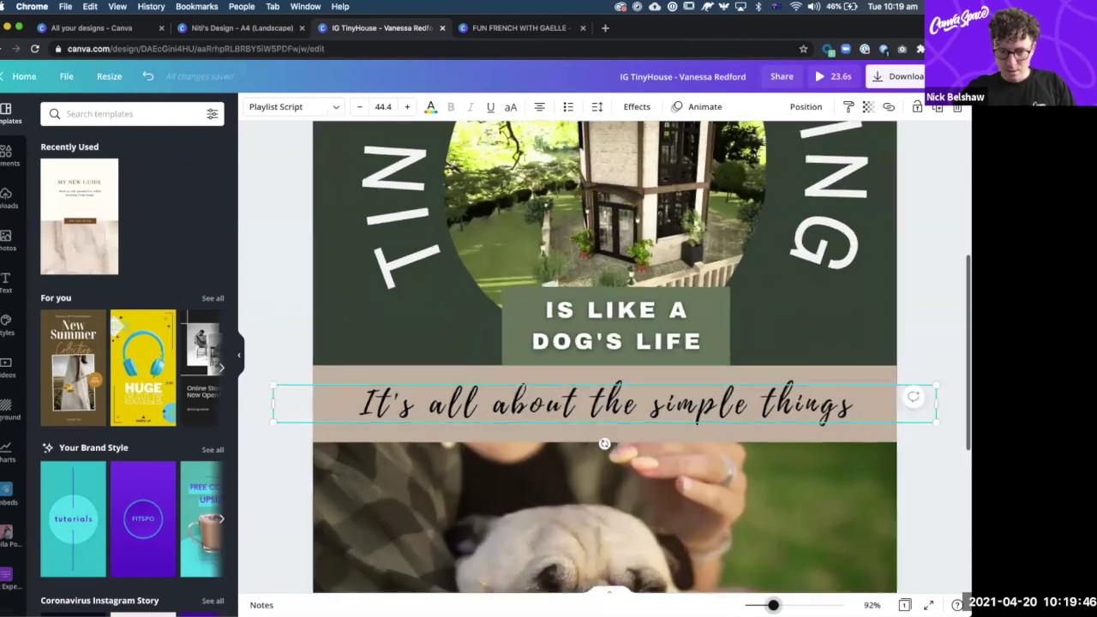
scroll(596, 342, up, 3)
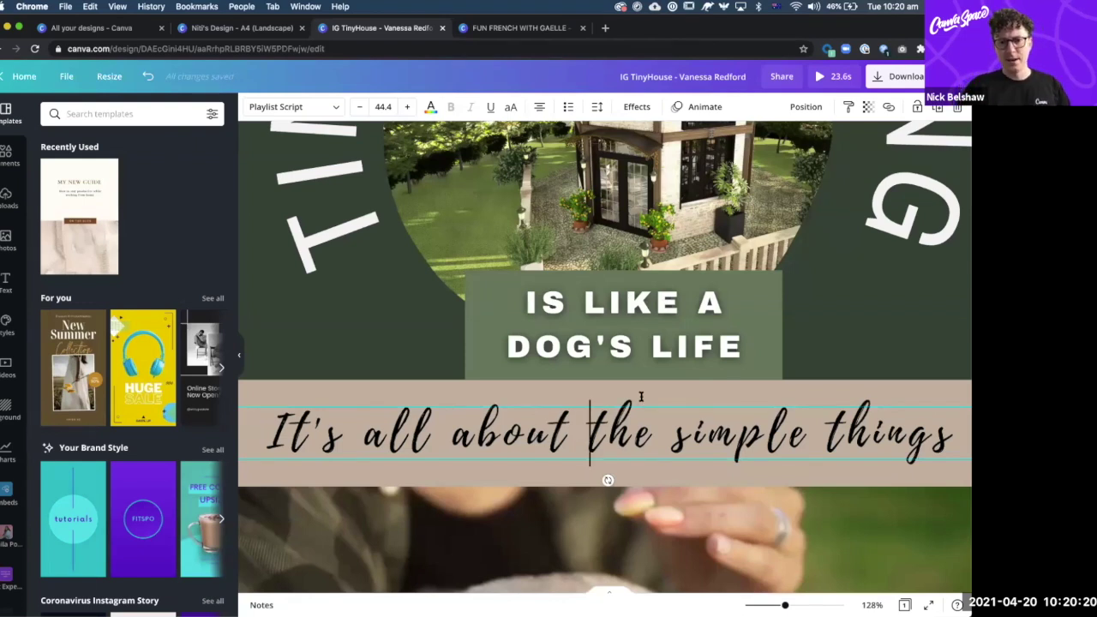
click(578, 385)
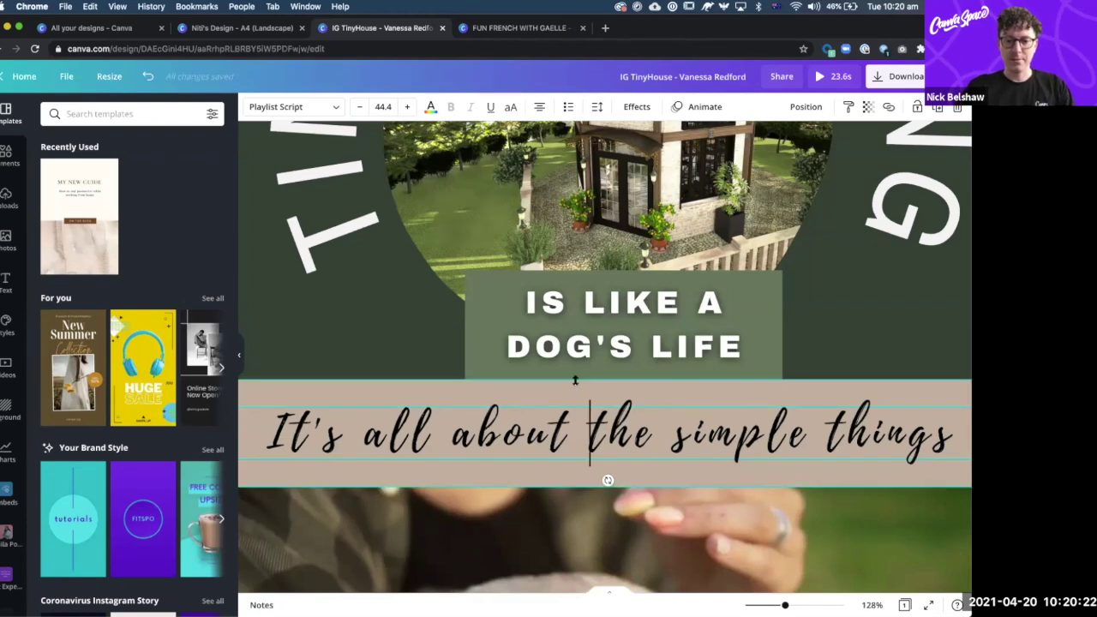
click(549, 445)
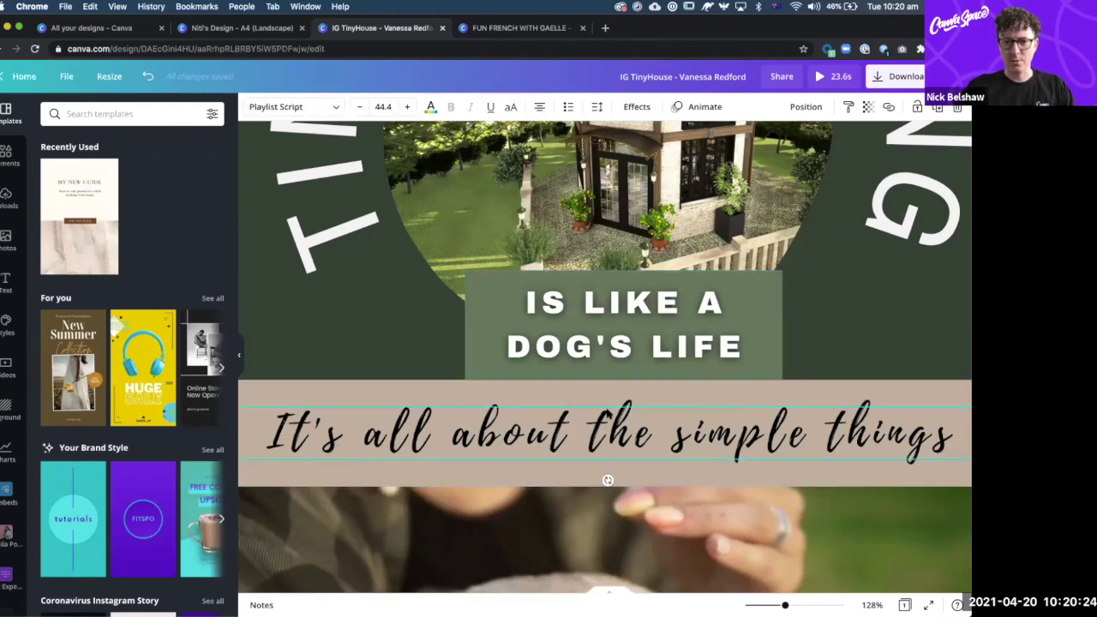
click(599, 107)
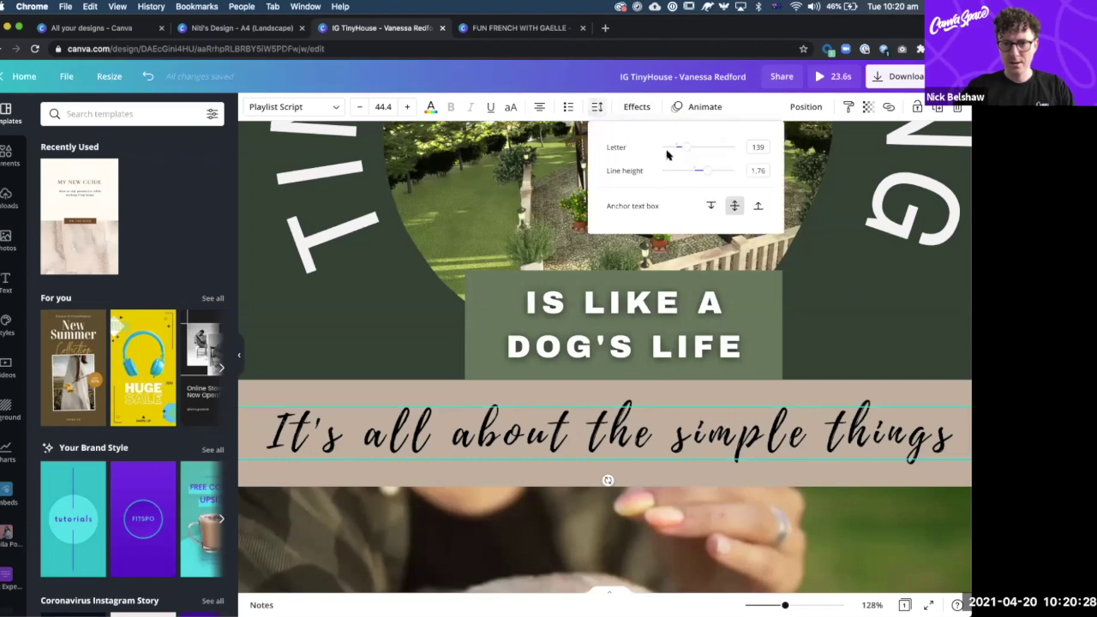
drag(686, 150, 677, 147)
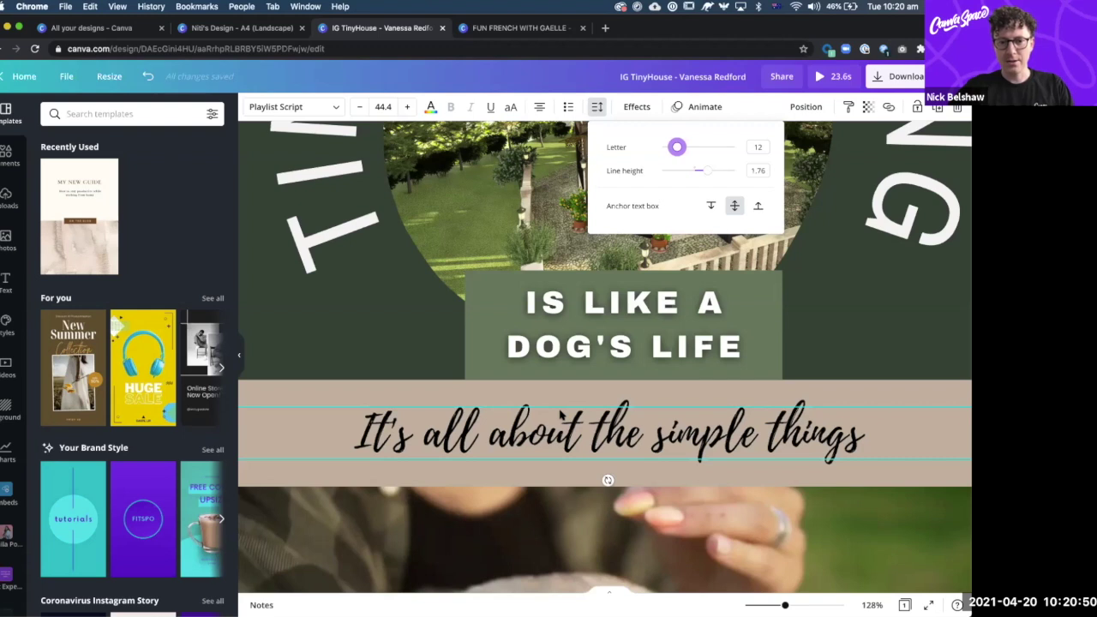
mouse_move(677, 148)
mouse_down()
mouse_move(693, 149)
mouse_move(678, 149)
mouse_up()
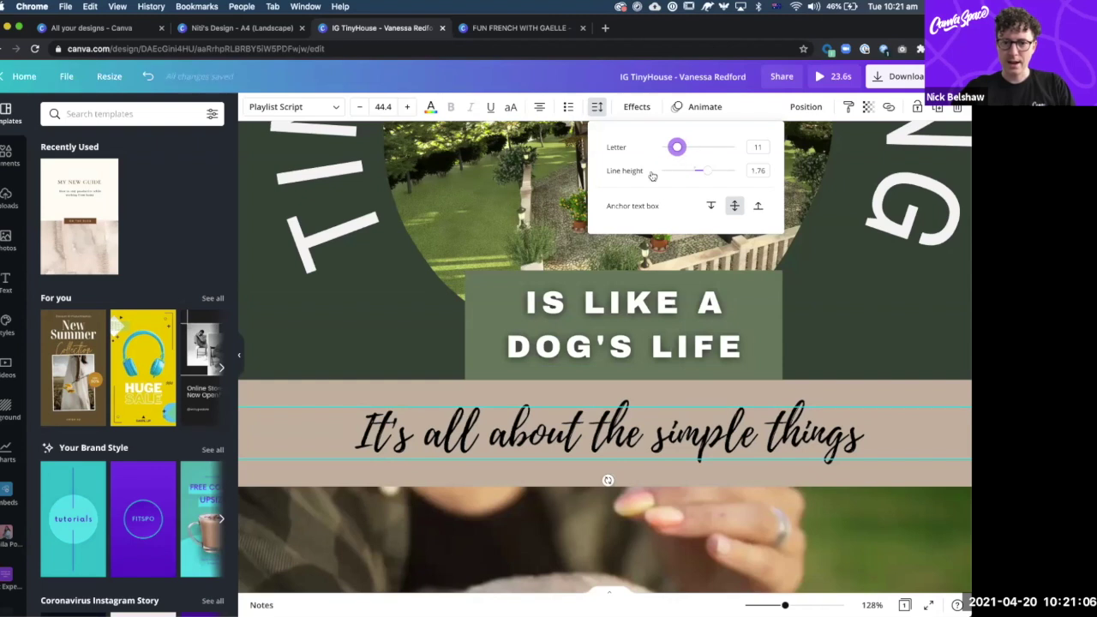
click(598, 108)
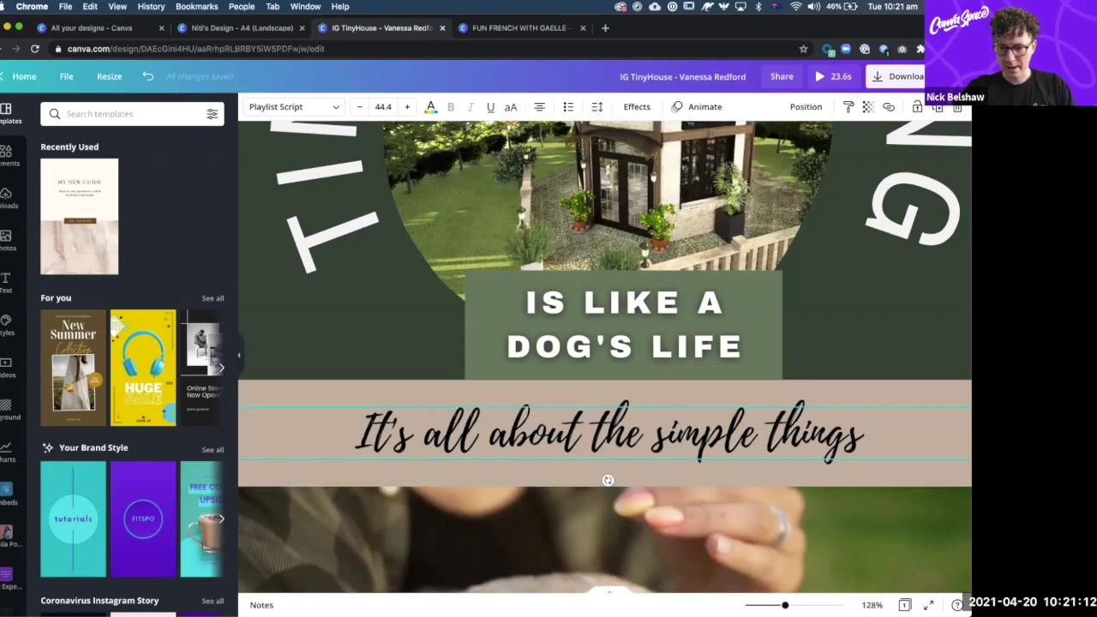
drag(784, 605, 756, 605)
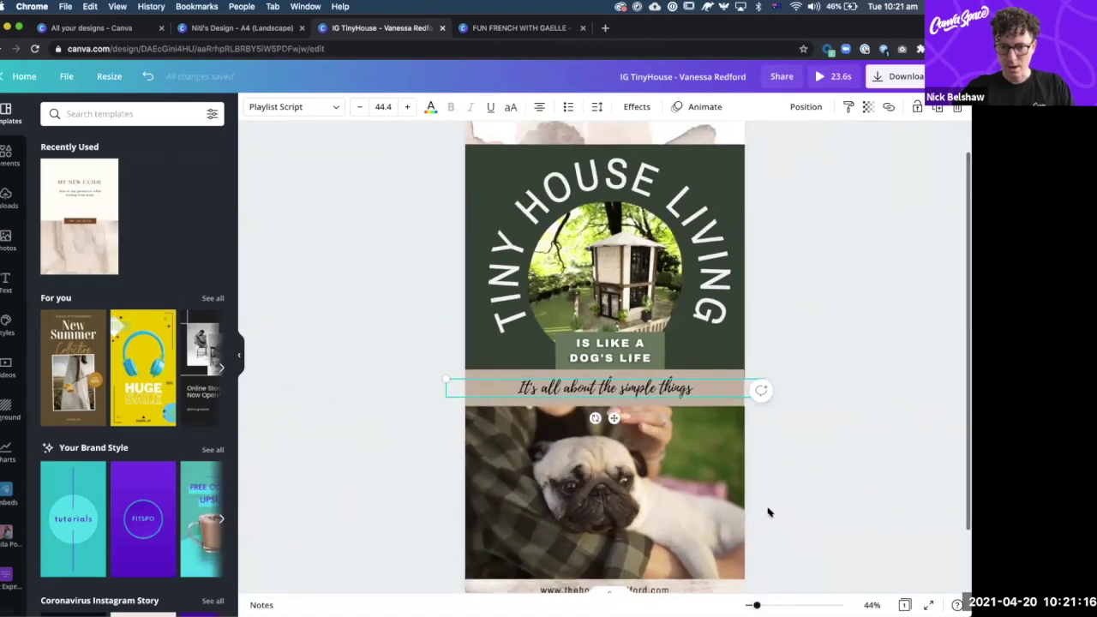
click(769, 511)
scroll(769, 512, down, 1)
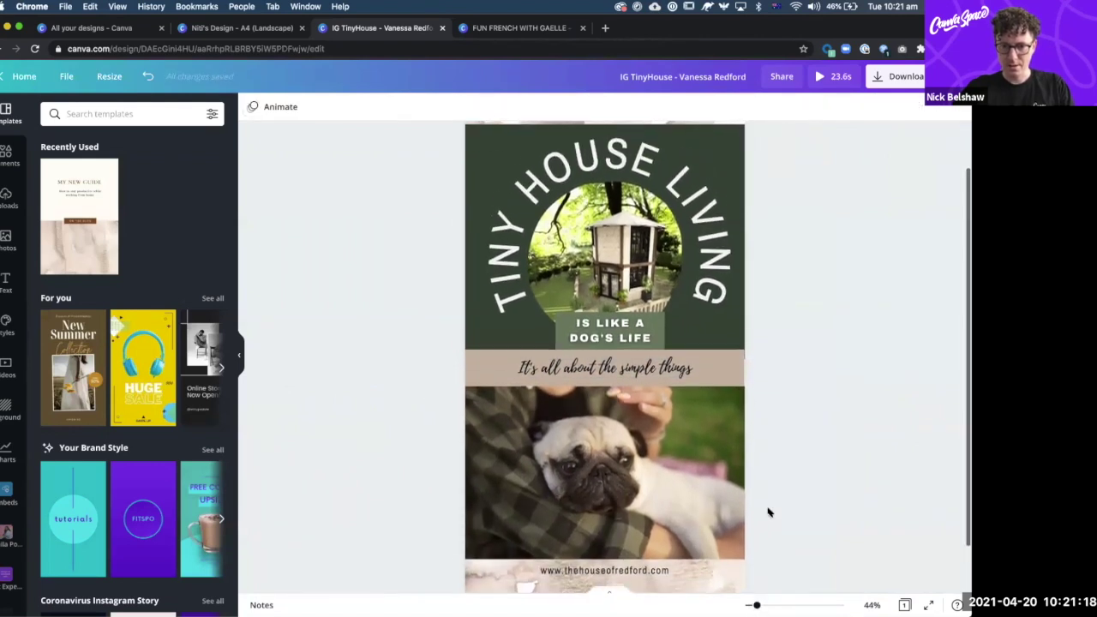
scroll(769, 512, down, 1)
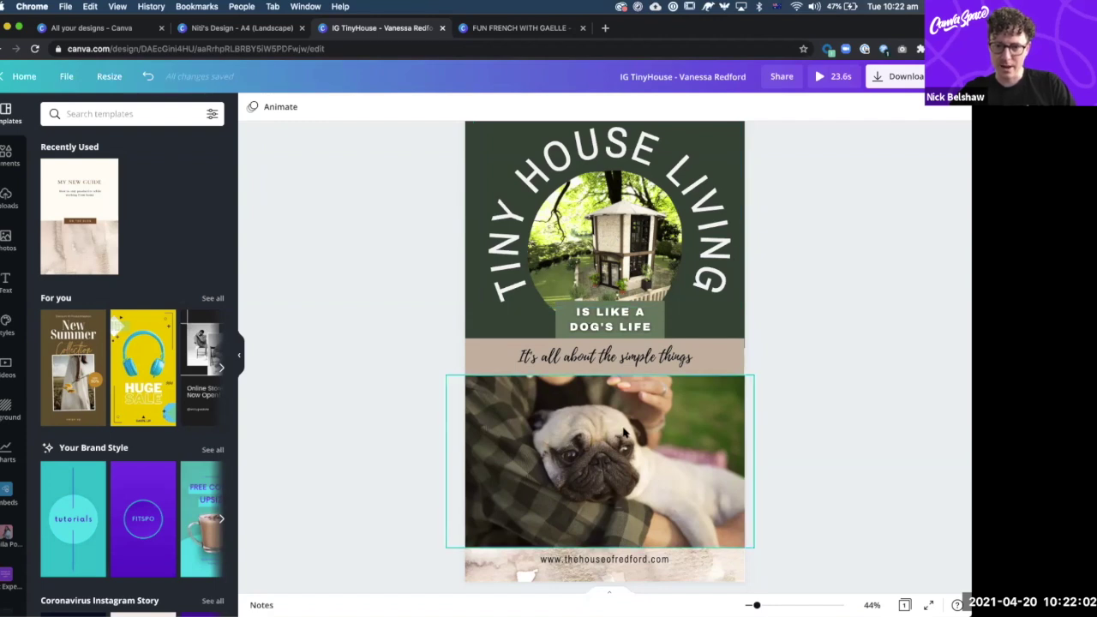
right_click(636, 265)
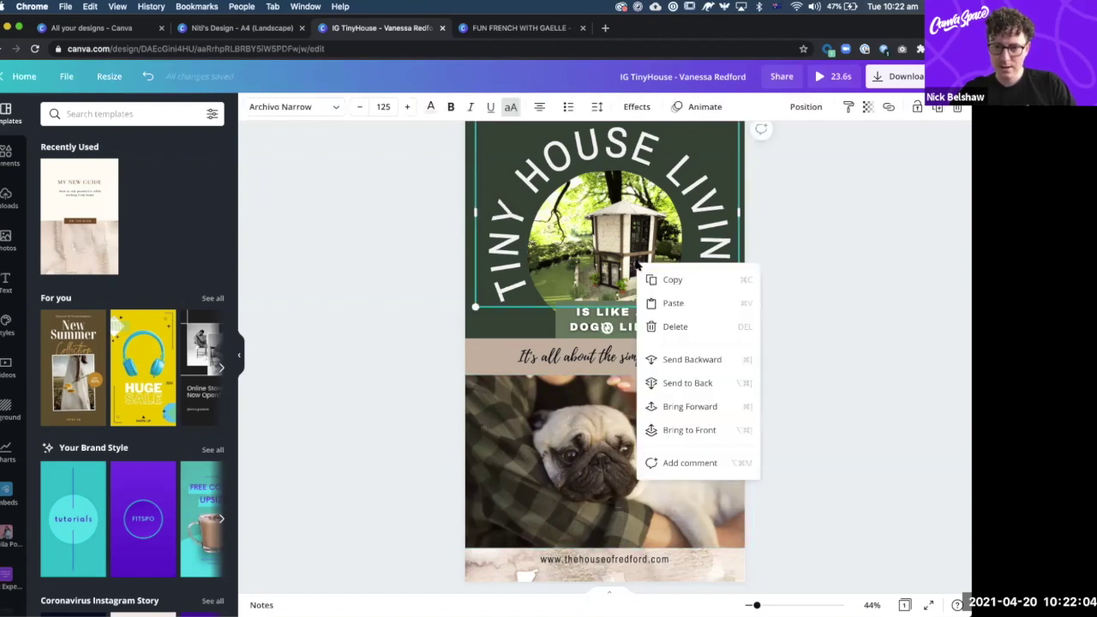
click(561, 296)
click(561, 296)
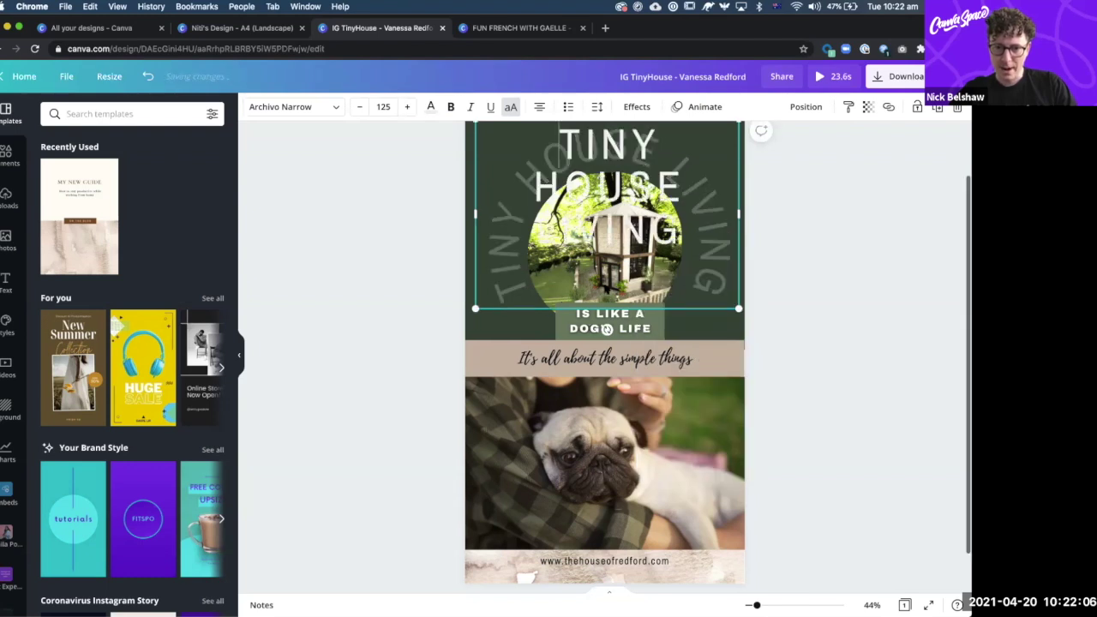
click(784, 278)
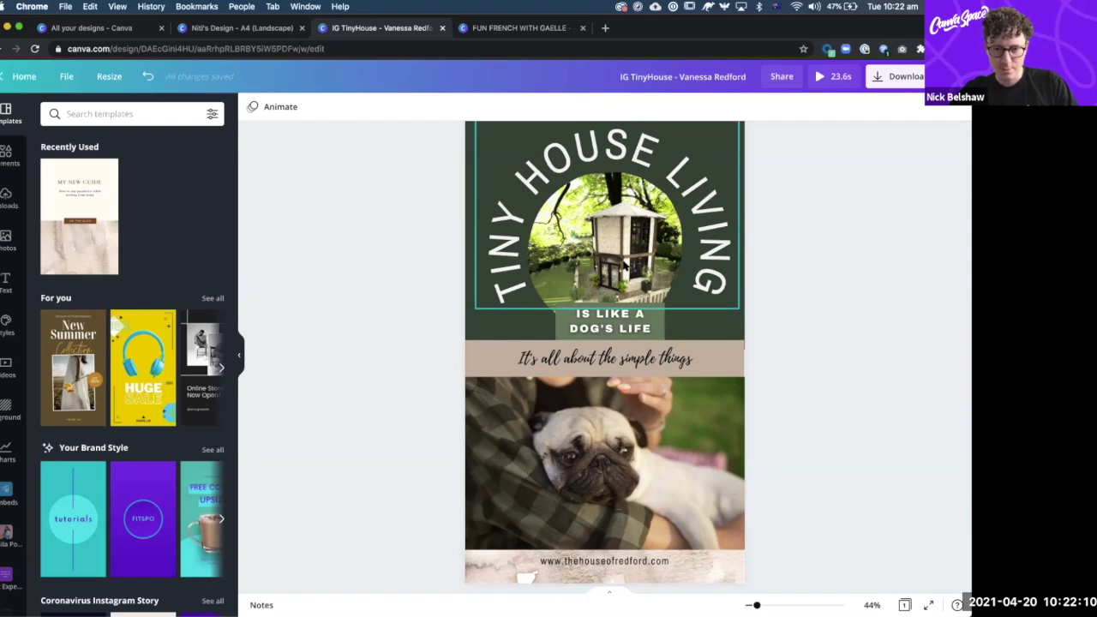
click(540, 326)
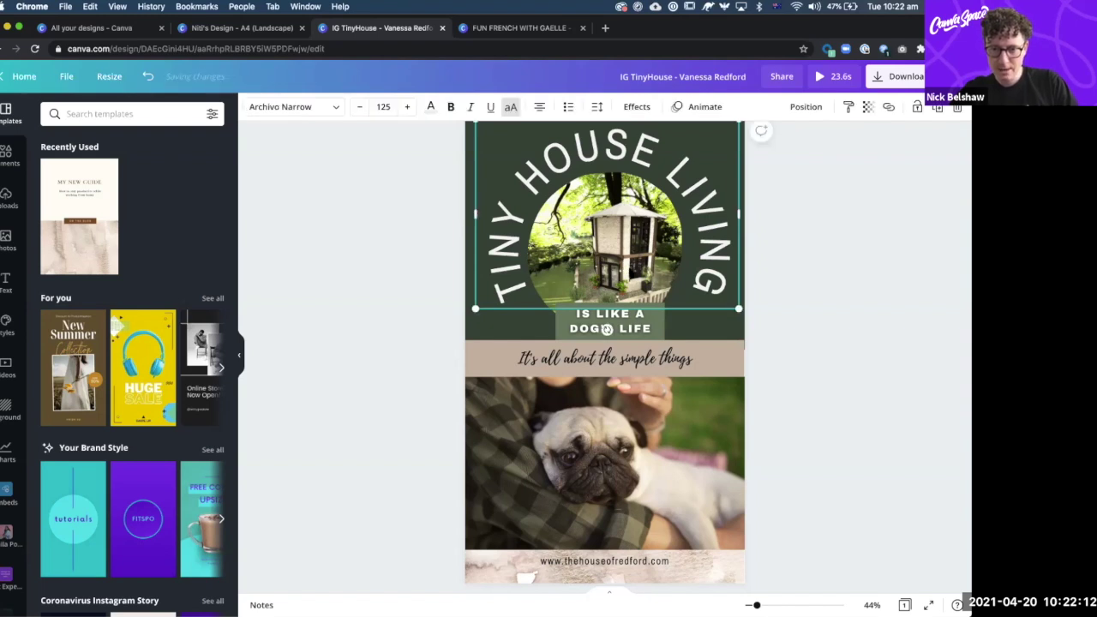
click(540, 326)
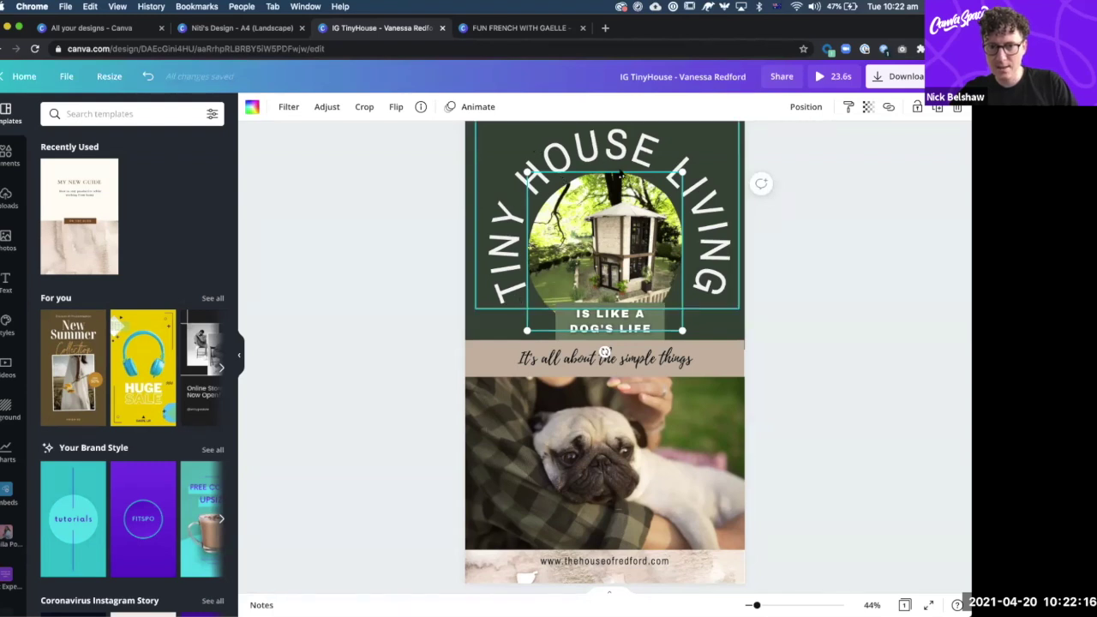
click(810, 222)
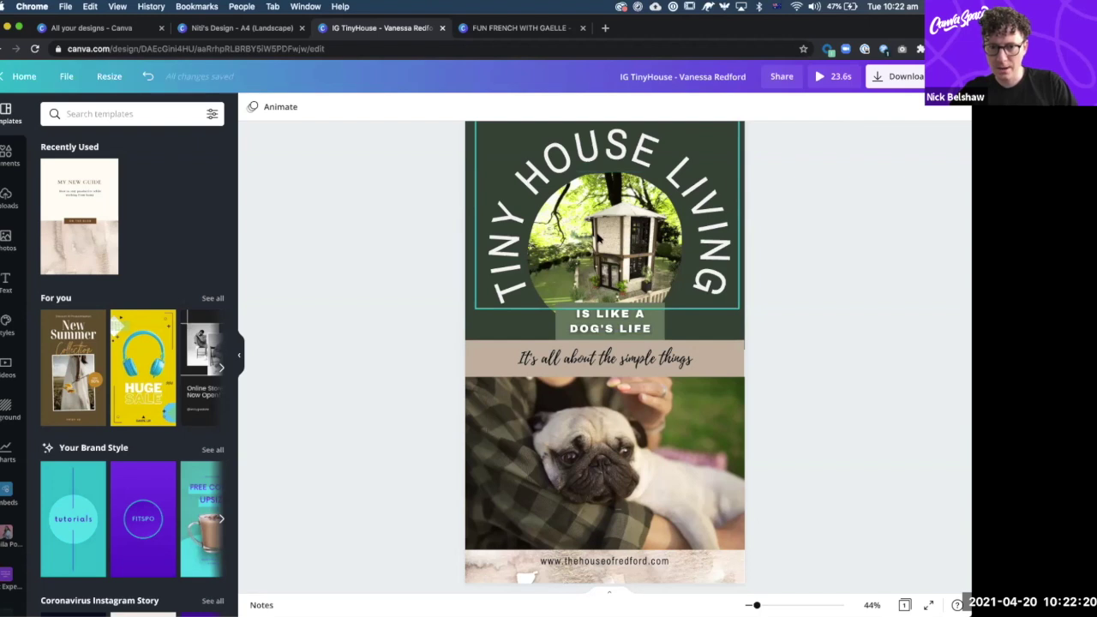
click(597, 238)
mouse_move(600, 239)
mouse_down()
mouse_move(550, 262)
mouse_move(607, 241)
mouse_move(494, 266)
mouse_move(604, 247)
mouse_up()
key(super+z)
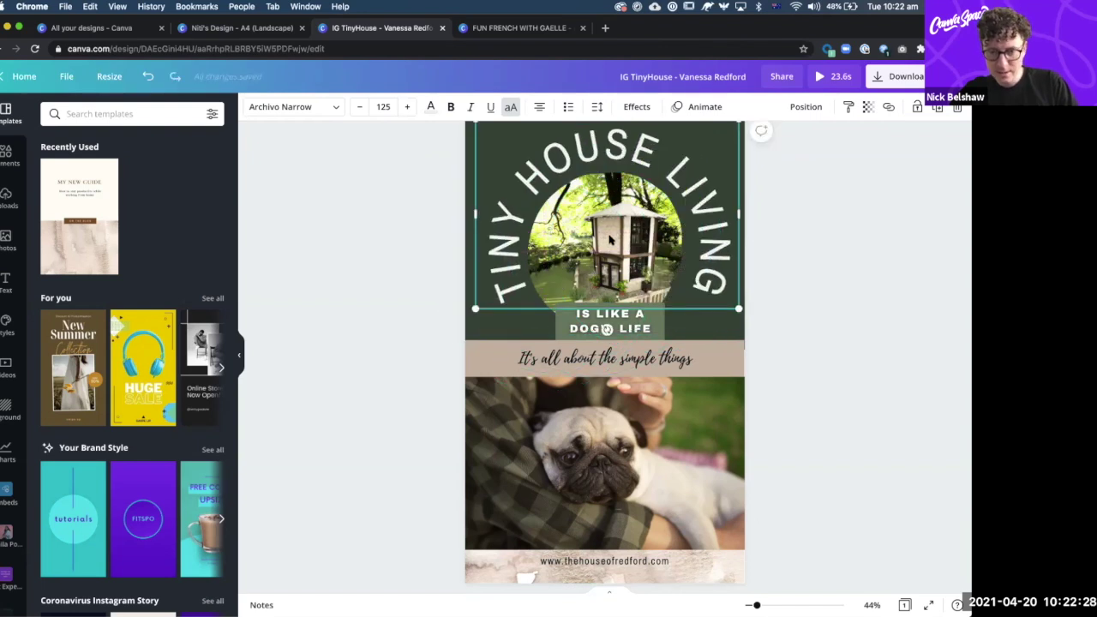
click(607, 248)
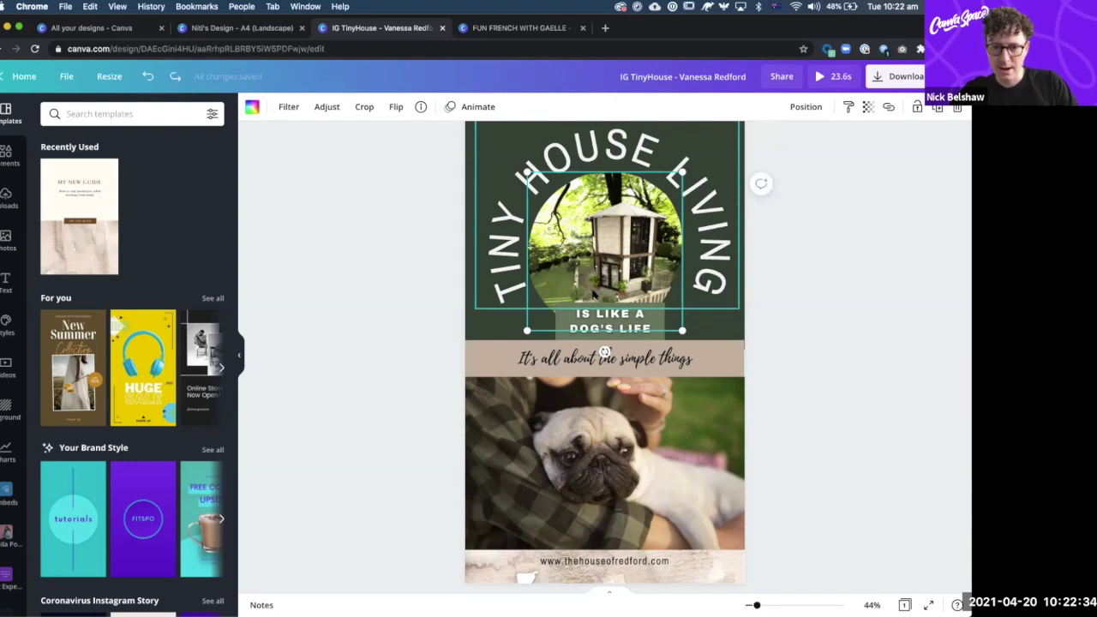
right_click(593, 294)
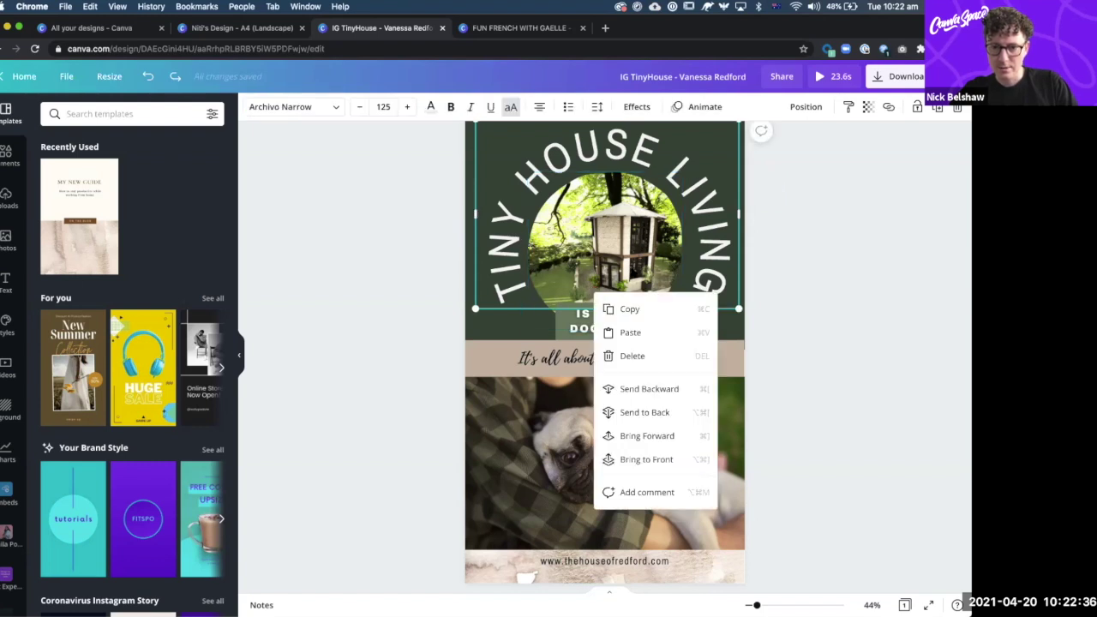
click(806, 215)
click(806, 215)
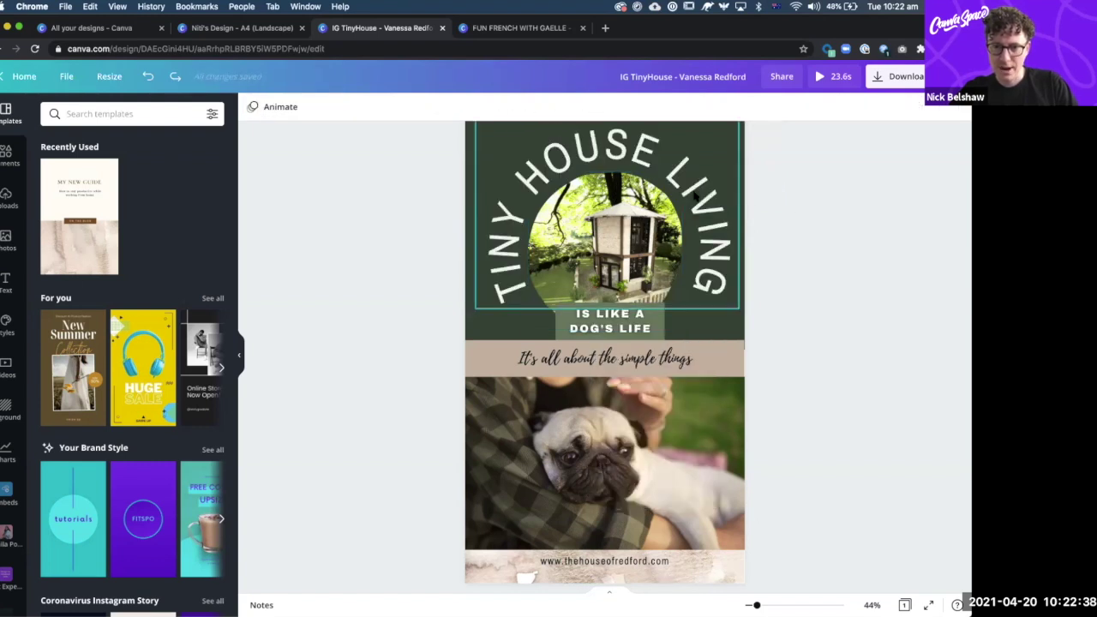
- Move the curved title up off the round frame and detach the tiny house photo from that frame
click(694, 196)
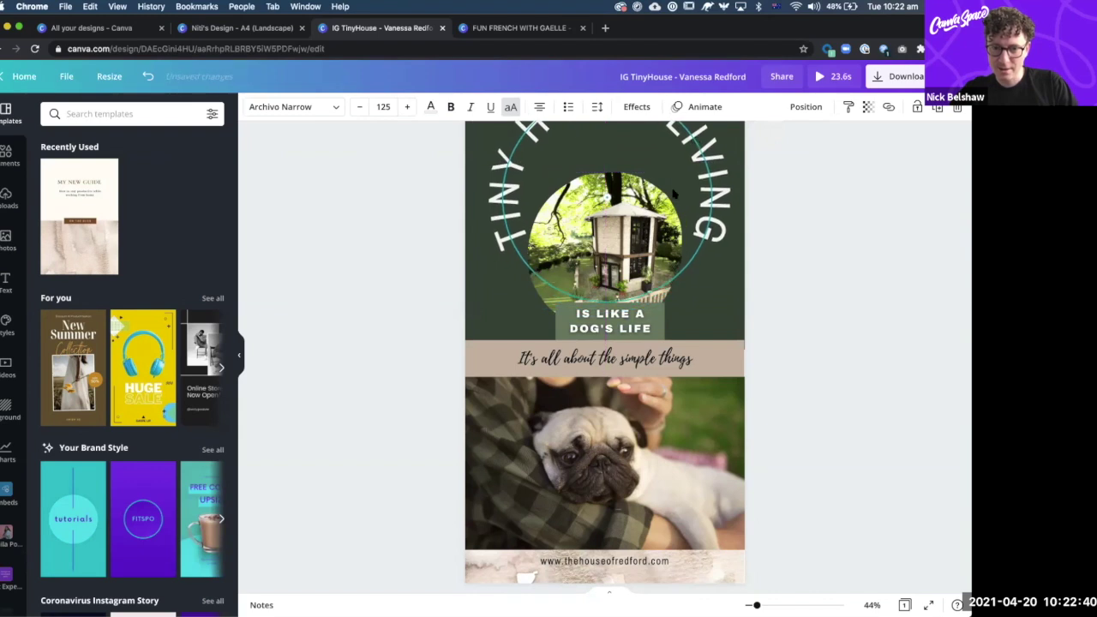
click(674, 196)
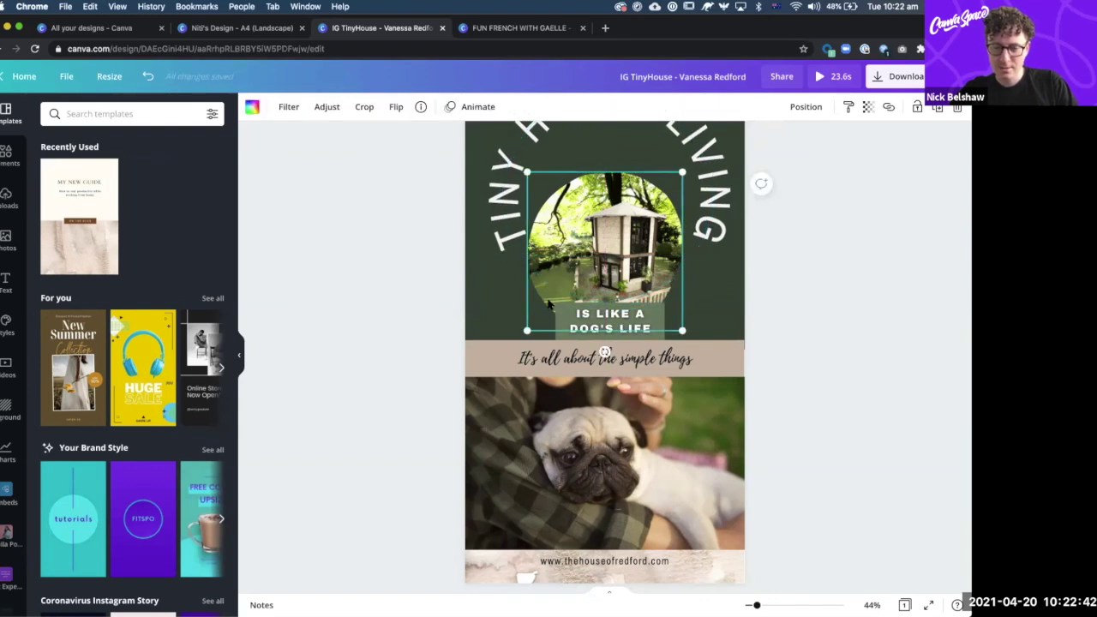
right_click(550, 303)
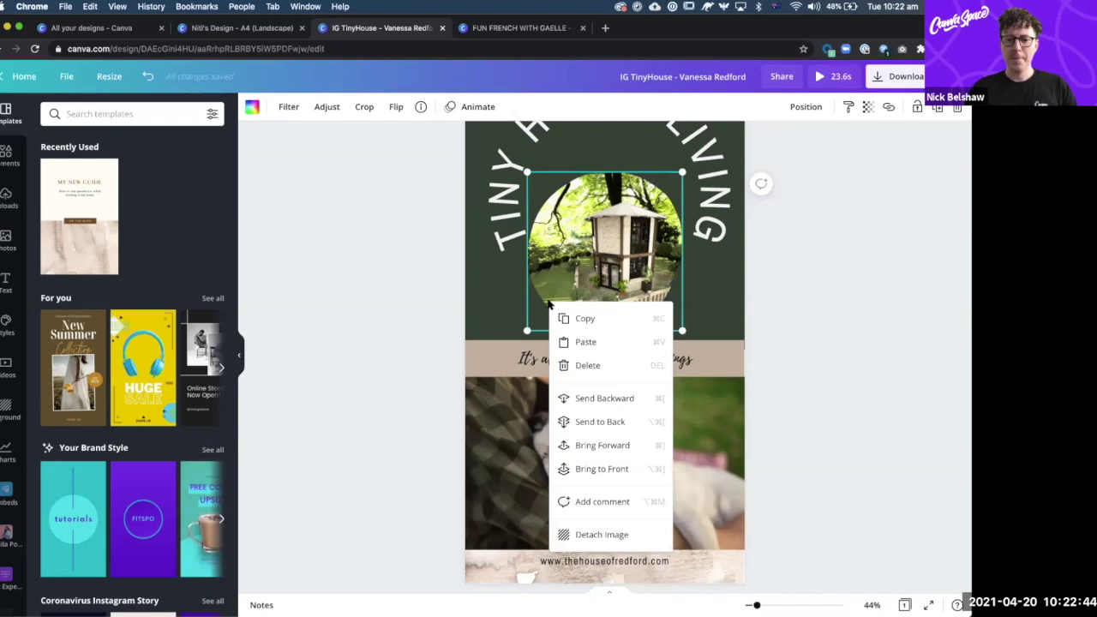
click(580, 535)
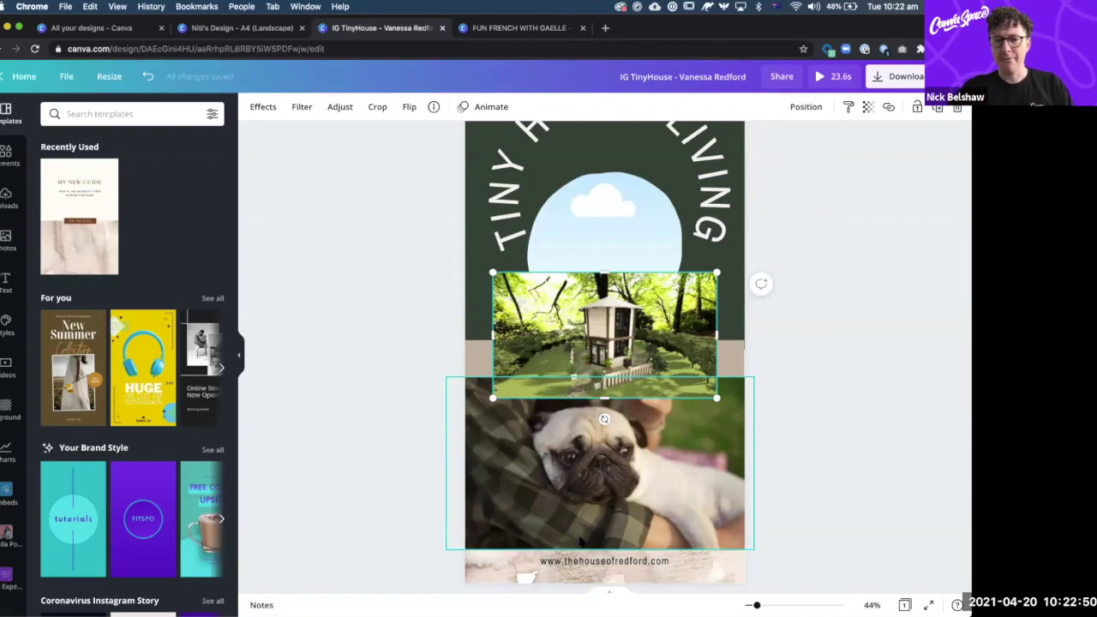
- Move the detached house photo down over the pug video, and place the pug video in the empty round frame
drag(604, 343, 577, 494)
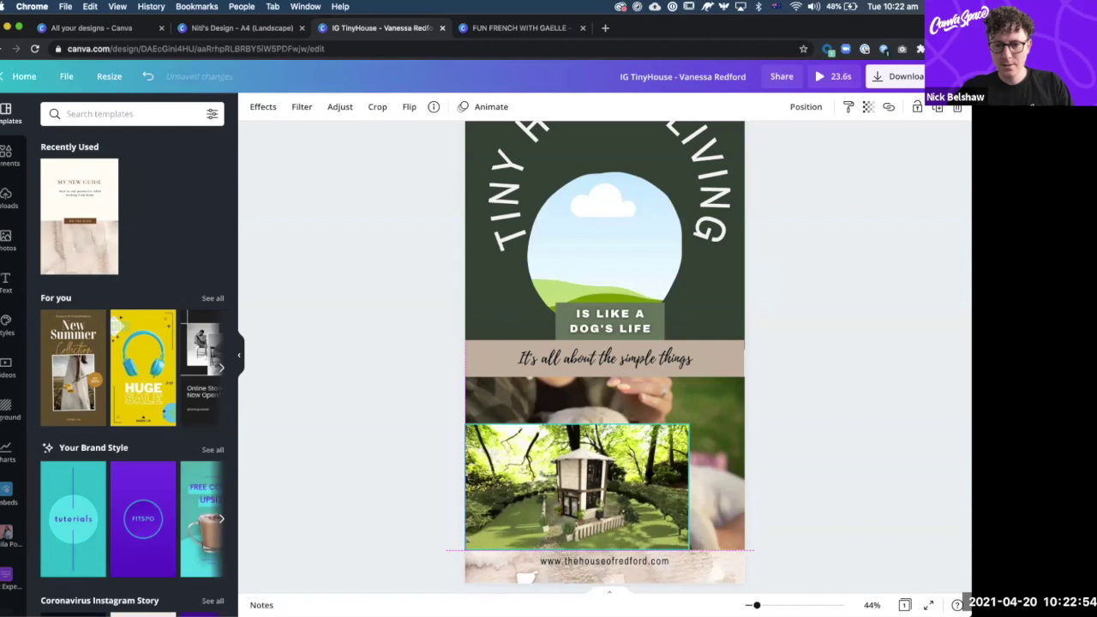
click(730, 437)
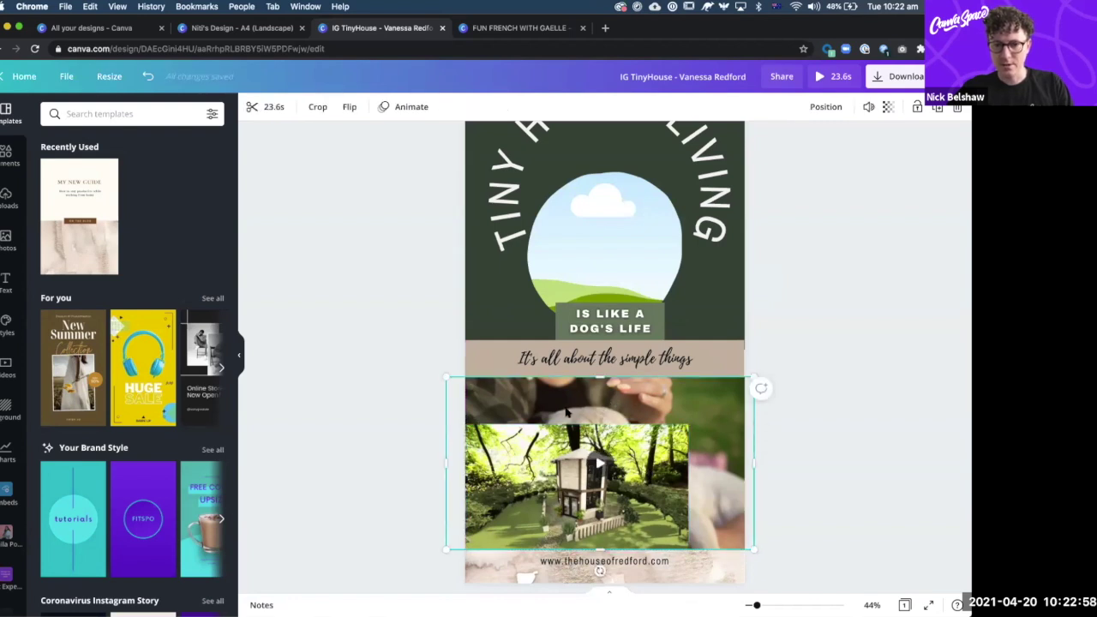
drag(566, 414, 558, 296)
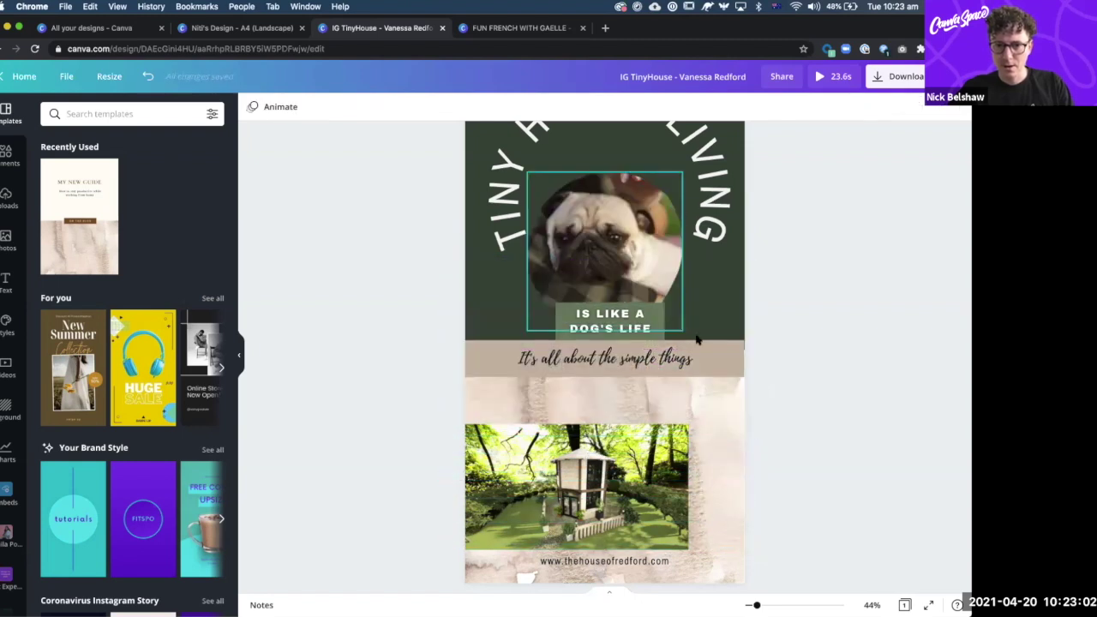
- Move the curved title back around the round pug frame, and enlarge the house photo to span the page width directly below the tagline band
drag(708, 195, 703, 221)
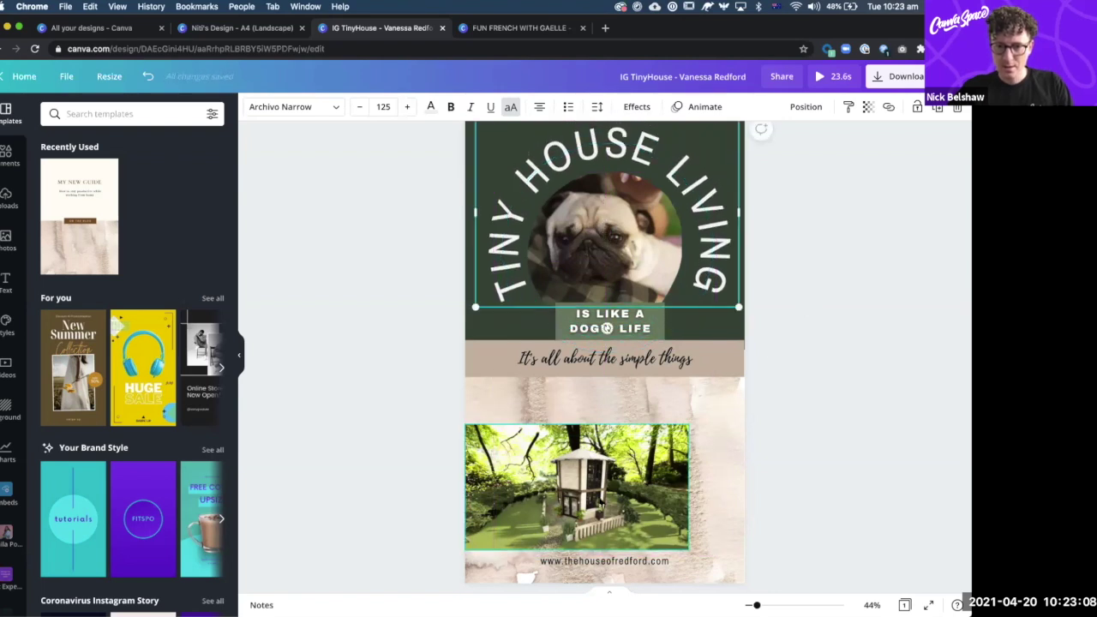
click(600, 493)
drag(600, 493, 600, 446)
mouse_move(729, 530)
mouse_down()
mouse_move(752, 539)
mouse_move(742, 536)
mouse_up()
drag(605, 548, 604, 548)
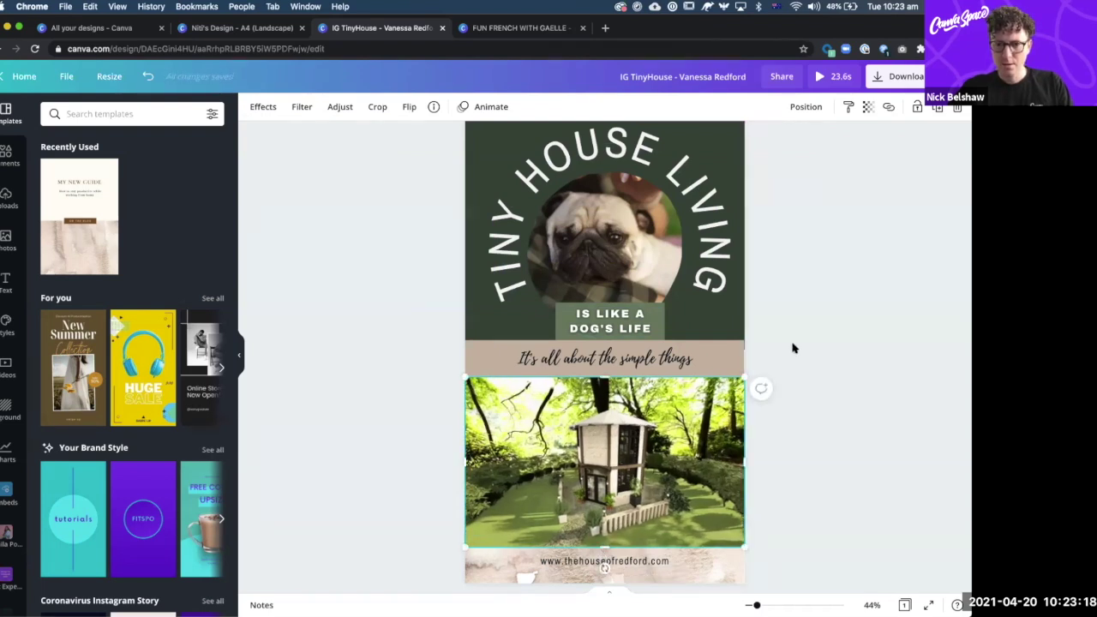
click(758, 358)
scroll(759, 358, up, 3)
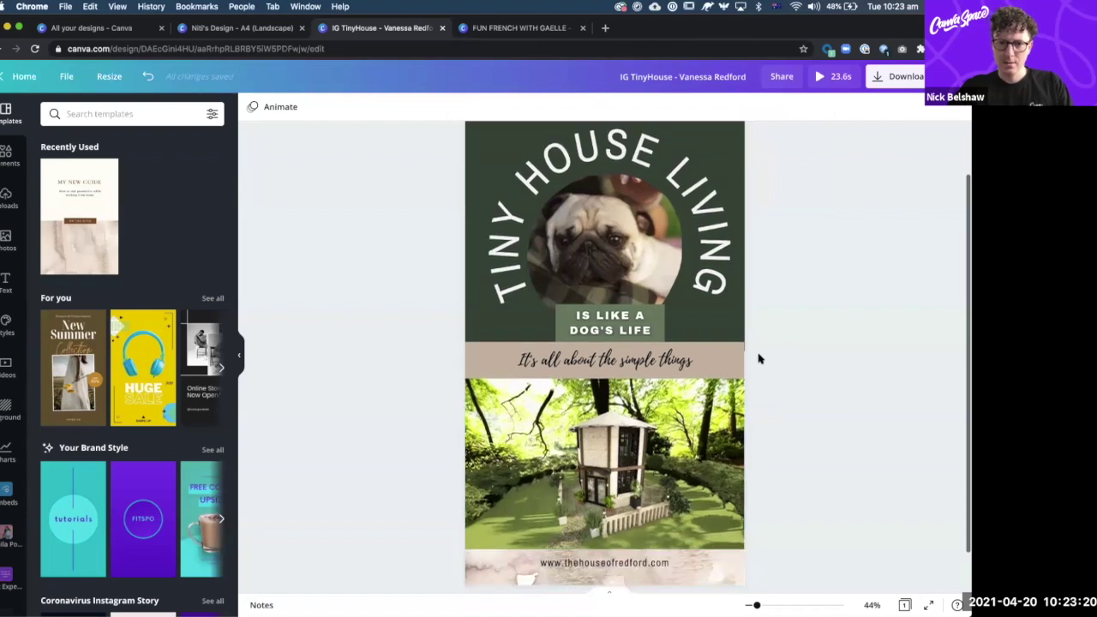
right_click(759, 359)
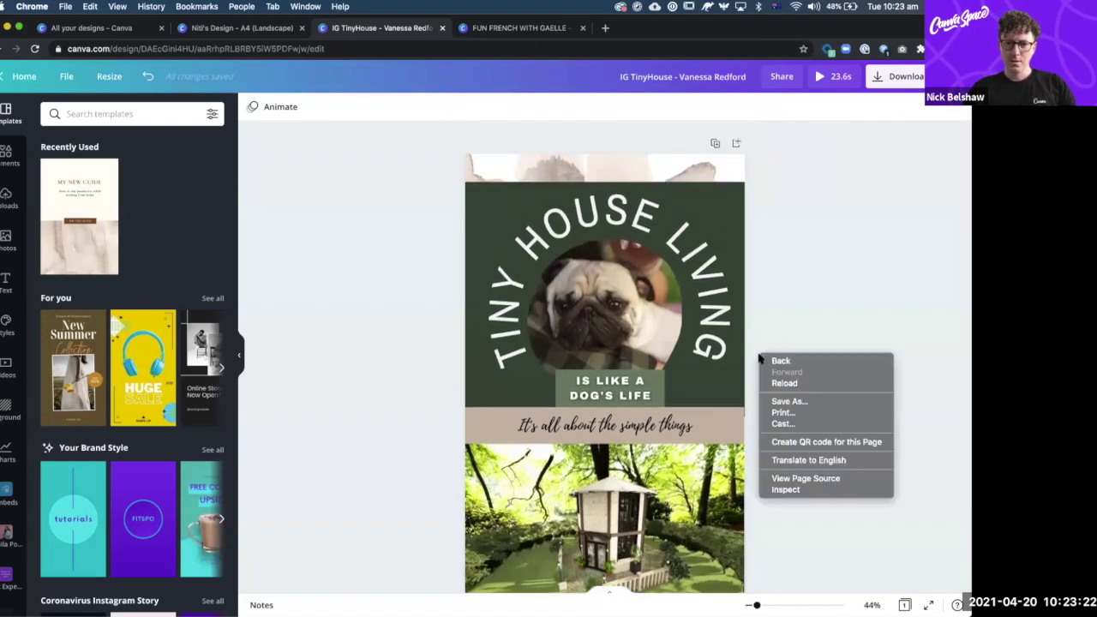
click(774, 232)
scroll(774, 232, down, 3)
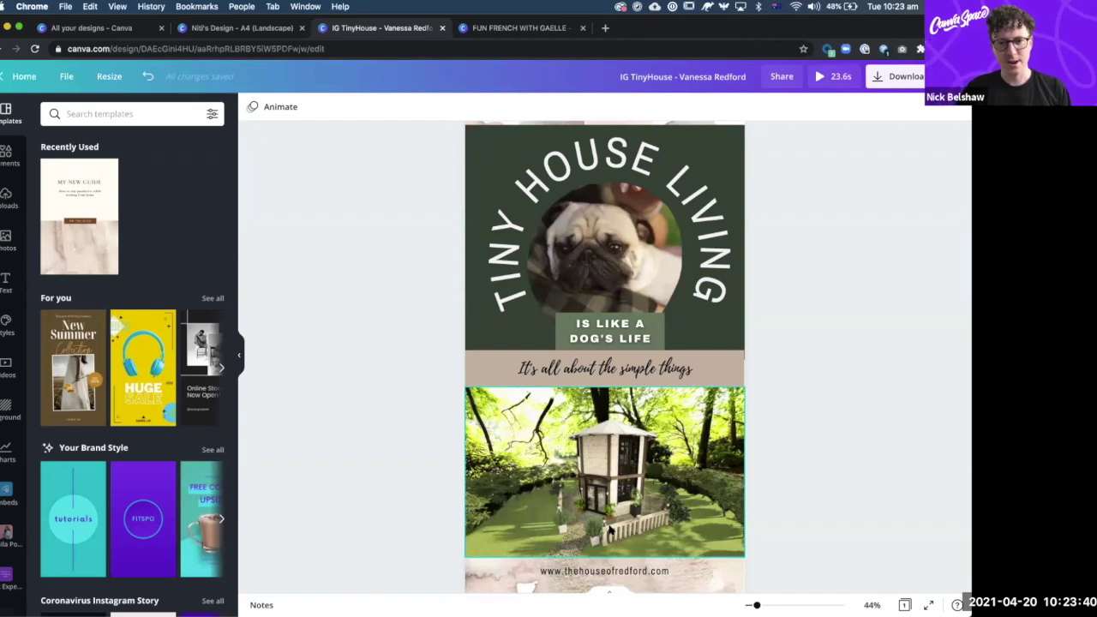
scroll(611, 532, down, 2)
scroll(611, 532, up, 3)
scroll(651, 555, down, 1)
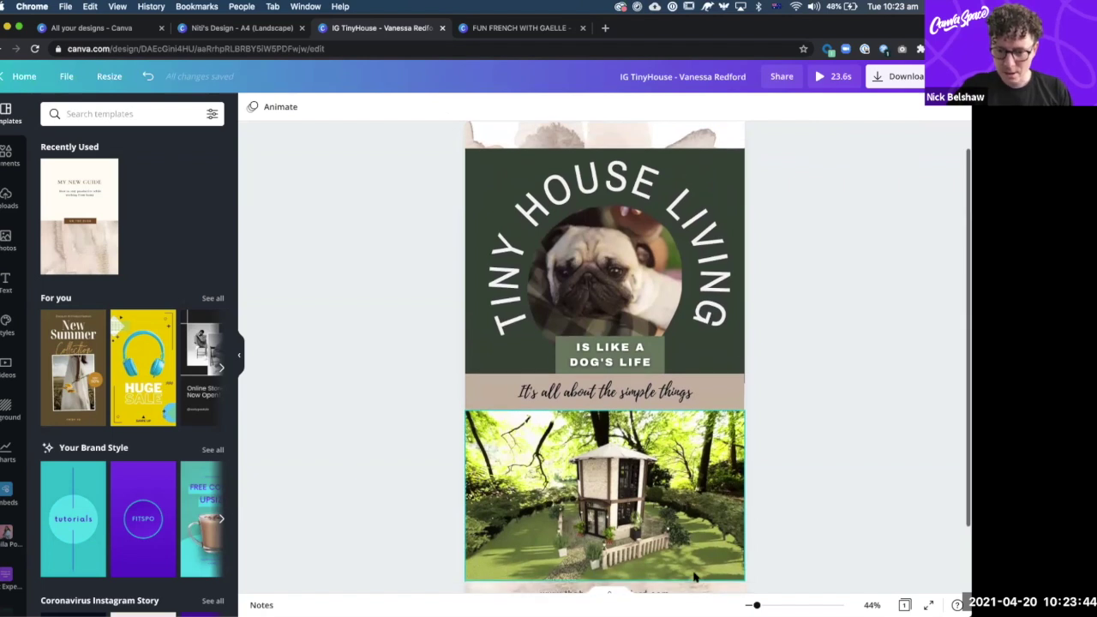
- Extend the dark green block upward to the top edge of the page
drag(757, 605, 754, 605)
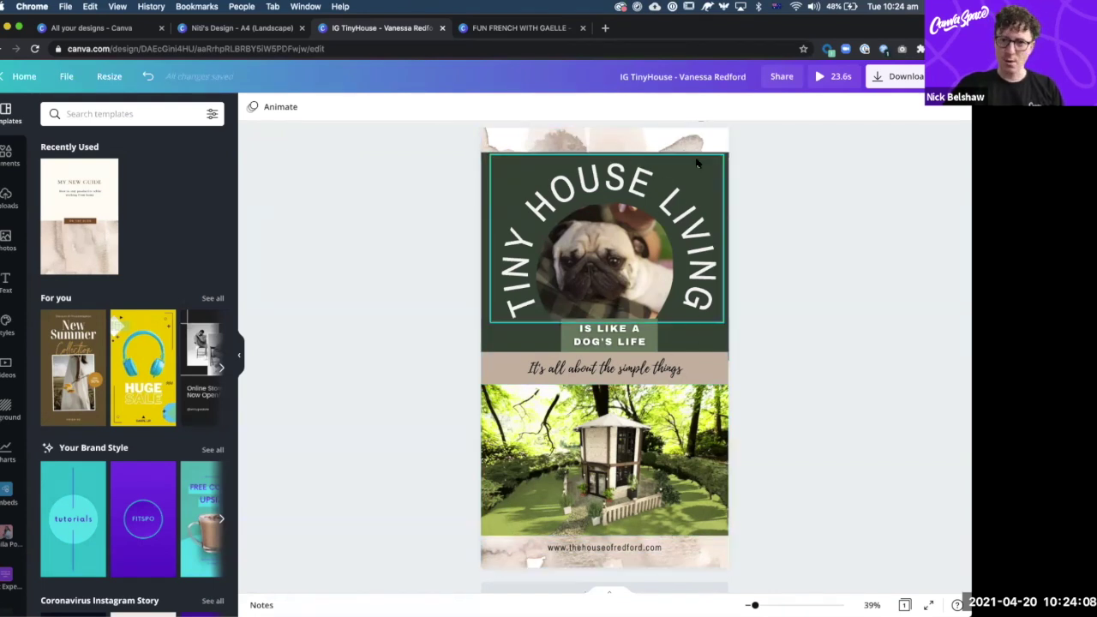
click(725, 158)
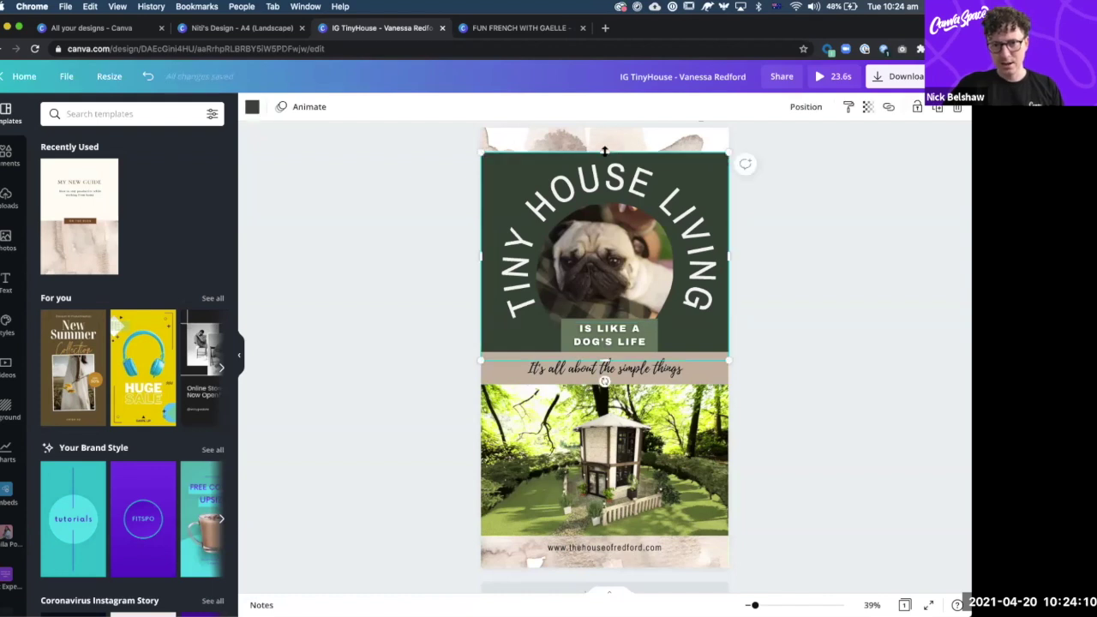
drag(604, 143, 605, 125)
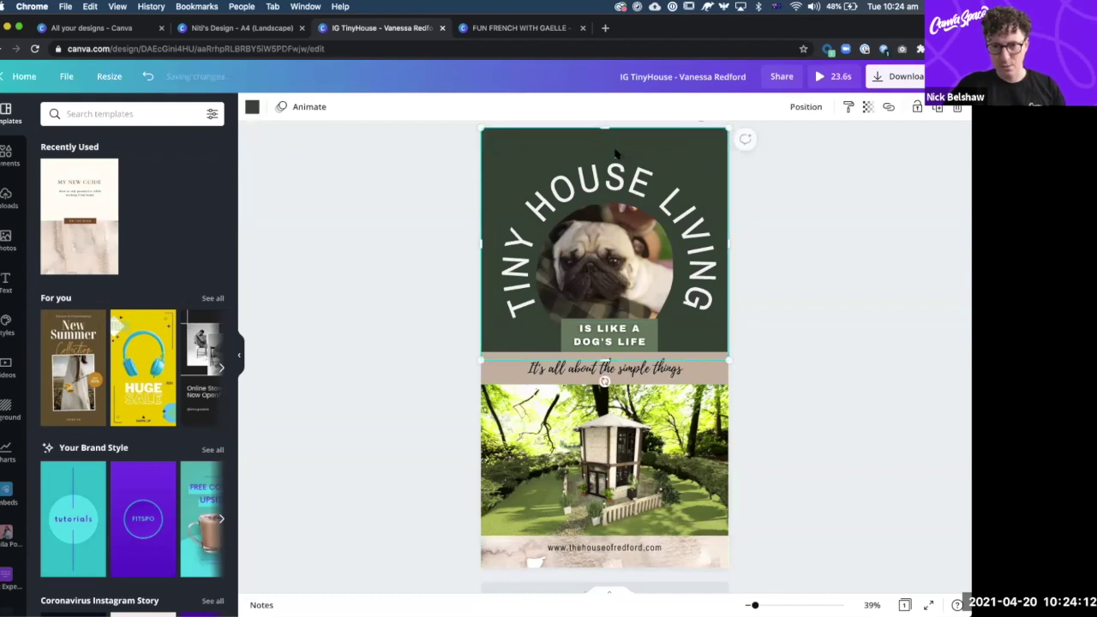
- Move the curved title, pug video and "Is like a dog's life" caption up together to centre them vertically in the green block
click(607, 178)
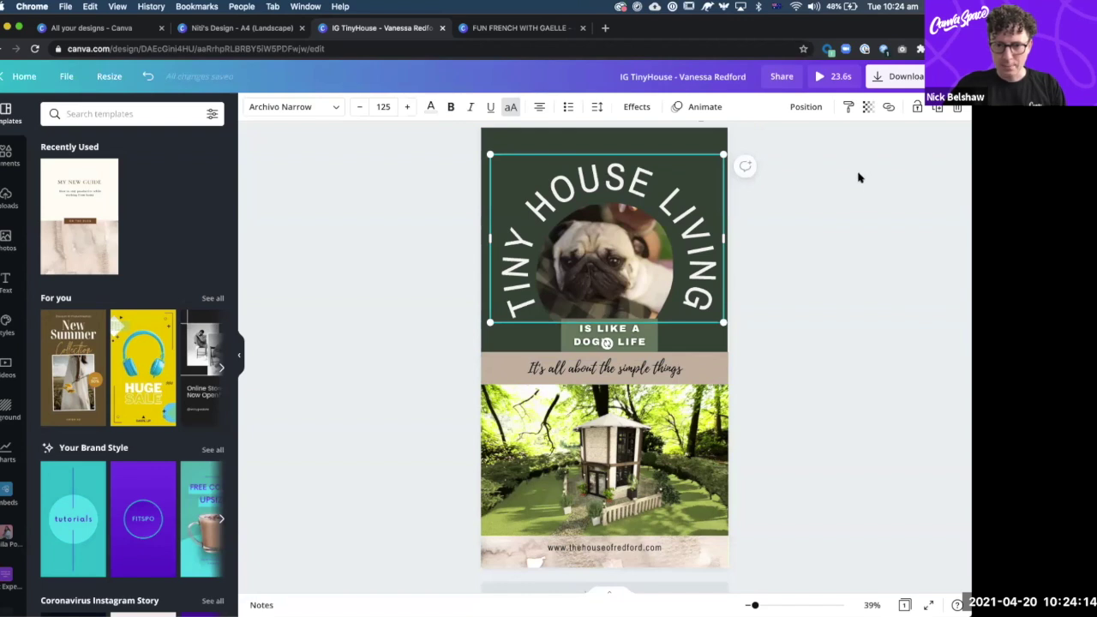
drag(513, 350, 643, 165)
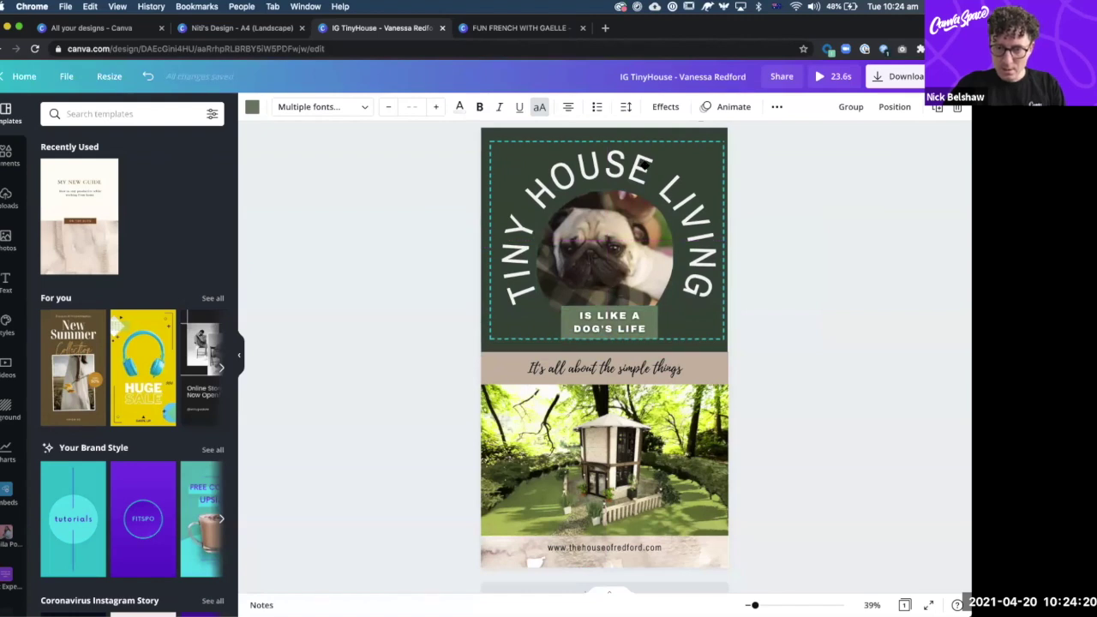
click(818, 259)
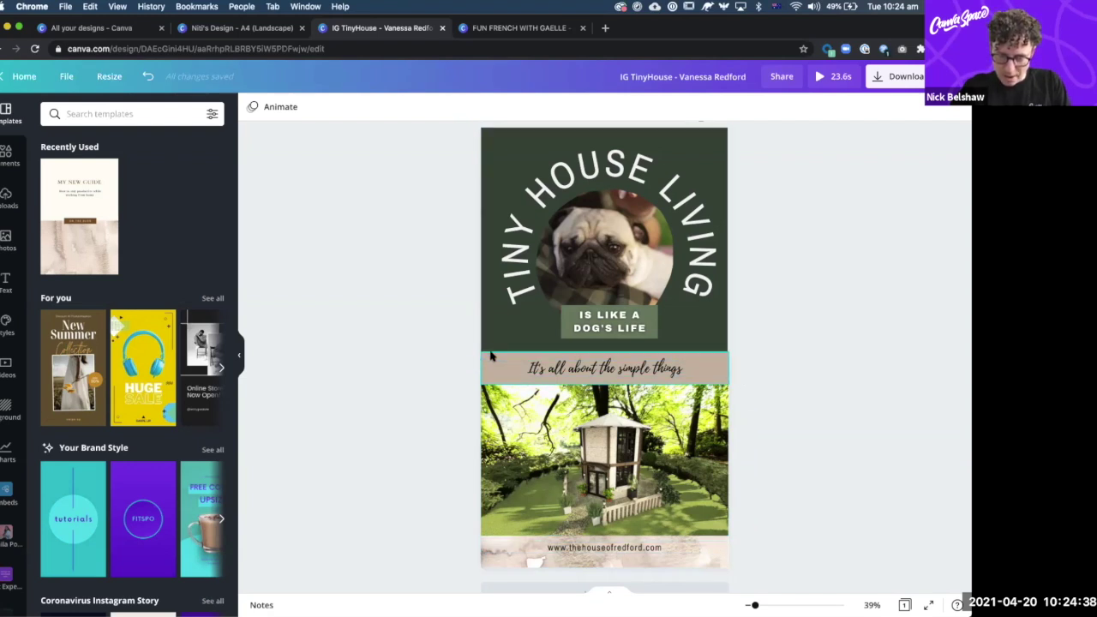
- Delete the tan band behind the script tagline and shorten the green block so its lower edge ends above the tagline
click(541, 377)
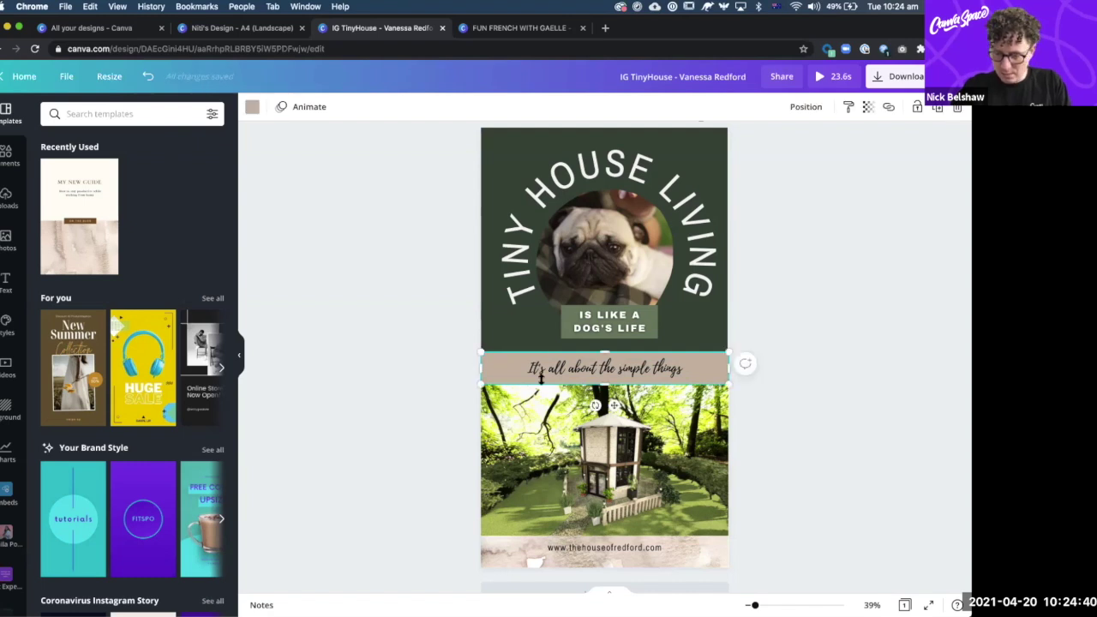
click(717, 337)
drag(607, 353, 605, 352)
click(793, 324)
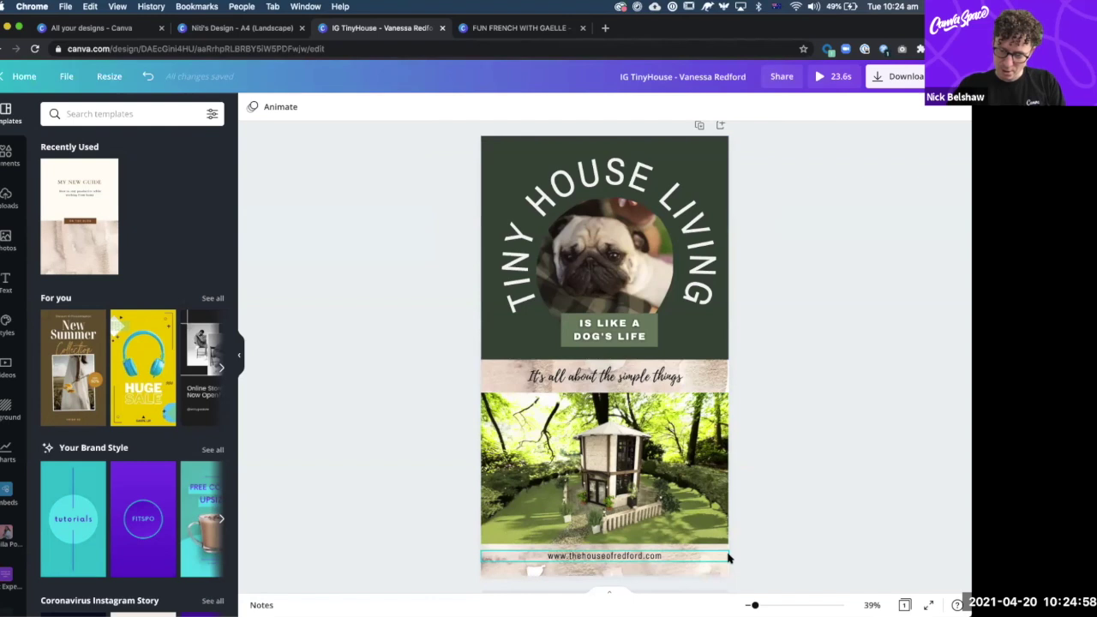
- Move the website address slightly down to centre it in the textured strip below the house photo
scroll(755, 546, down, 1)
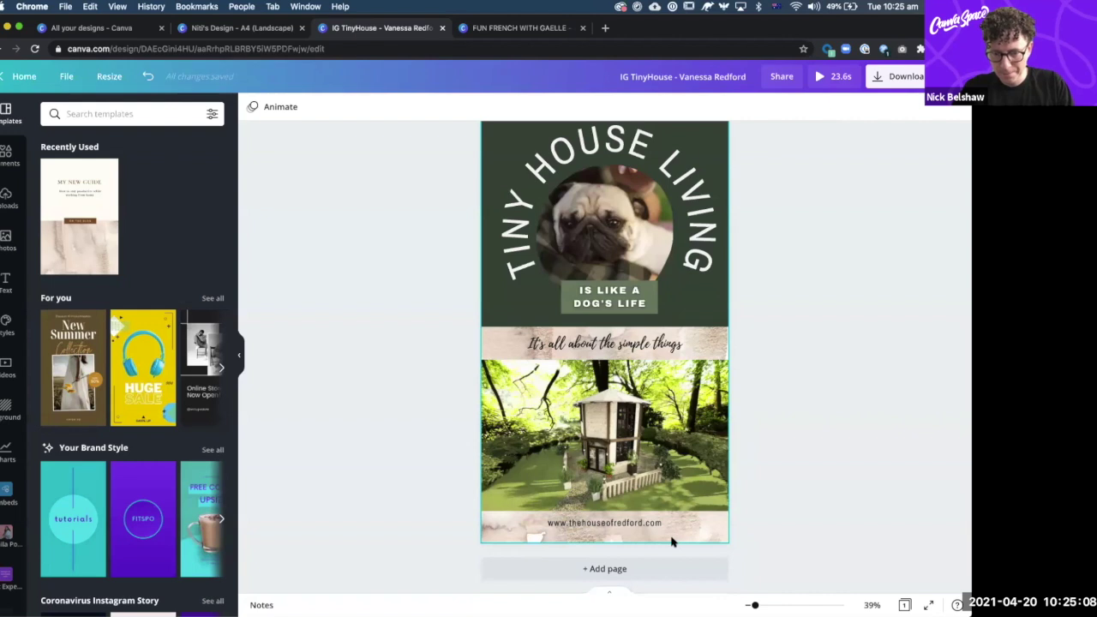
click(635, 528)
drag(634, 528, 632, 536)
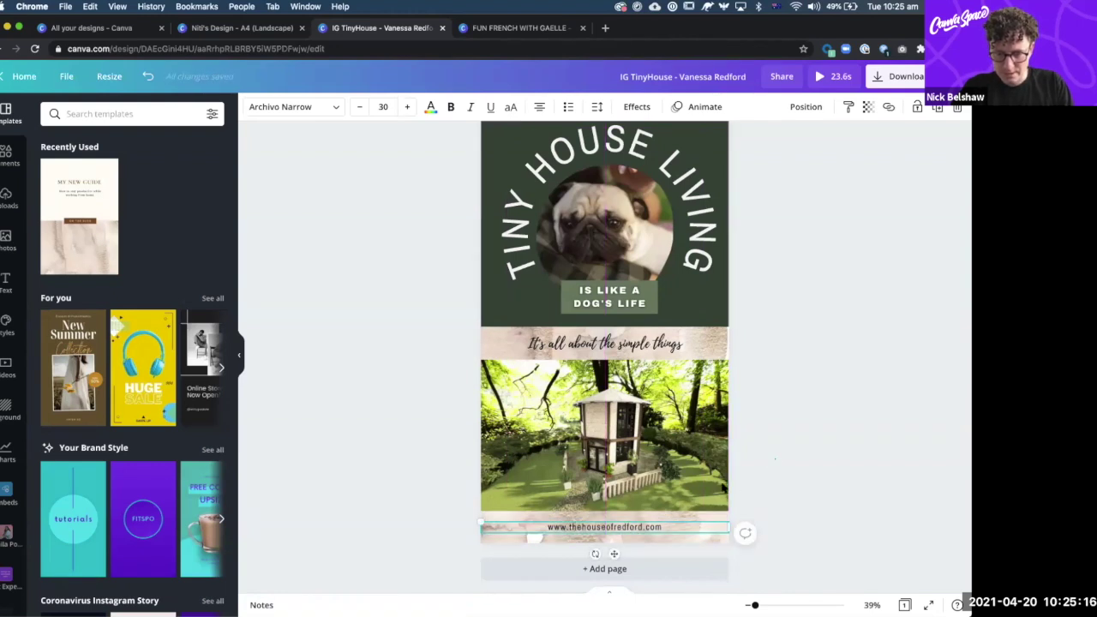
click(775, 459)
- Change the website address below the house photo to all uppercase
click(635, 532)
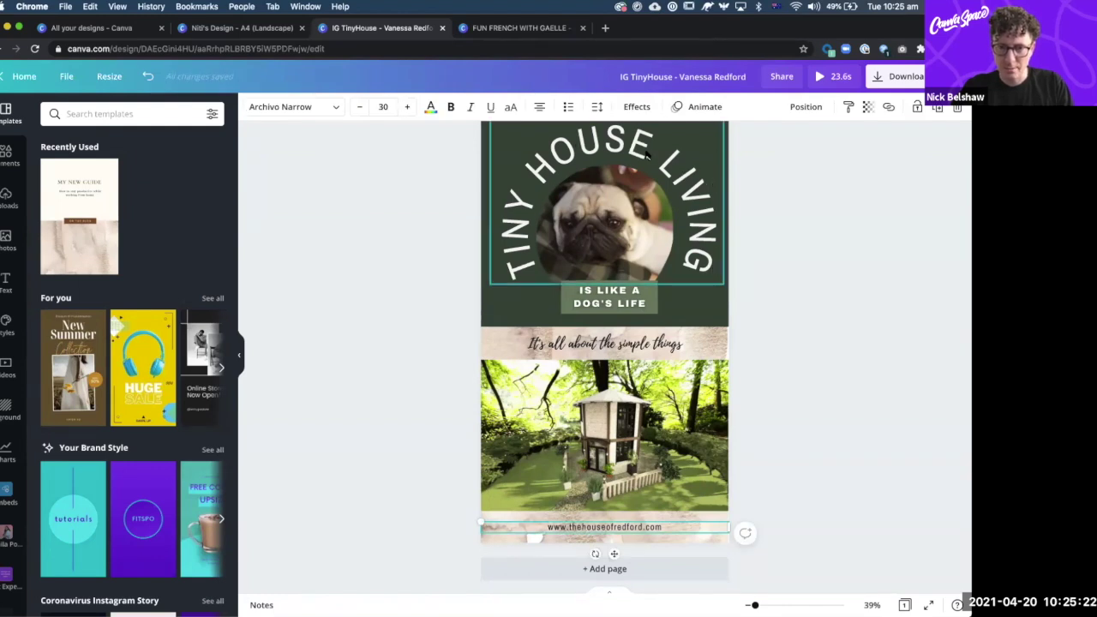
click(511, 108)
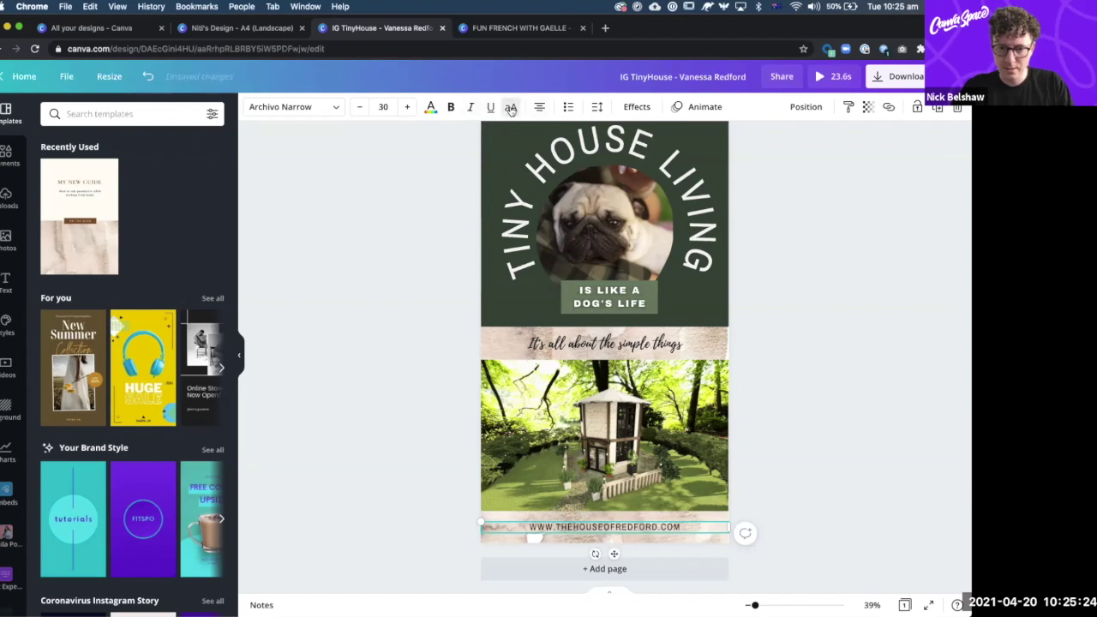
click(763, 349)
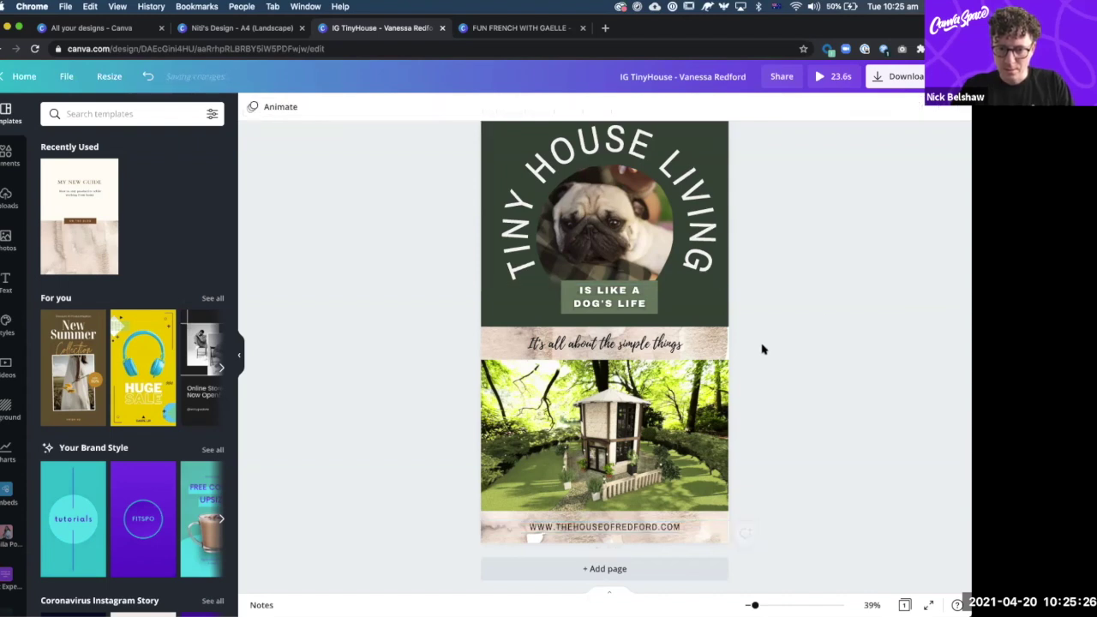
- Check the fonts of the curved title, the "Is like a dog's life" caption and the script tagline
scroll(763, 349, up, 1)
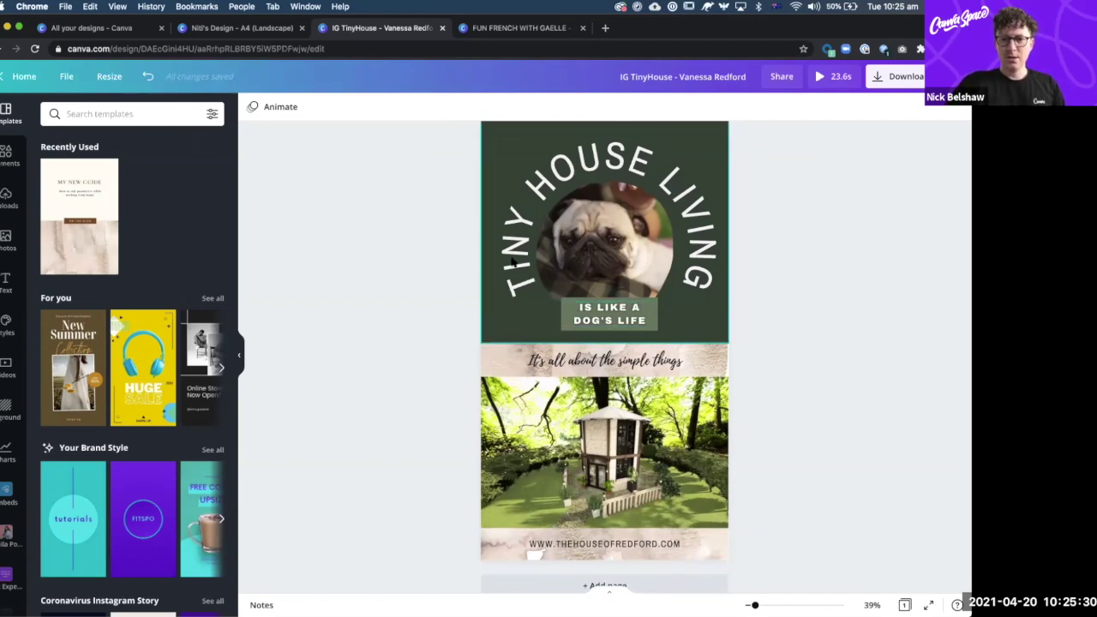
click(670, 187)
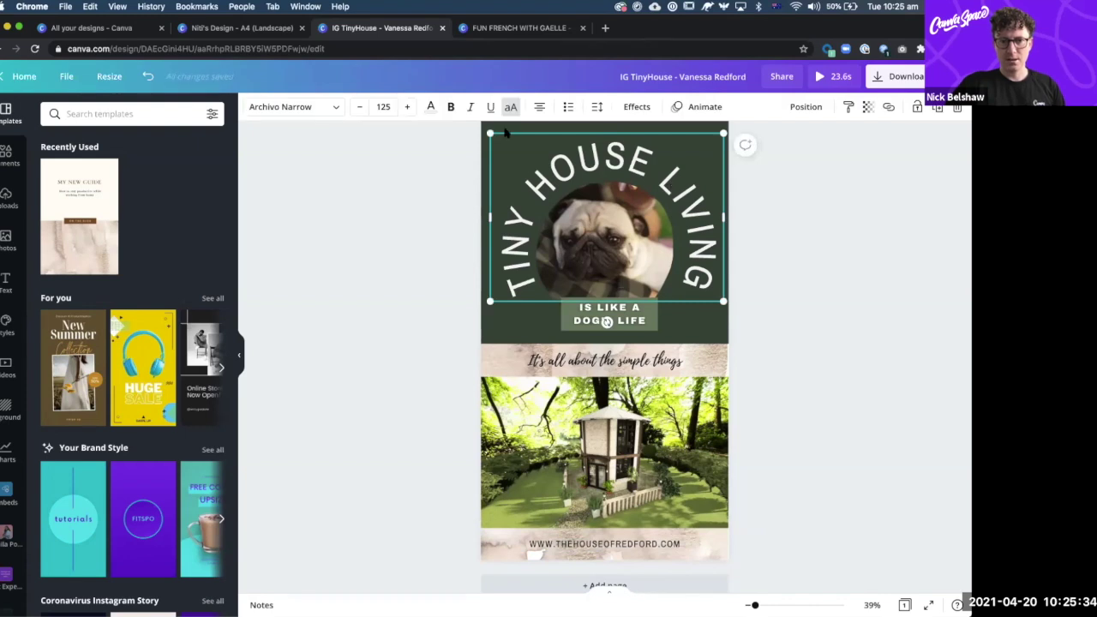
click(643, 323)
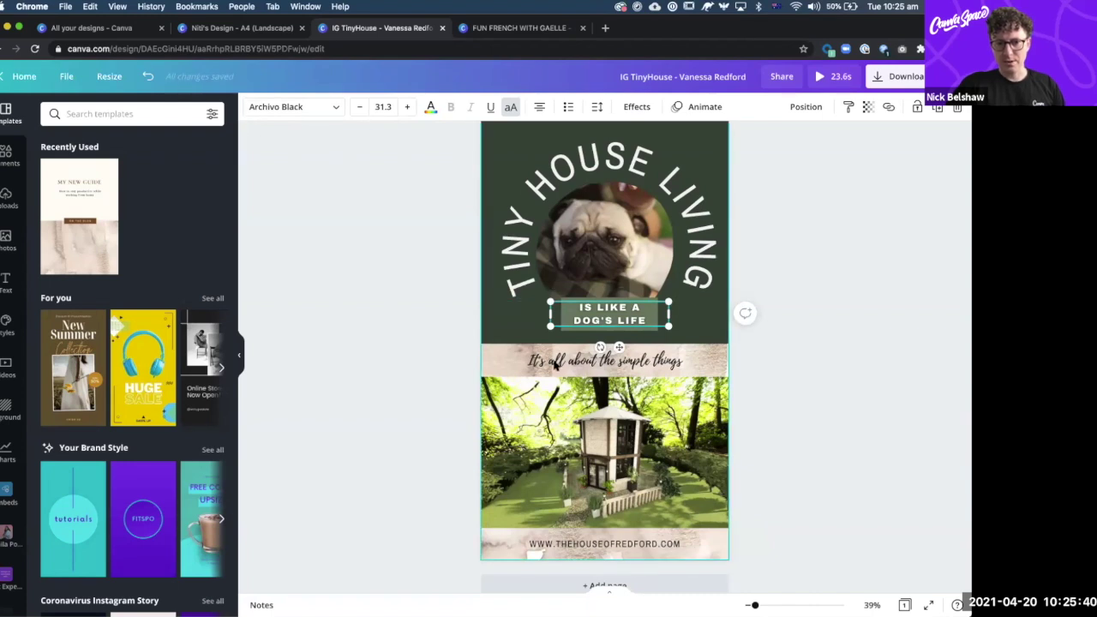
click(528, 363)
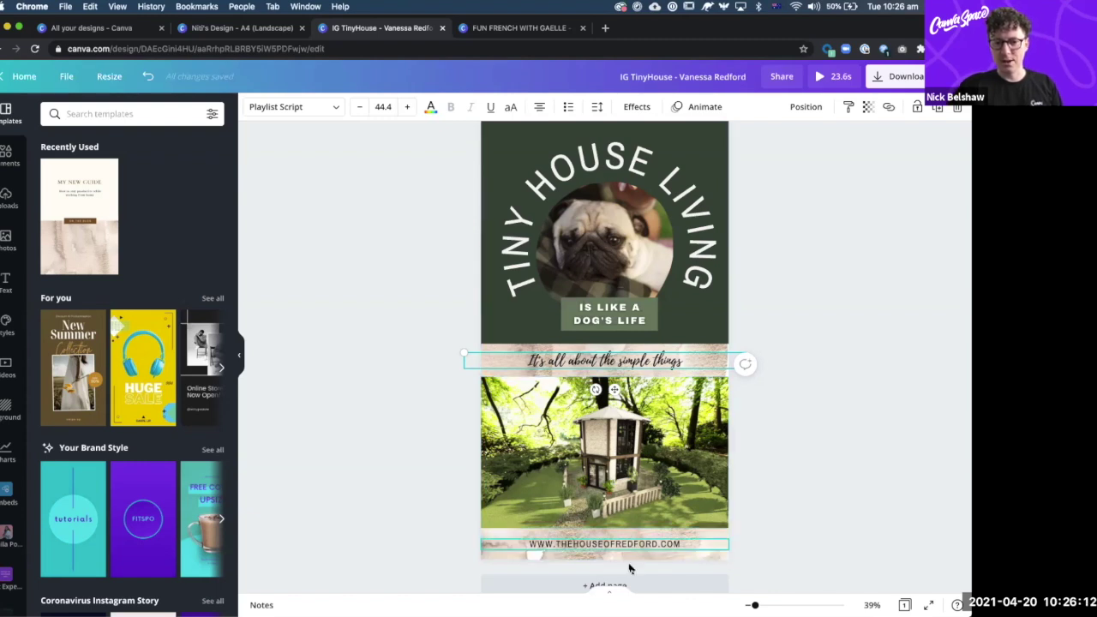
click(809, 279)
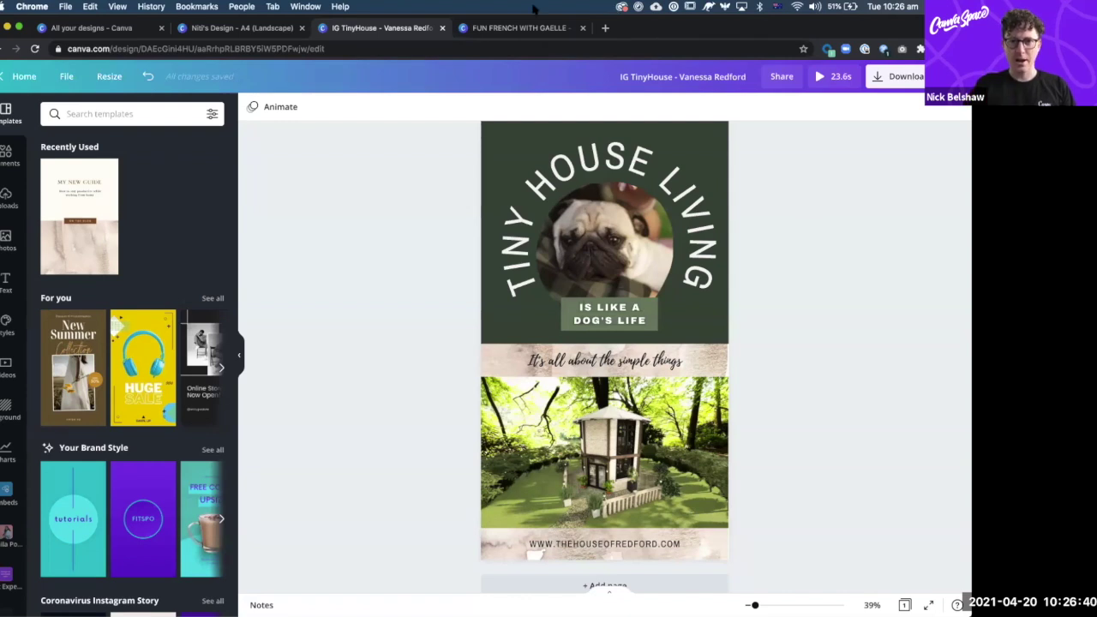
- Switch to the Fun French banner design and compare its Level 1 to Level 5 pages
click(524, 28)
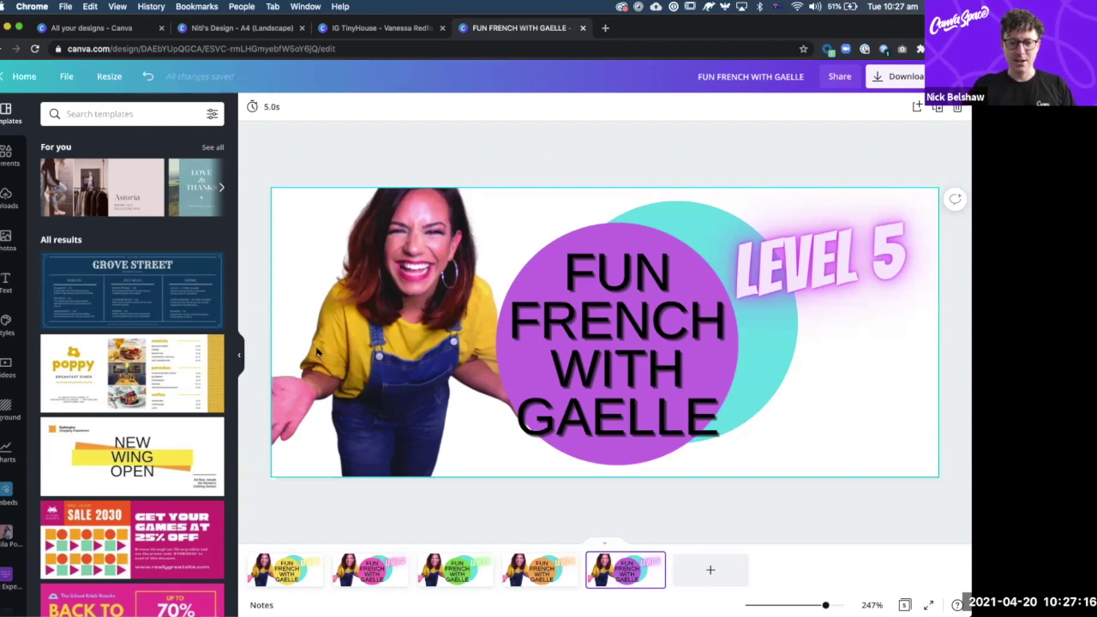
click(273, 575)
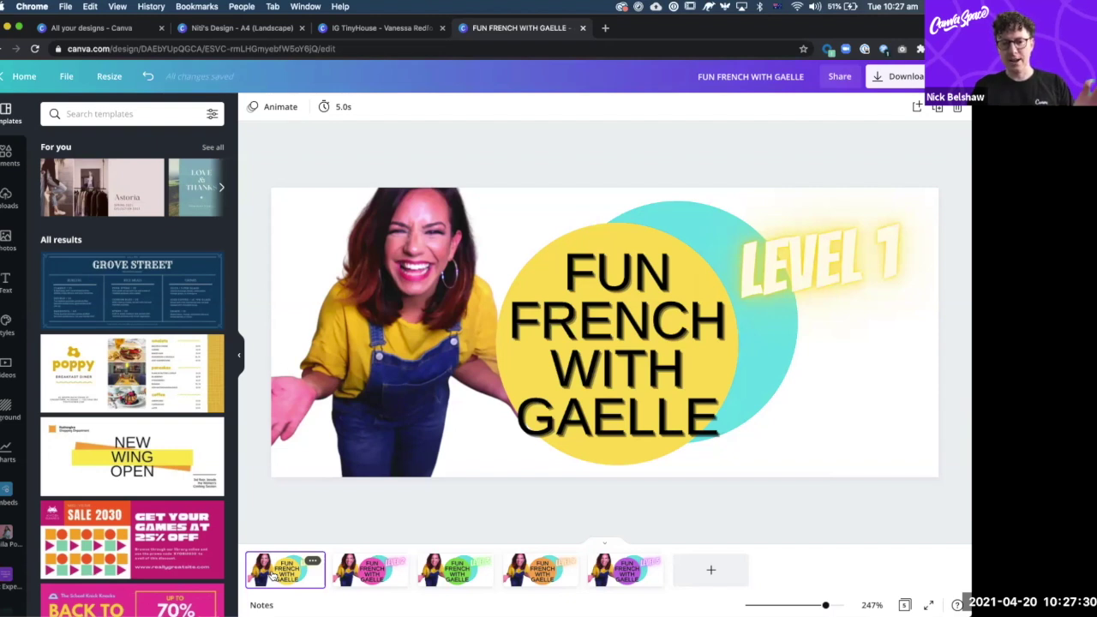
key(Right)
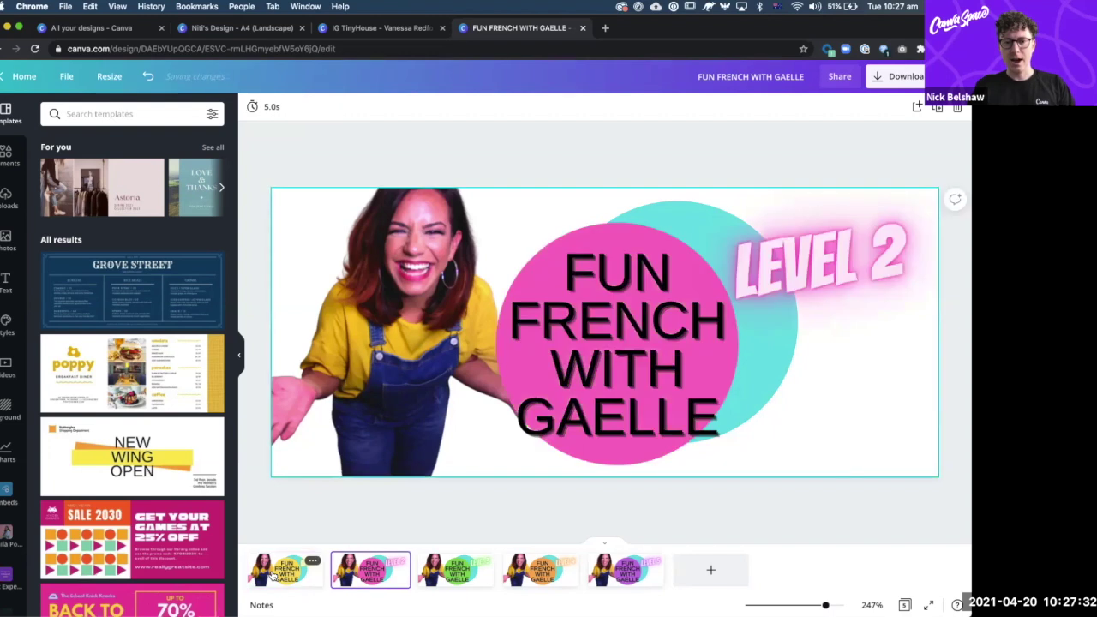
key(Right)
key(Right)
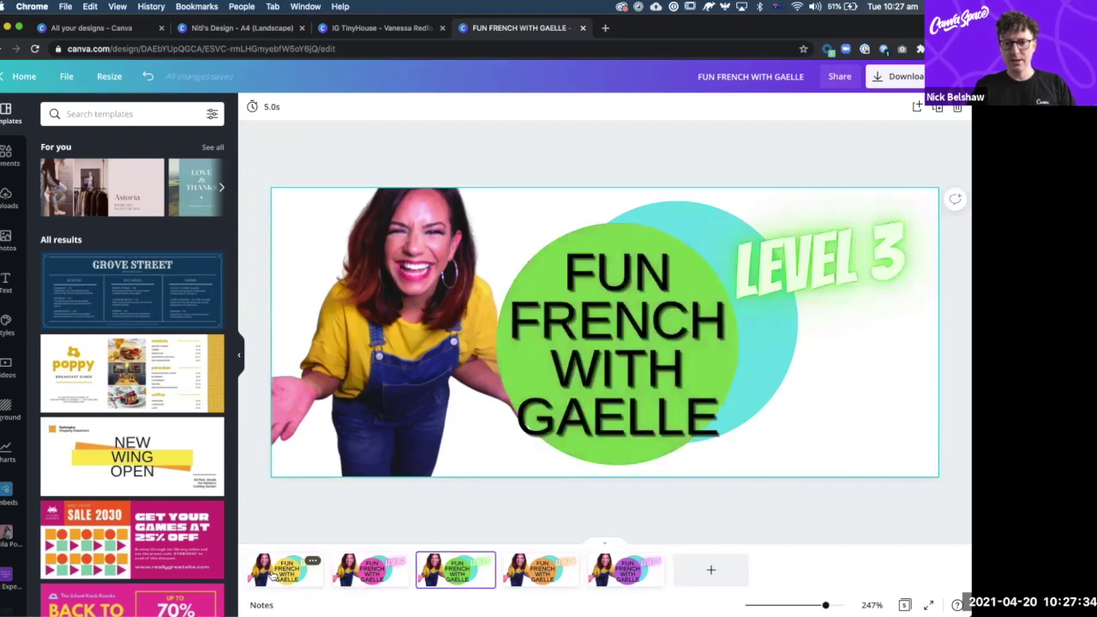
key(Right)
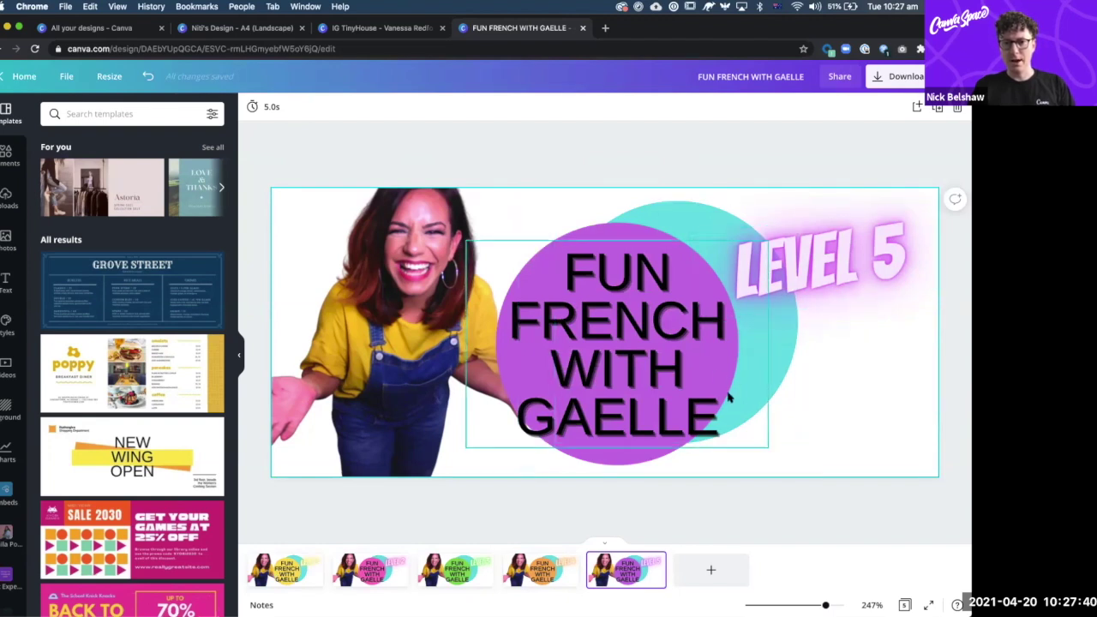
click(540, 570)
key(Left)
key(Left)
key(Left)
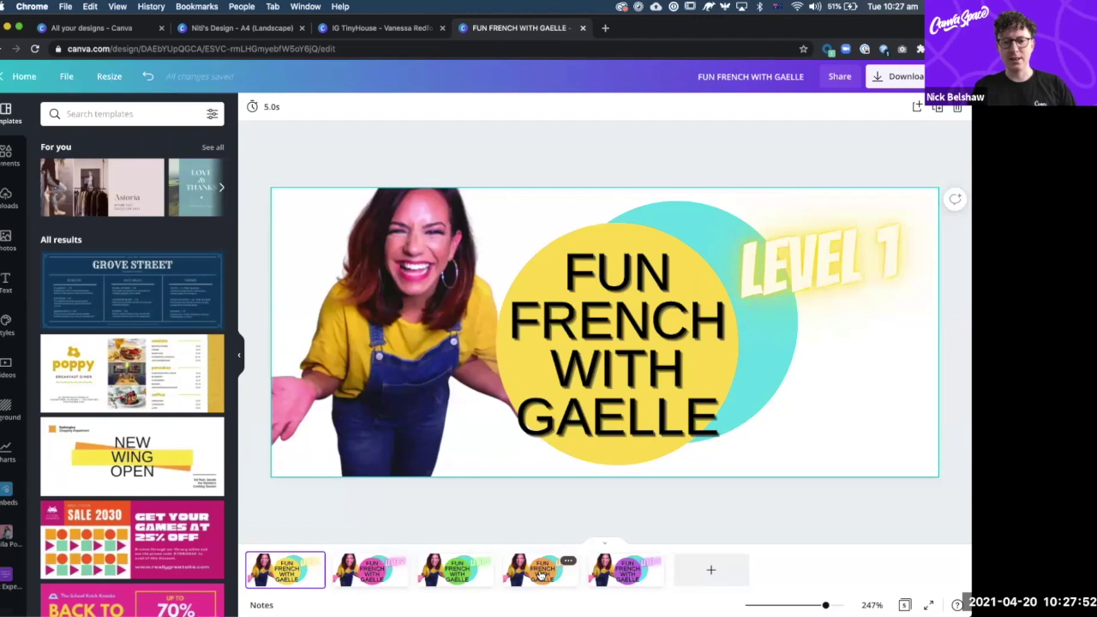
key(Right)
key(Right)
key(Right)
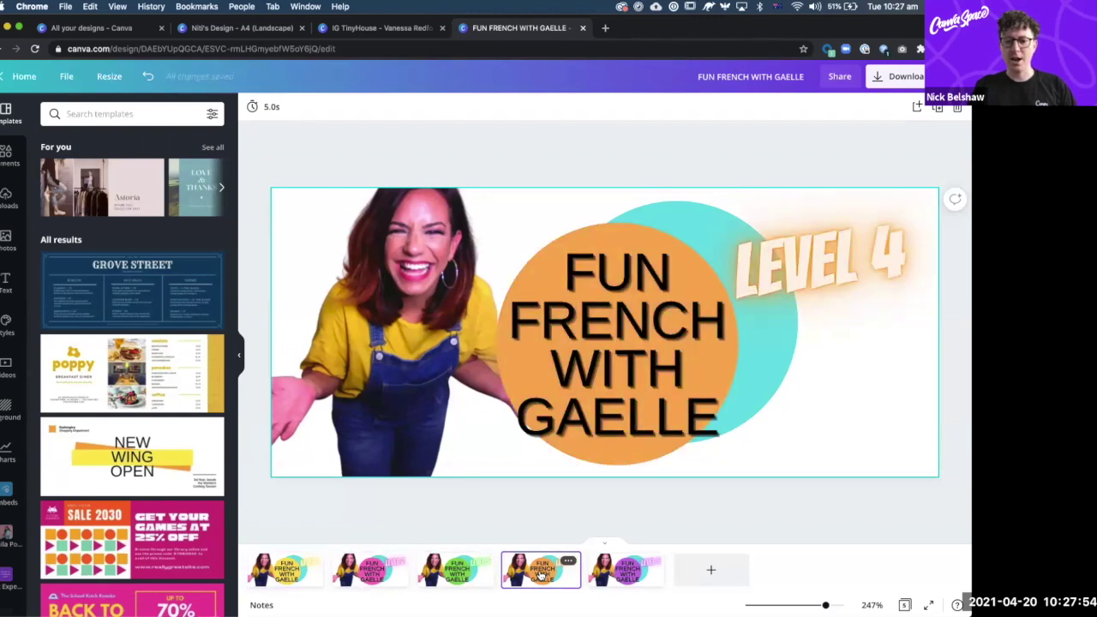
key(Right)
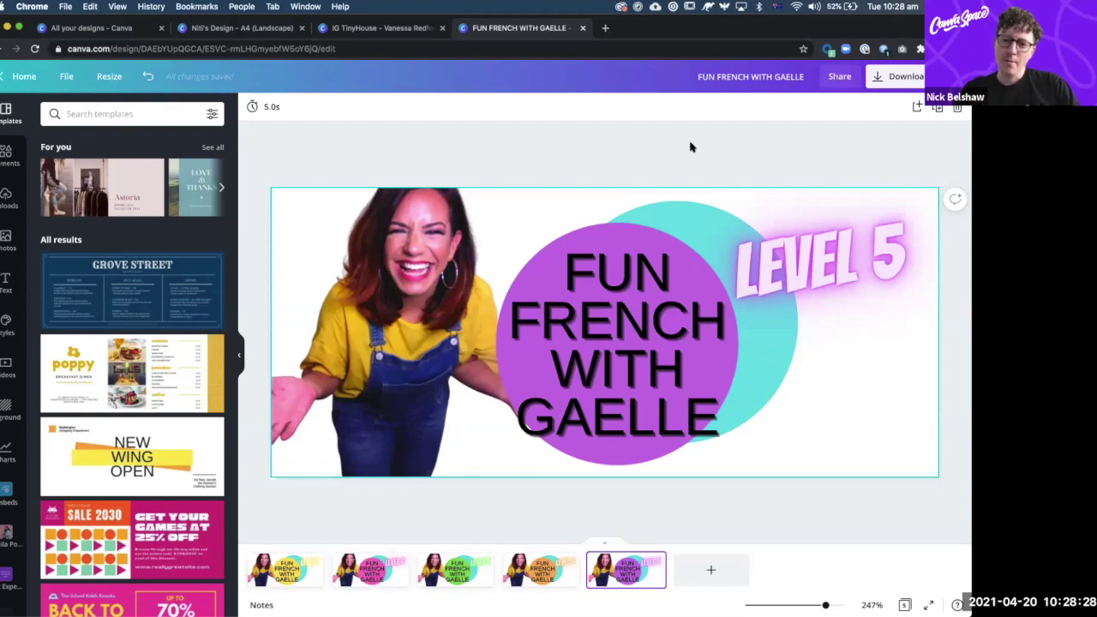
- Duplicate the Level 5 page of the Fun French banner
click(620, 314)
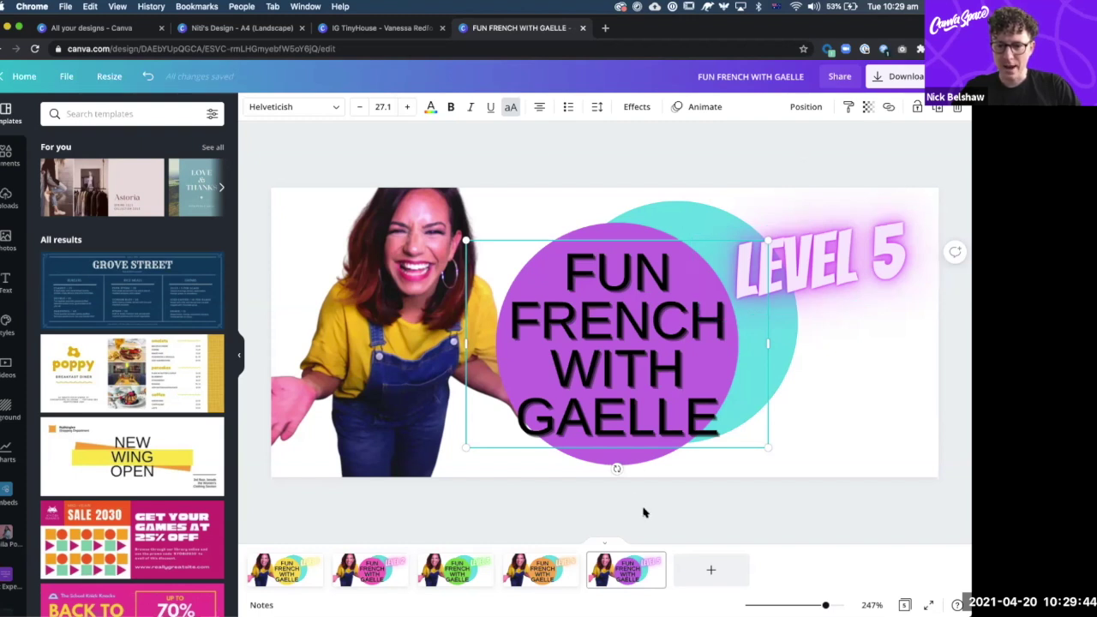
click(653, 563)
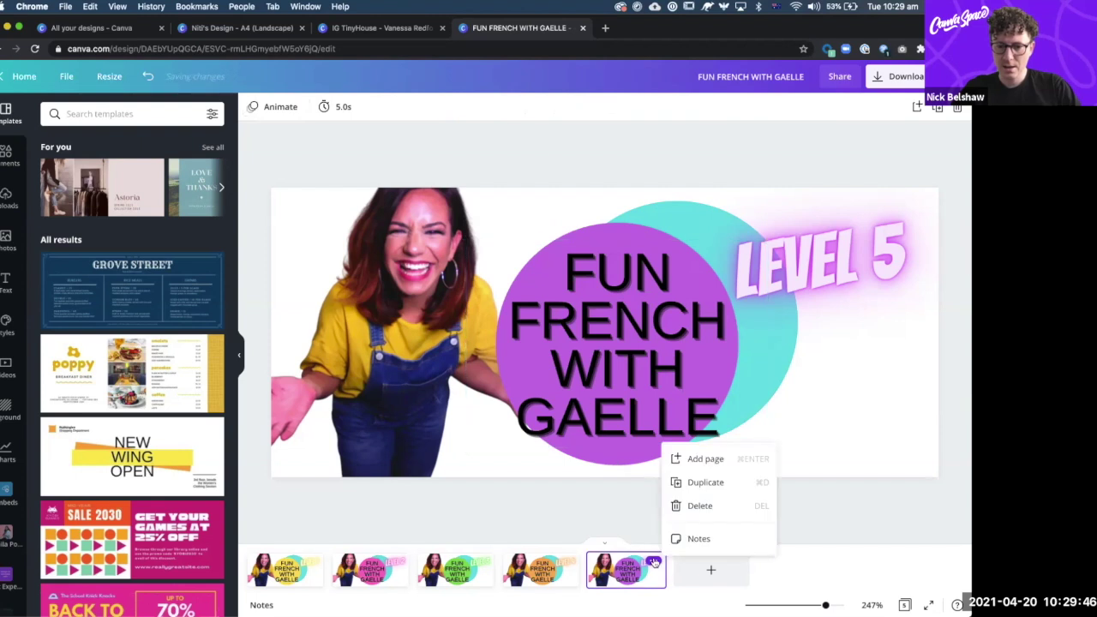
click(691, 485)
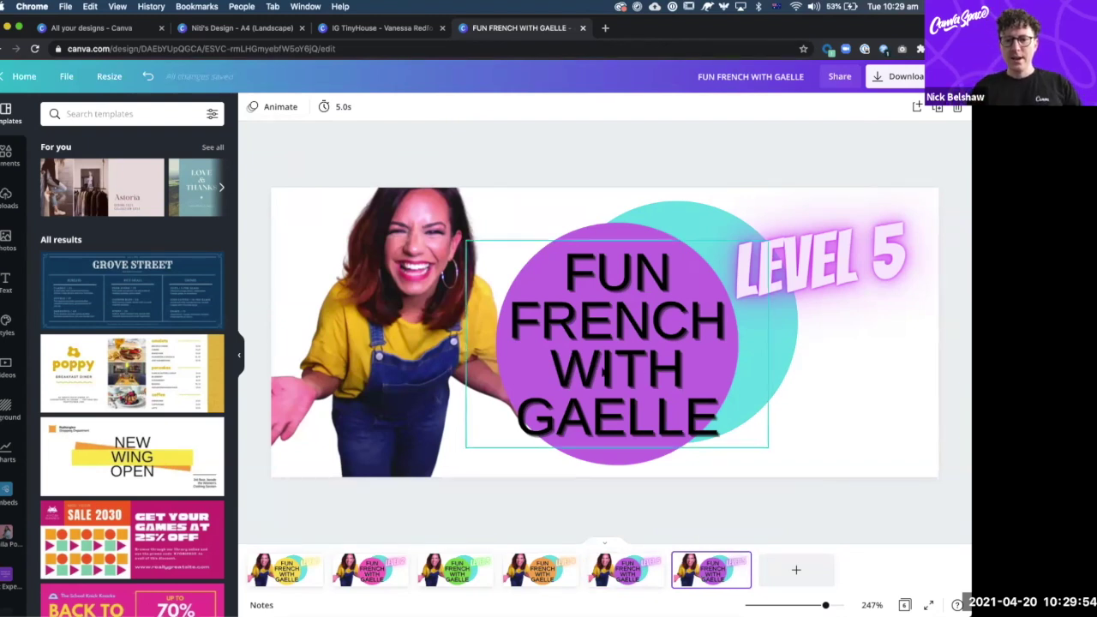
- Compare the text effects of the main title and the "LEVEL 5" text, and remove the Echo effect from the main title
click(632, 324)
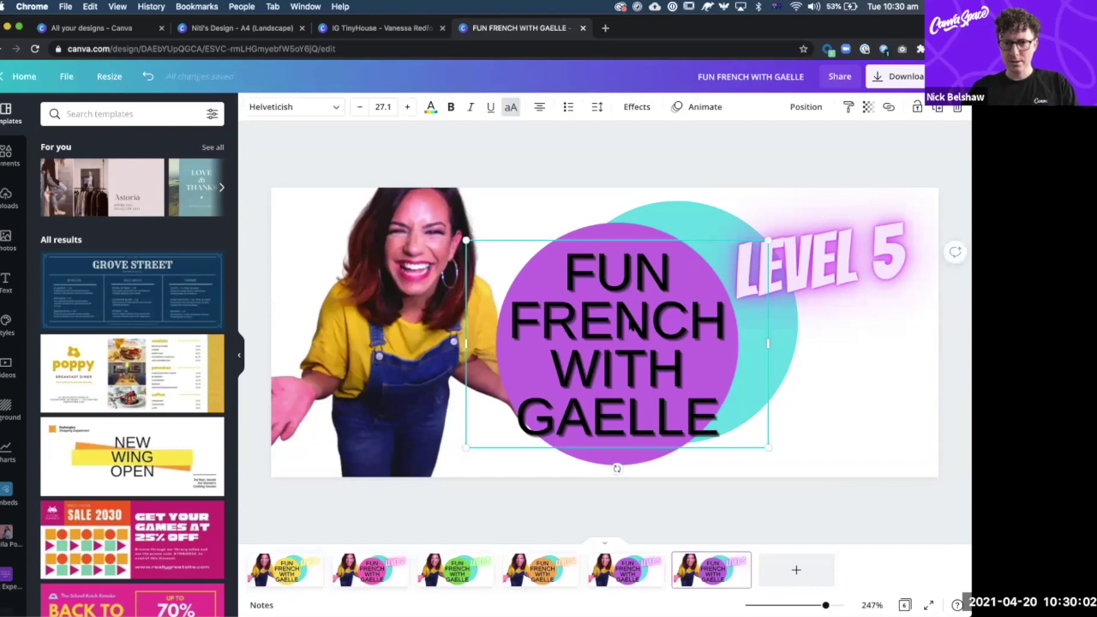
click(642, 107)
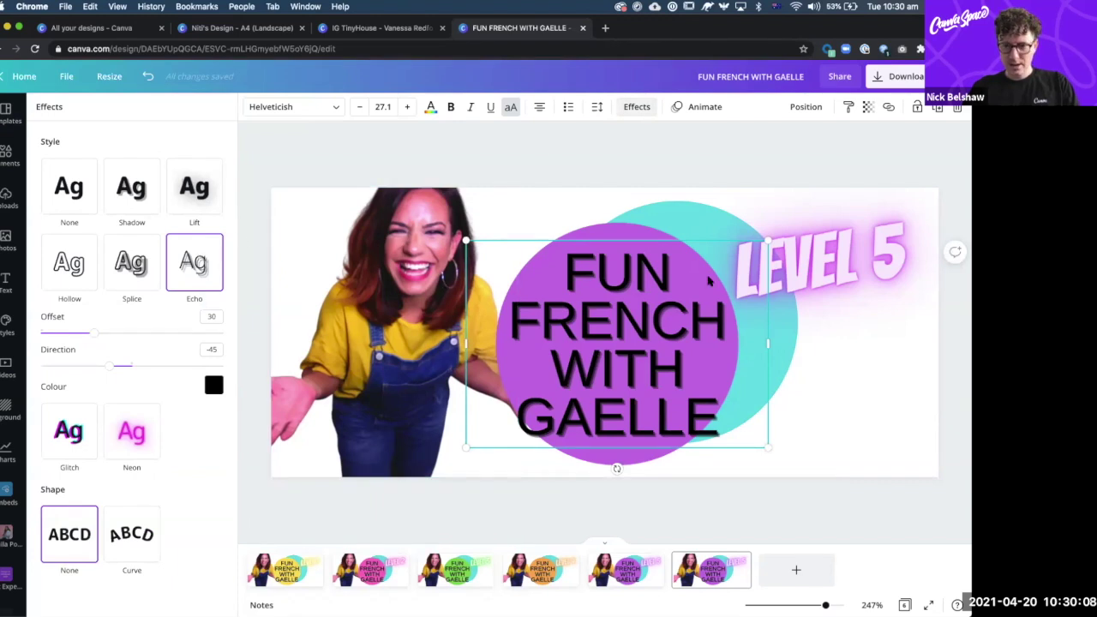
click(839, 262)
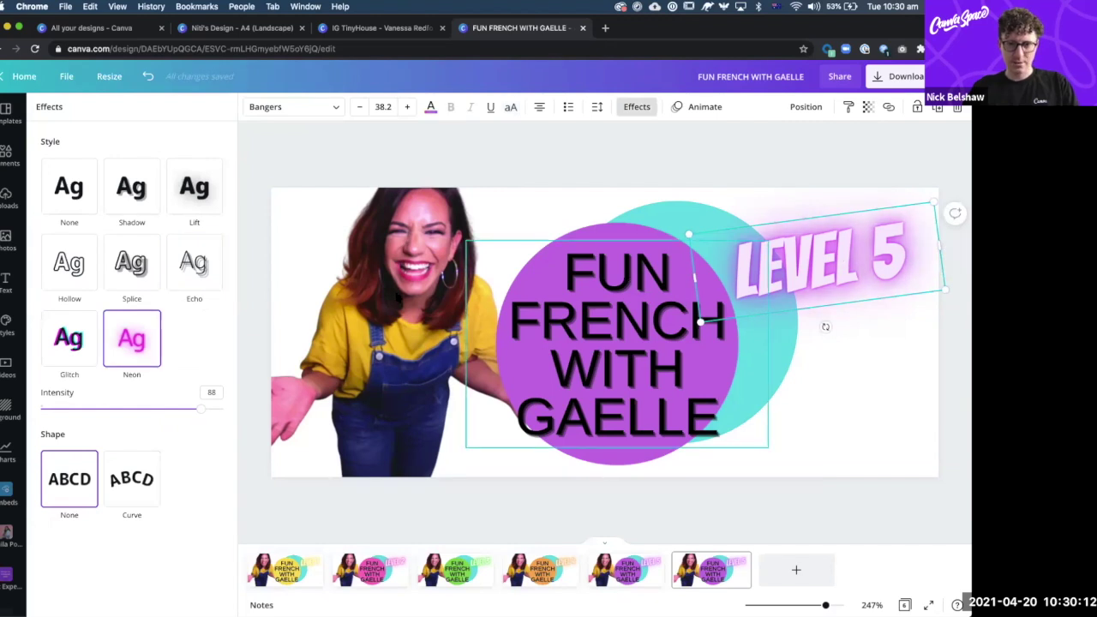
click(616, 366)
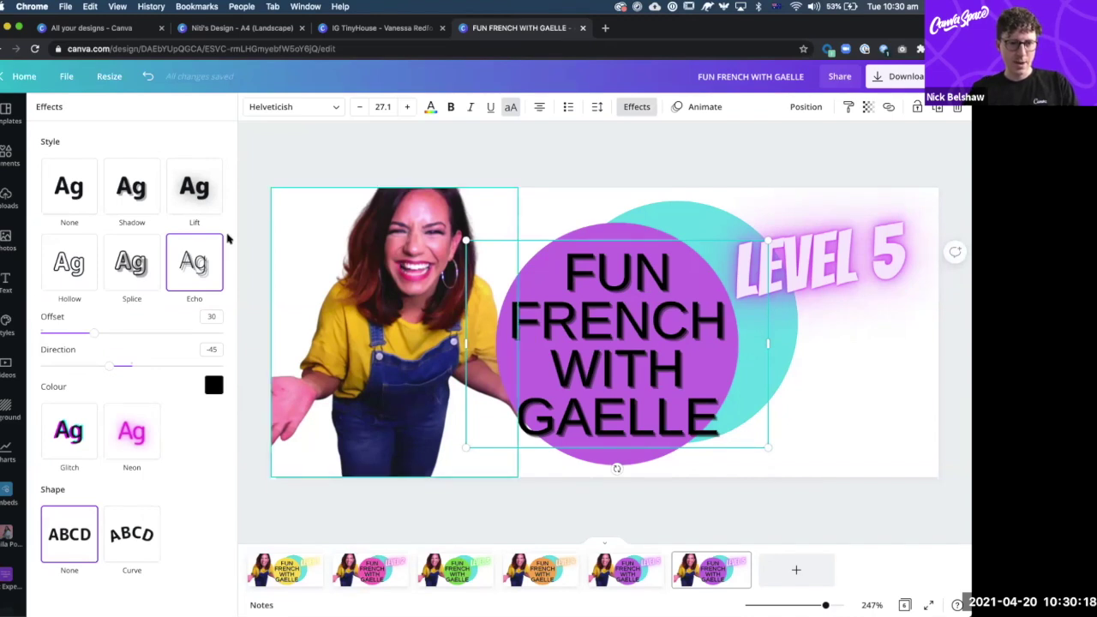
click(71, 200)
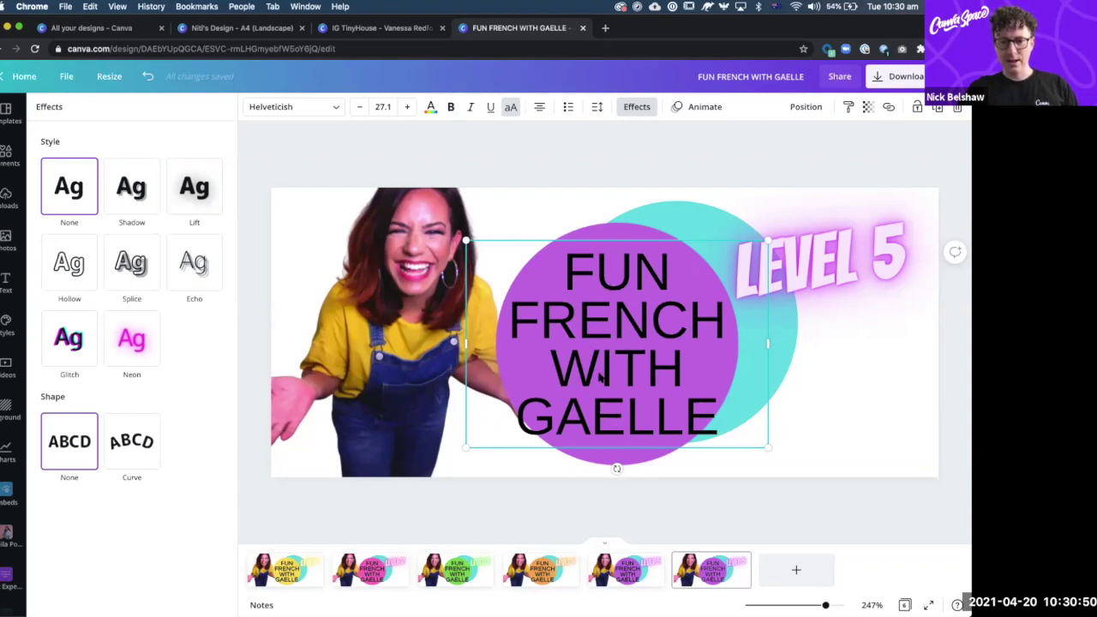
- Copy and delete the last two lines of the main title, and move the remaining "FUN FRENCH" text higher in the purple circle
drag(550, 367, 733, 414)
key(ctrl+c)
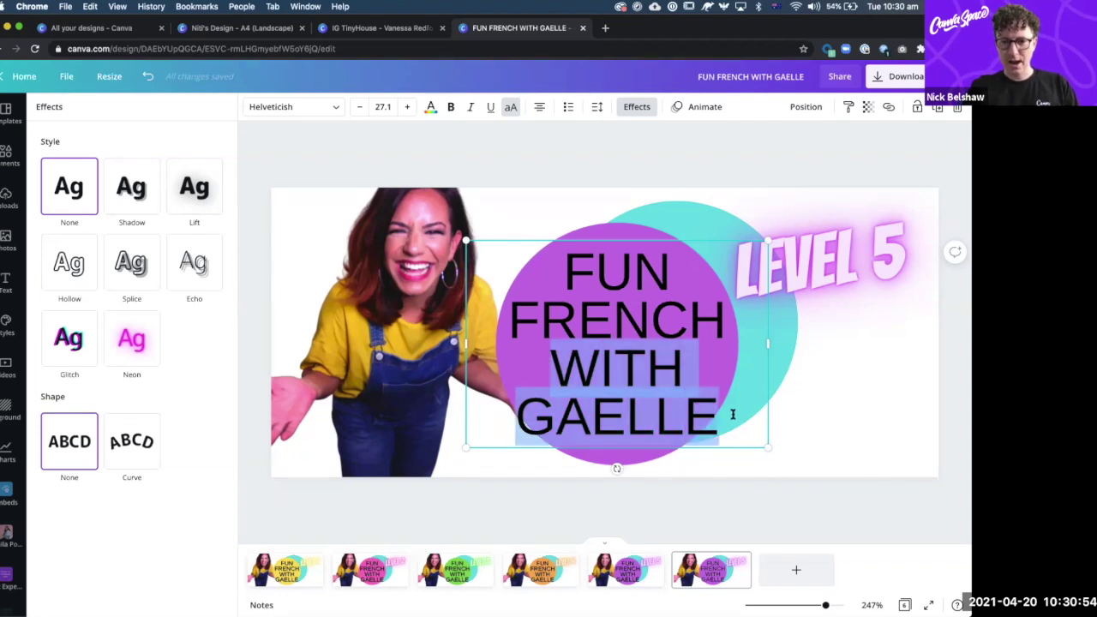
key(BackSpace)
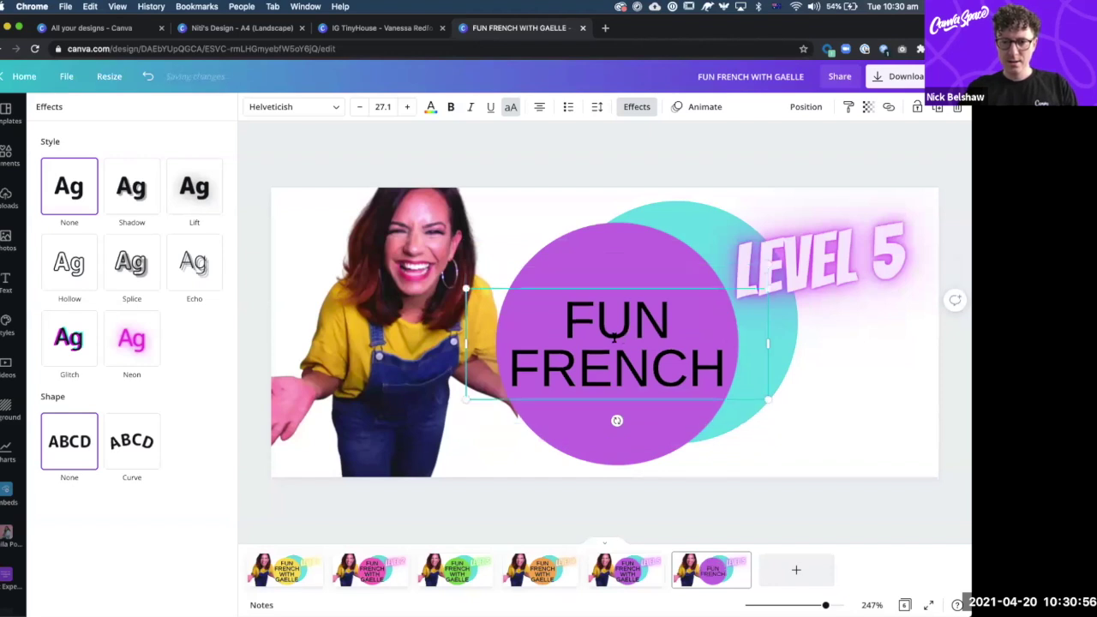
click(619, 364)
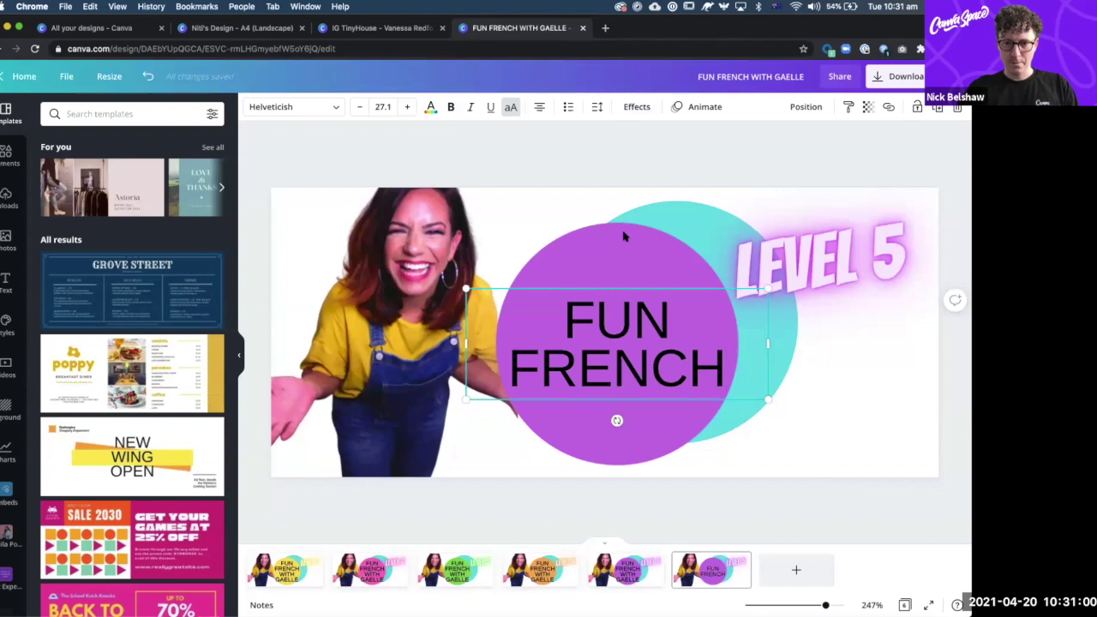
click(578, 184)
drag(610, 318, 613, 294)
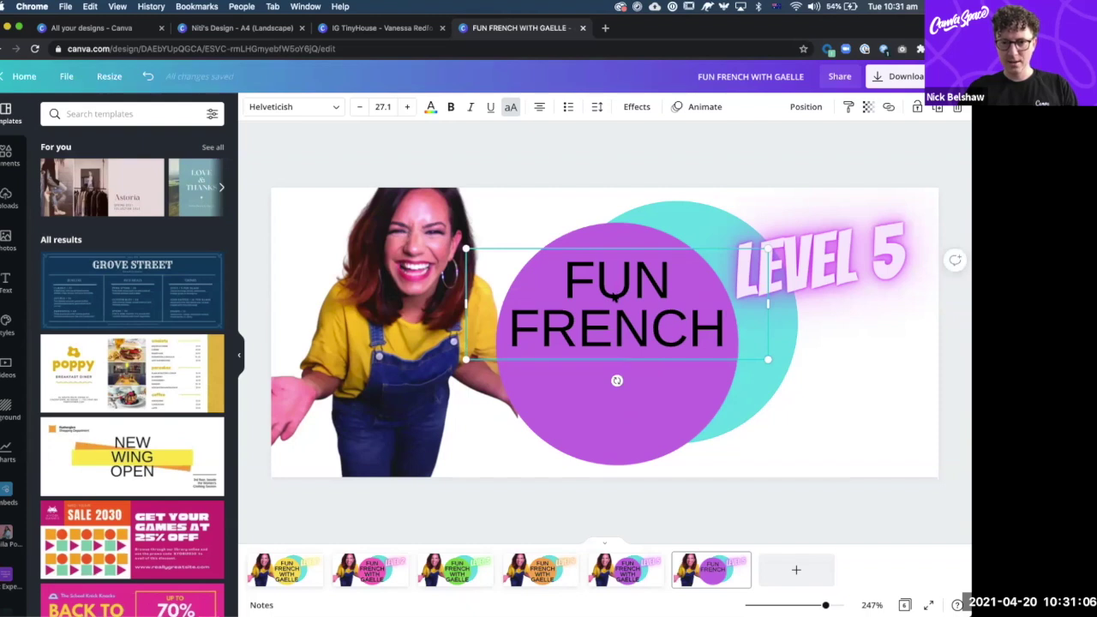
- Duplicate the "FUN FRENCH" text directly below itself and replace the copy's wording with the two lines copied from the title
drag(619, 343, 618, 427)
key(super+z)
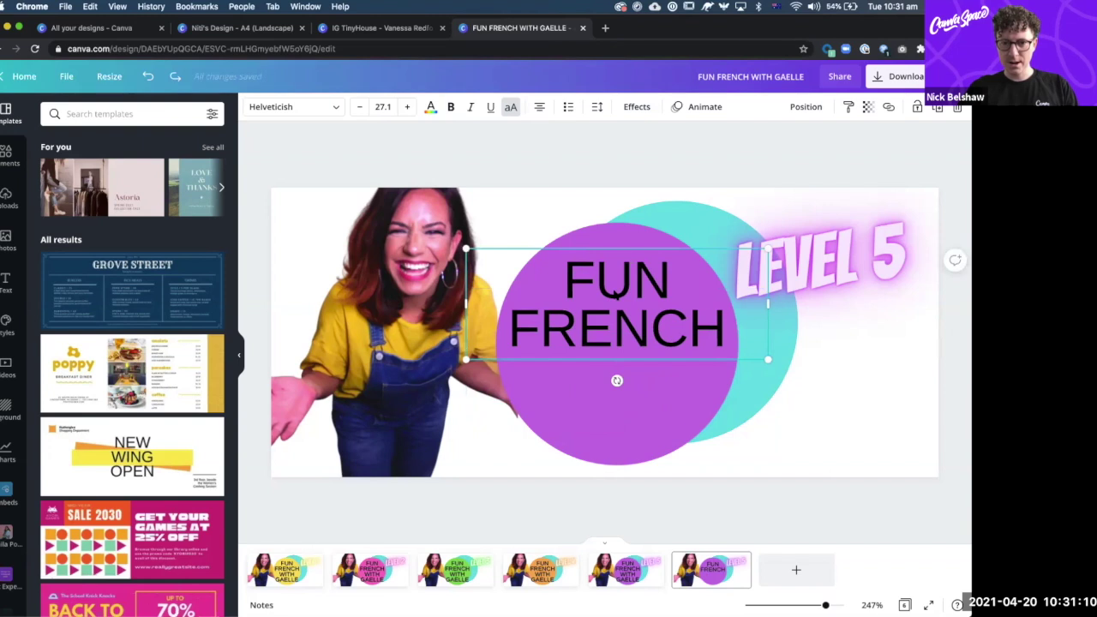
drag(618, 306, 619, 394)
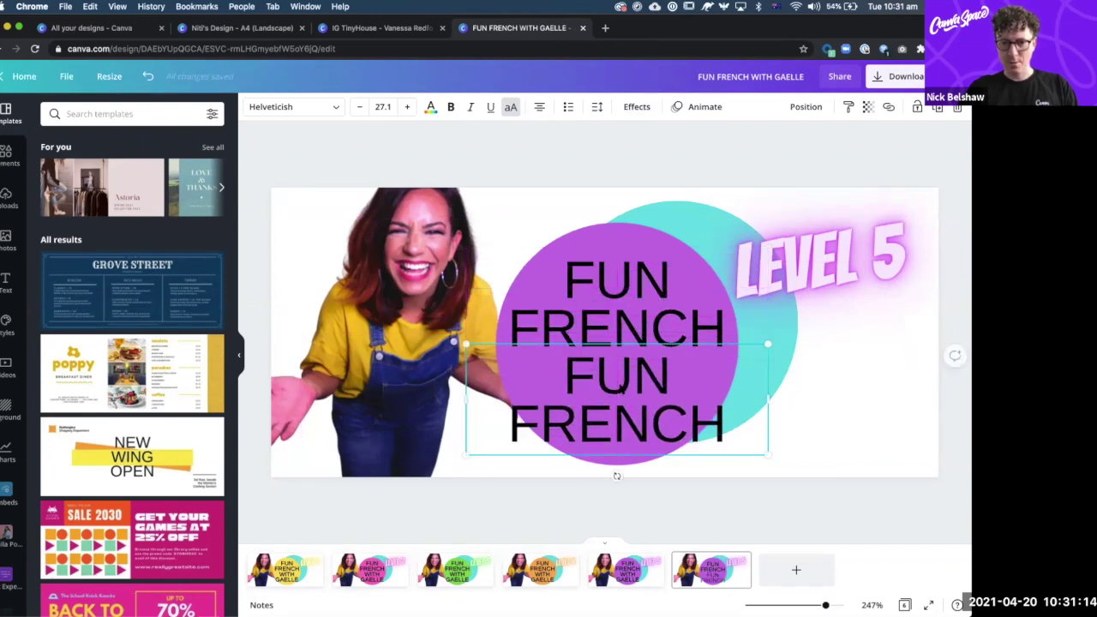
click(621, 309)
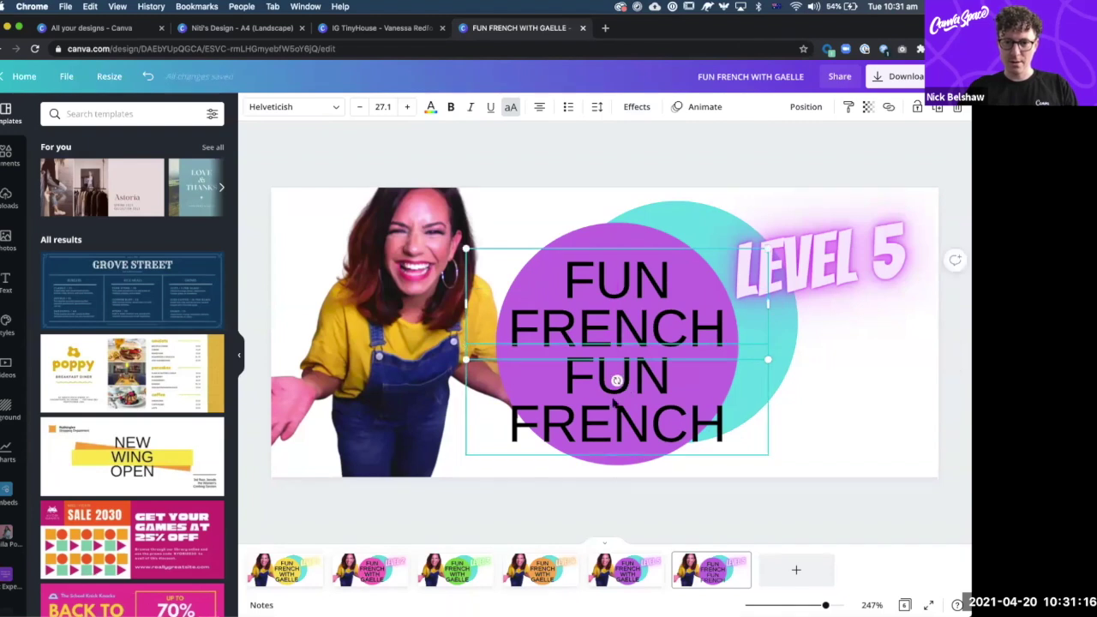
click(612, 401)
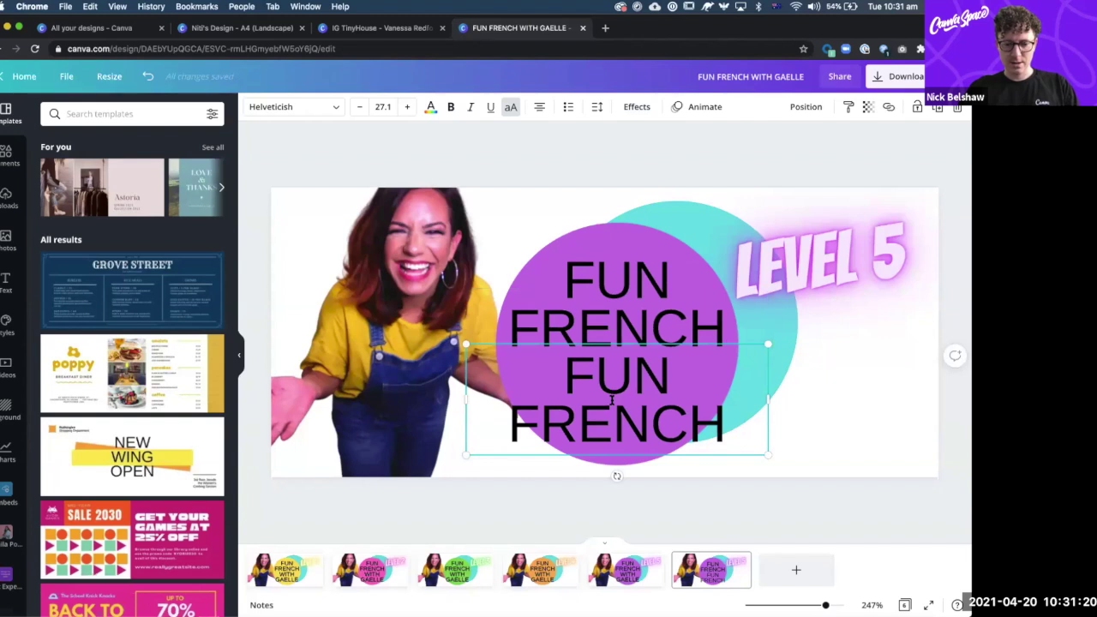
double_click(612, 399)
key(ctrl+v)
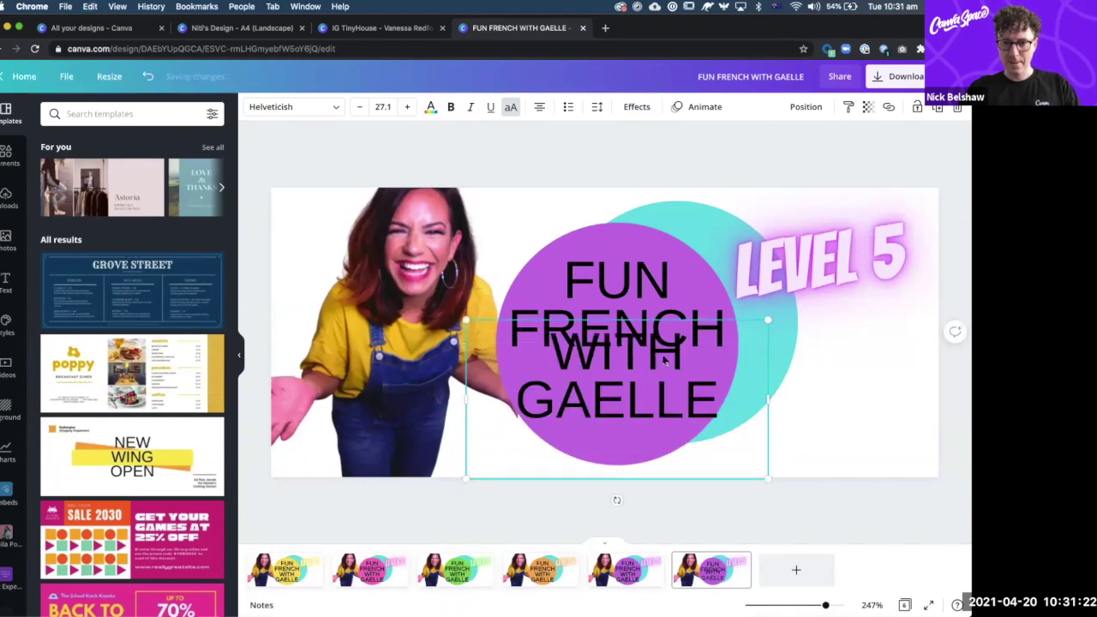
- Move the two-line "WITH" text down clear of "FUN FRENCH" and delete its empty extra line
click(624, 184)
drag(617, 415, 617, 438)
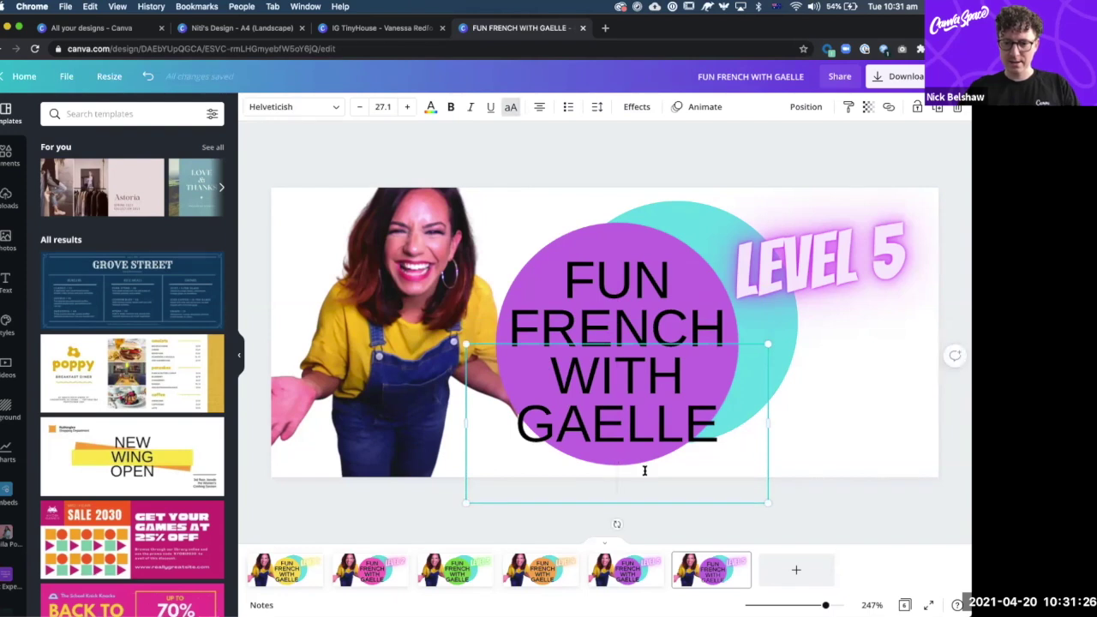
key(BackSpace)
click(642, 304)
click(620, 407)
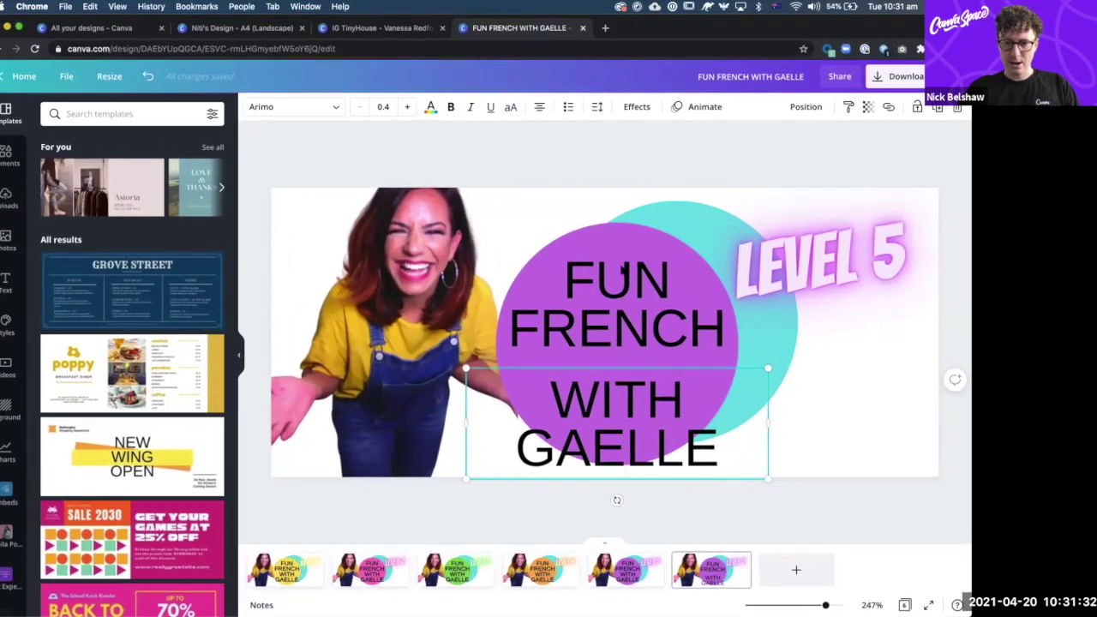
- Shrink the two-line "WITH" text to less than half its size and centre it near the purple circle's lower edge
click(595, 176)
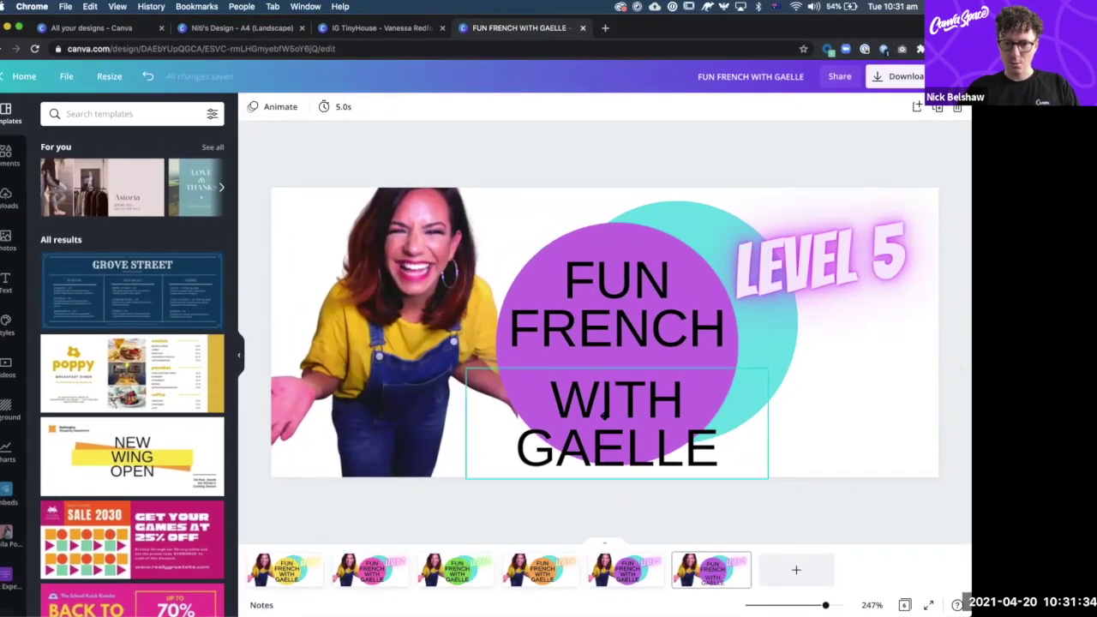
click(604, 416)
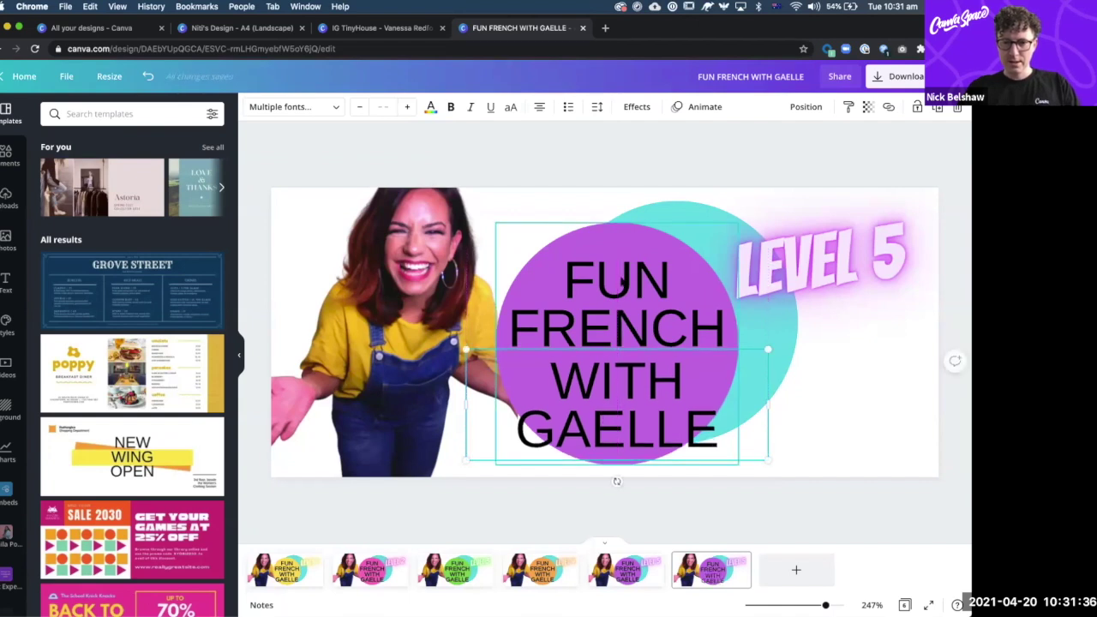
click(622, 282)
click(625, 446)
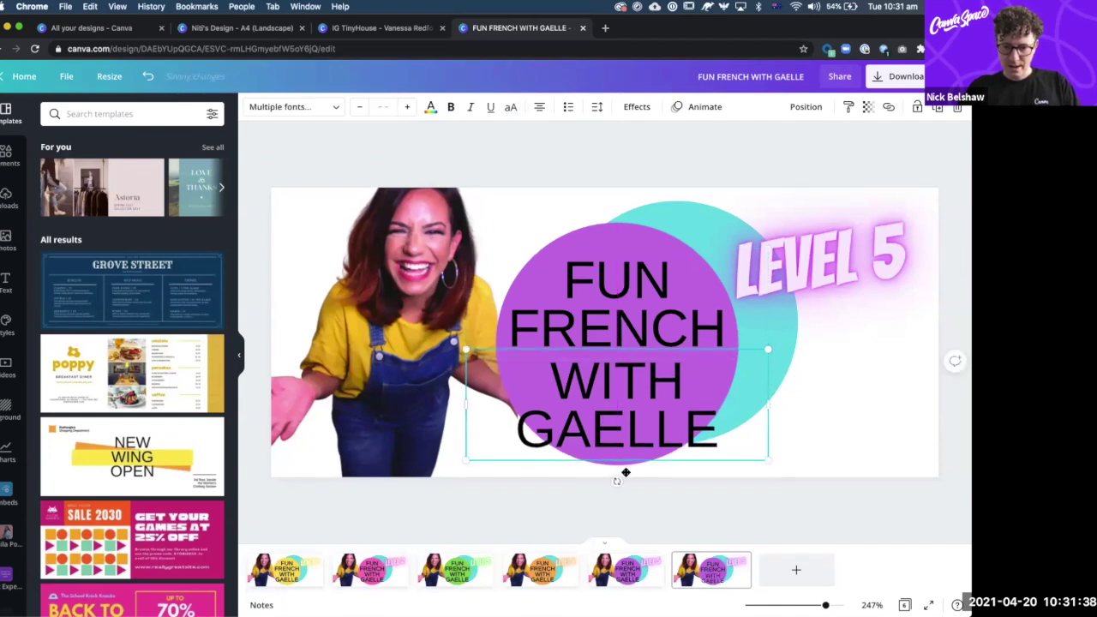
drag(625, 473, 626, 501)
drag(744, 390, 678, 420)
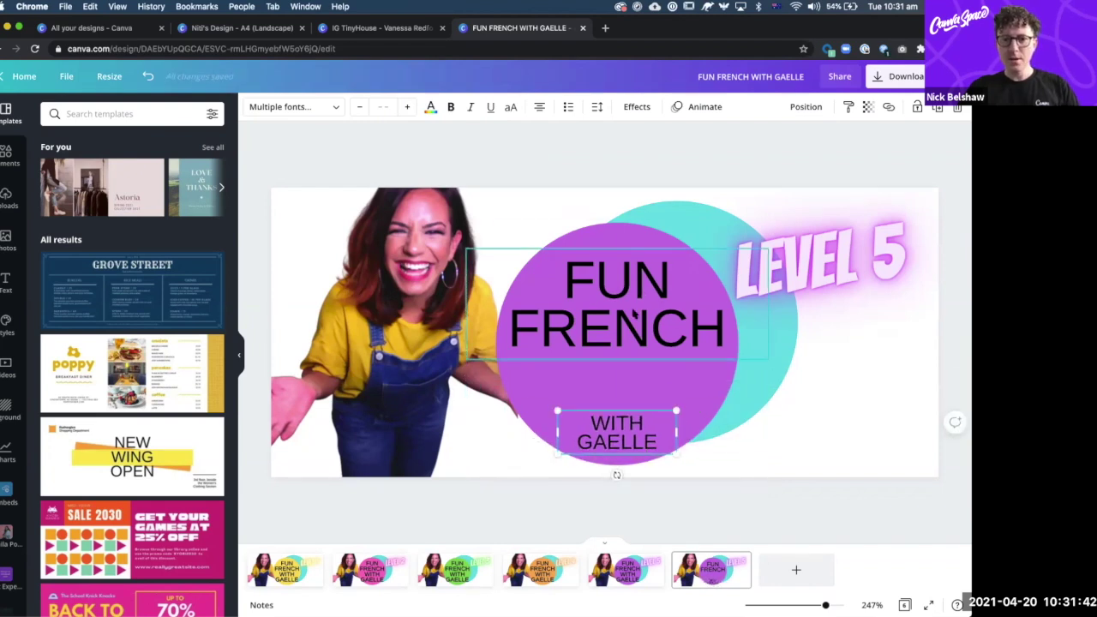
- Search the fonts for "condensed" for the "FUN FRENCH" text and look through the results
click(634, 315)
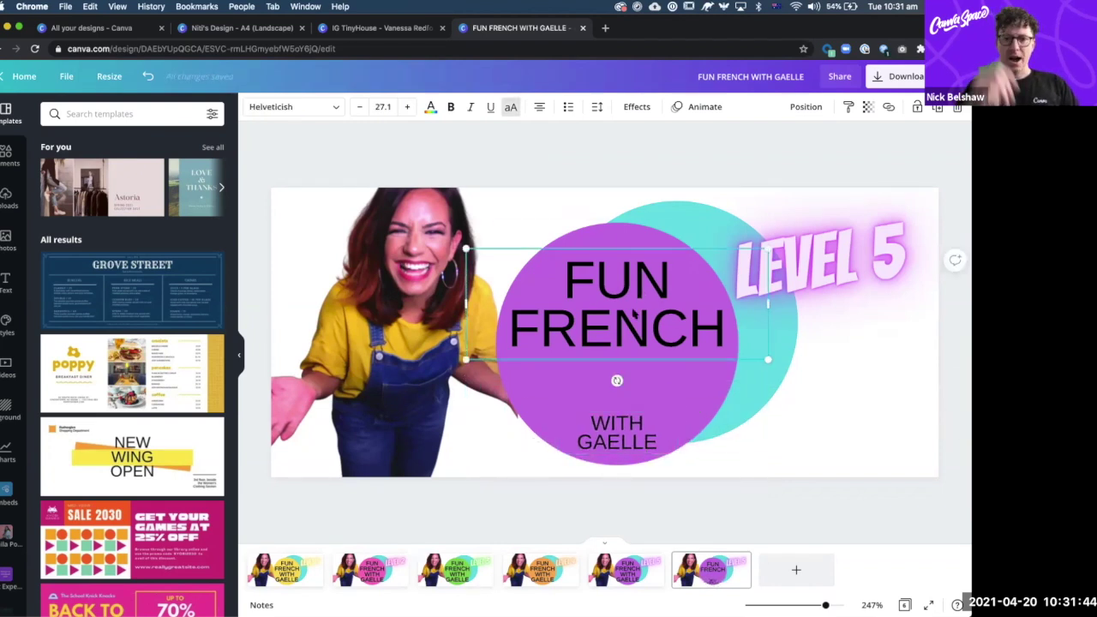
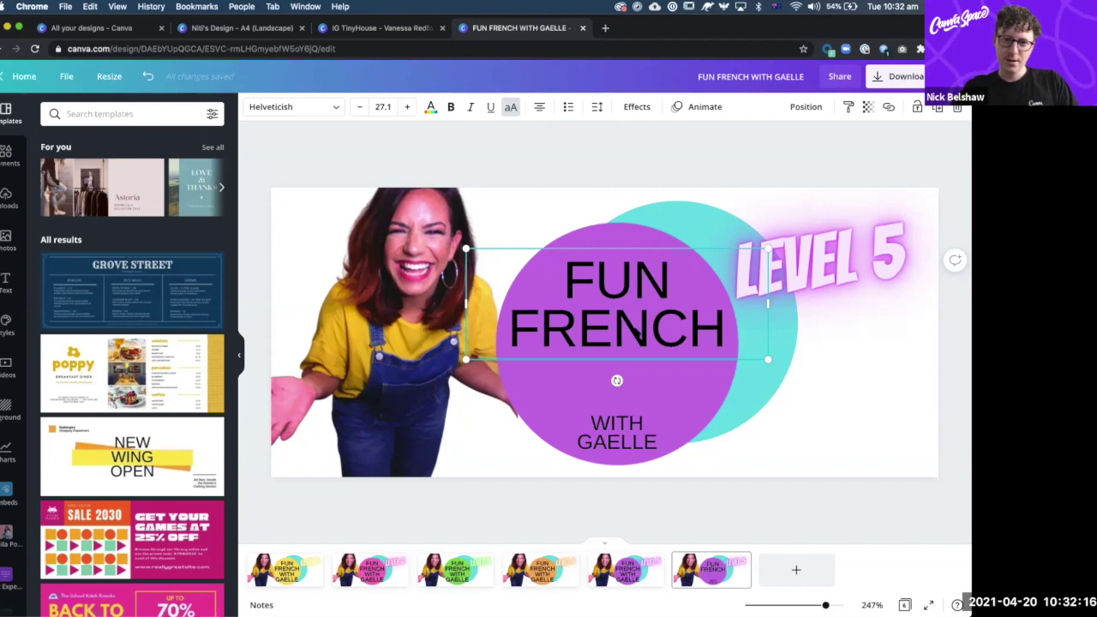
click(333, 113)
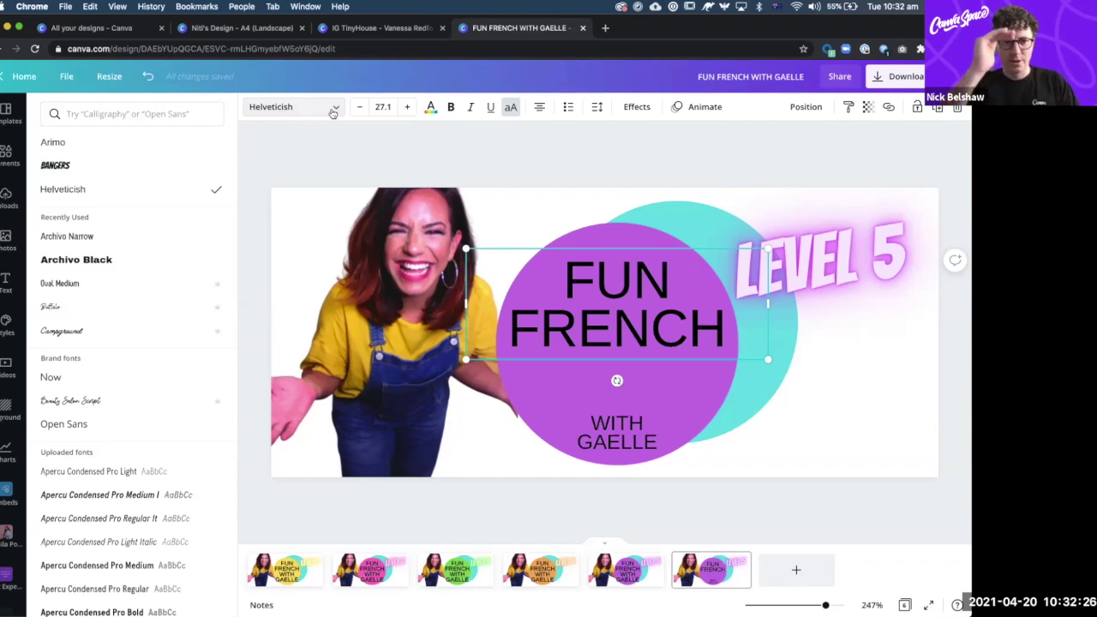
click(132, 115)
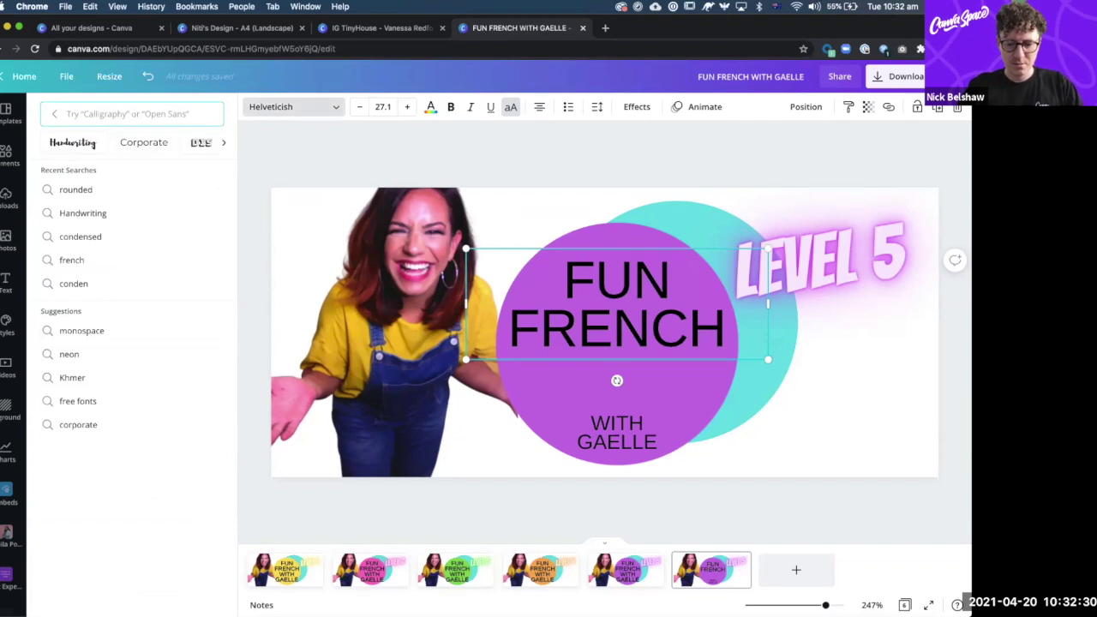
text(condensed)
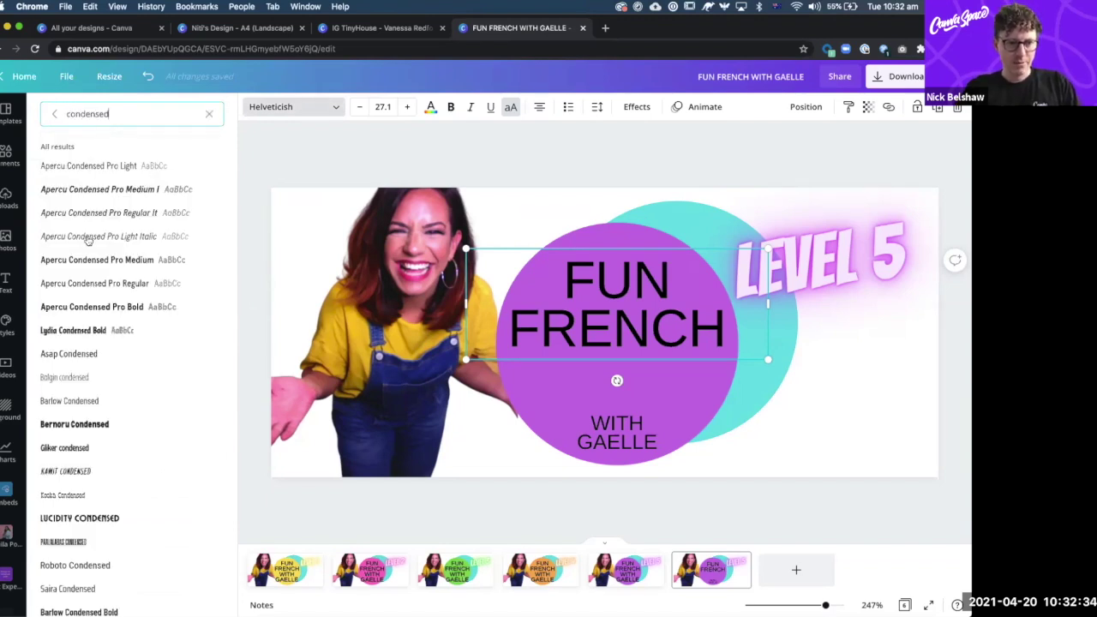
scroll(96, 312, down, 3)
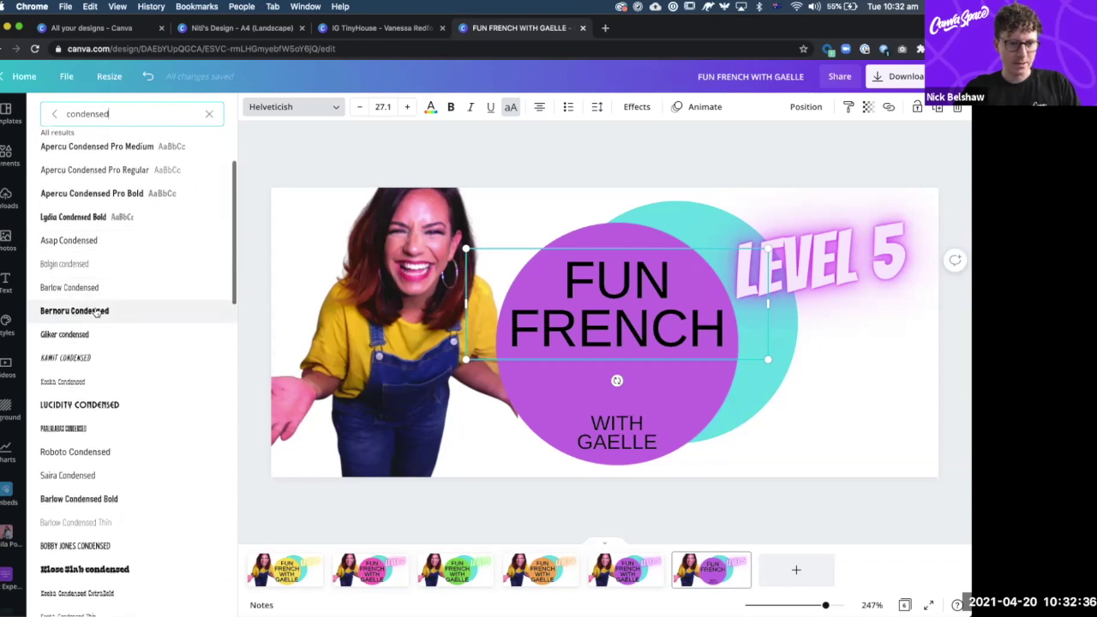
scroll(96, 312, up, 3)
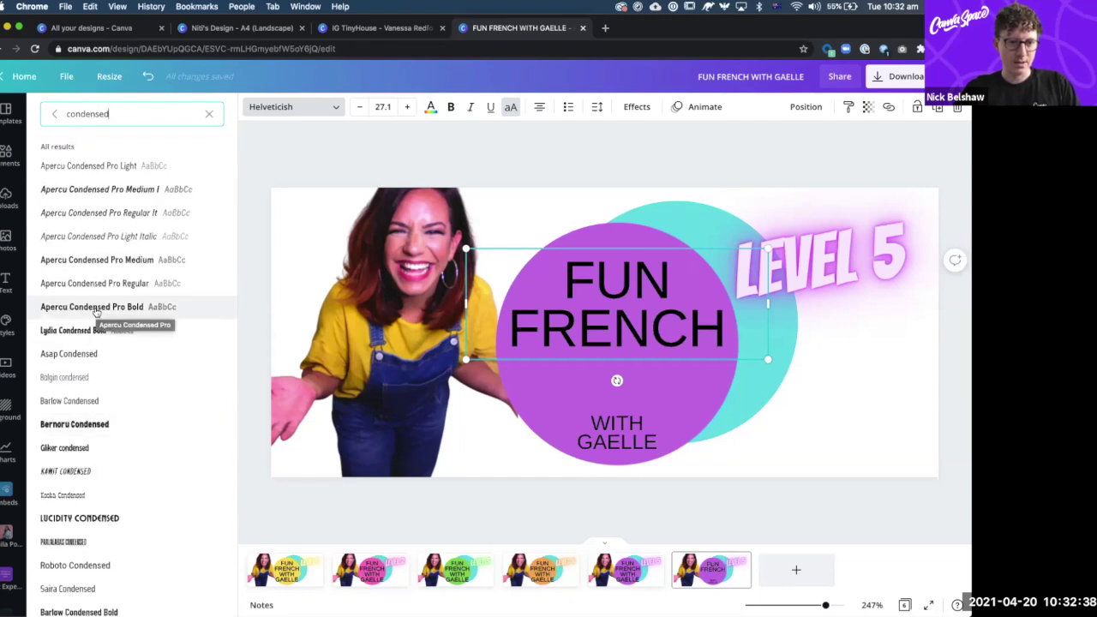
- Try the Apercu Condensed Pro Medium font on the "FUN FRENCH" text and undo it
click(69, 268)
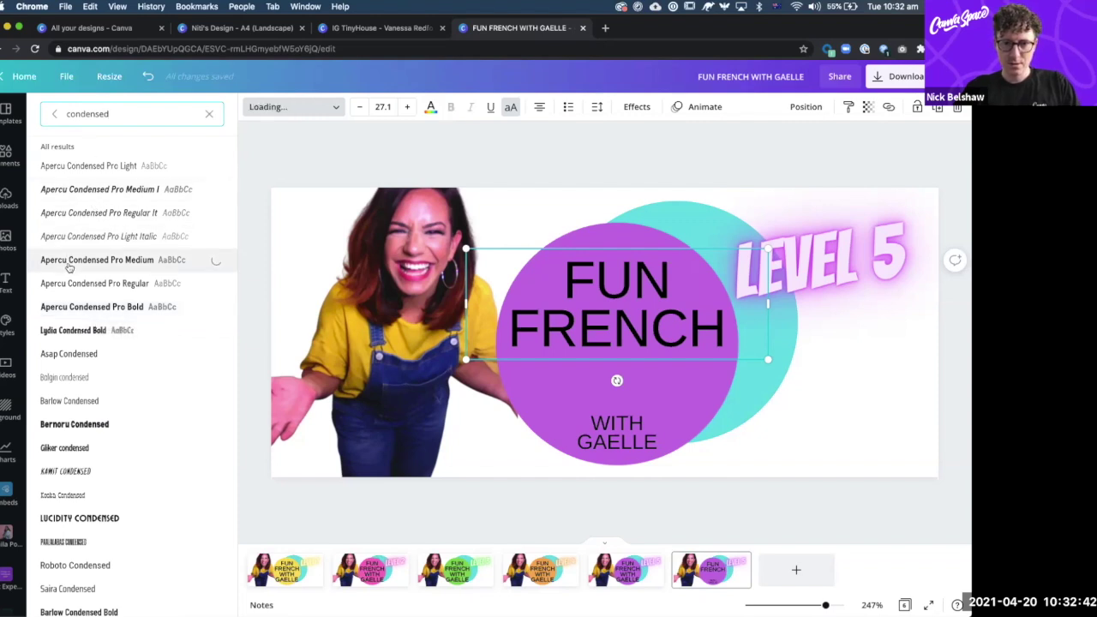
click(375, 108)
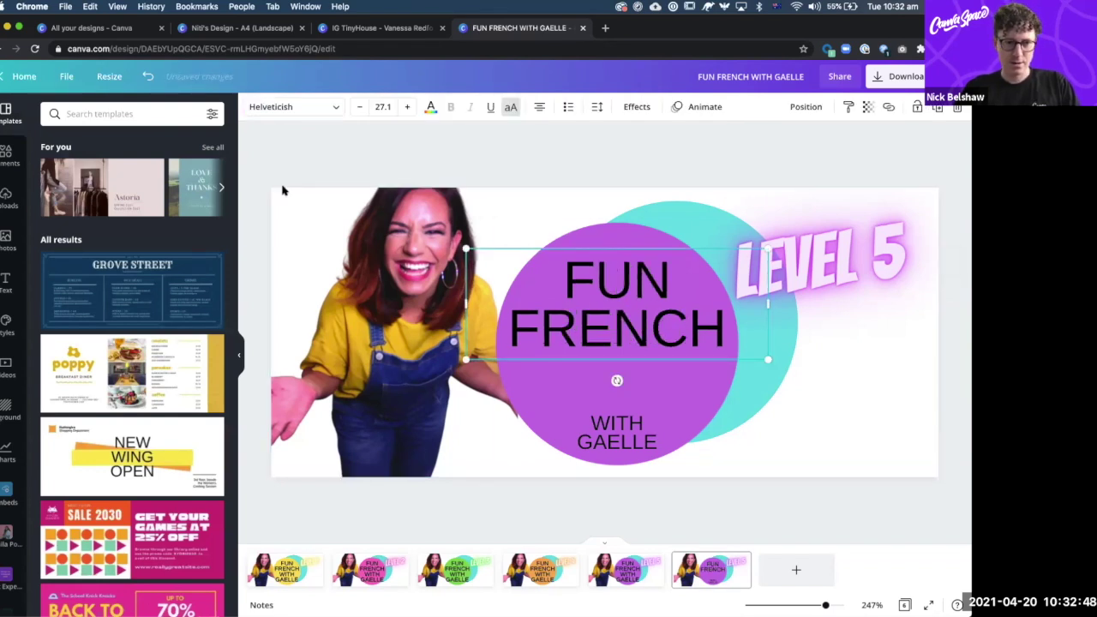
click(270, 110)
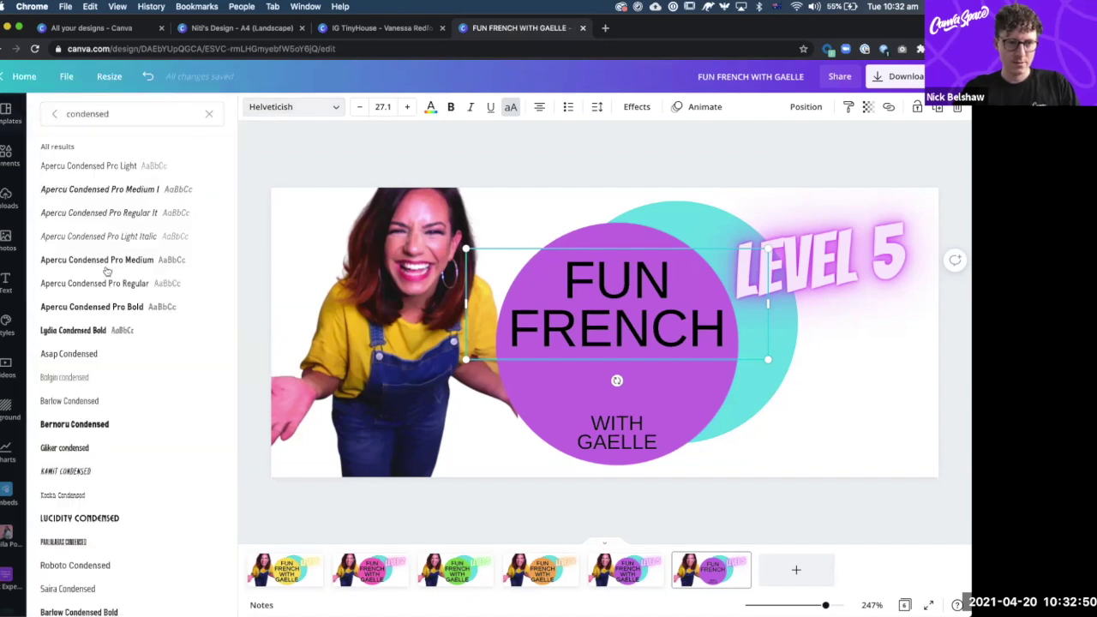
click(94, 261)
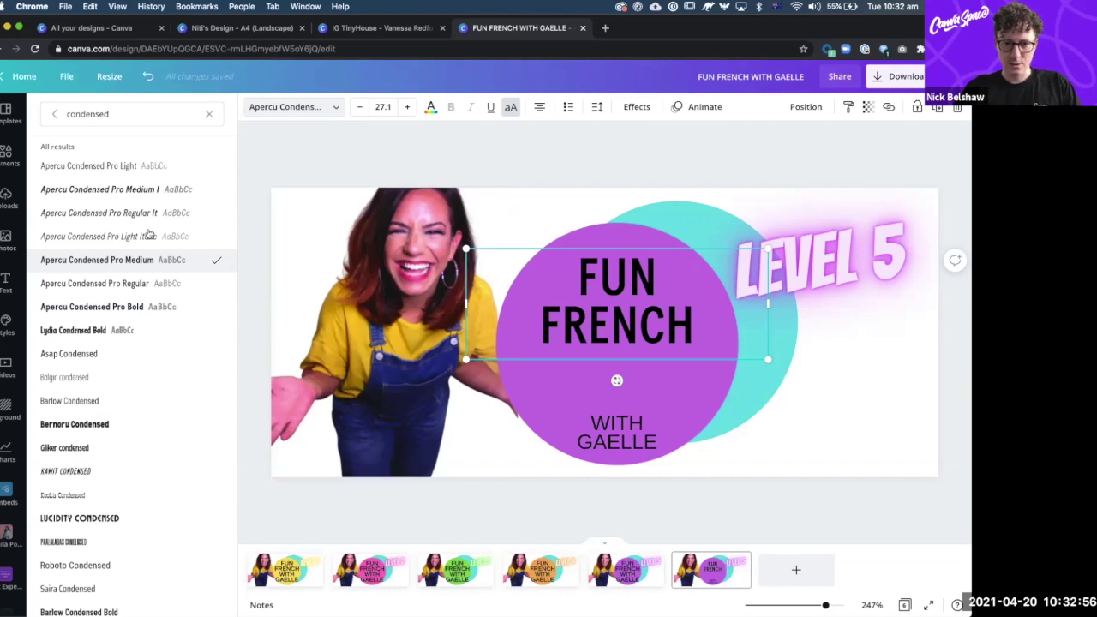
click(385, 148)
key(super+z)
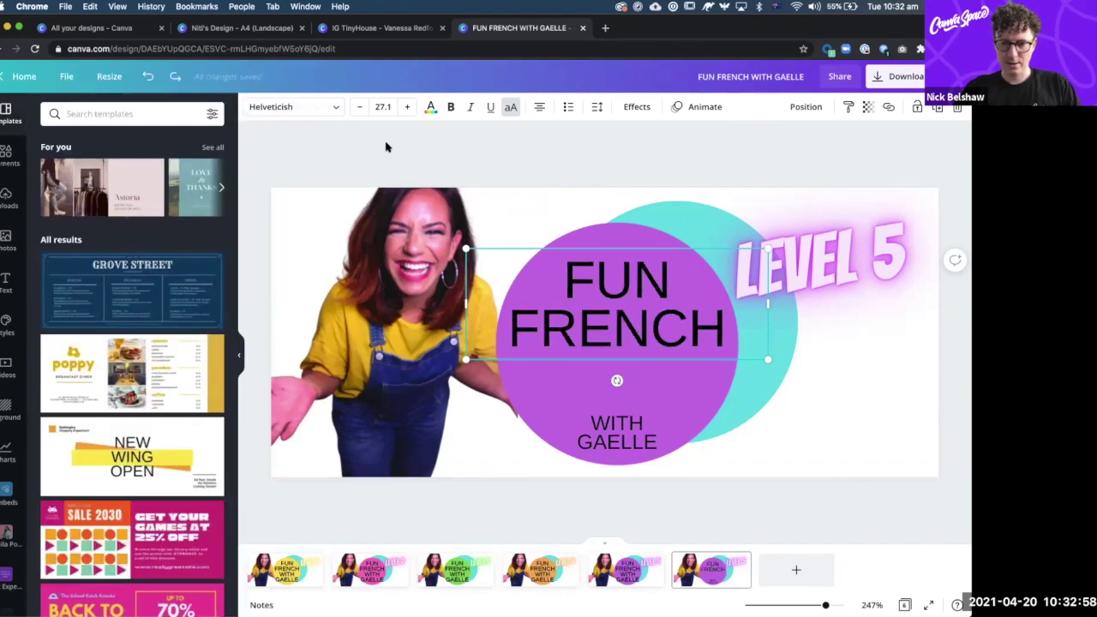
- Try the Apercu Condensed Pro Bold font on the "FUN FRENCH" text and look through the other condensed fonts
click(266, 109)
click(90, 314)
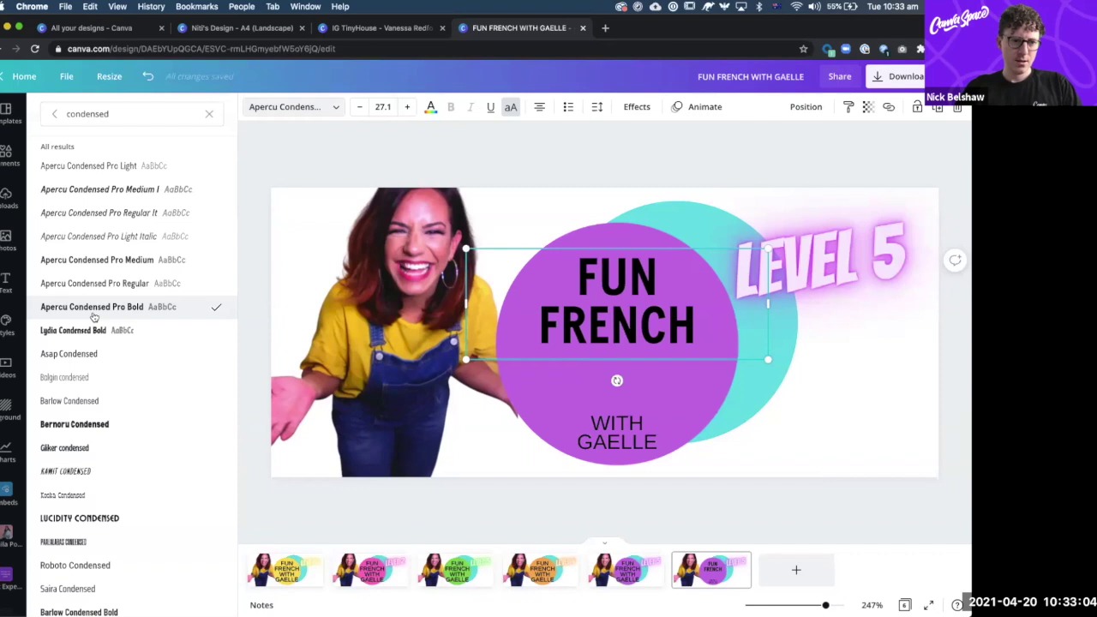
scroll(99, 330, down, 3)
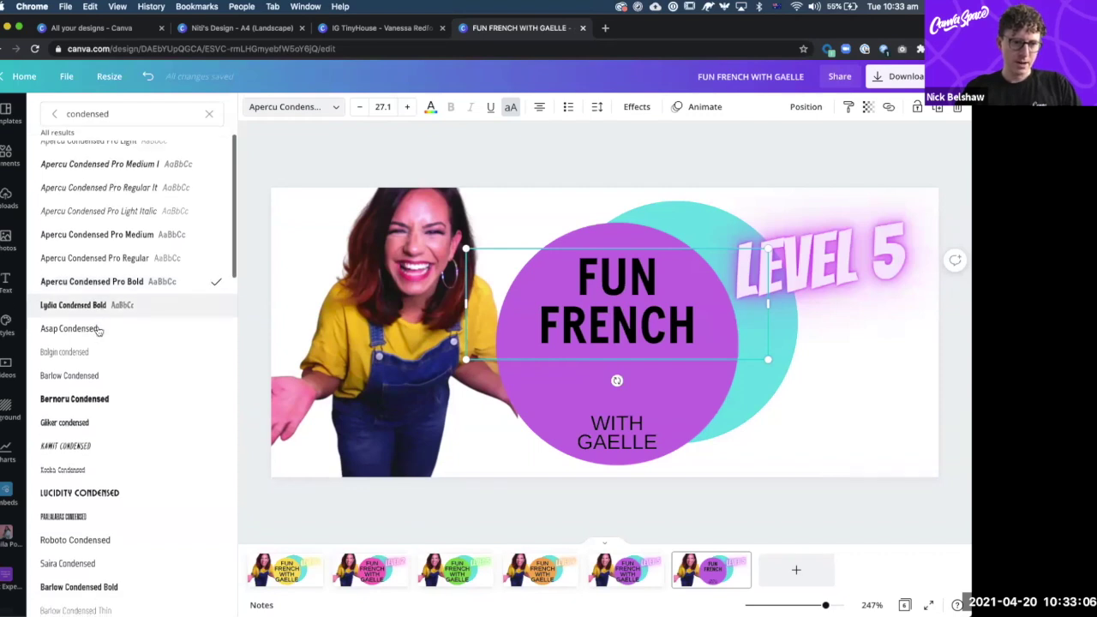
scroll(99, 331, down, 6)
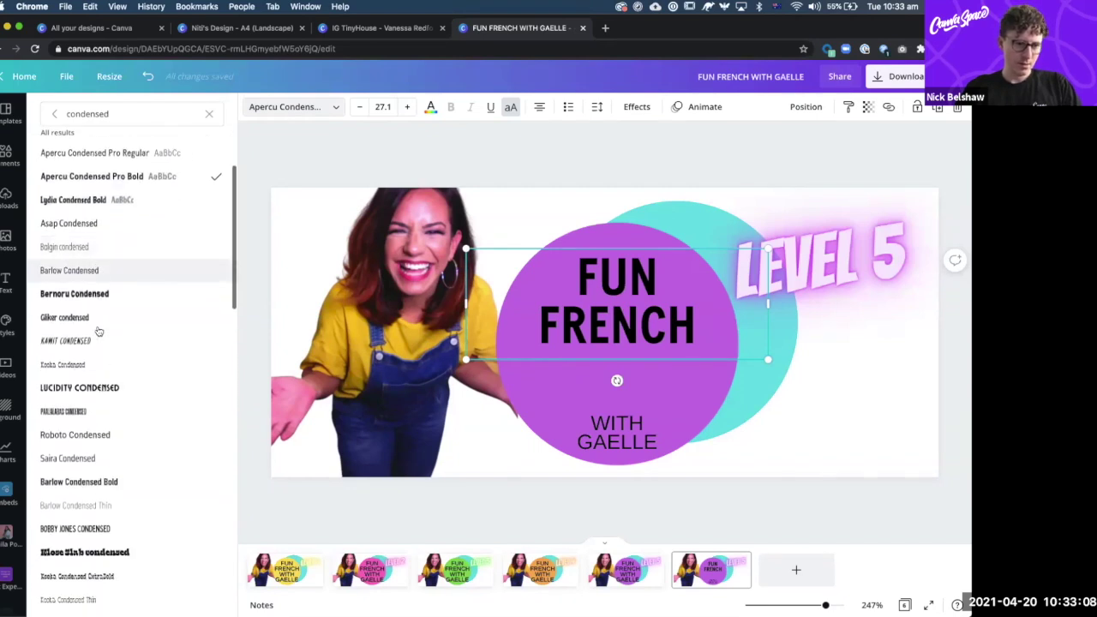
scroll(98, 331, down, 5)
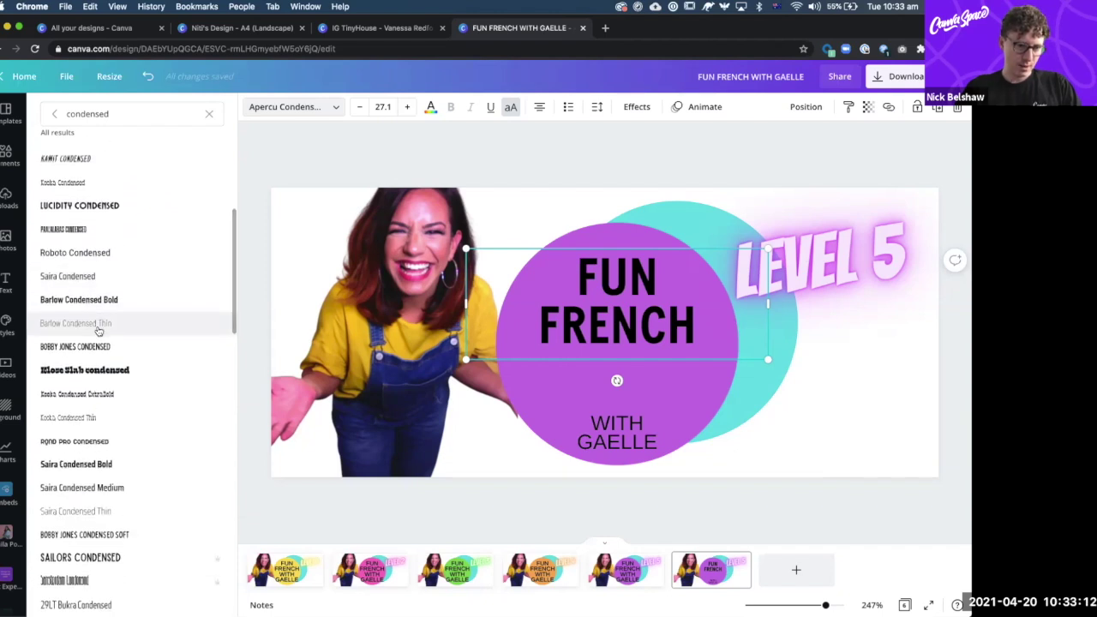
scroll(99, 331, down, 5)
scroll(99, 331, down, 1)
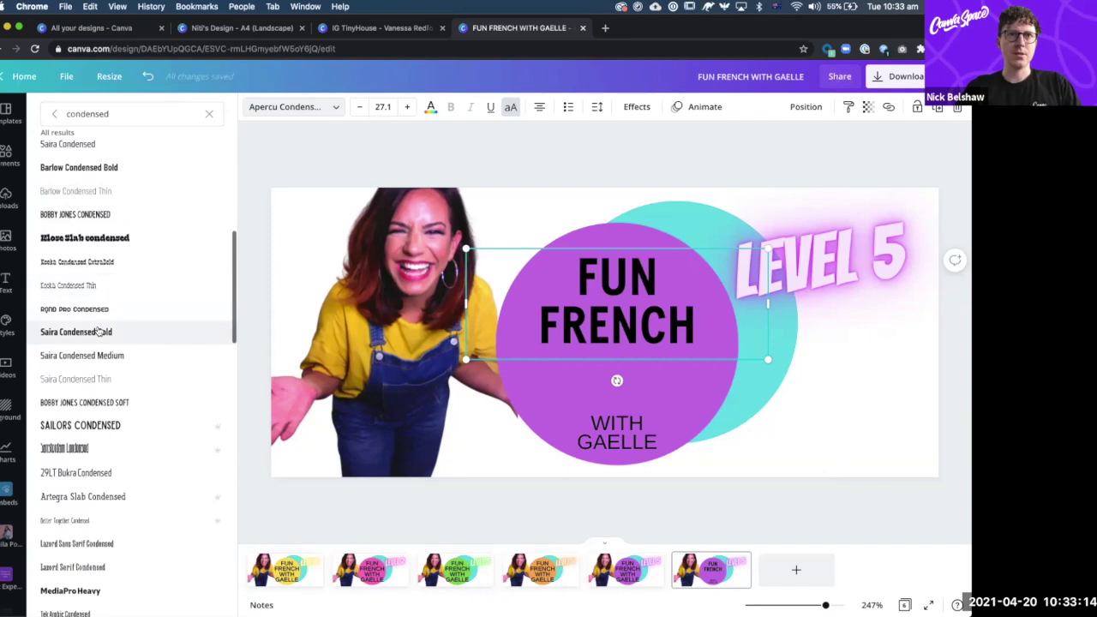
- Search the fonts for "oval" and apply Oval Medium to the "FUN FRENCH" text
drag(111, 113, 66, 112)
text(oval)
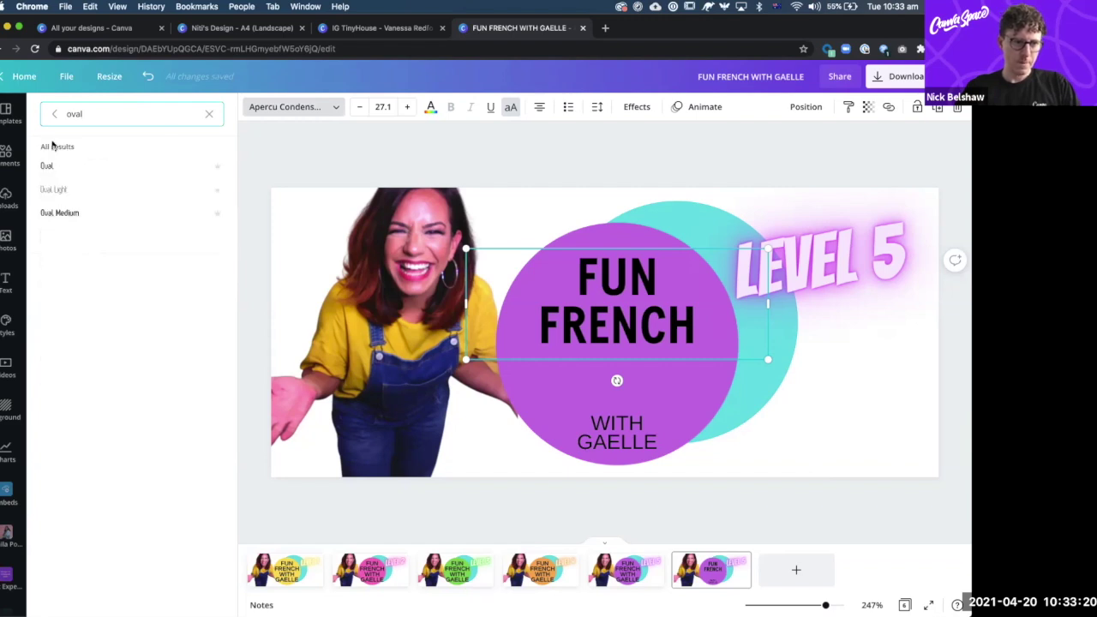
click(60, 213)
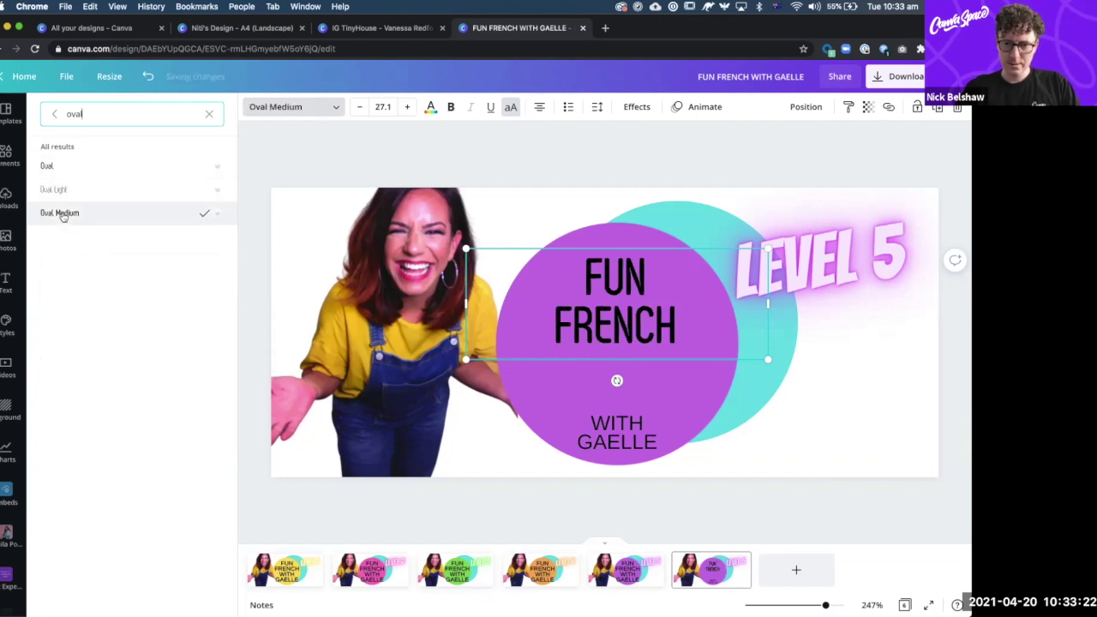
click(210, 117)
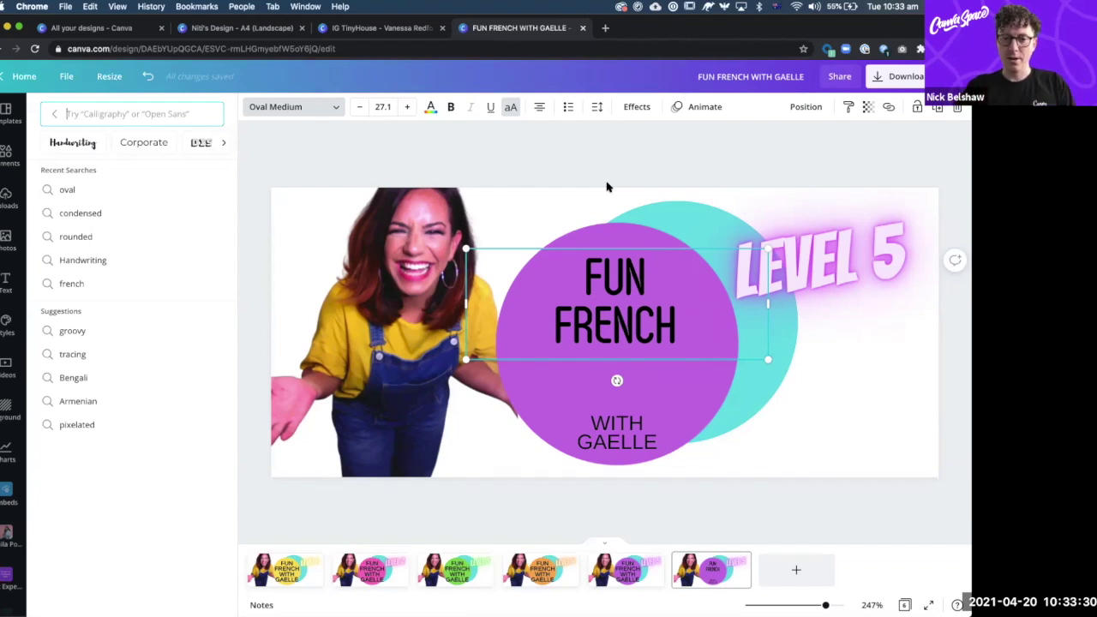
click(626, 305)
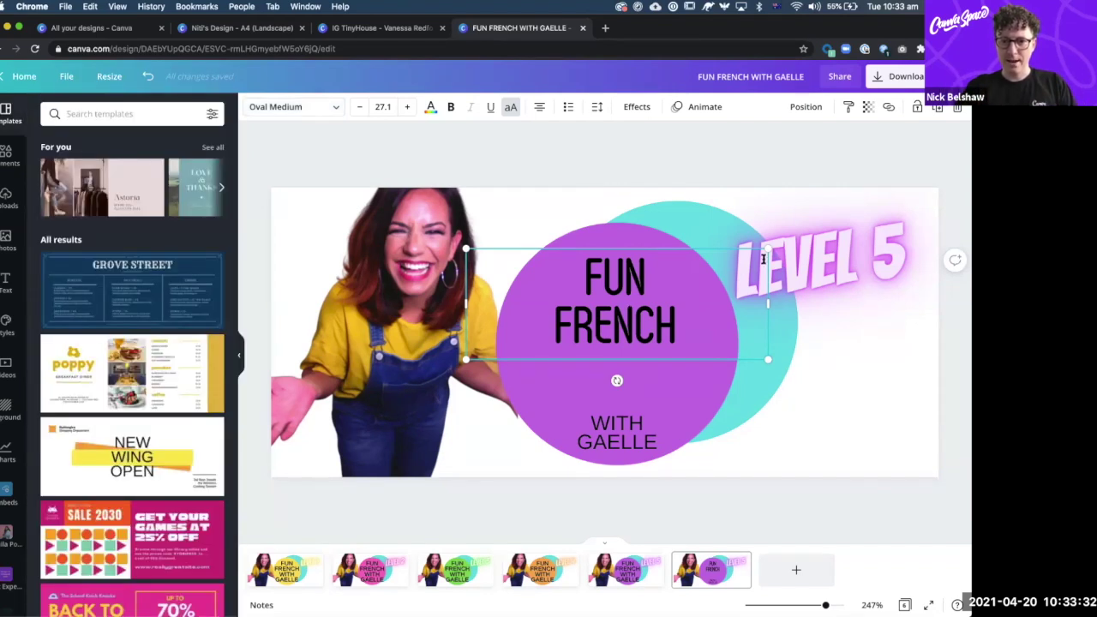
- Narrow the "FUN FRENCH" text box, enlarge its text to about size 38.1 and place it in the purple circle's upper part
drag(723, 303, 684, 304)
drag(686, 246, 716, 225)
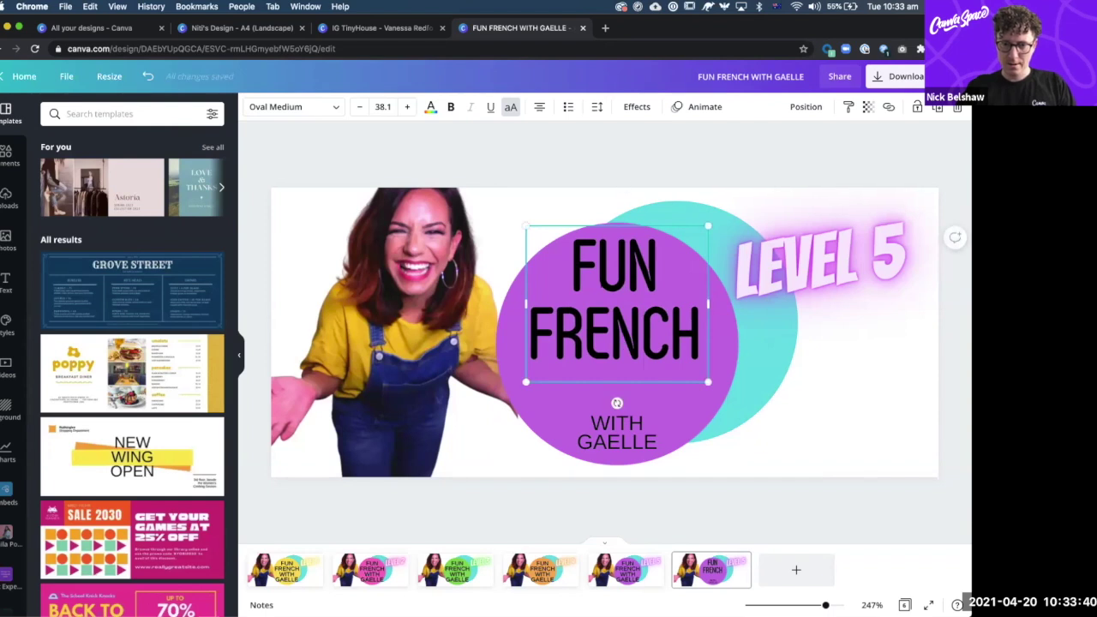
drag(602, 297, 603, 302)
click(613, 175)
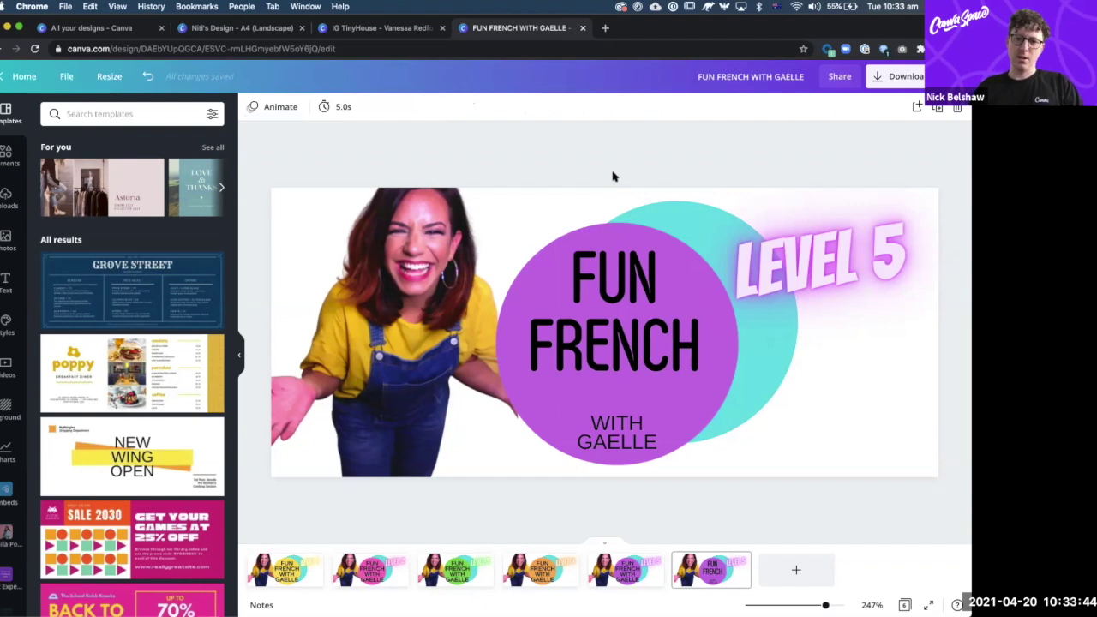
- Move the two-line "WITH" text up beneath "FUN FRENCH" and change its font to Buffalo from the Handwriting fonts
click(624, 442)
drag(624, 442, 607, 417)
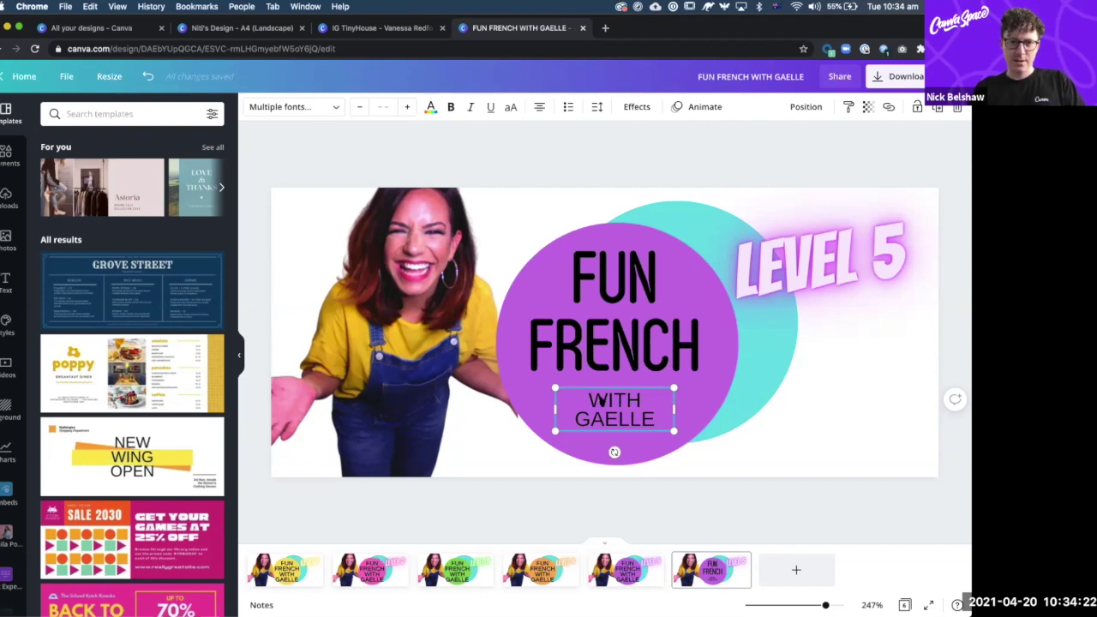
click(334, 110)
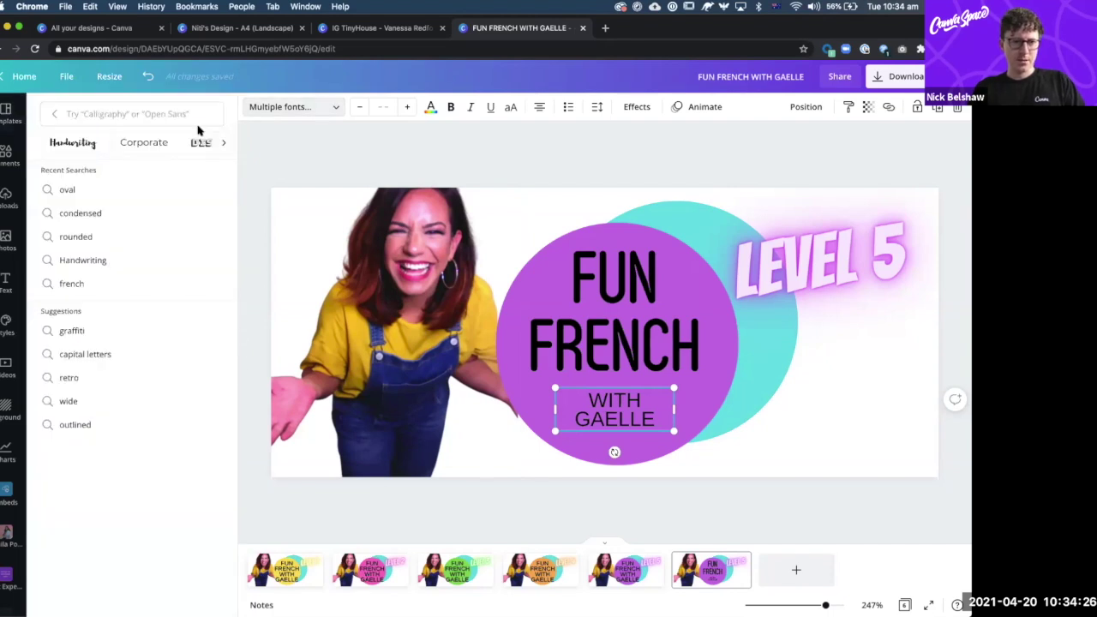
click(74, 144)
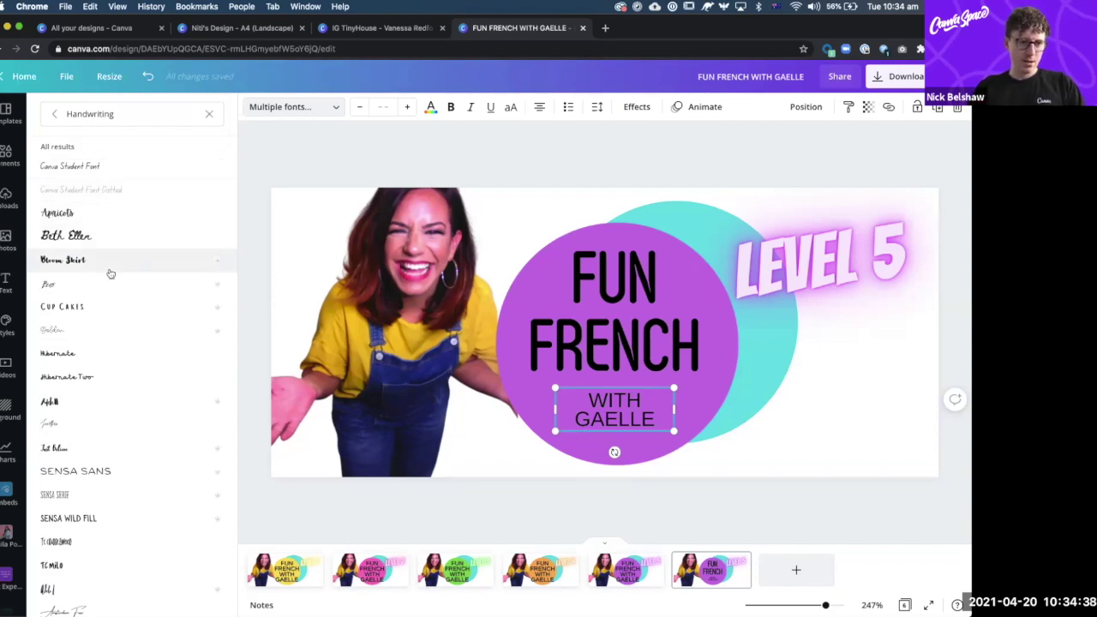
scroll(111, 274, down, 5)
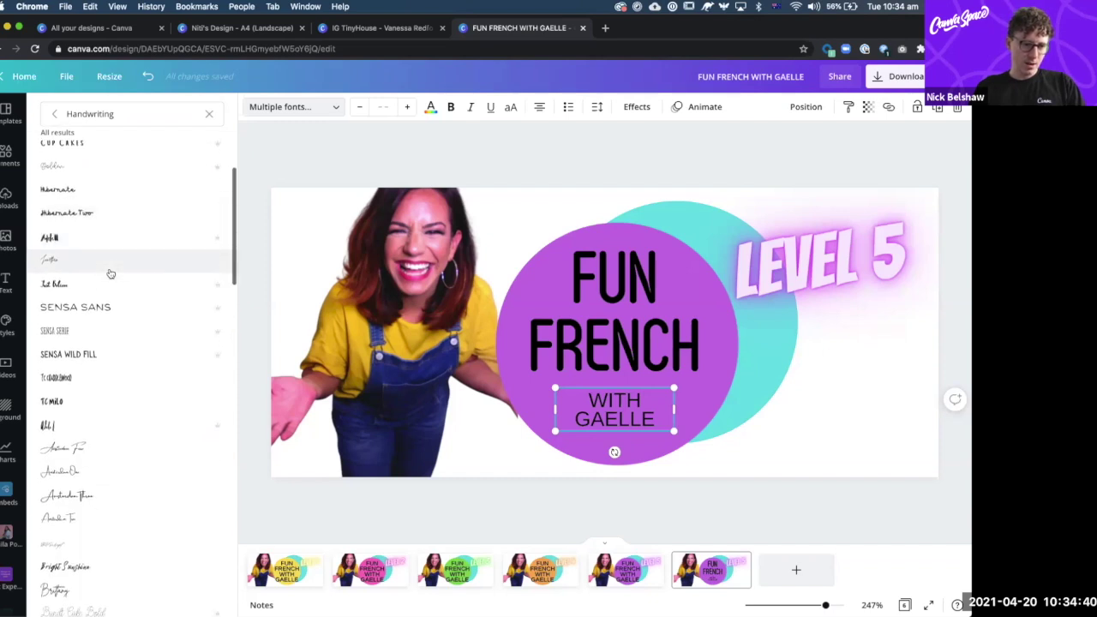
scroll(111, 273, down, 3)
scroll(111, 274, down, 6)
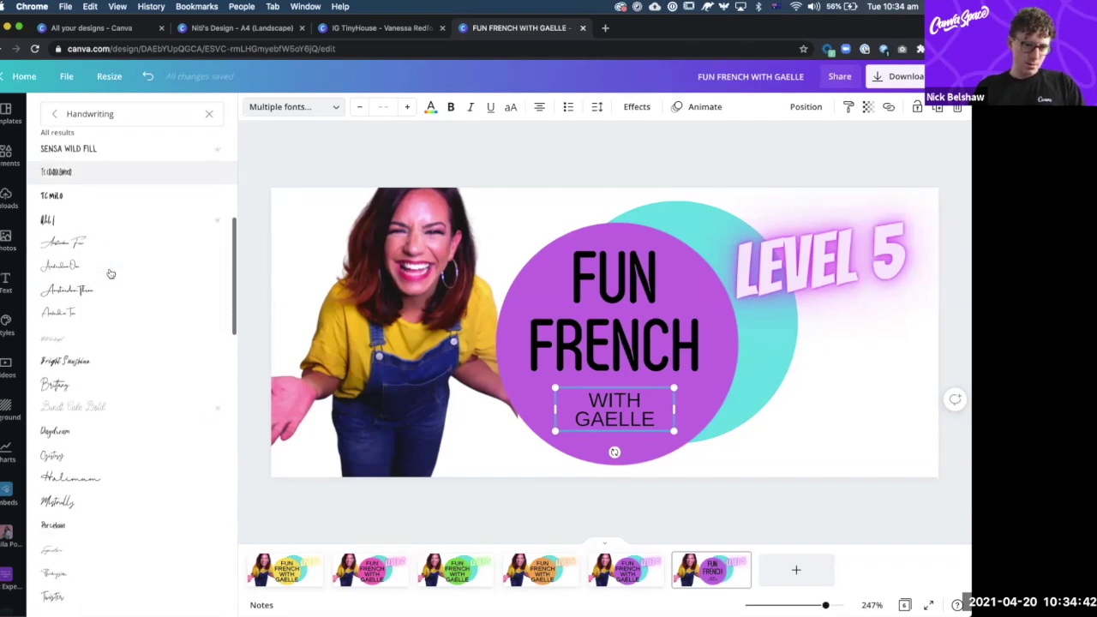
scroll(111, 273, down, 8)
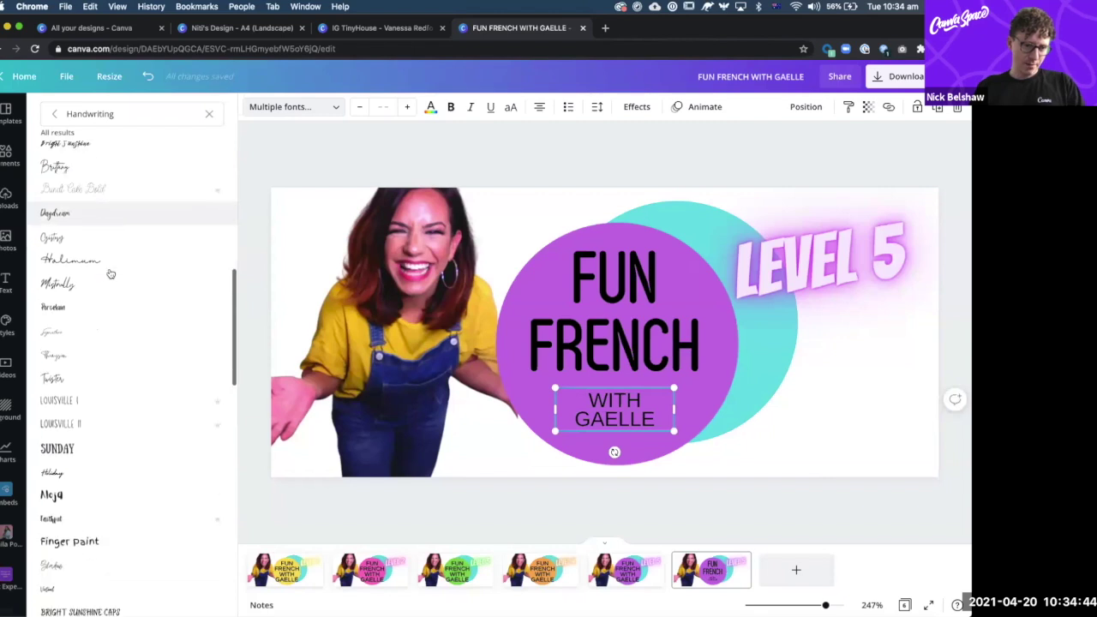
scroll(110, 273, down, 6)
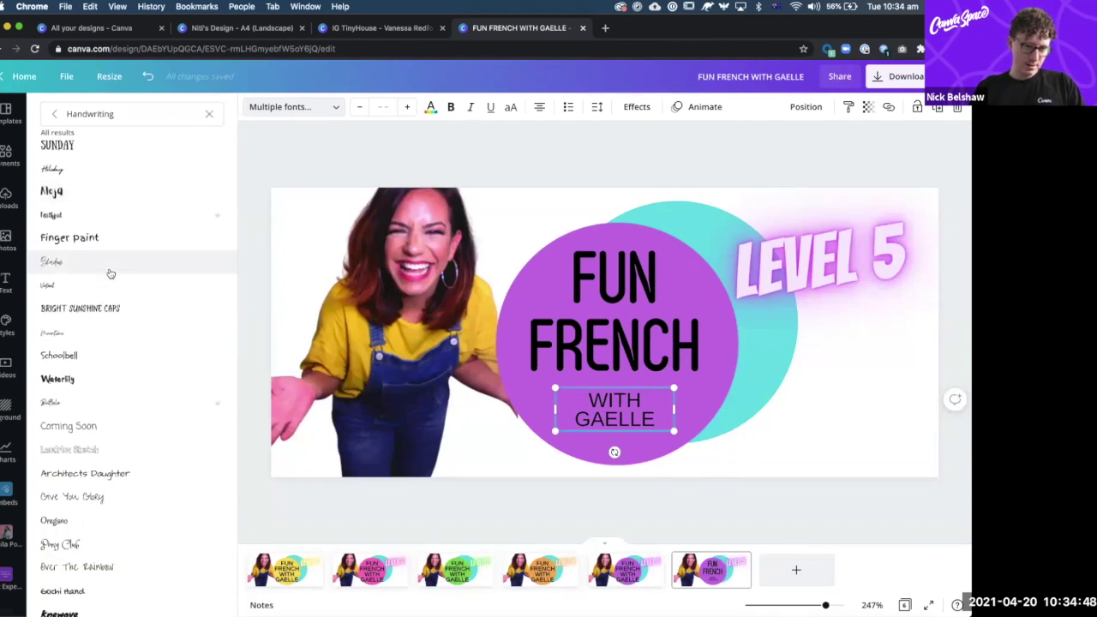
scroll(111, 273, down, 2)
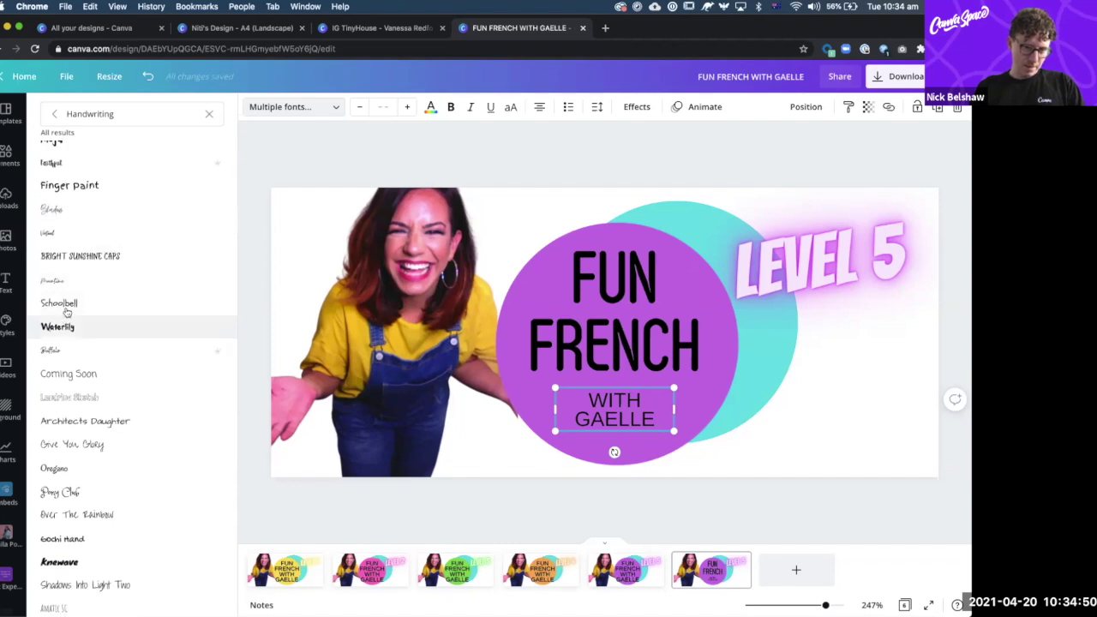
click(71, 304)
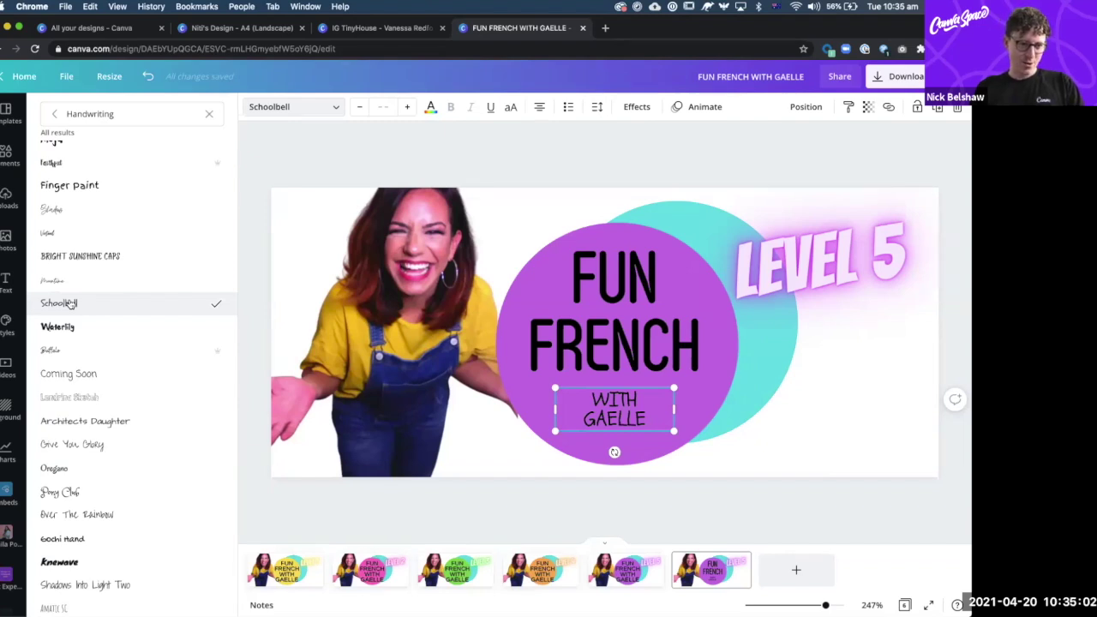
click(54, 351)
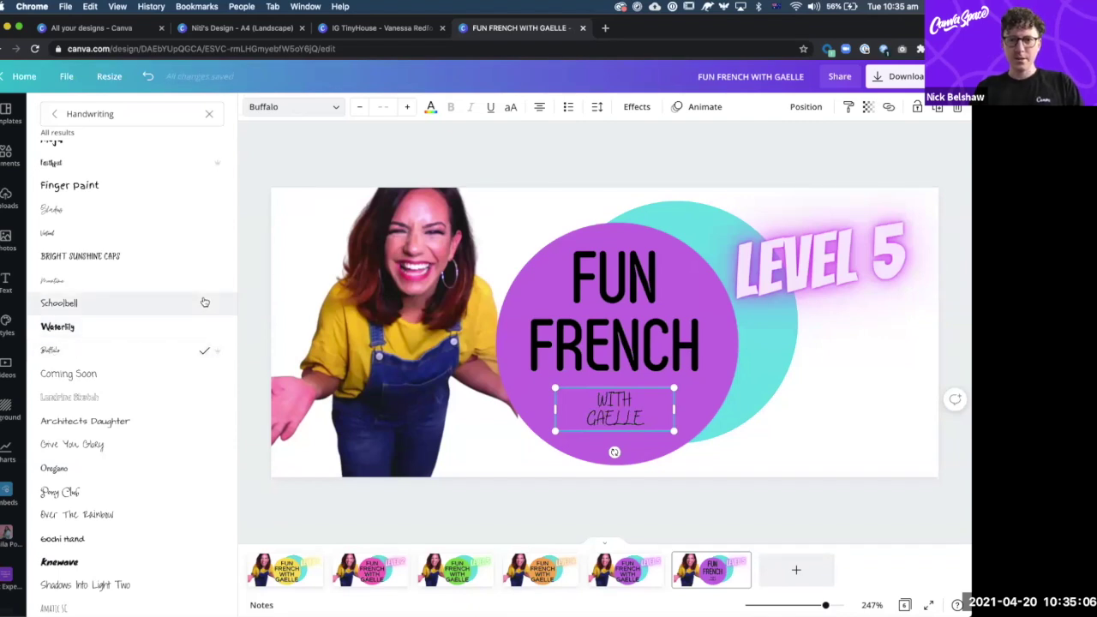
- Retype the two-line "WITH" text as a single line with only initial capitals and enlarge it to about size 16.8
click(593, 396)
click(664, 383)
click(615, 428)
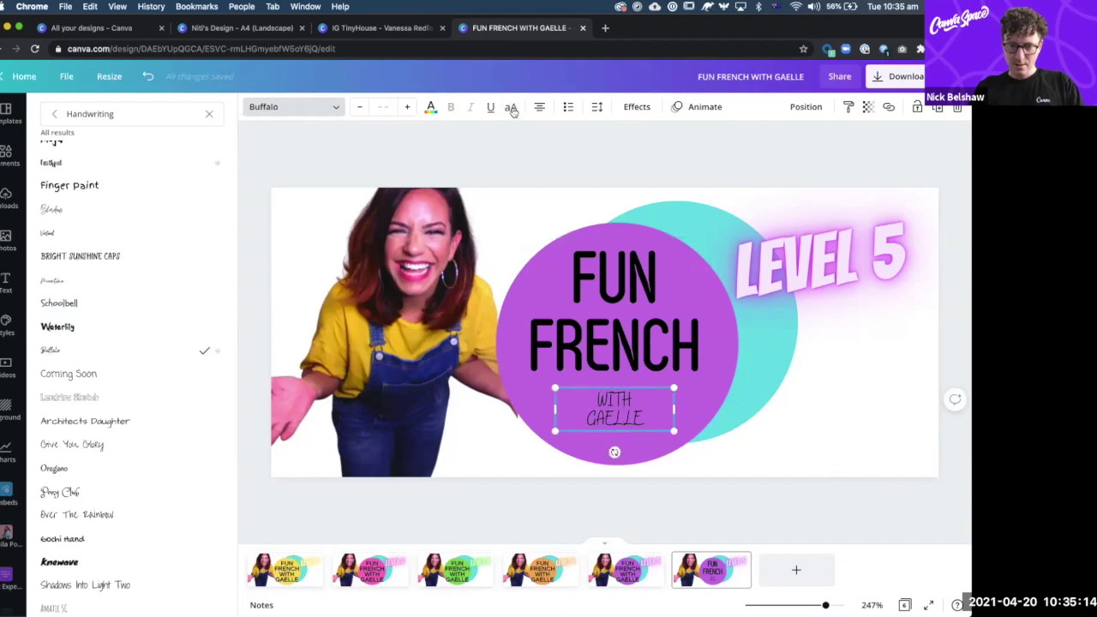
double_click(617, 419)
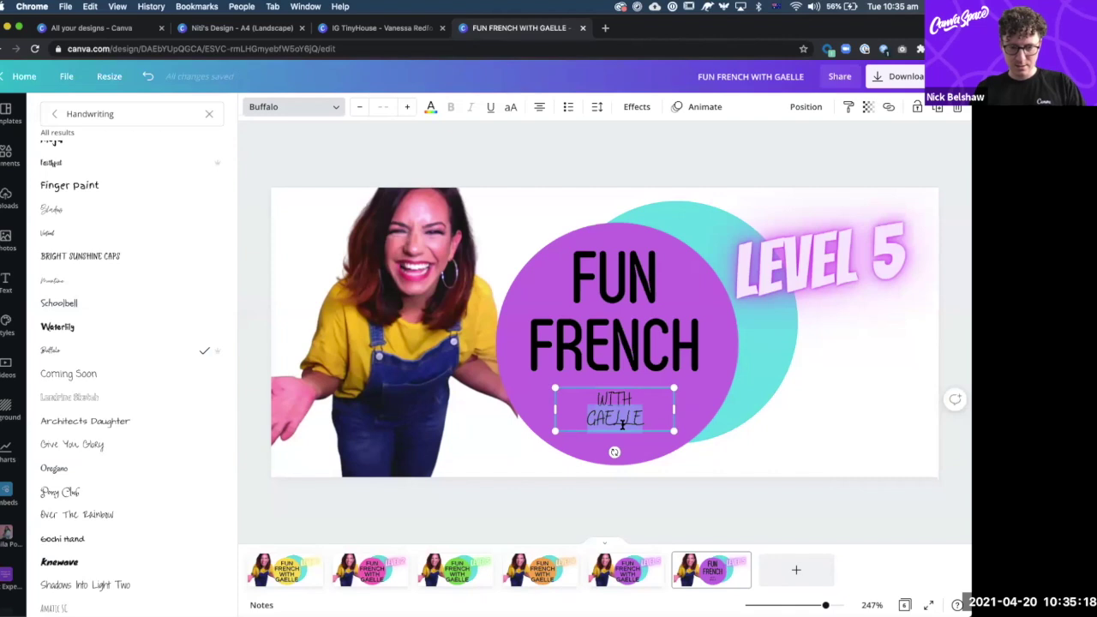
key(super+a)
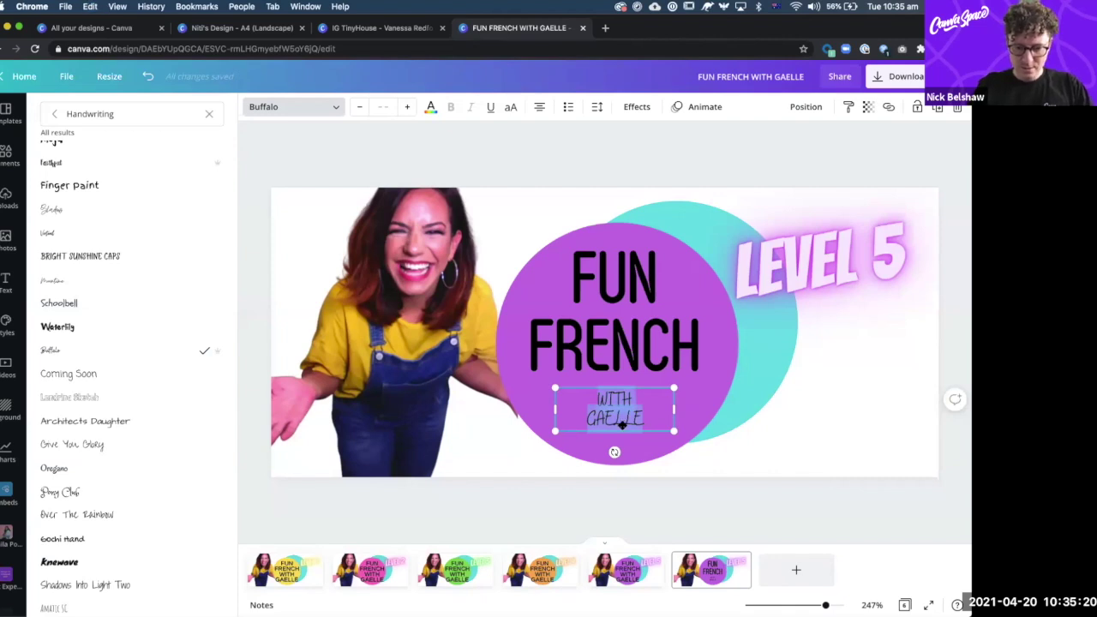
text(With Gaelle)
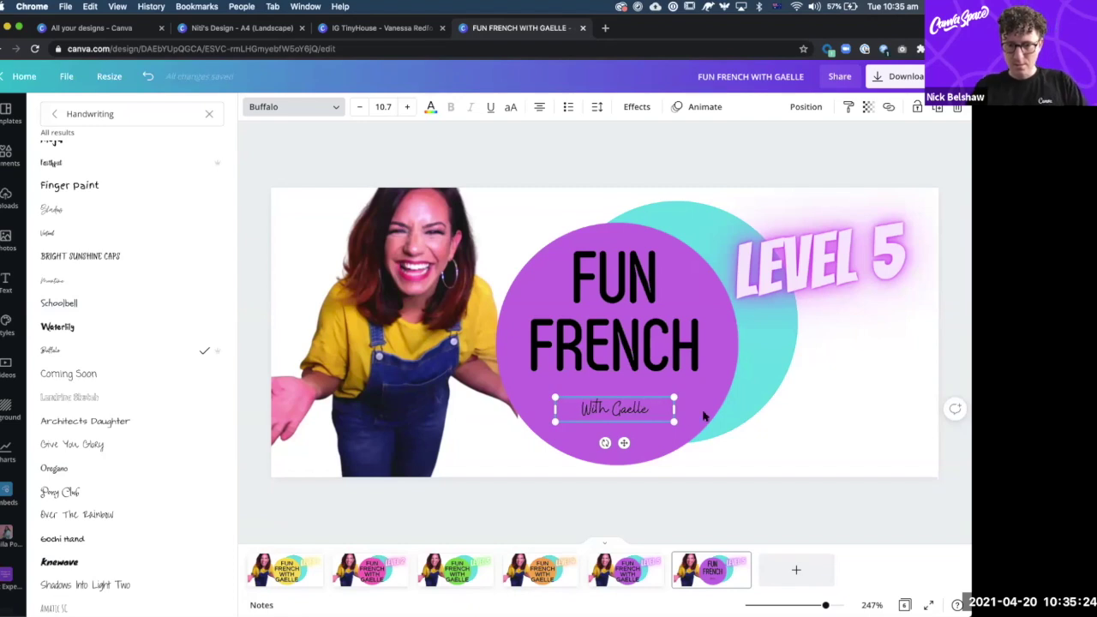
drag(680, 395, 709, 391)
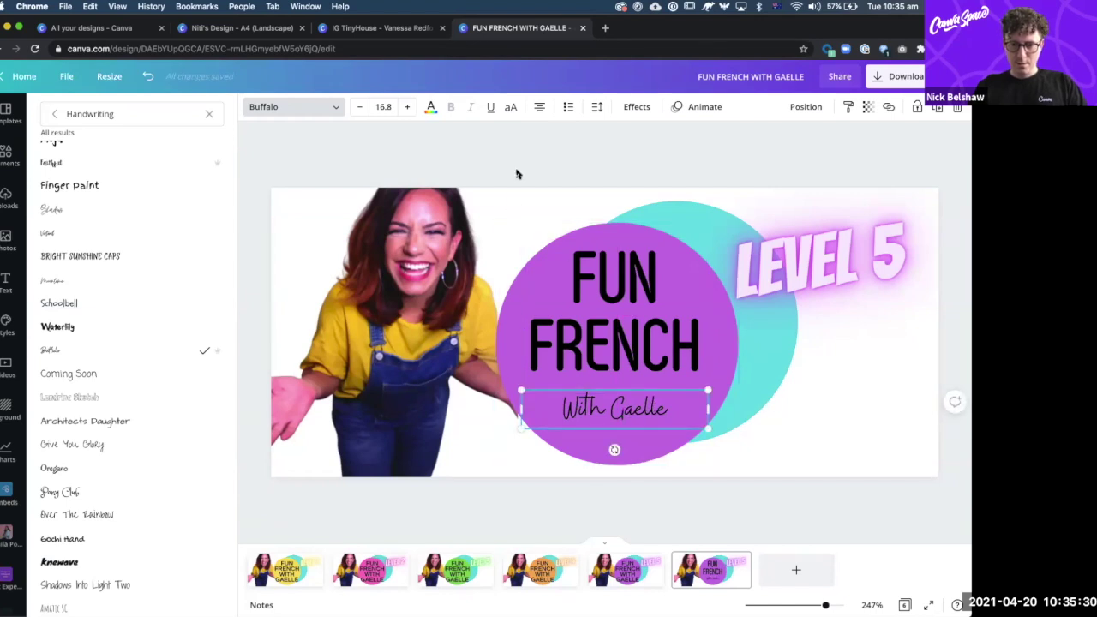
- Nudge "FUN FRENCH" slightly down and the handwritten line slightly up to tighten the gap between them
click(628, 415)
click(679, 470)
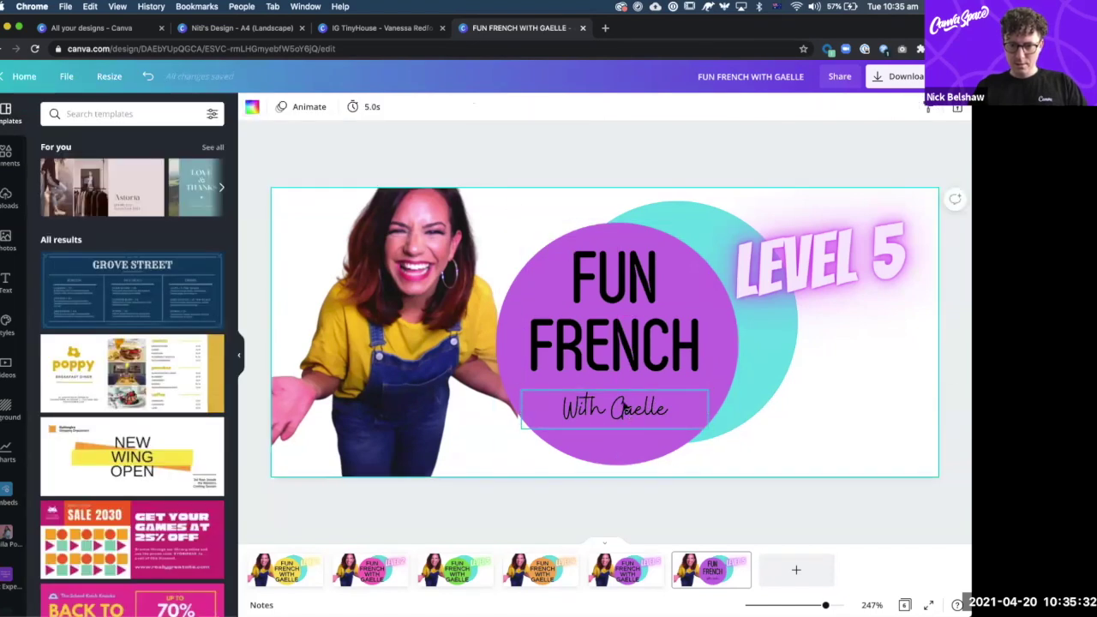
click(628, 409)
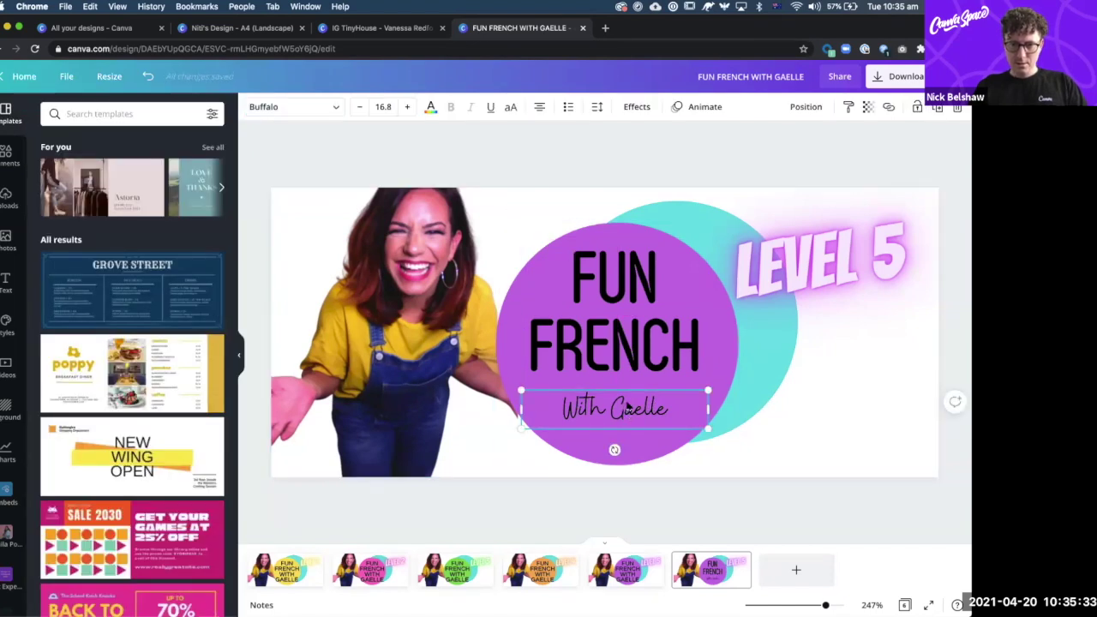
click(629, 353)
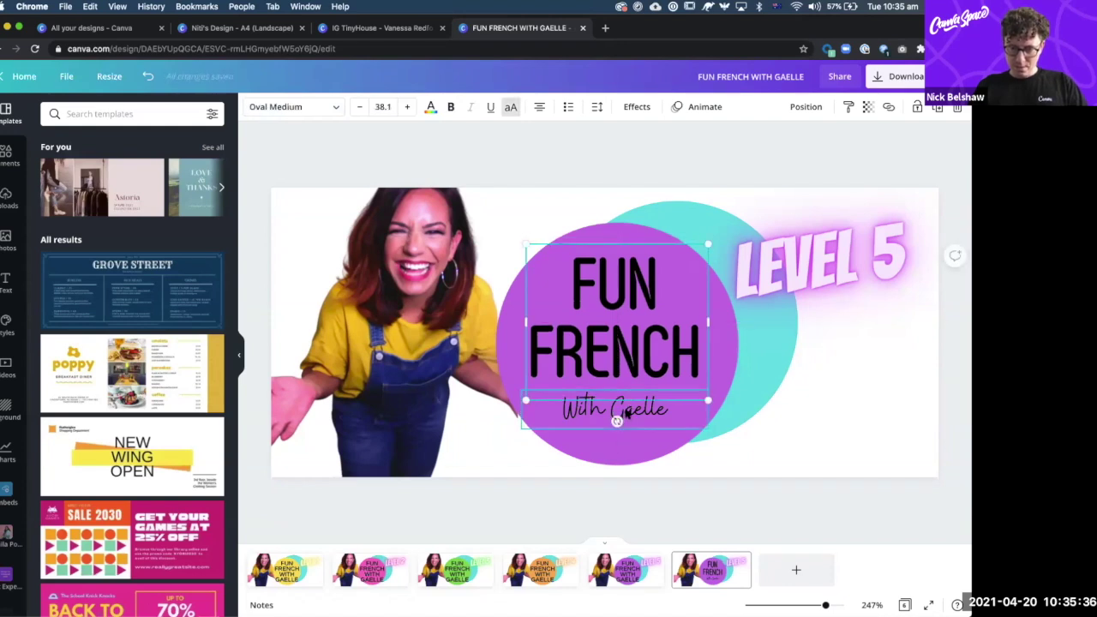
click(628, 408)
click(605, 140)
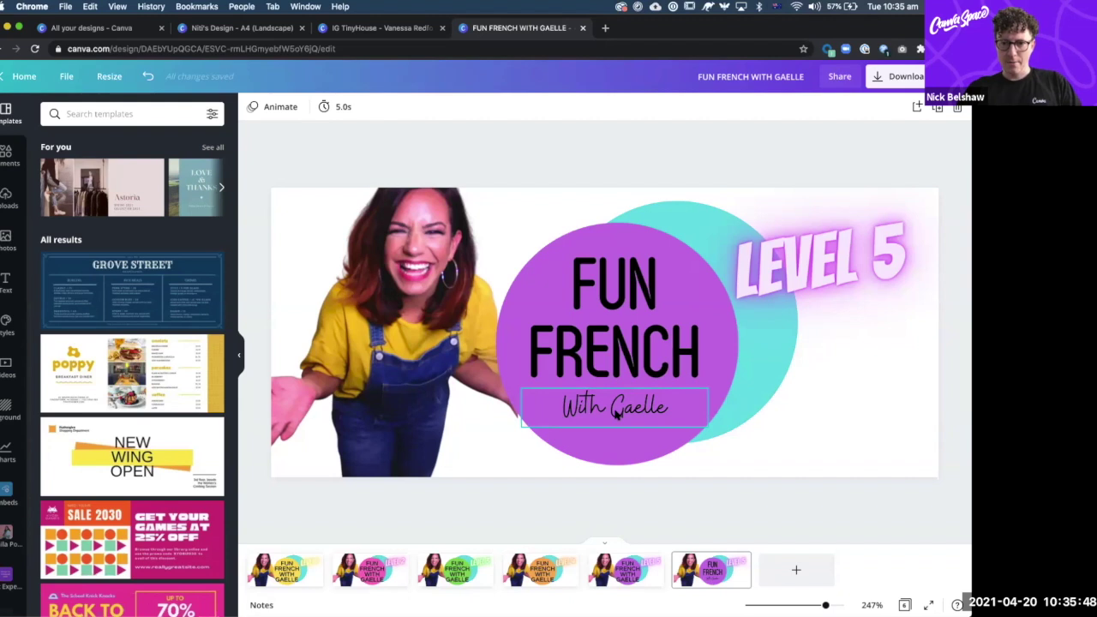
- Change the colour of both "FUN FRENCH" and the handwritten line below it to white
click(626, 371)
shift+click(594, 410)
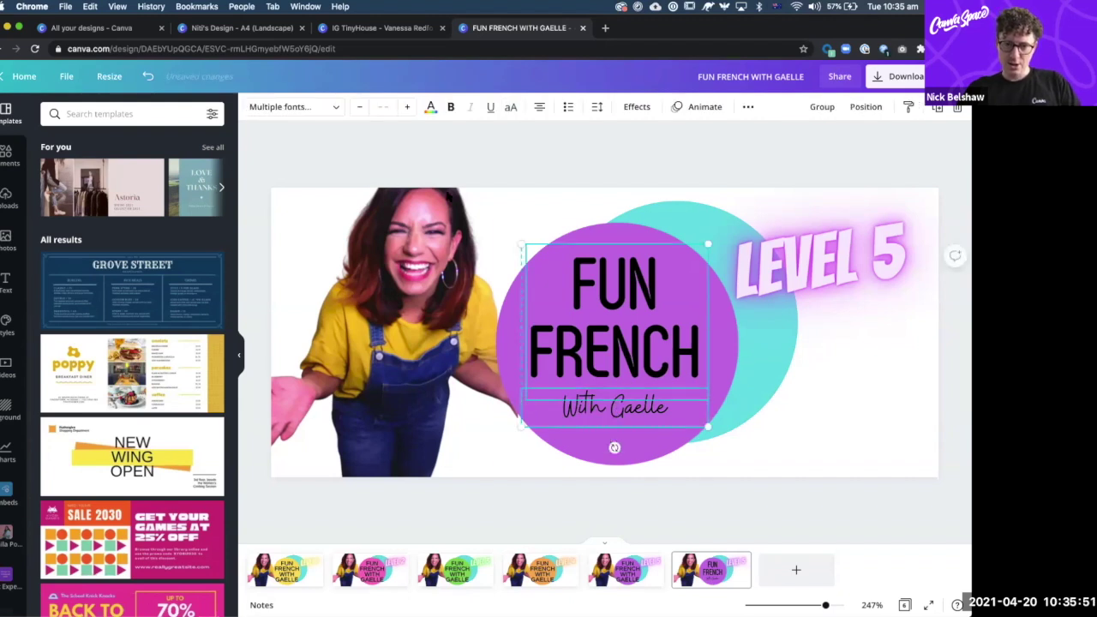
click(430, 107)
click(115, 200)
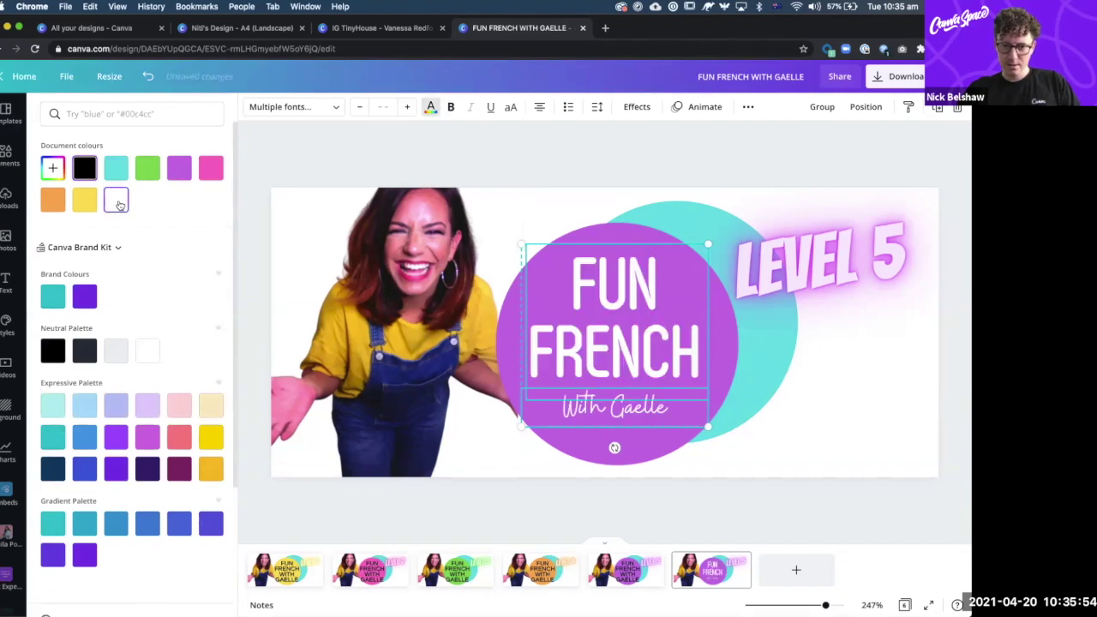
click(566, 168)
click(598, 163)
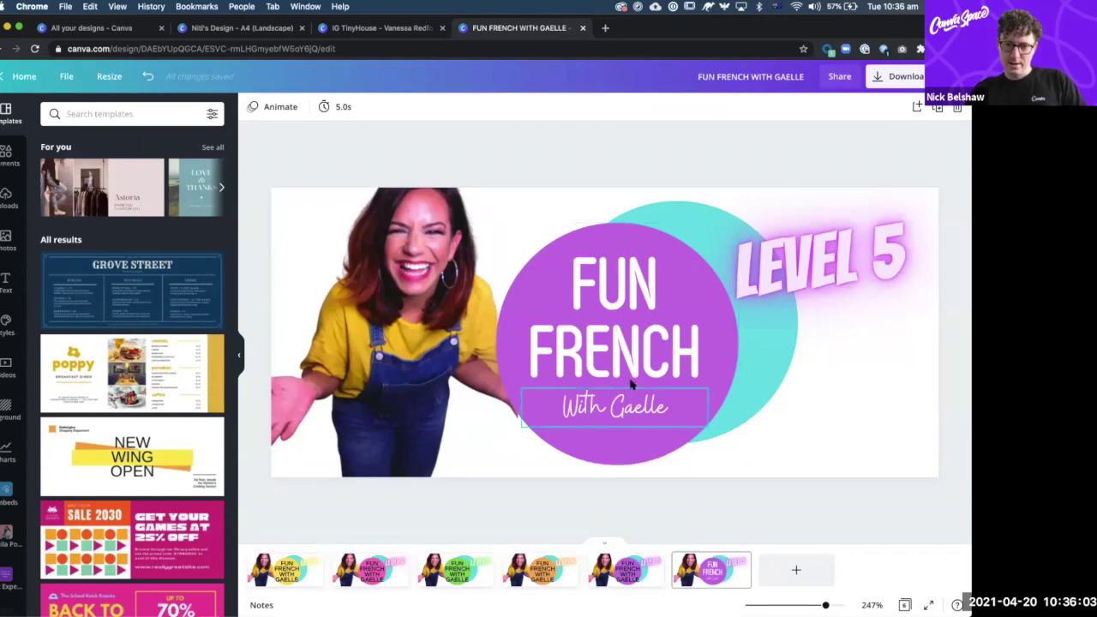
- Compare the original Level 1 page with the reworked Level 5 page
click(287, 566)
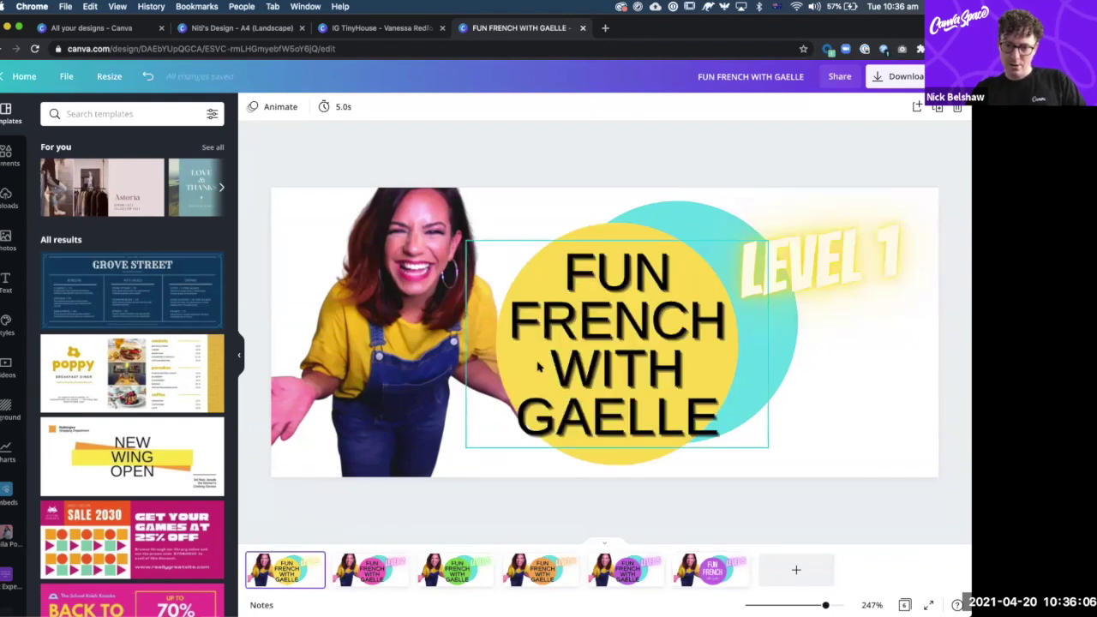
click(712, 570)
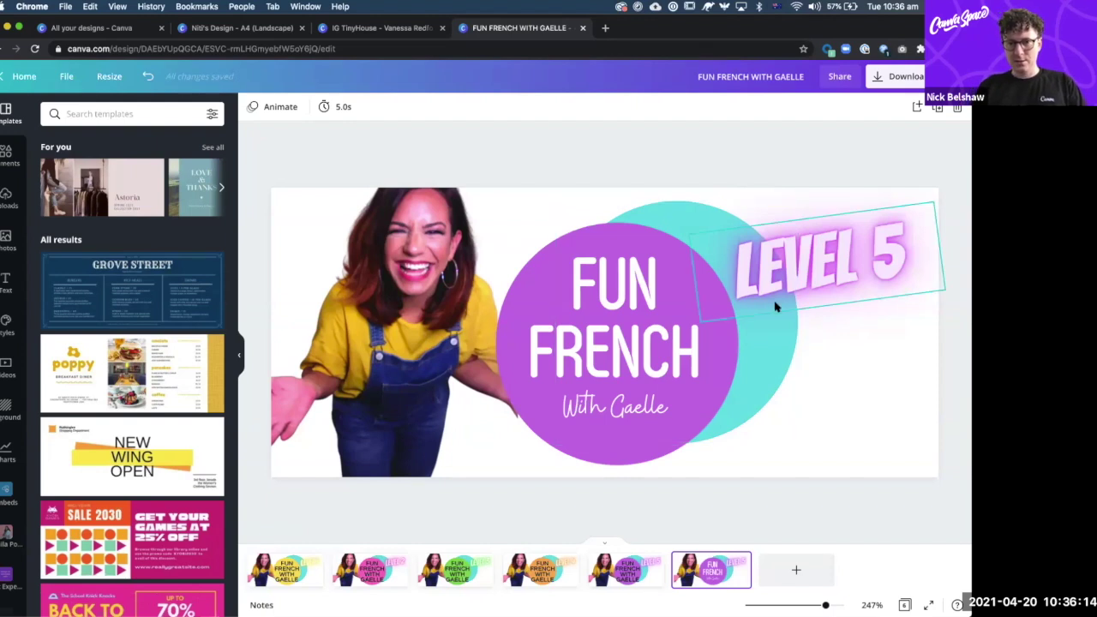
- Inspect the text effect settings applied to the tilted "LEVEL 5" text
click(829, 268)
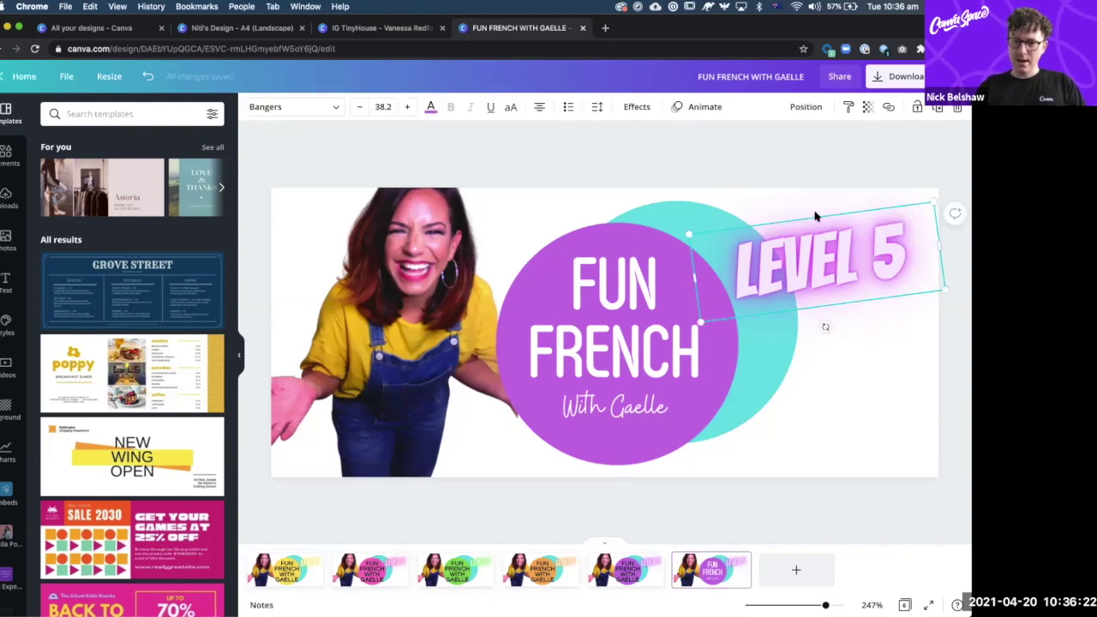
click(637, 107)
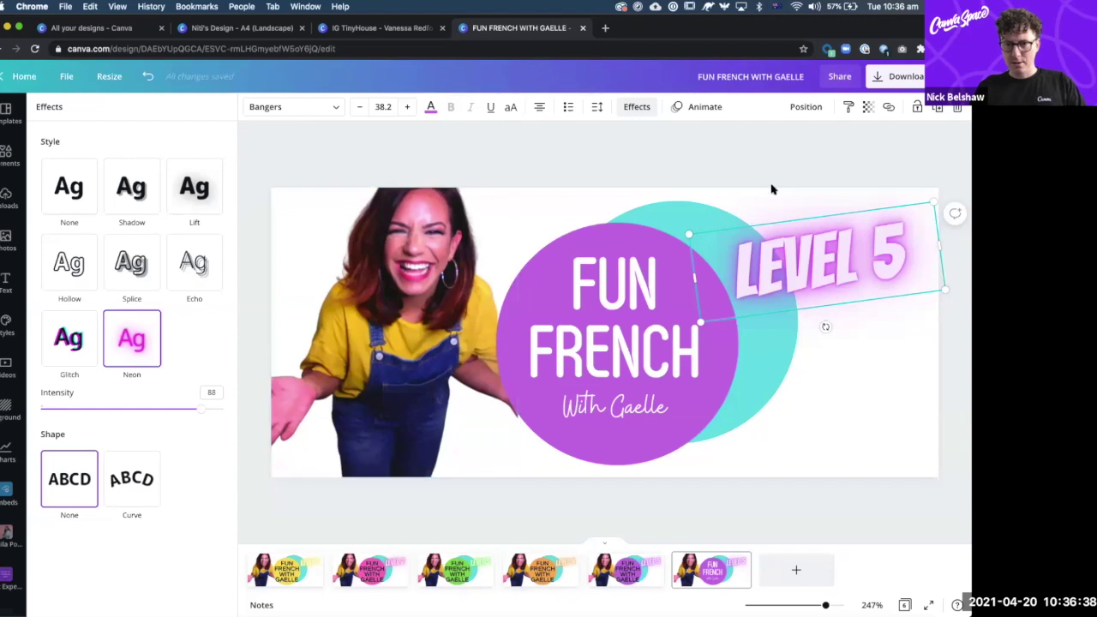
key(Escape)
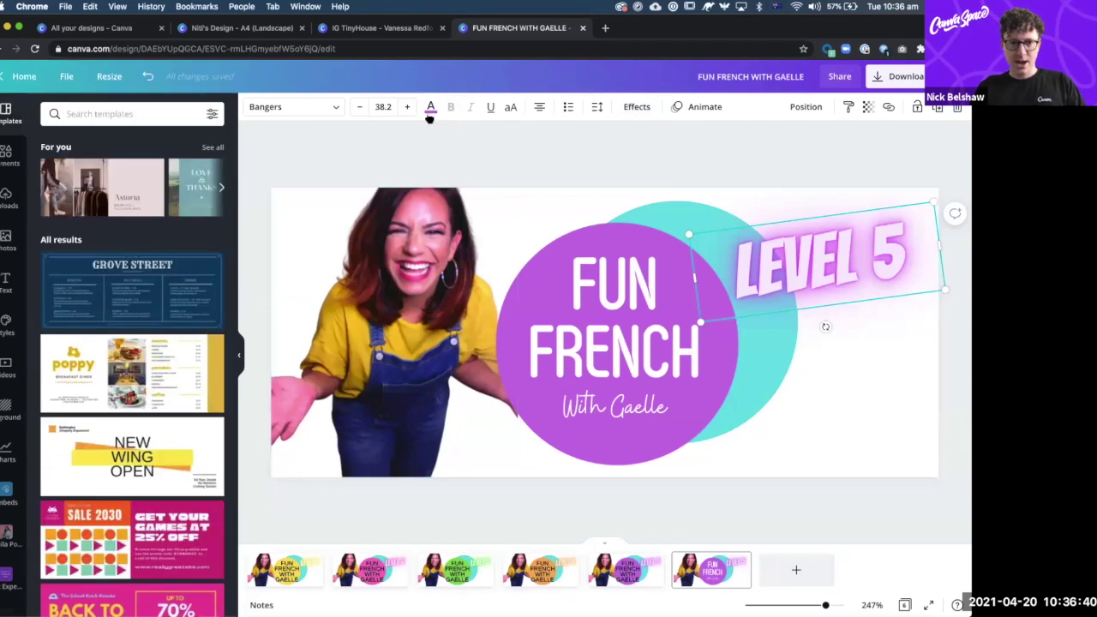
- Try a dark charcoal page background behind the neon "LEVEL 5" text, and undo that background change
click(291, 206)
click(573, 205)
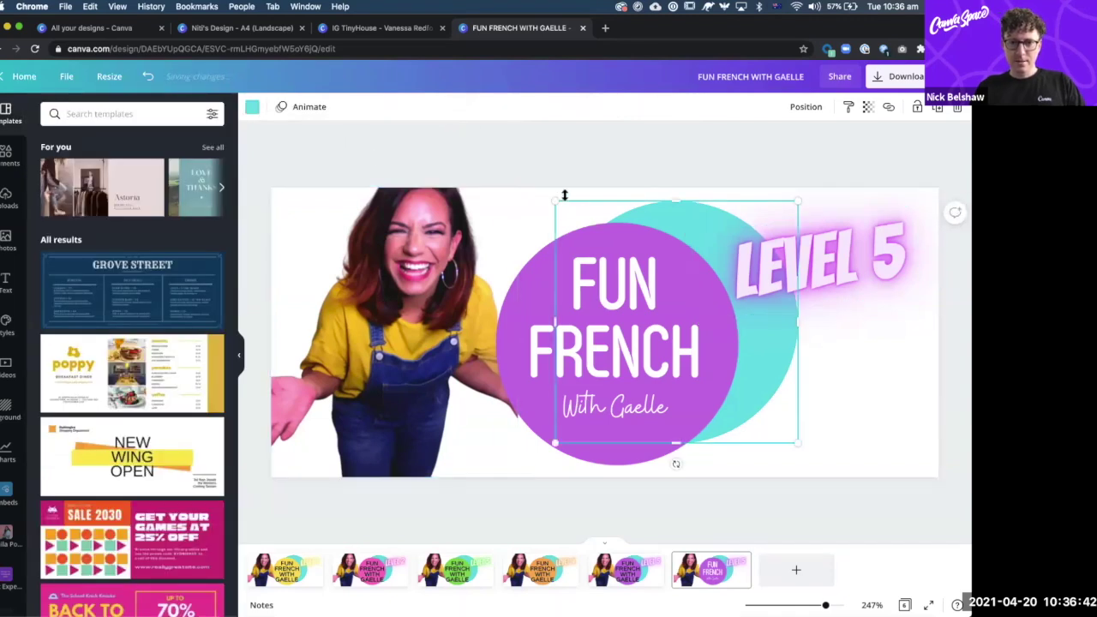
click(542, 195)
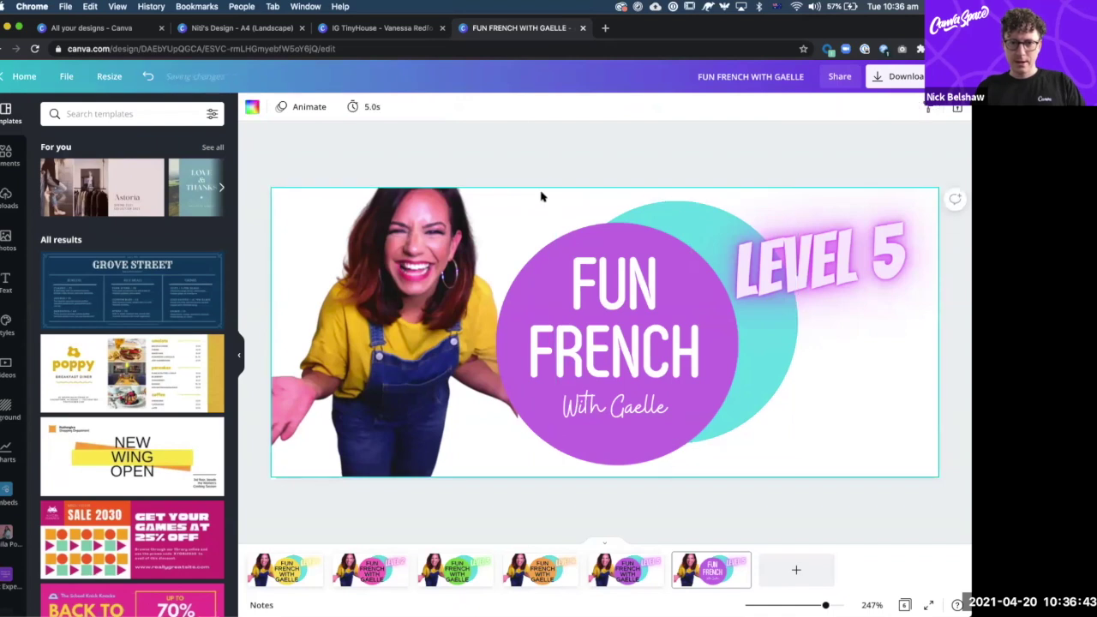
click(249, 106)
click(87, 351)
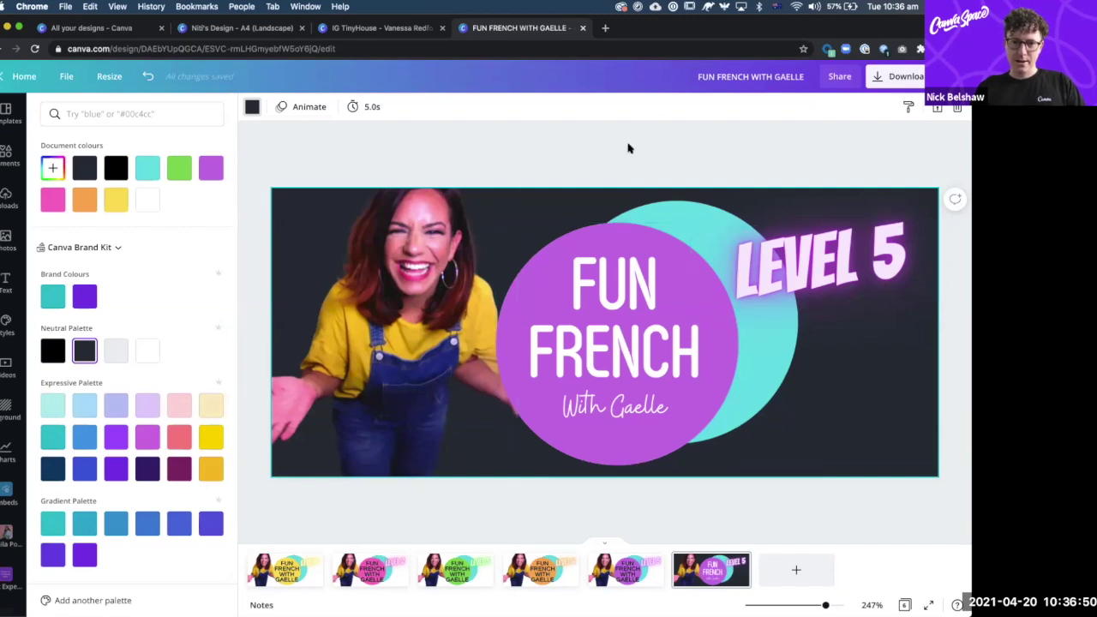
key(ctrl+z)
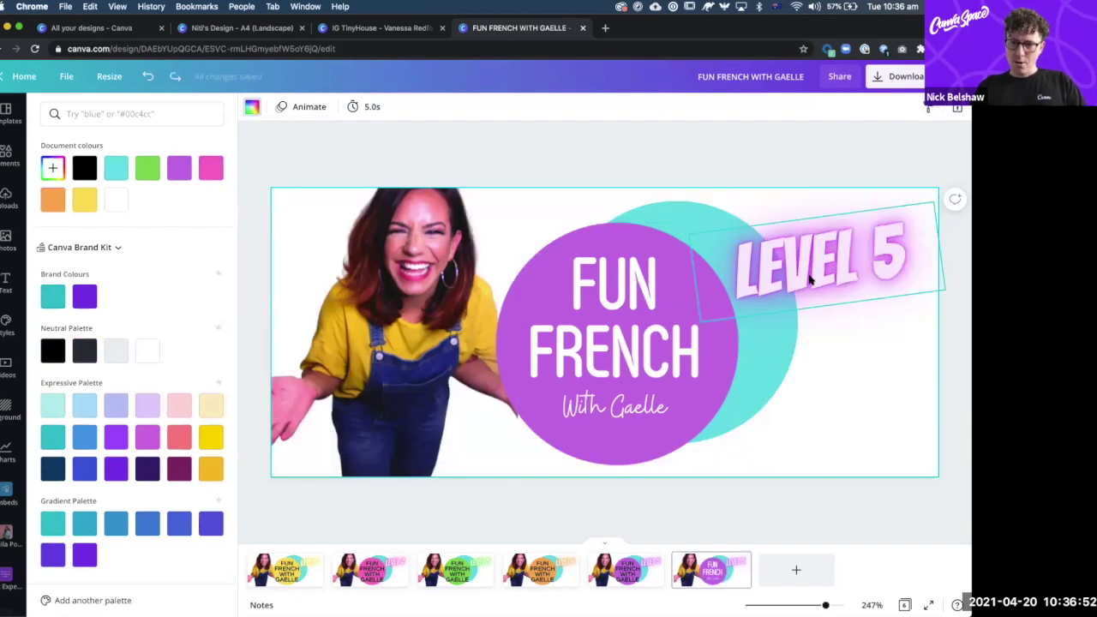
- Remove the neon effect from the "LEVEL 5" text by setting its effect style to None
click(848, 268)
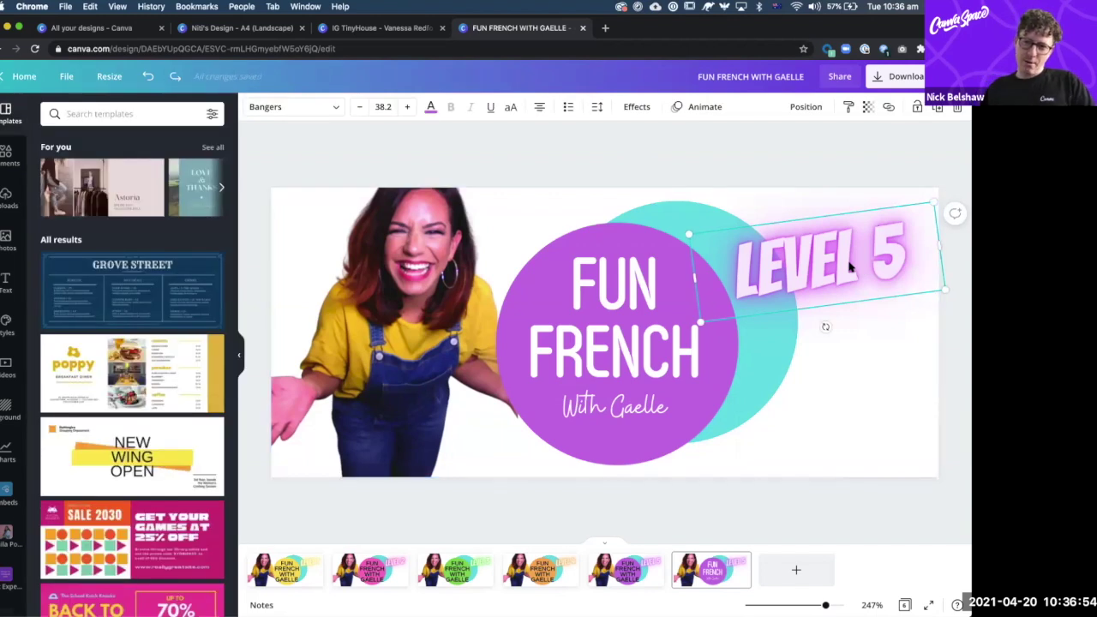
click(641, 109)
click(60, 186)
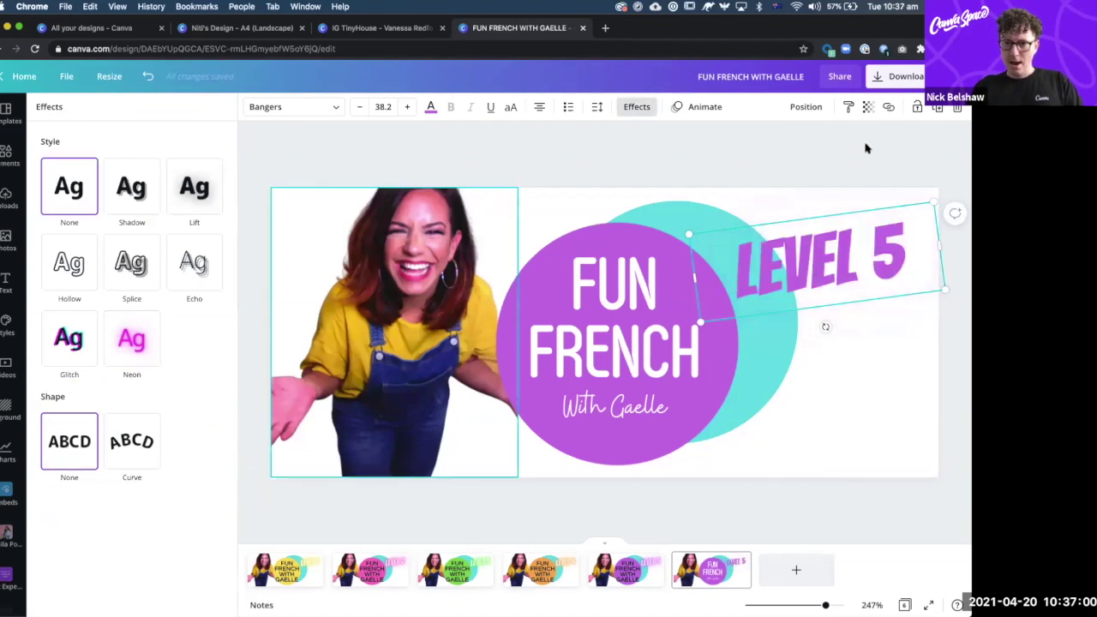
key(Escape)
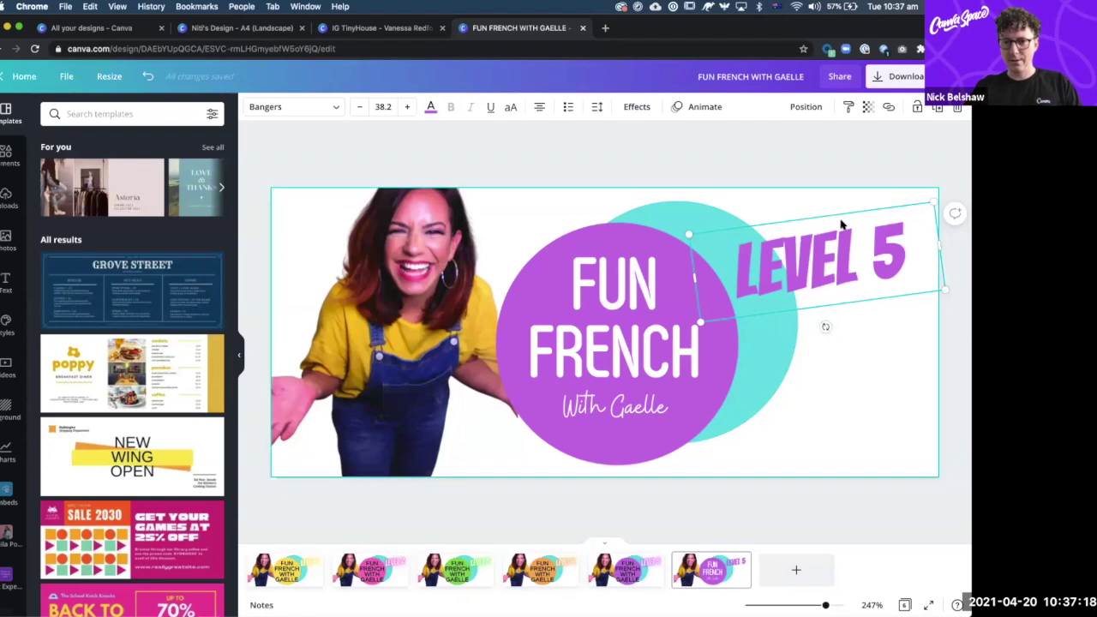
- Shrink the turquoise circle into a badge overlapping the purple circle's upper-right edge and bring it forward in front of the purple circle
click(673, 214)
drag(684, 216, 796, 184)
drag(909, 169, 786, 246)
drag(786, 351, 811, 270)
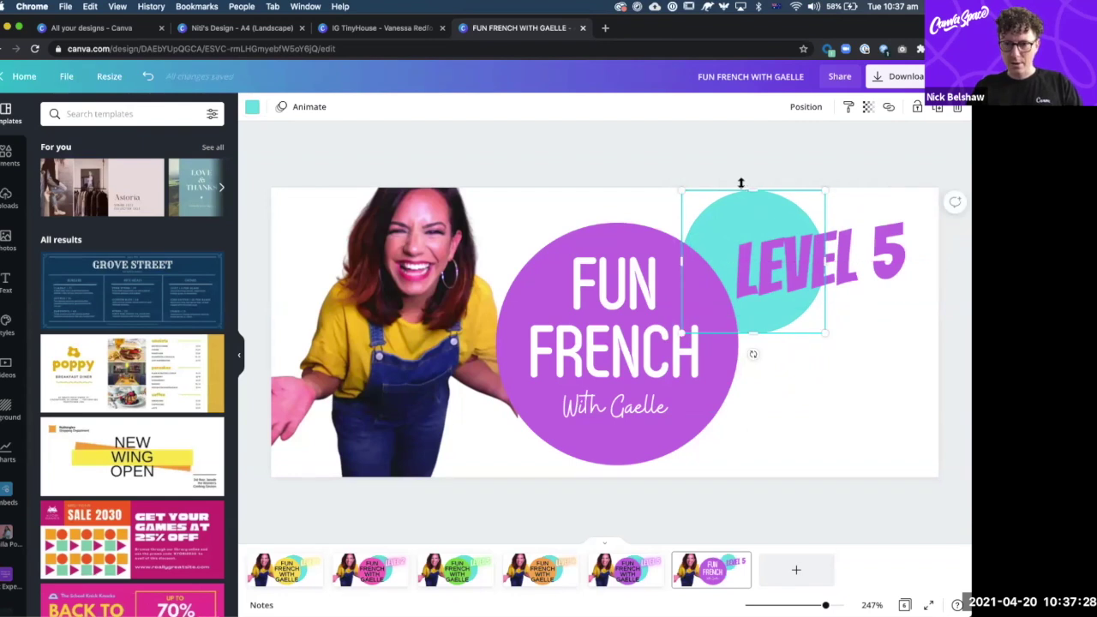
click(809, 108)
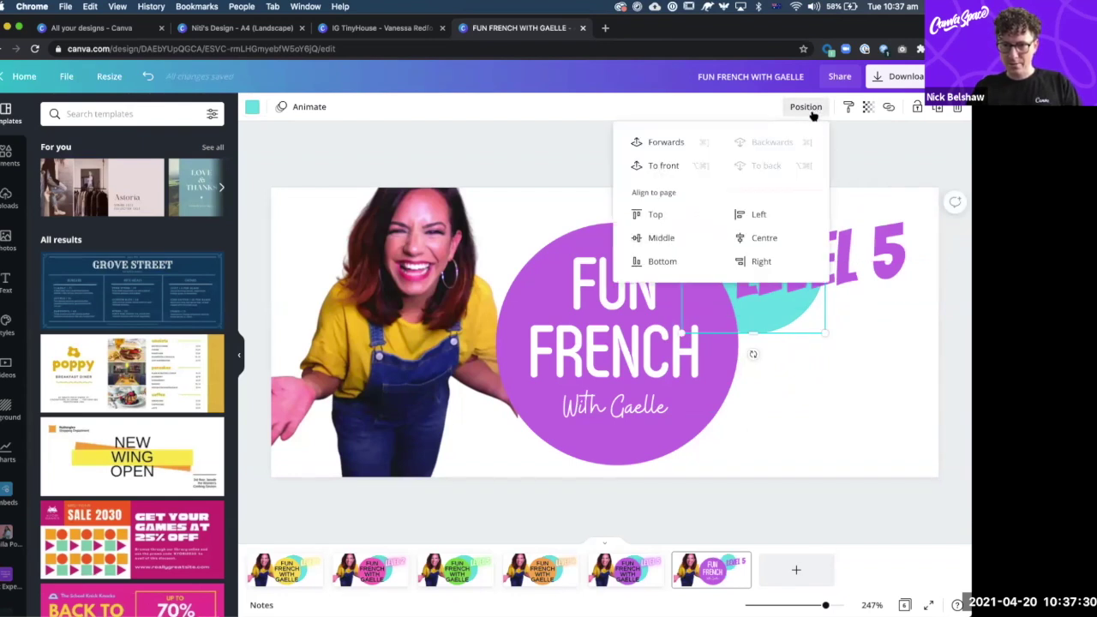
click(662, 143)
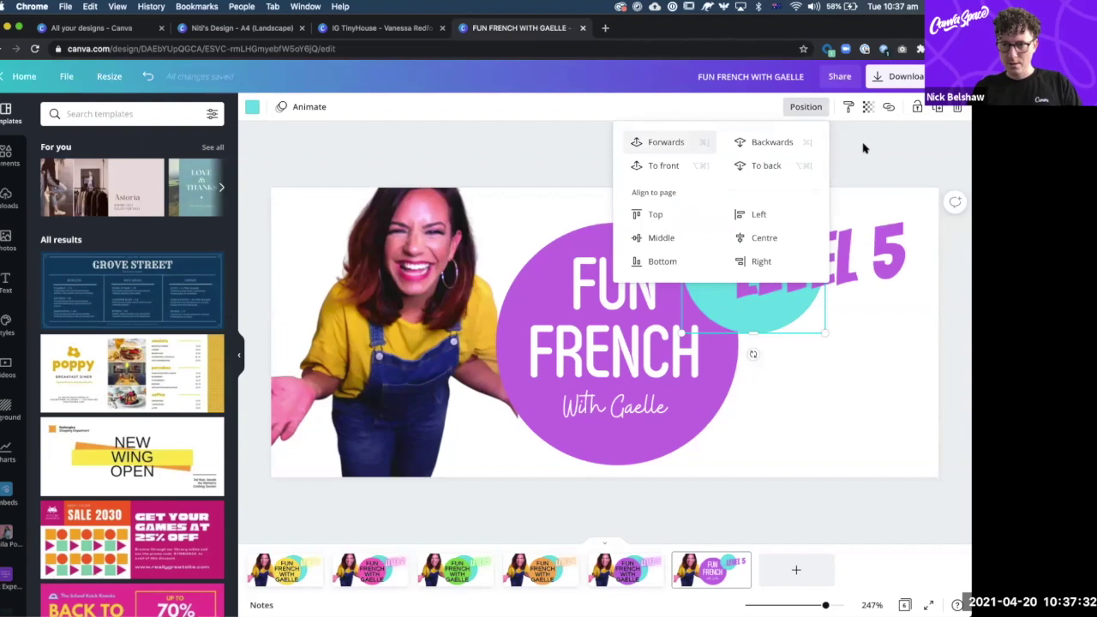
click(740, 299)
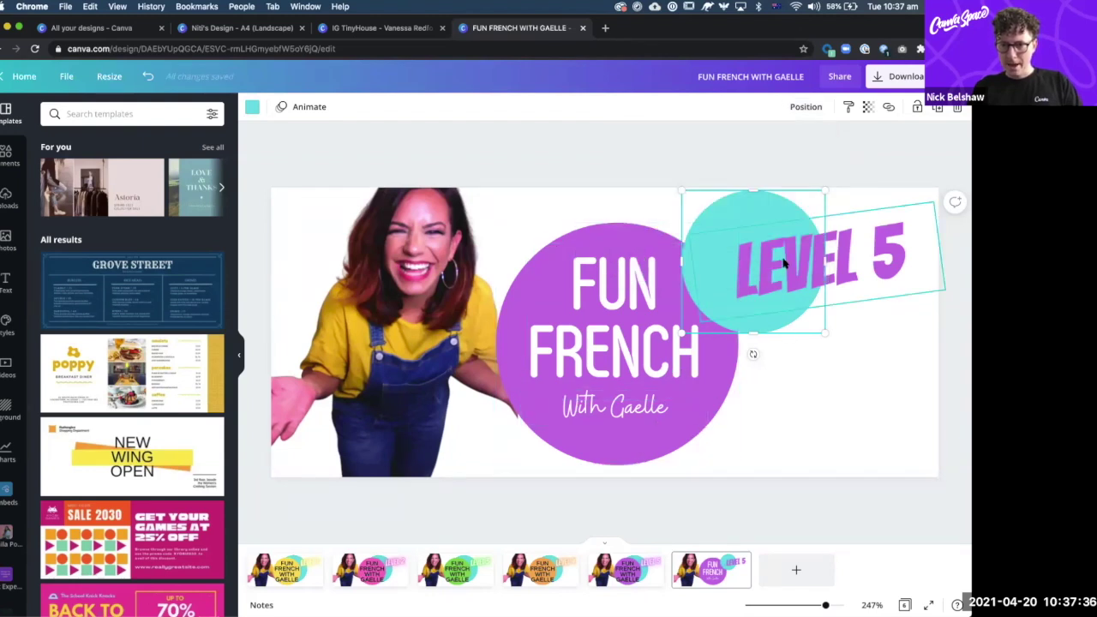
- Replace the tilted "LEVEL 5" text with a copy of "FUN FRENCH" placed over the turquoise circle and reworded as "LEVEL"
click(913, 267)
key(BackSpace)
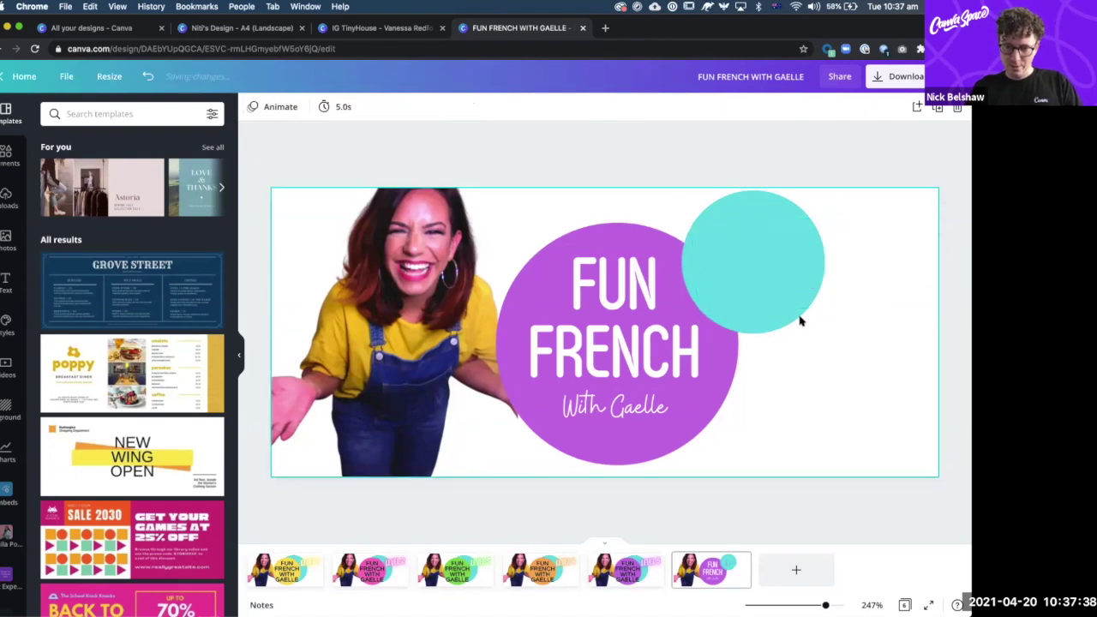
click(603, 302)
drag(649, 282, 756, 240)
double_click(757, 238)
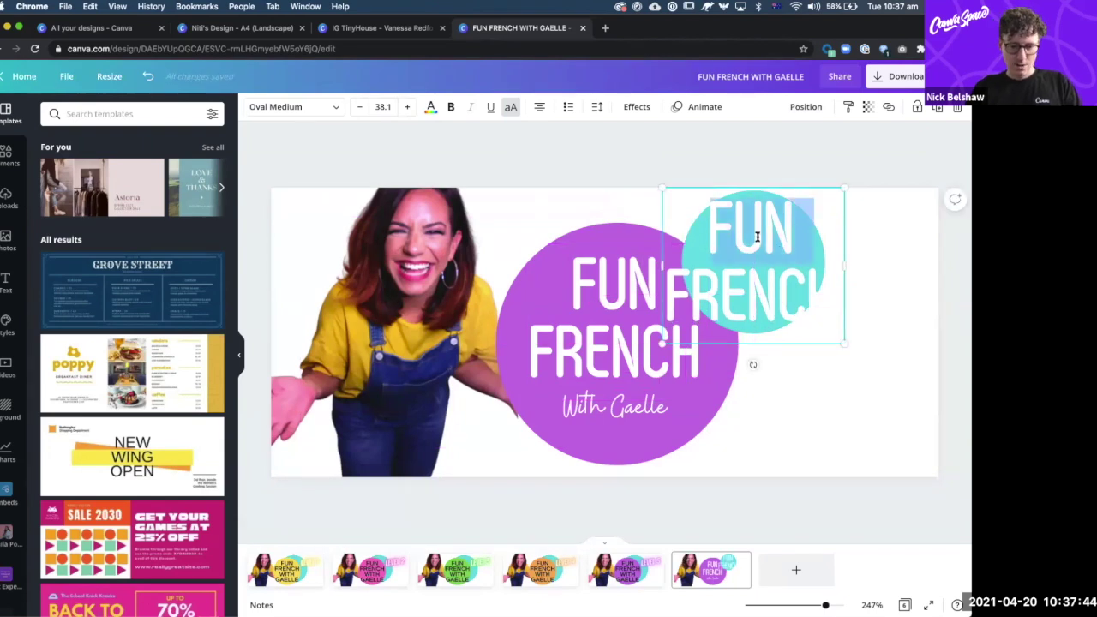
key(ctrl+a)
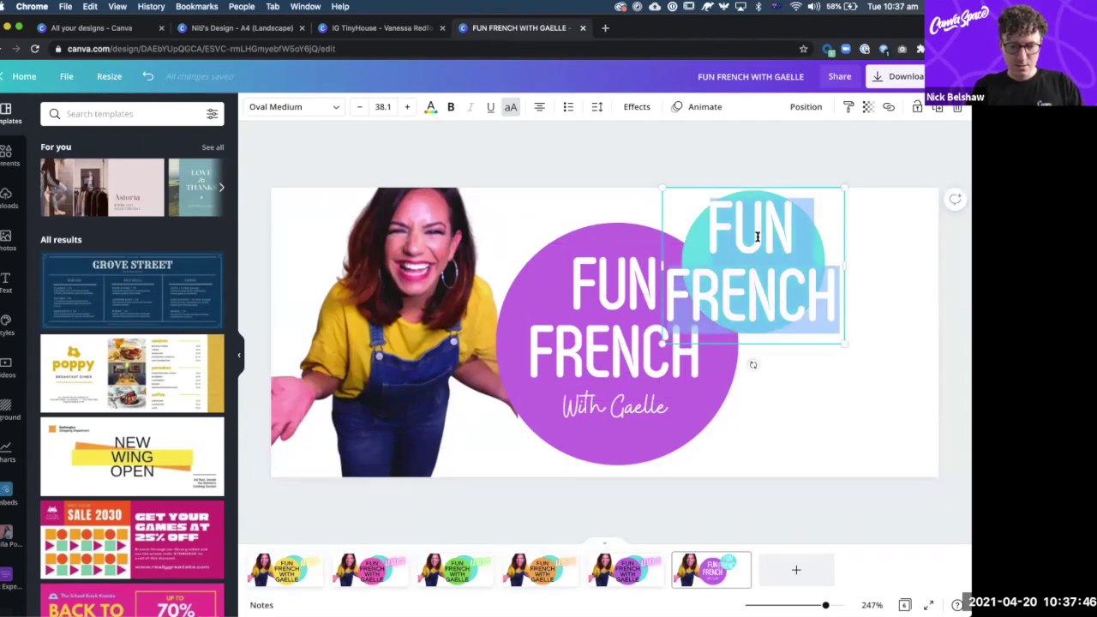
text(LEVEL)
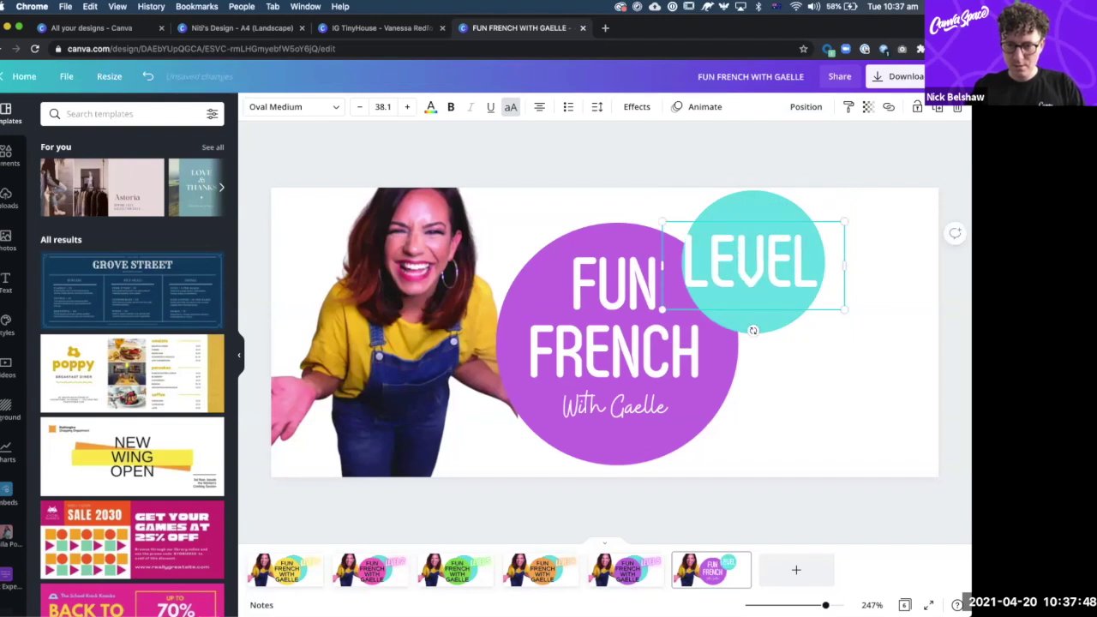
- Shrink "LEVEL" to about size 18.8 inside the turquoise circle and add a copy directly below it reading "5"
drag(843, 219, 801, 241)
click(876, 249)
mouse_move(752, 271)
mouse_down()
mouse_move(757, 243)
mouse_move(758, 287)
mouse_up()
double_click(756, 283)
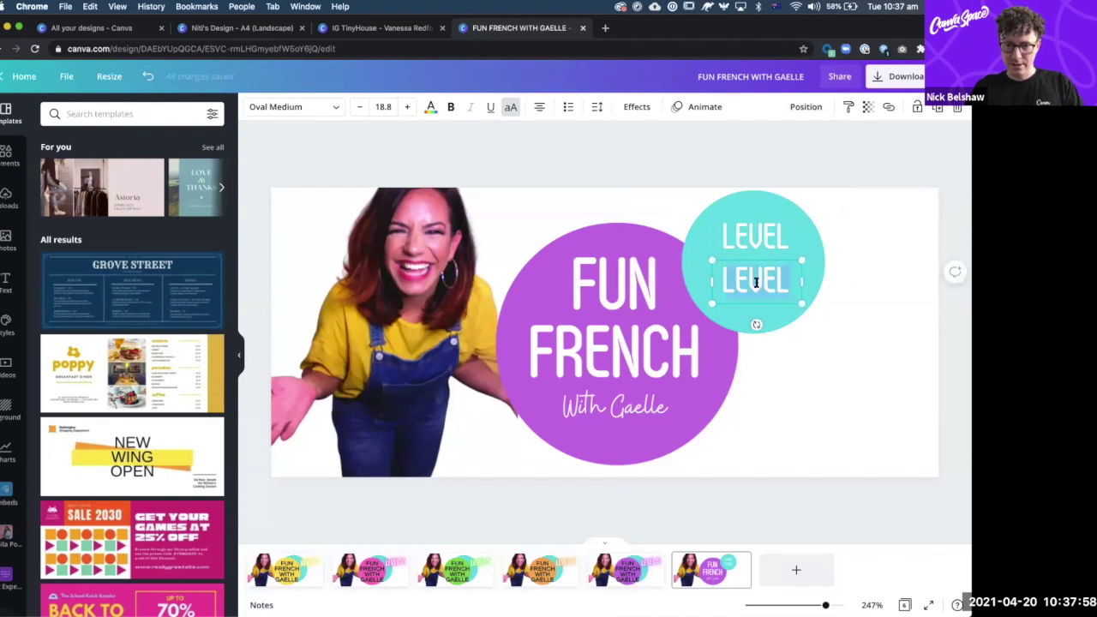
text(5)
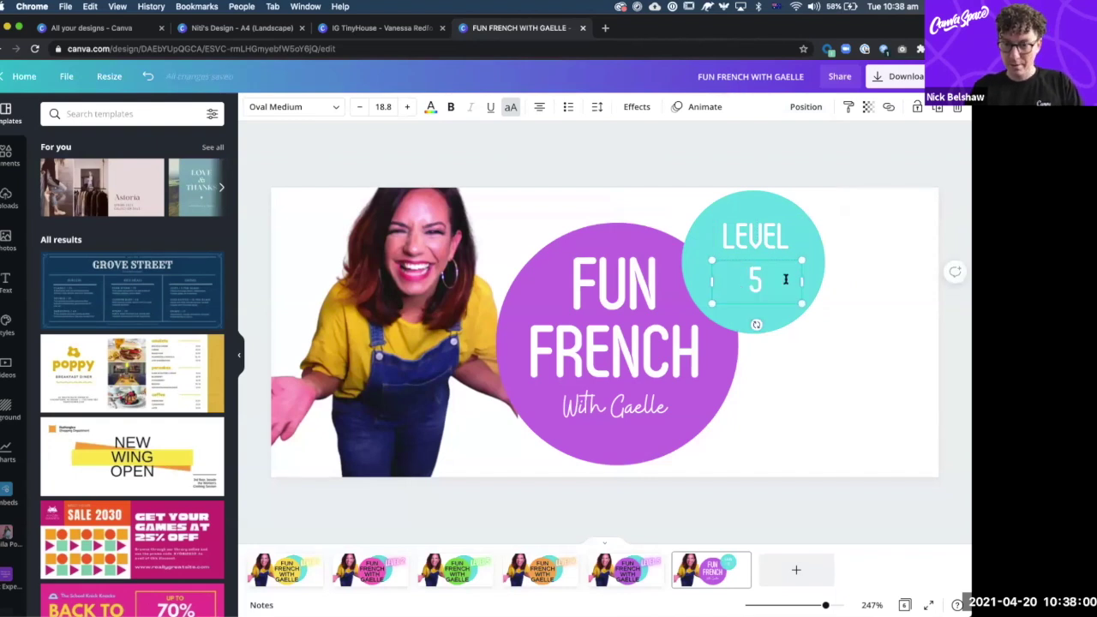
- Enlarge the "5" to about size 34.7 and fine-tune the vertical position of "LEVEL" above it
drag(804, 258, 836, 228)
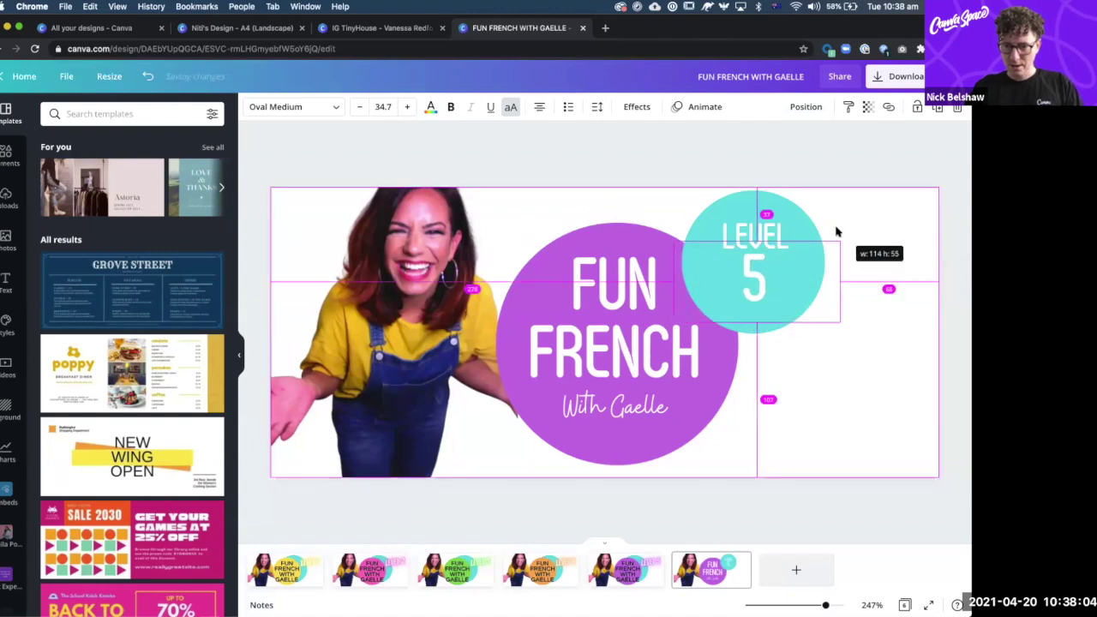
click(883, 177)
click(774, 242)
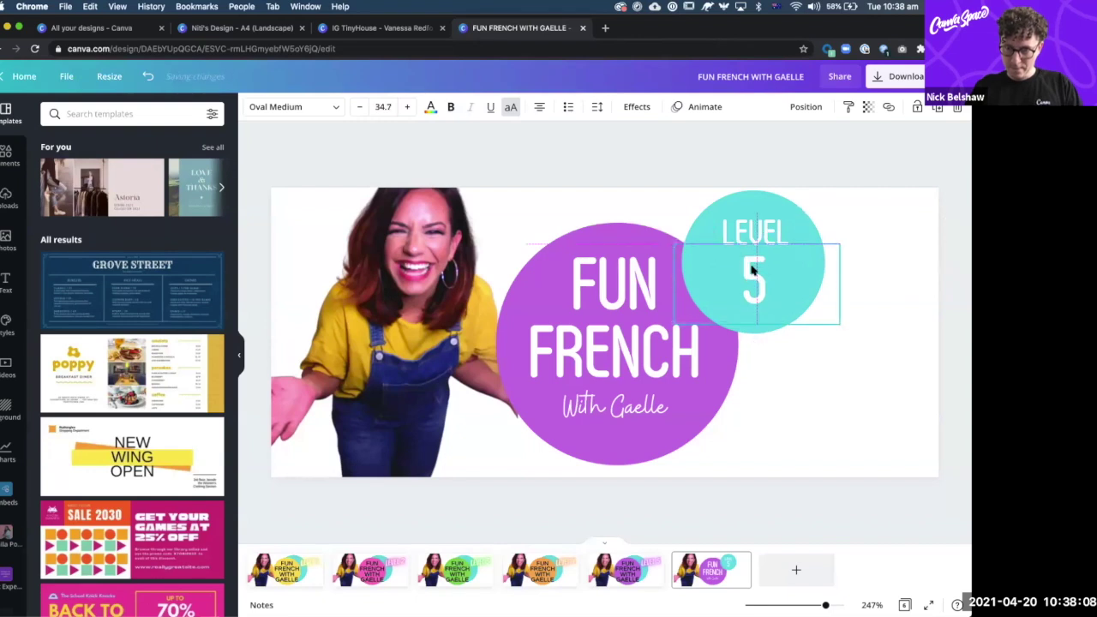
click(783, 180)
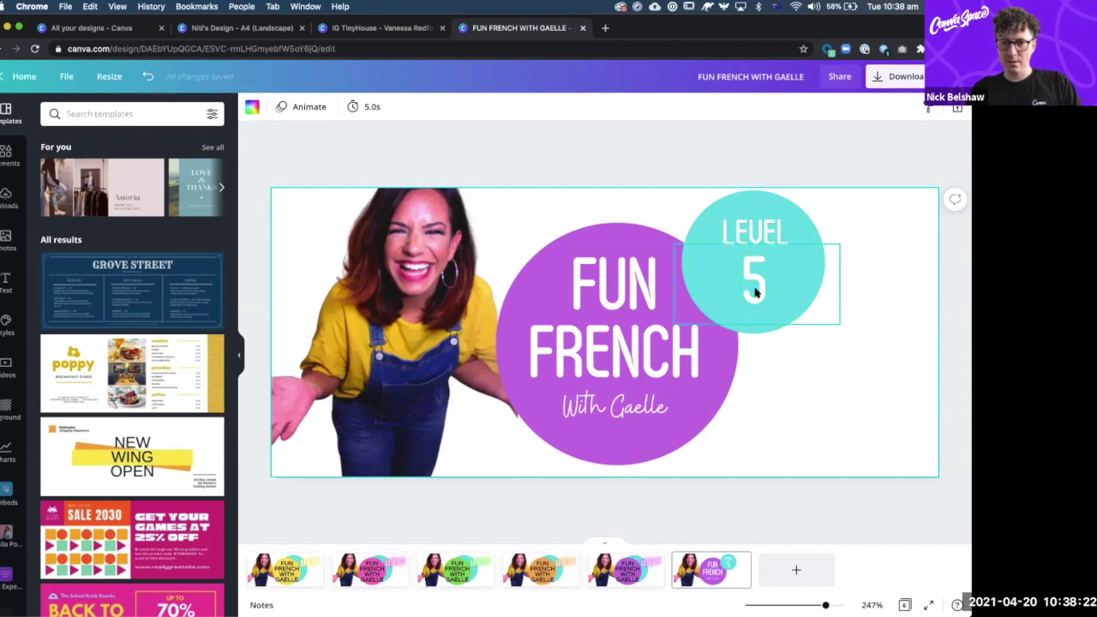
click(759, 233)
key(Down)
key(Down)
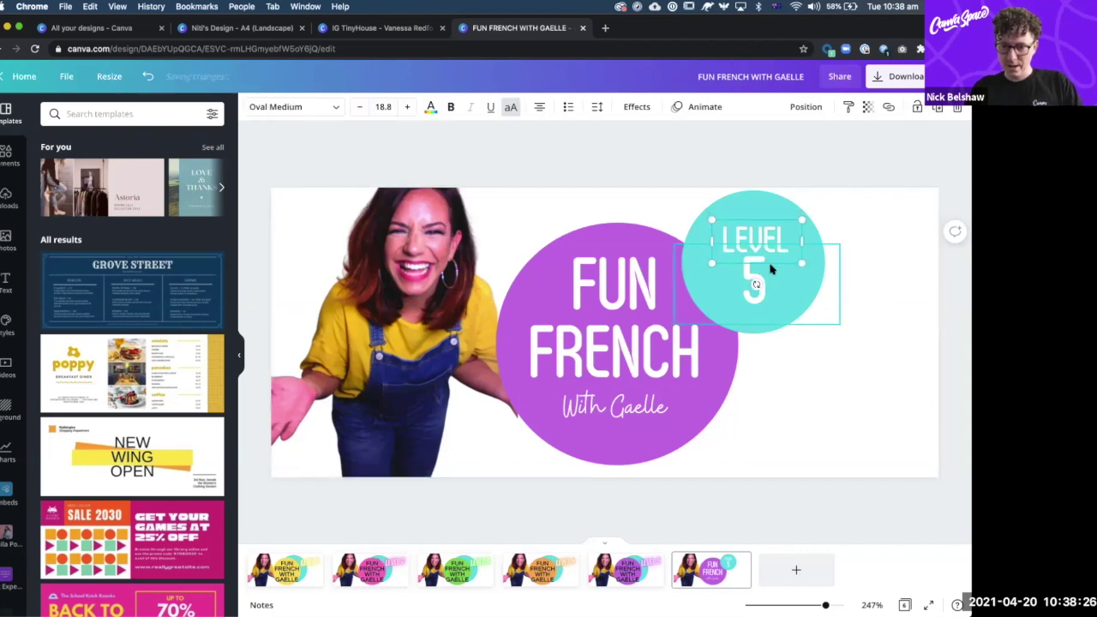
click(849, 190)
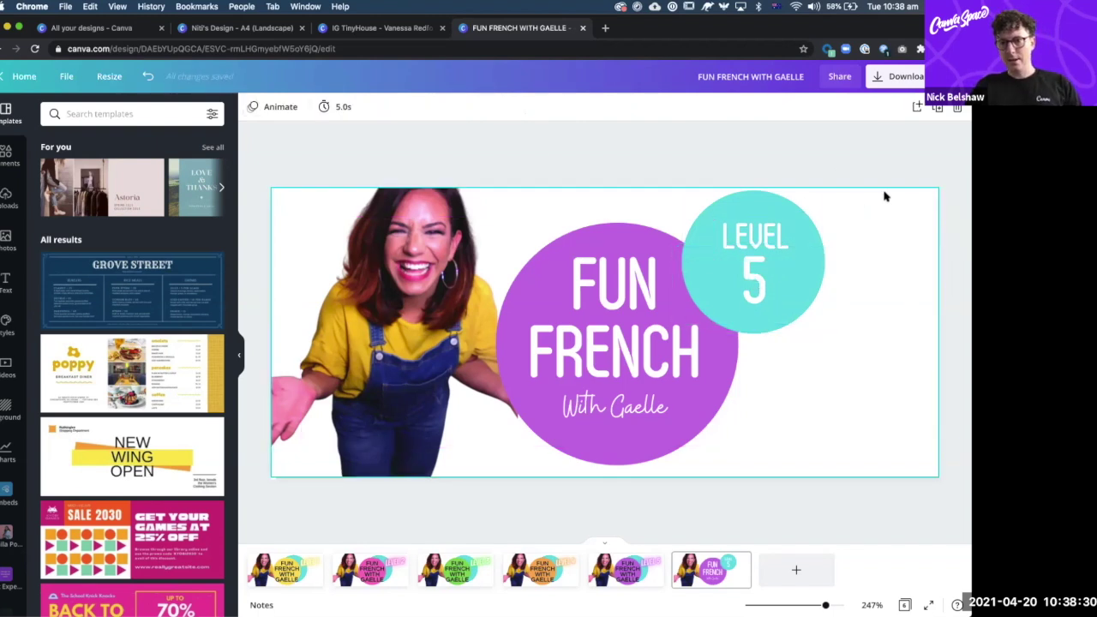
- Group the turquoise circle with "LEVEL" and "5", and rotate the badge slightly clockwise
drag(886, 197, 741, 335)
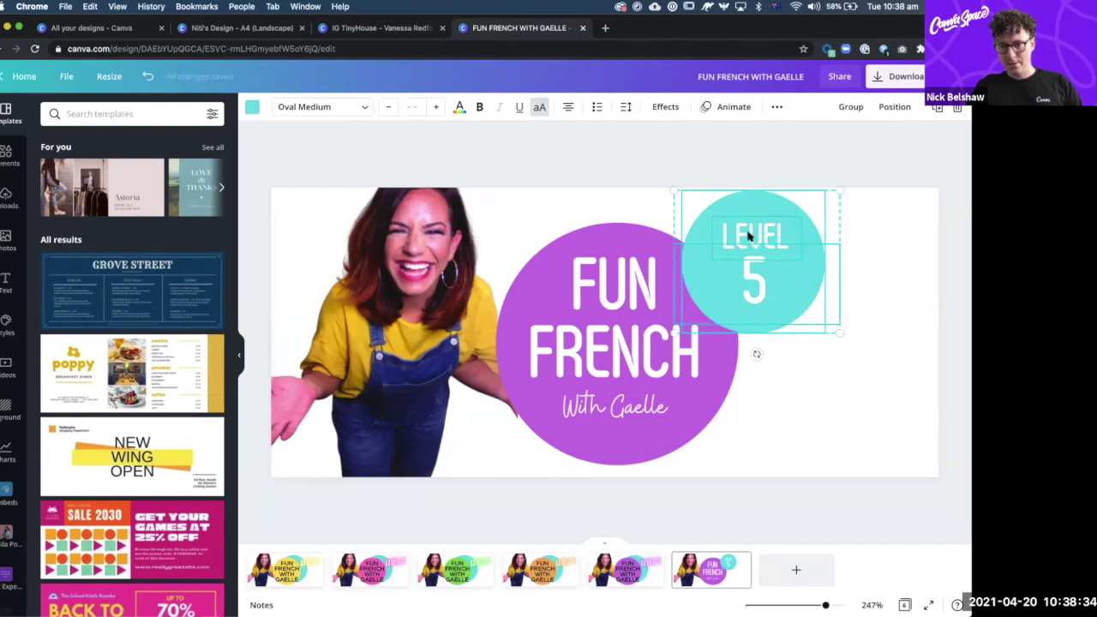
click(851, 108)
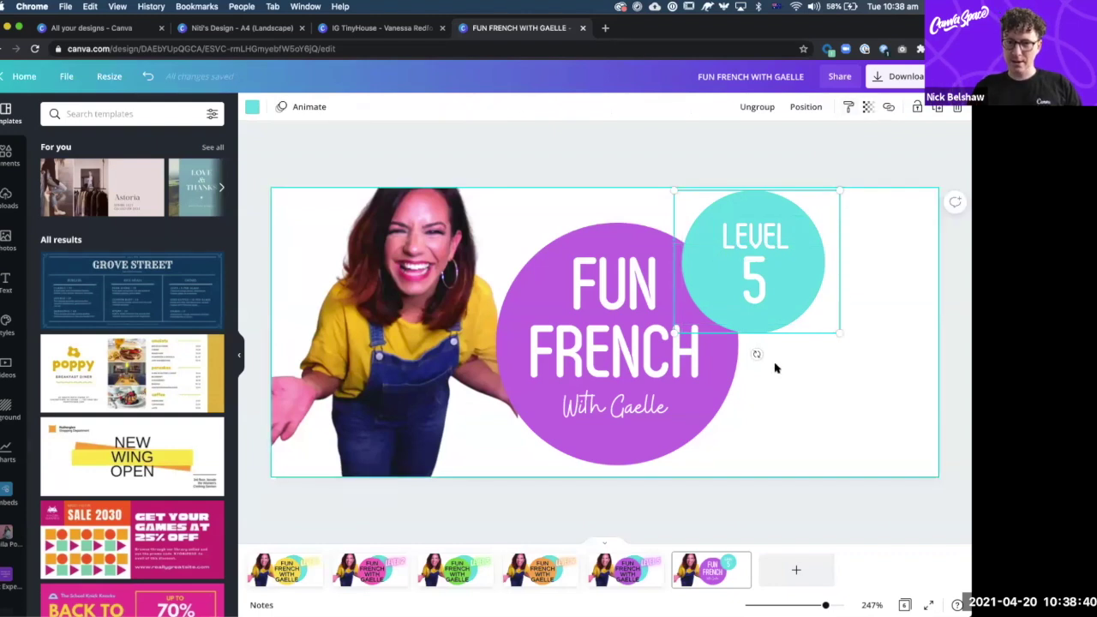
mouse_move(751, 353)
mouse_down()
mouse_move(731, 353)
mouse_move(751, 341)
mouse_up()
click(812, 167)
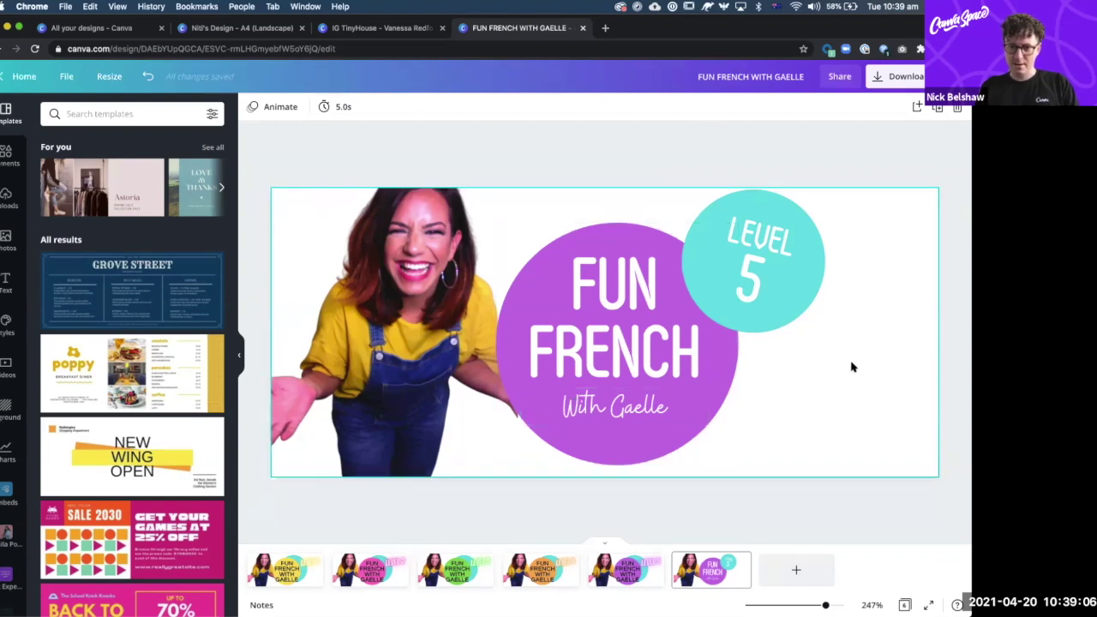
- Apply the crumpled grid-paper texture from the recently used backgrounds as the page background
click(927, 203)
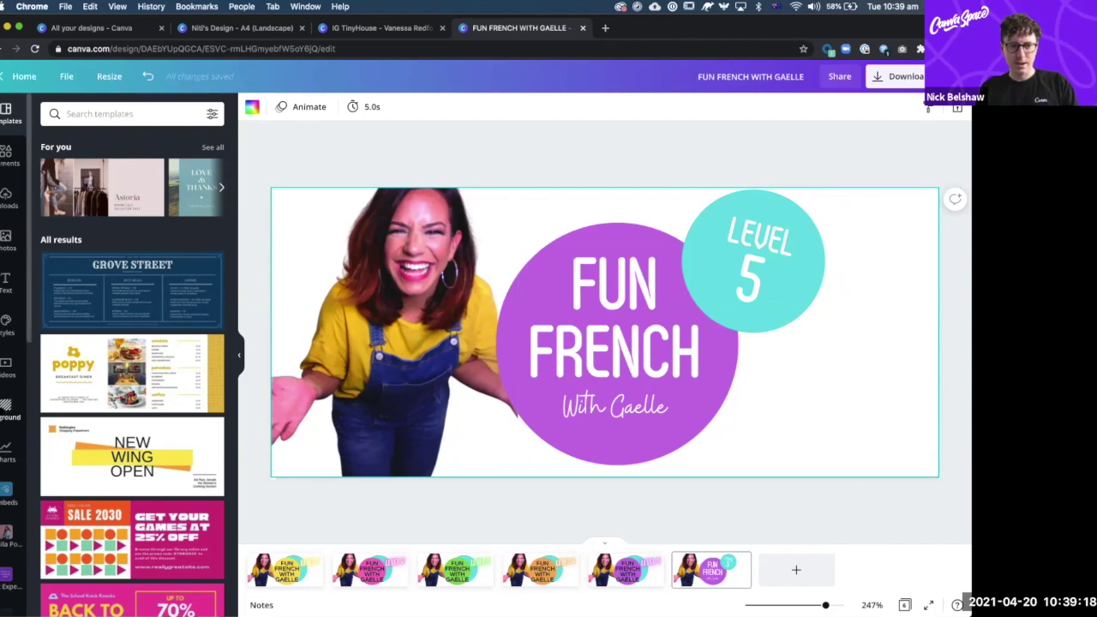
click(7, 408)
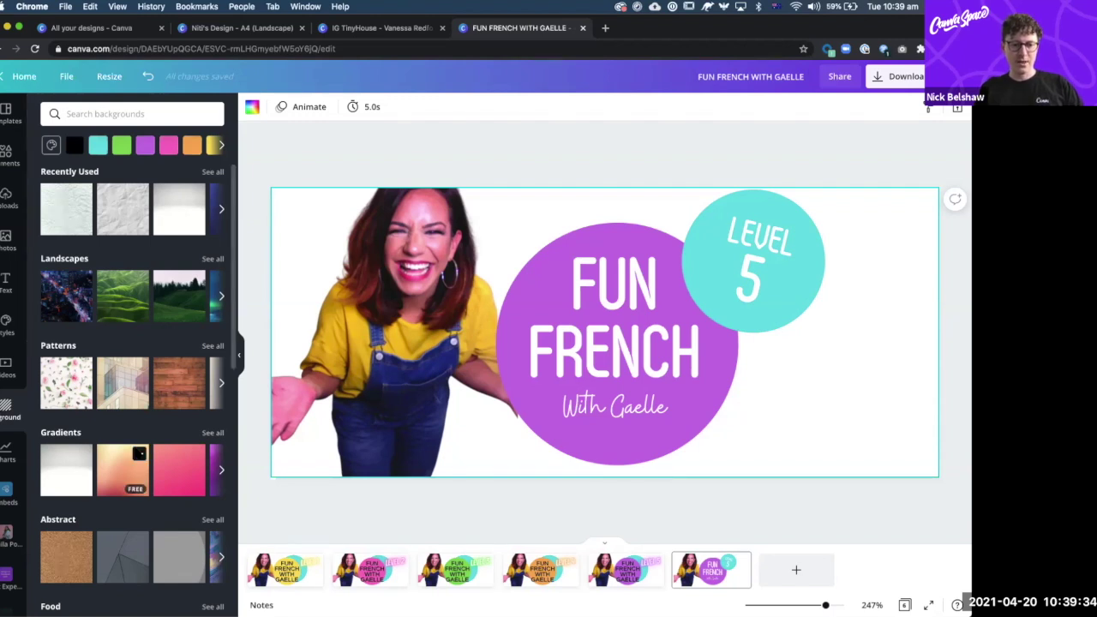
scroll(135, 452, down, 5)
scroll(135, 453, down, 1)
scroll(136, 452, down, 2)
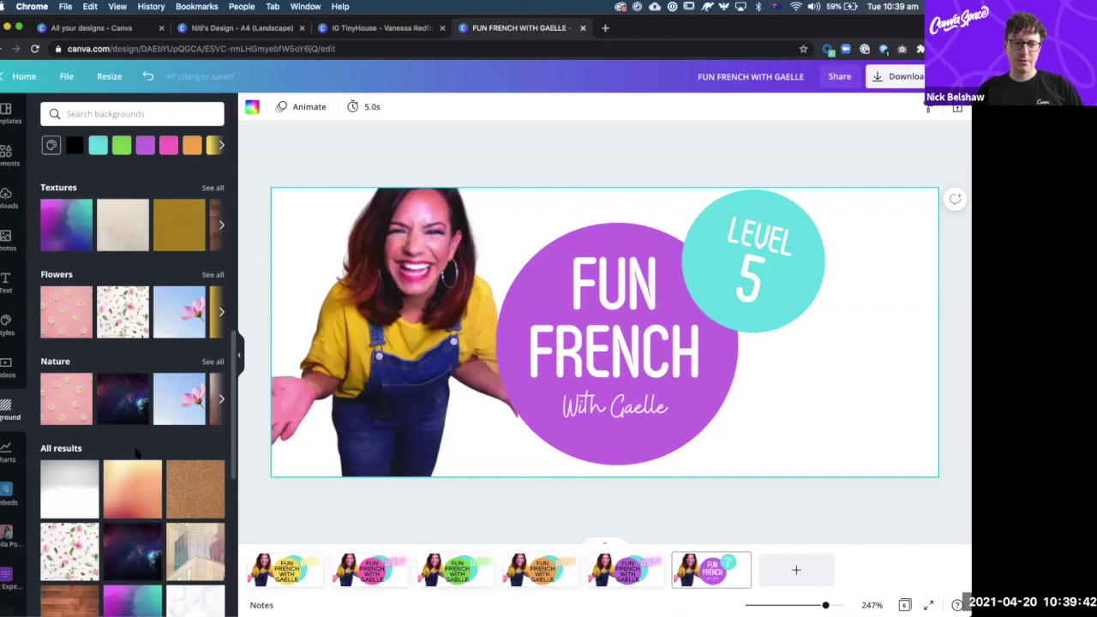
scroll(135, 453, up, 10)
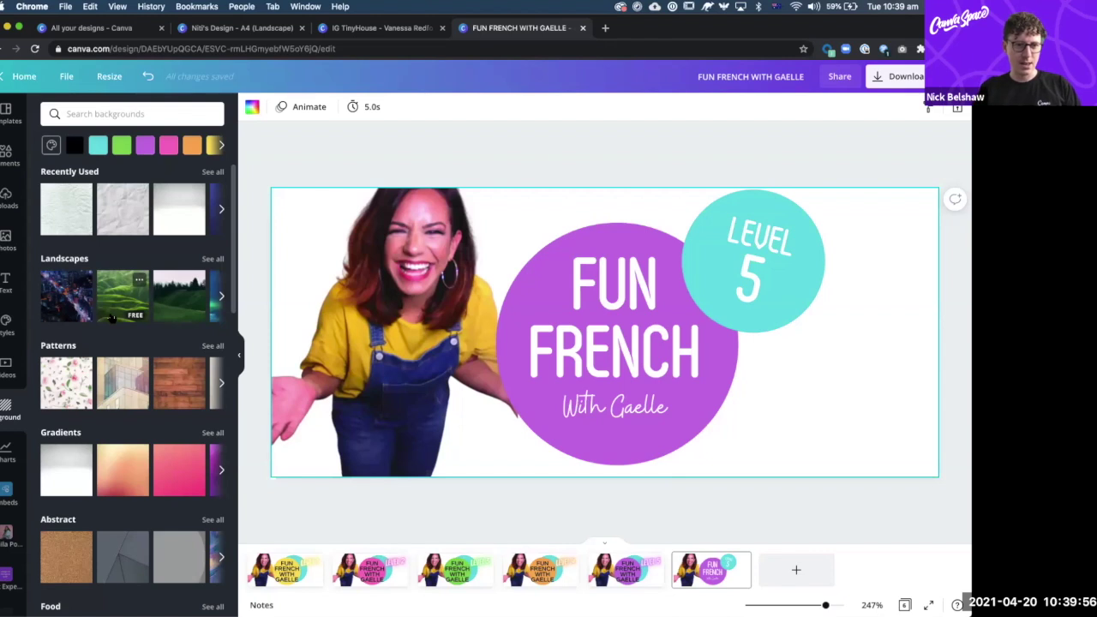
click(210, 172)
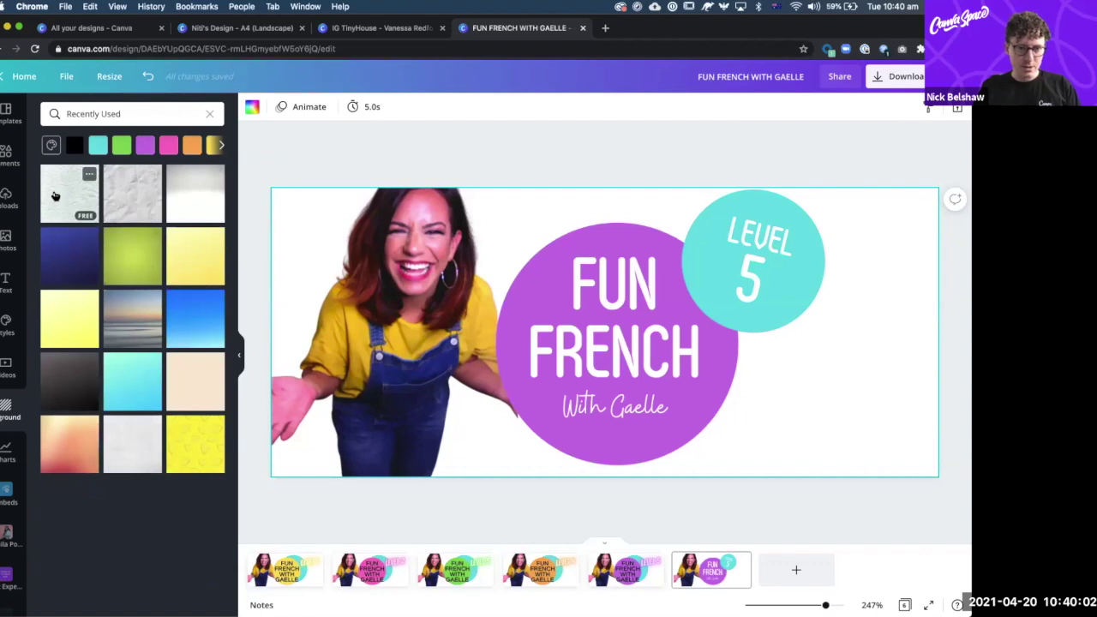
click(62, 190)
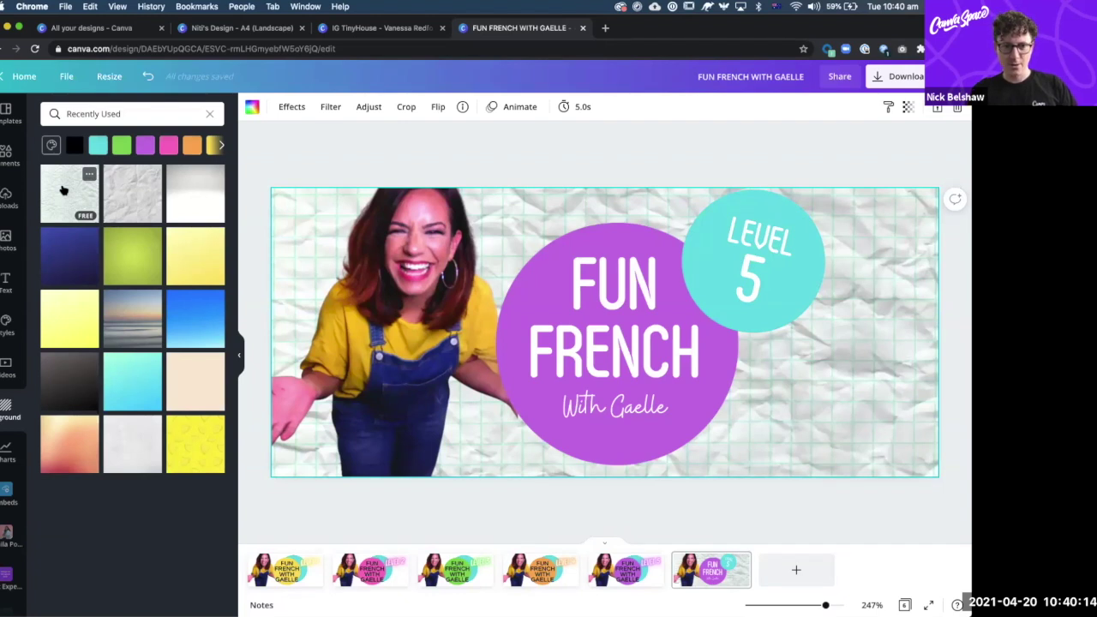
click(520, 148)
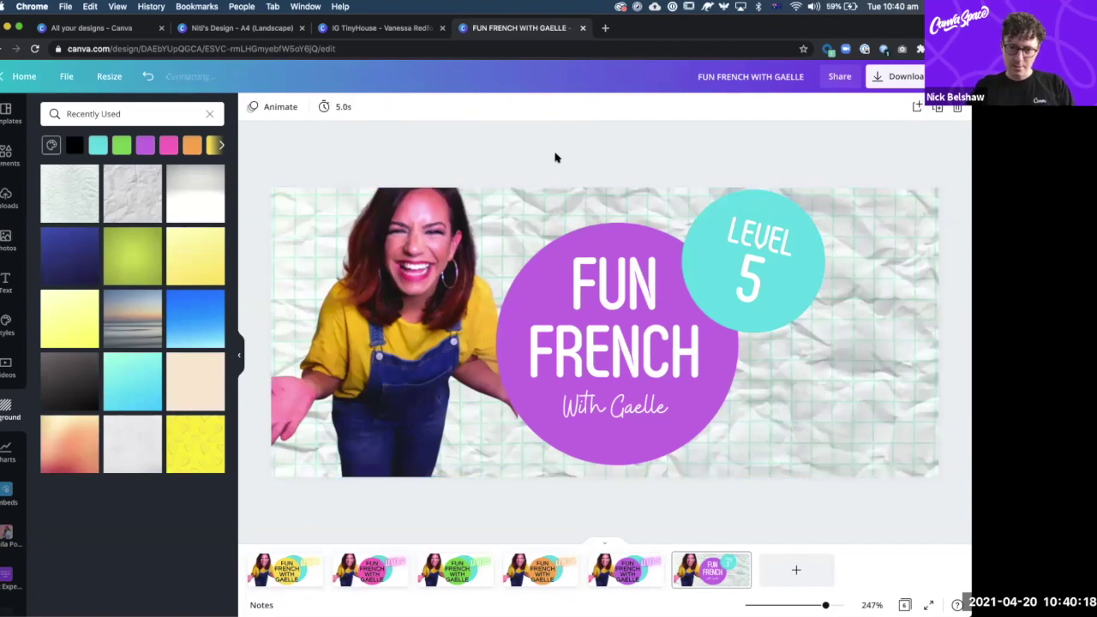
- Select the purple title circle, its text, the level badge and the woman's photo, and shift them right to centre the composition
drag(496, 150, 779, 454)
shift+click(452, 260)
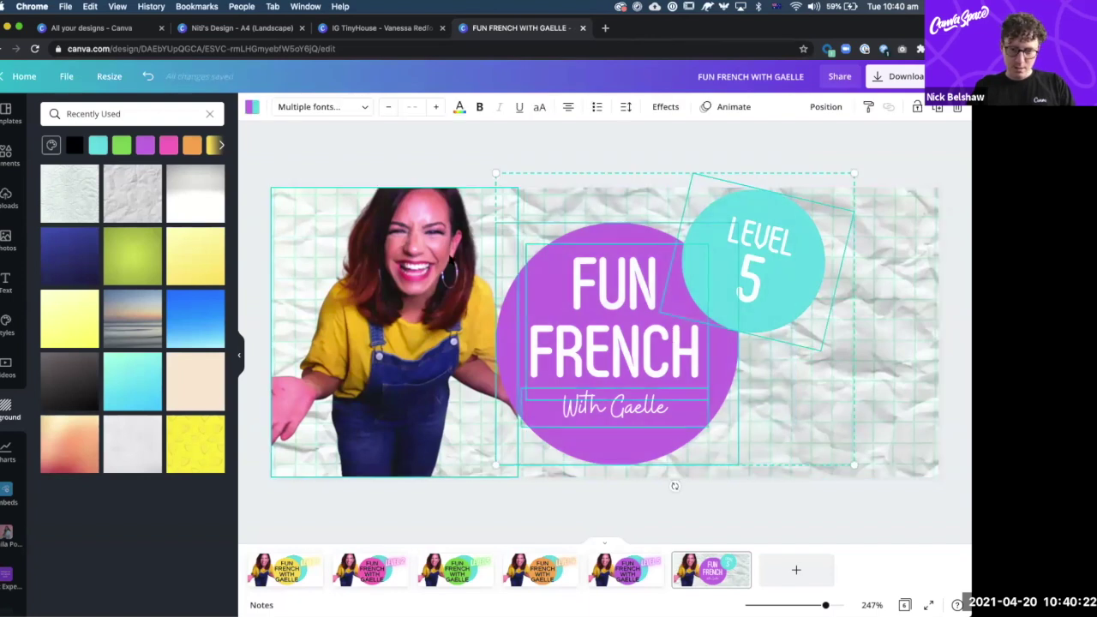
drag(631, 276, 668, 277)
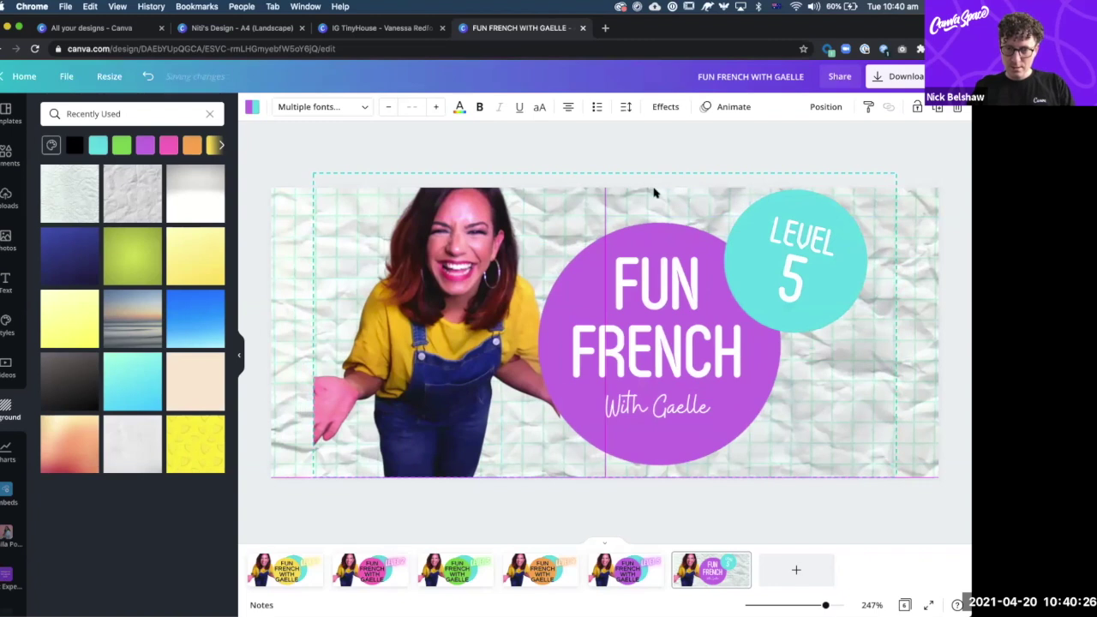
click(636, 143)
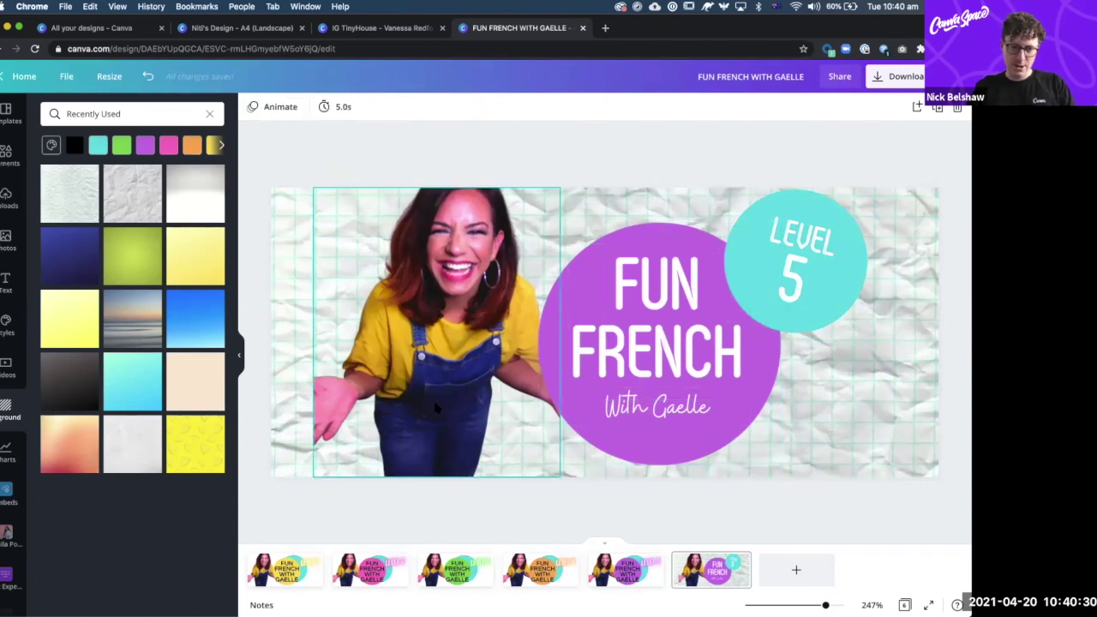
- Move the woman's photo slightly left and extend its crop on both sides to reveal her full arms and hands
drag(436, 405, 407, 405)
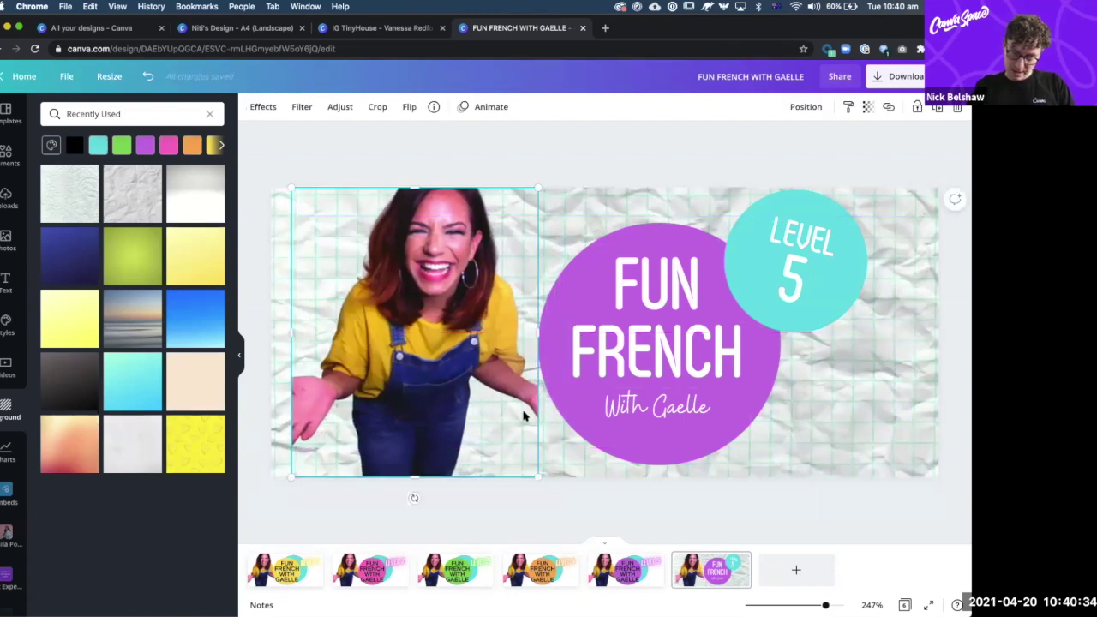
drag(537, 348, 606, 345)
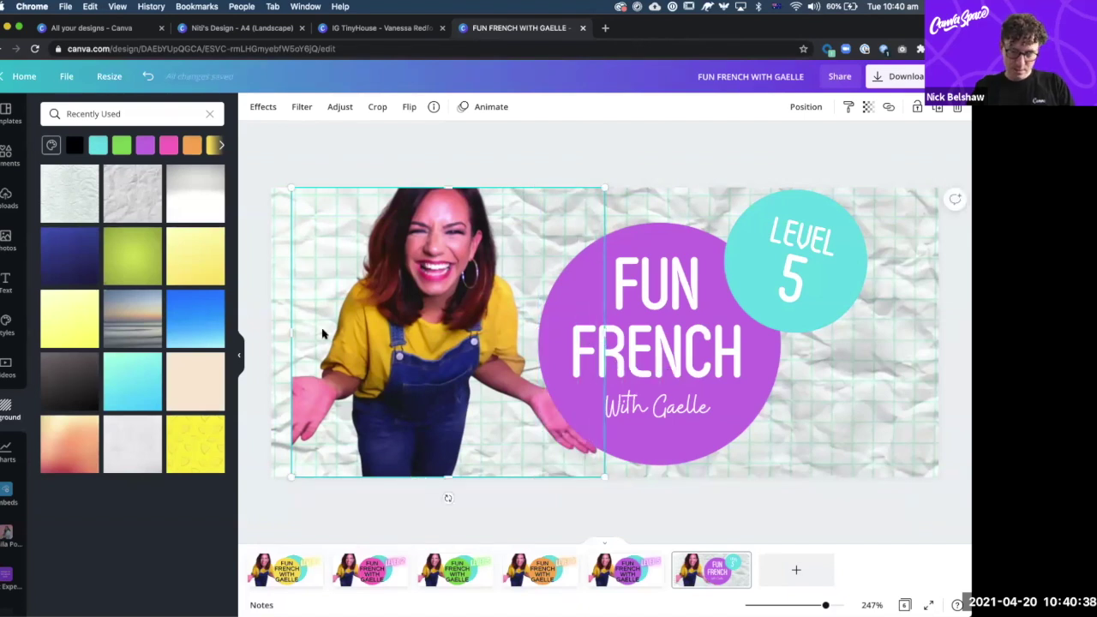
drag(264, 328, 268, 328)
click(634, 164)
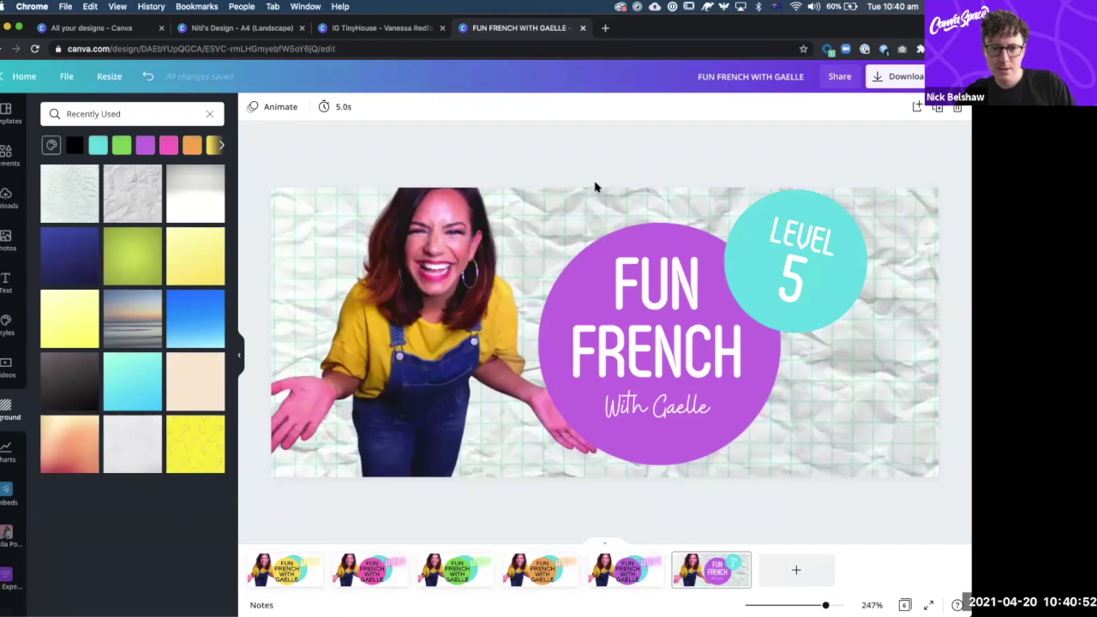
- Apply the Backdrop shadow to the woman's photo and enlarge the photo until her figure fills the banner's height again
click(462, 341)
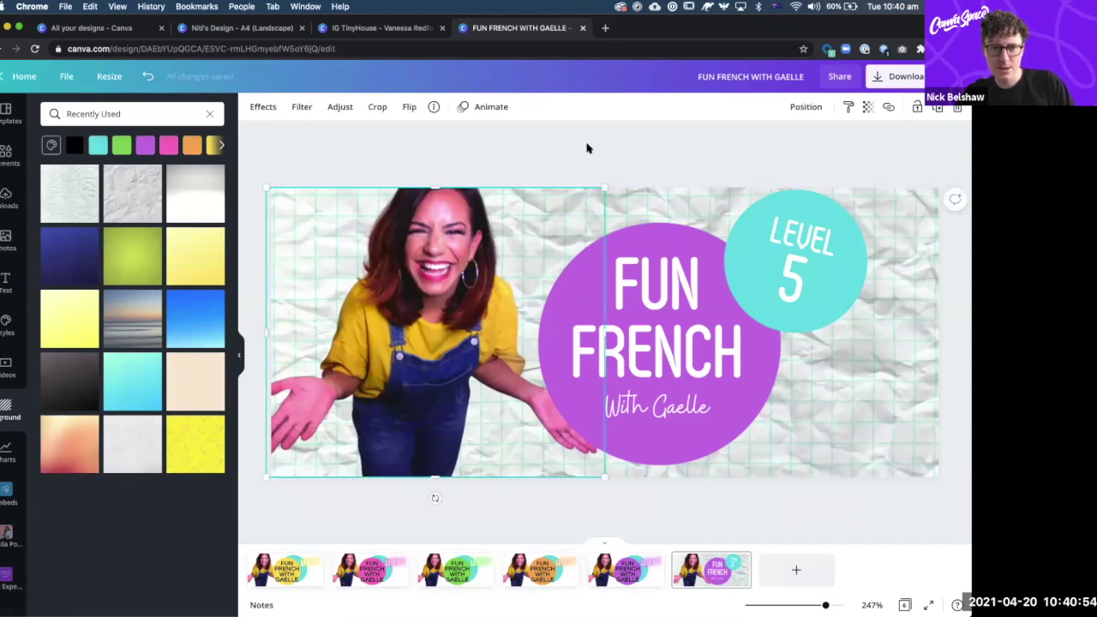
click(265, 108)
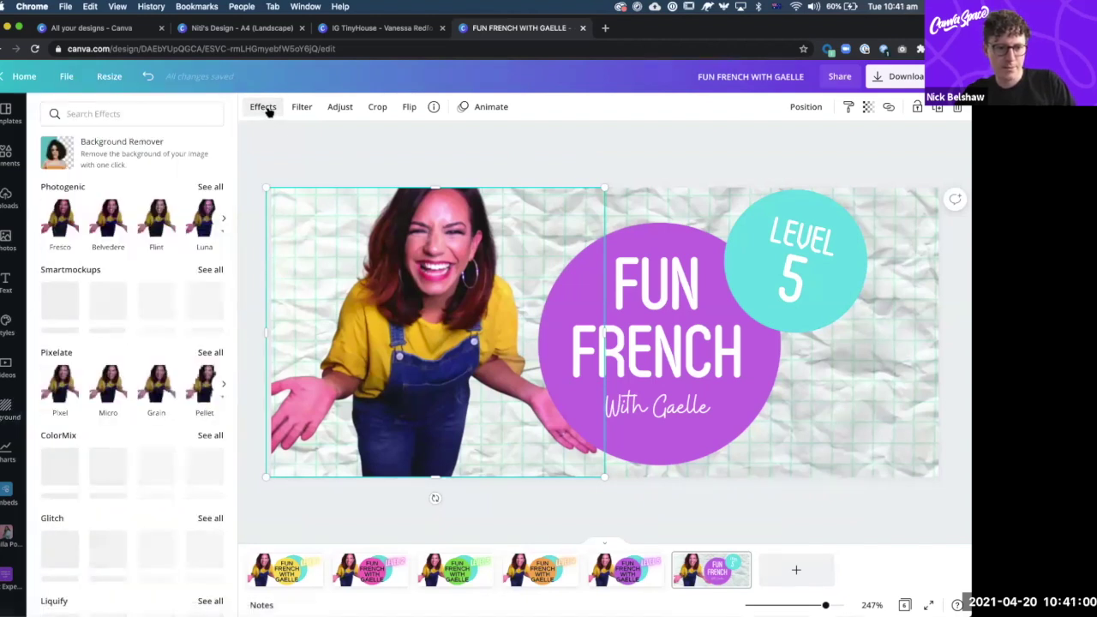
scroll(188, 222, down, 5)
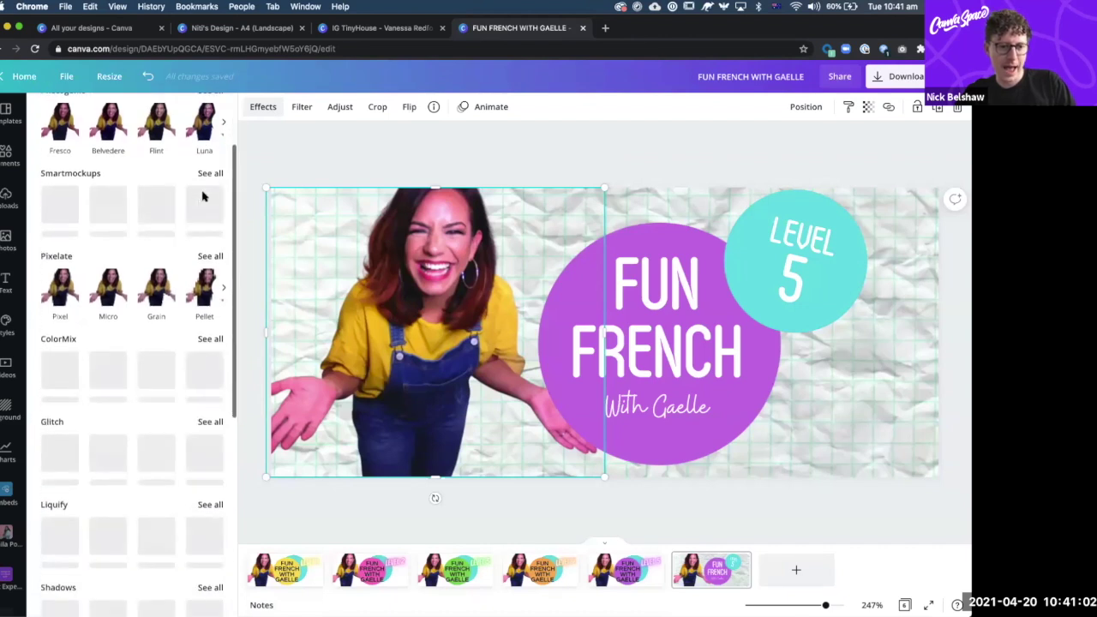
scroll(182, 245, down, 3)
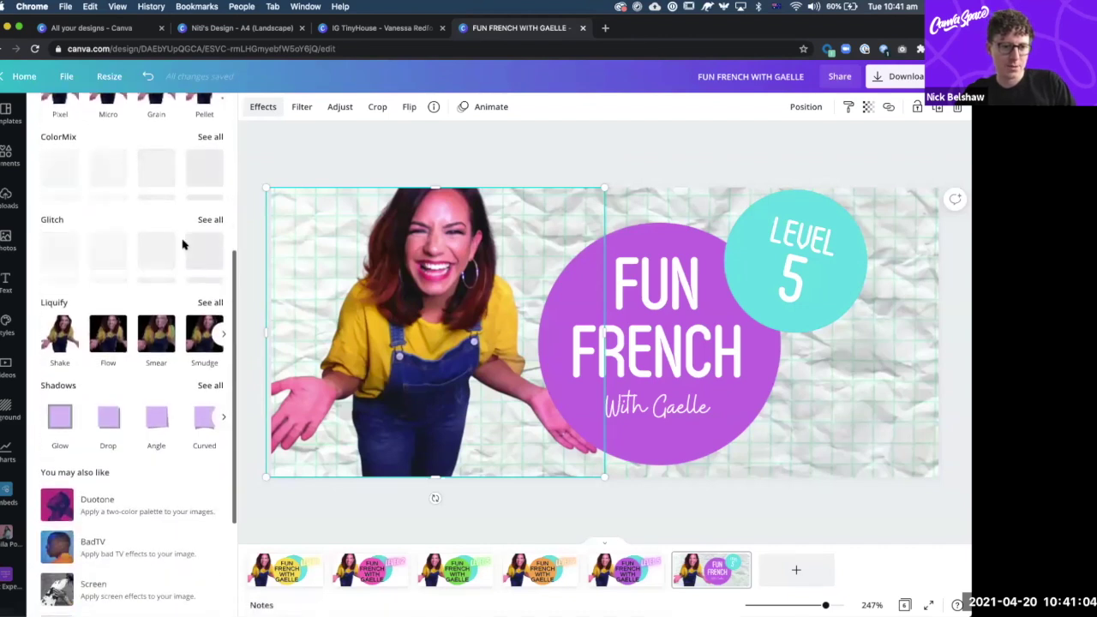
scroll(67, 372, down, 1)
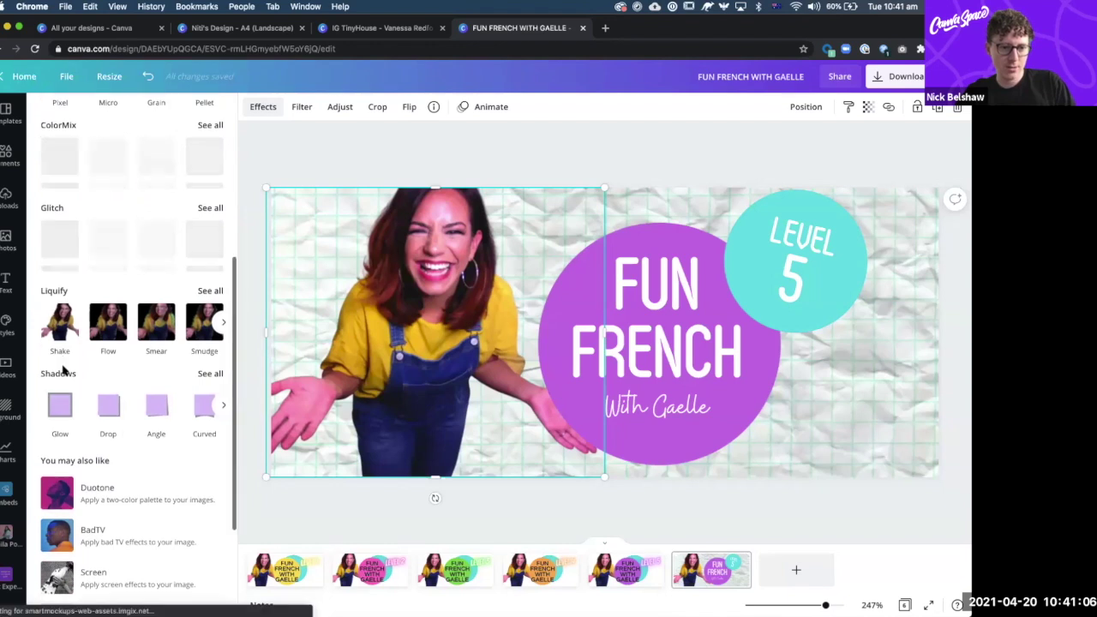
click(210, 375)
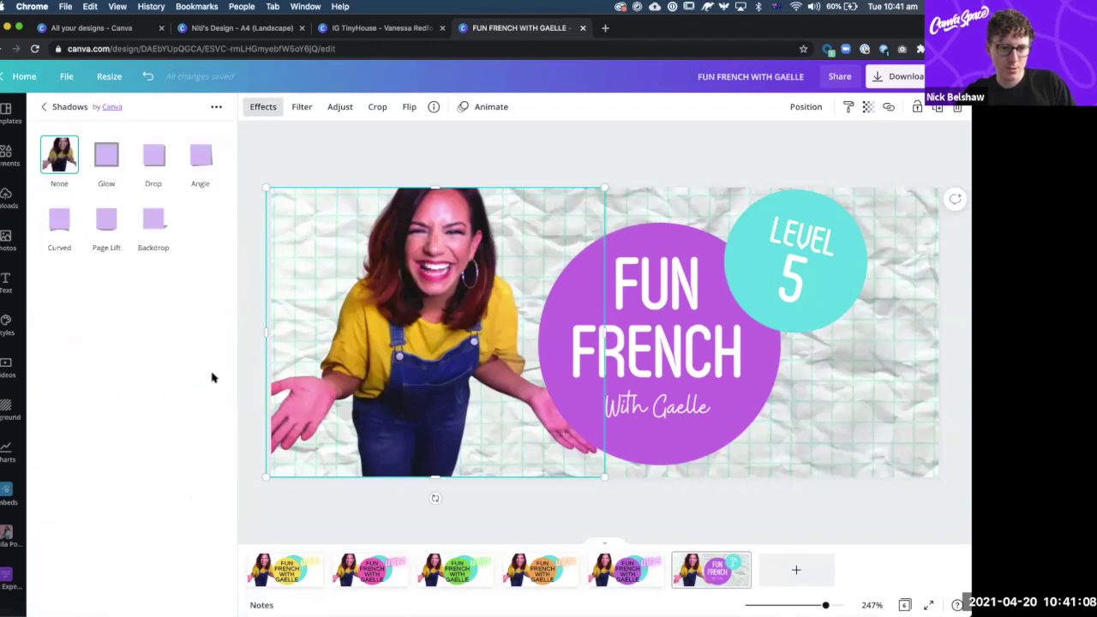
click(153, 222)
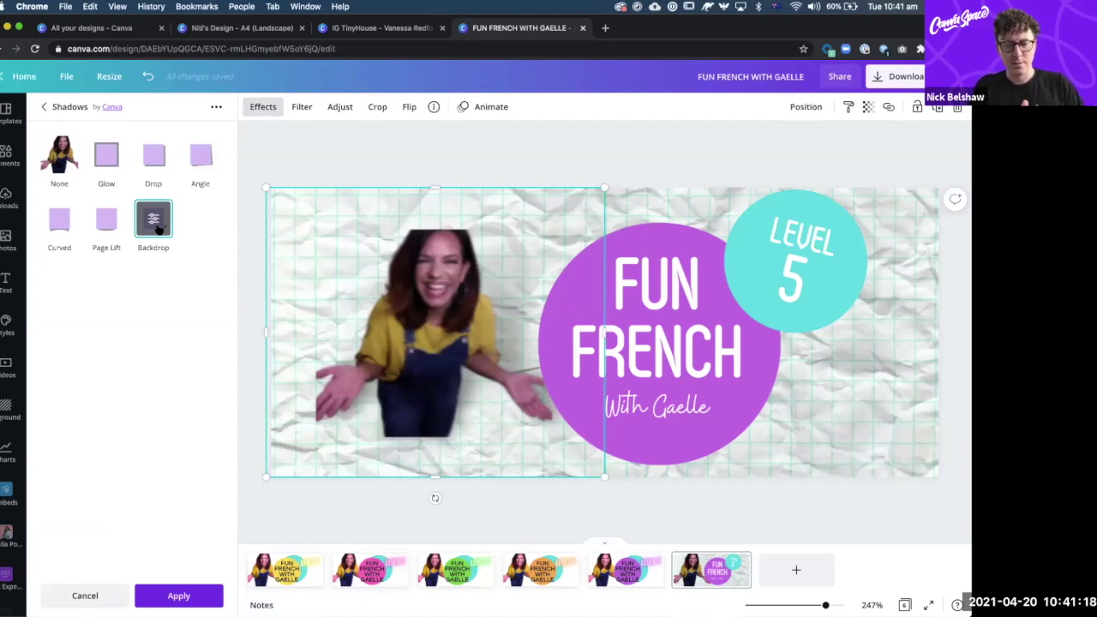
click(155, 223)
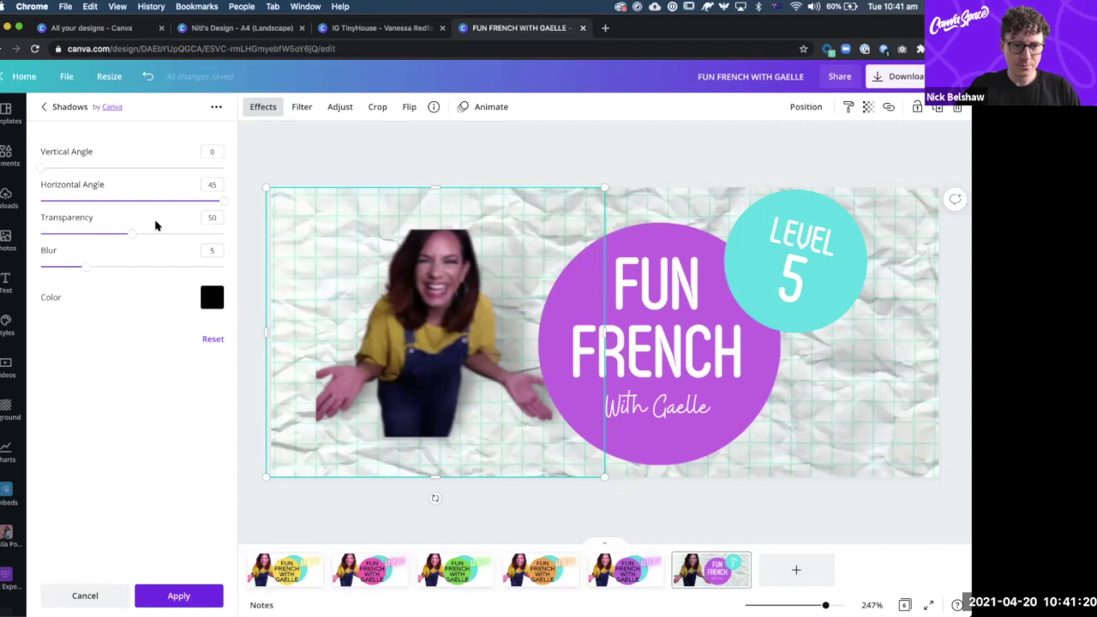
click(45, 109)
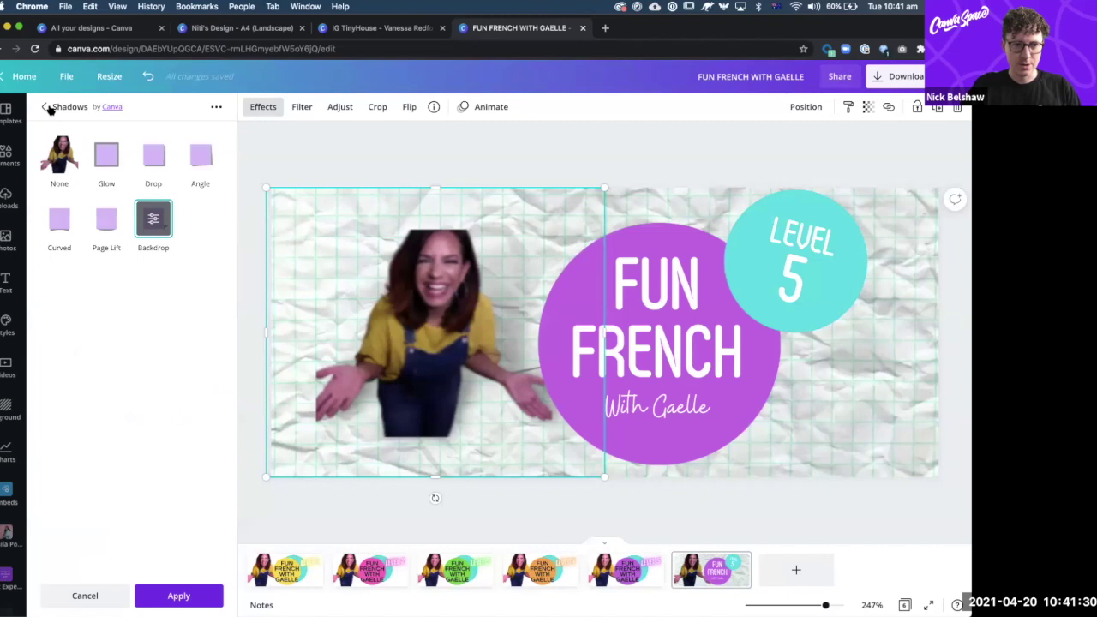
drag(609, 186, 666, 149)
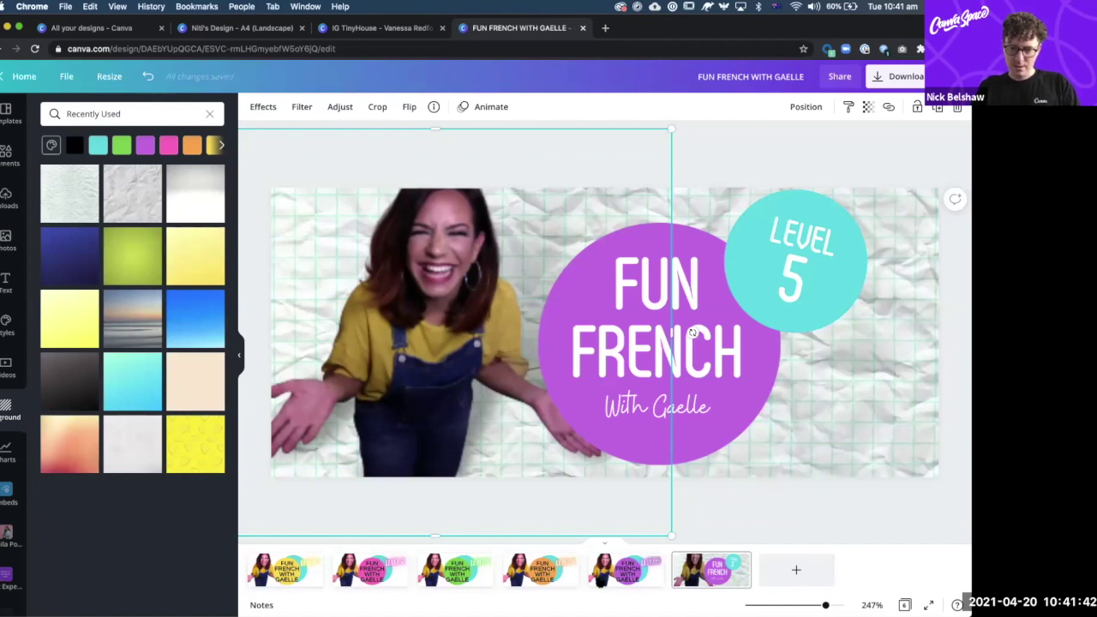
- Check which filter and intensity are applied to the woman's photo on page 5
click(627, 569)
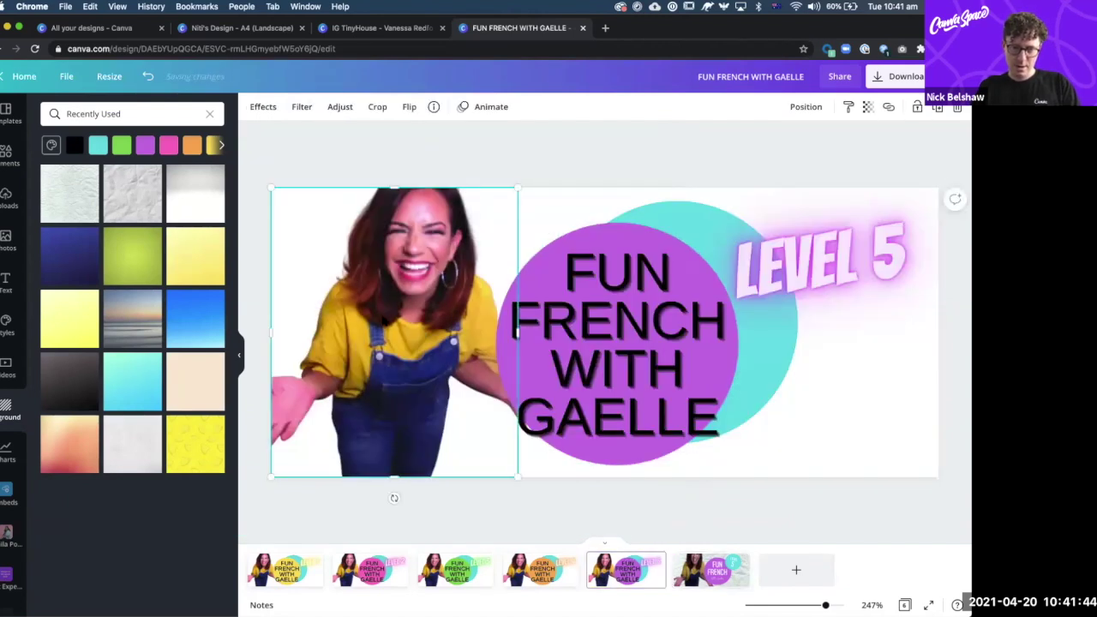
click(301, 109)
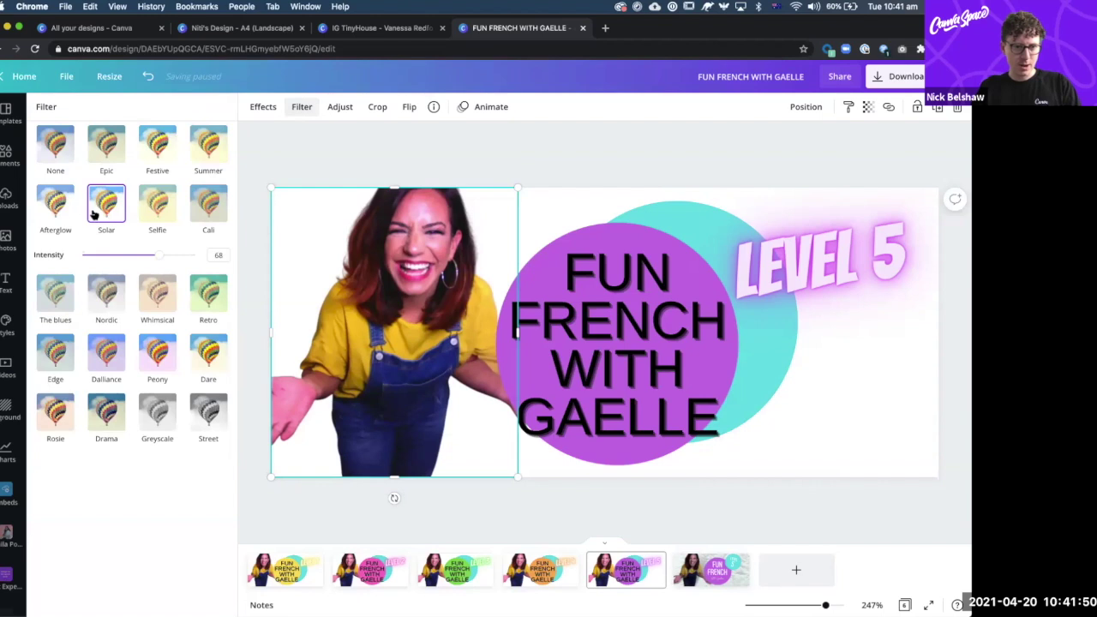
click(219, 256)
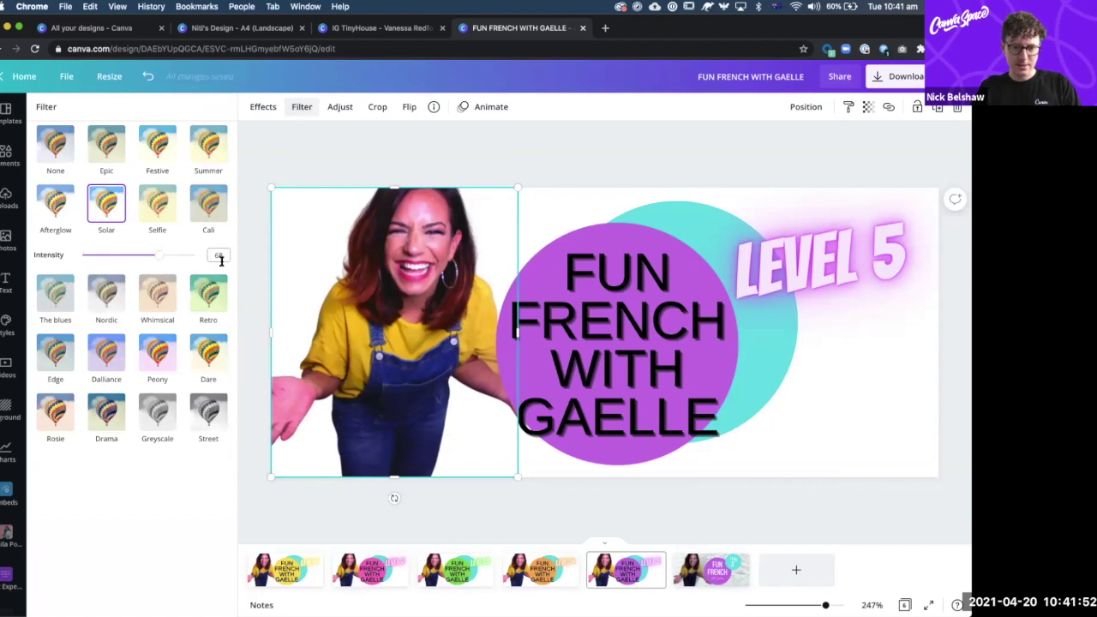
- Apply the Solar filter to the woman's photo on page 6 with an intensity of about 48
click(711, 568)
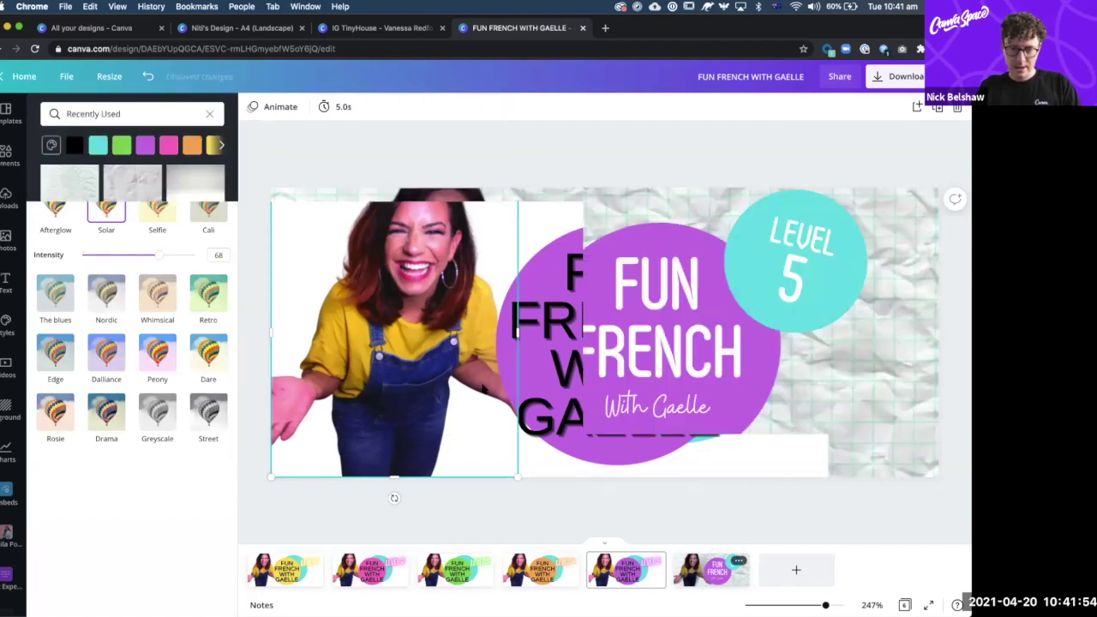
click(330, 162)
click(304, 109)
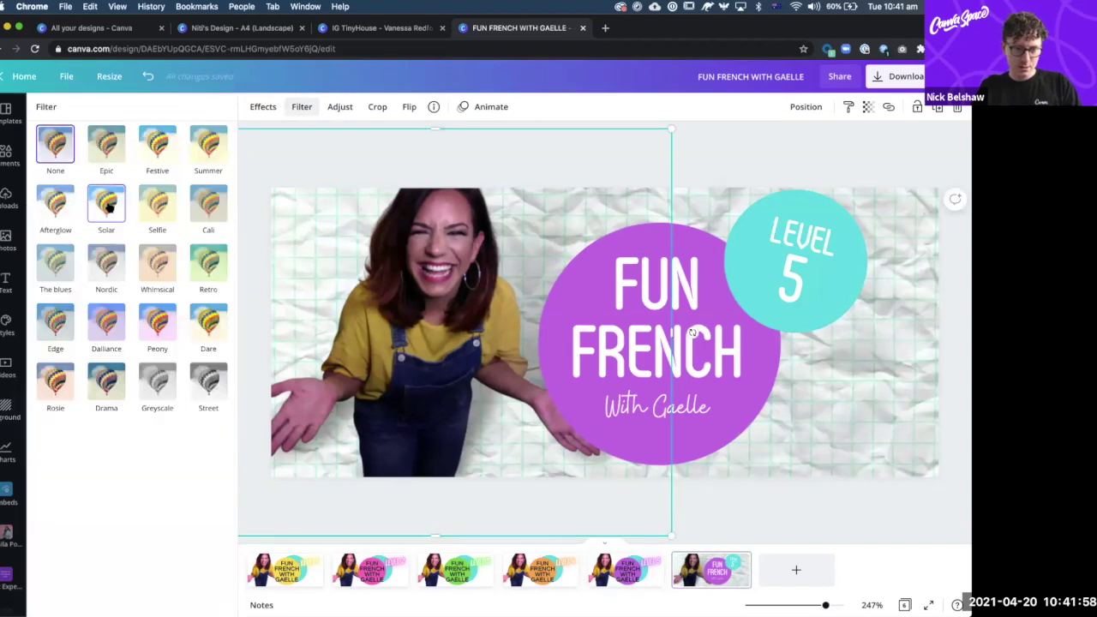
click(109, 208)
drag(139, 256, 135, 256)
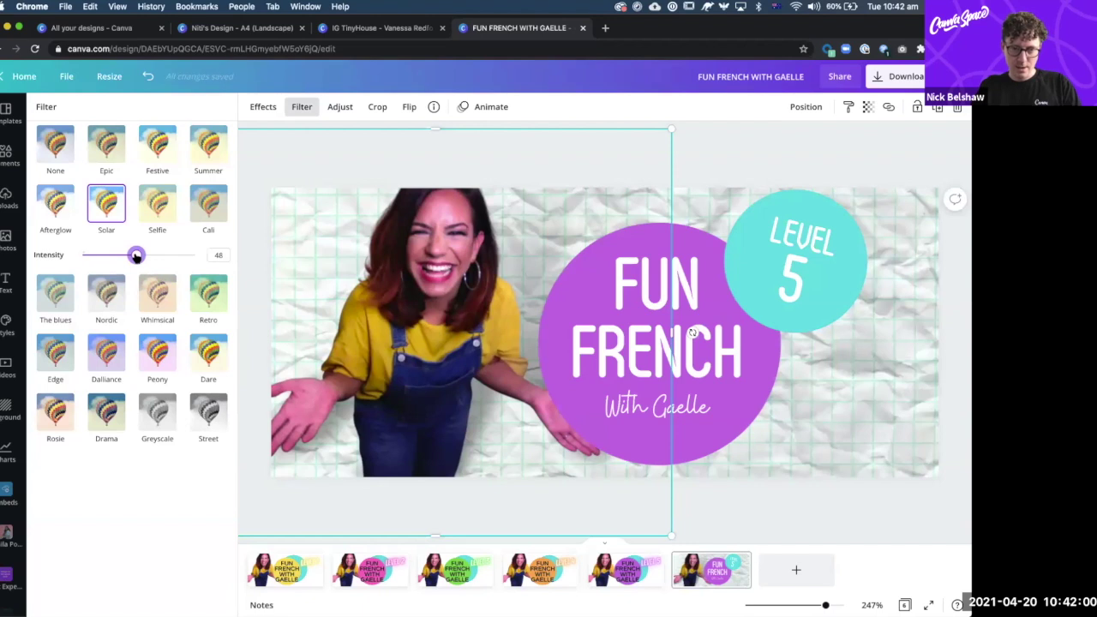
click(733, 141)
click(730, 144)
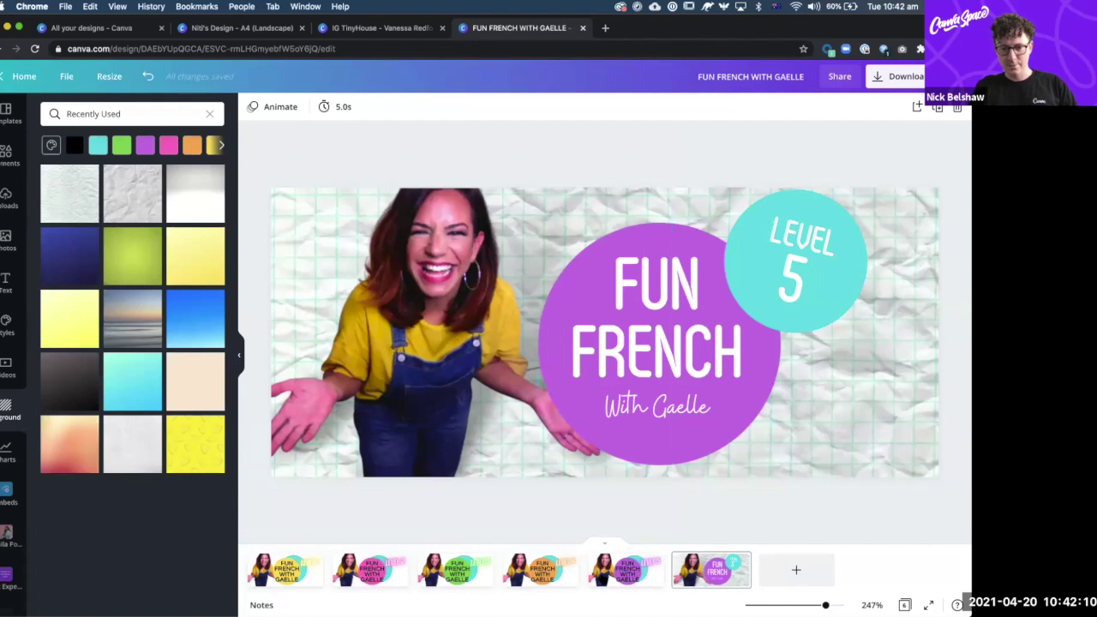
- Compare the reworked page 6 with the original Level 5 and Level 4 pages
click(645, 564)
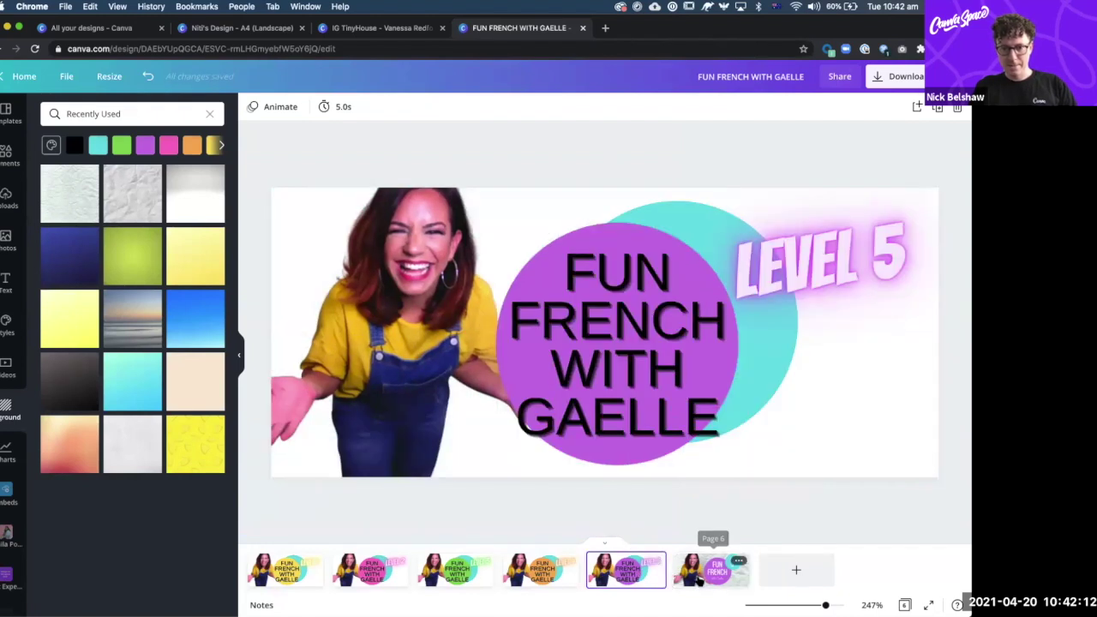
click(698, 581)
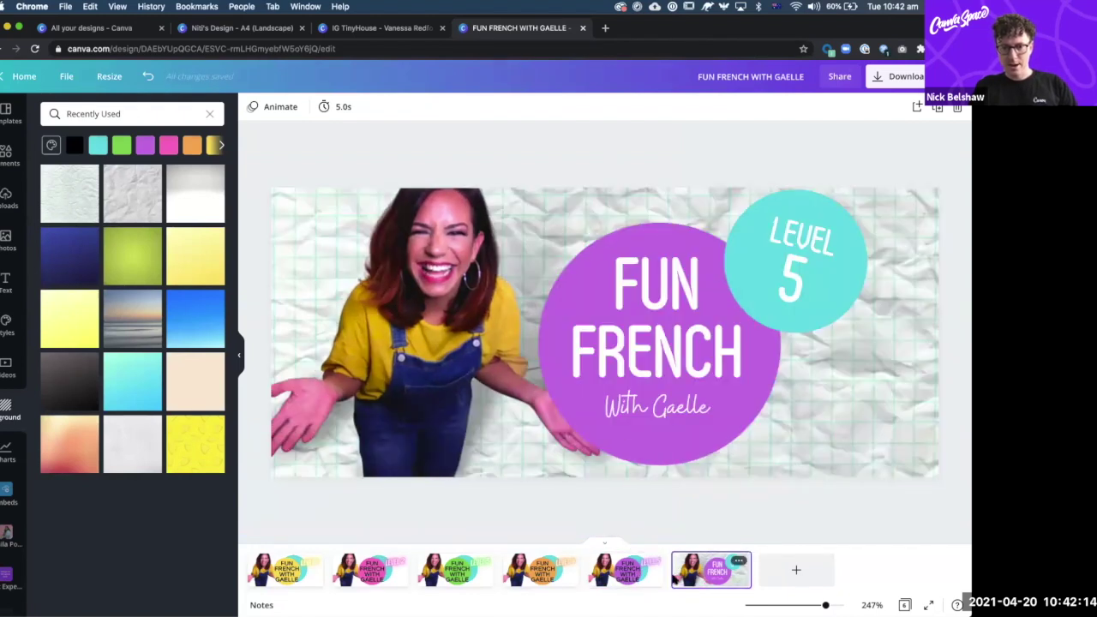
click(645, 576)
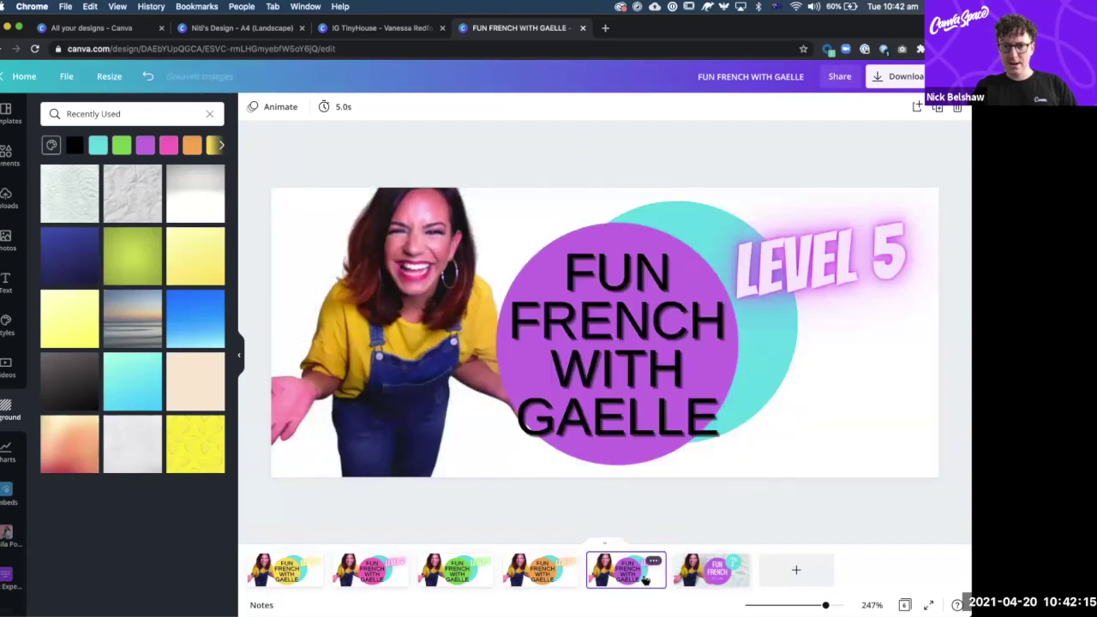
click(701, 579)
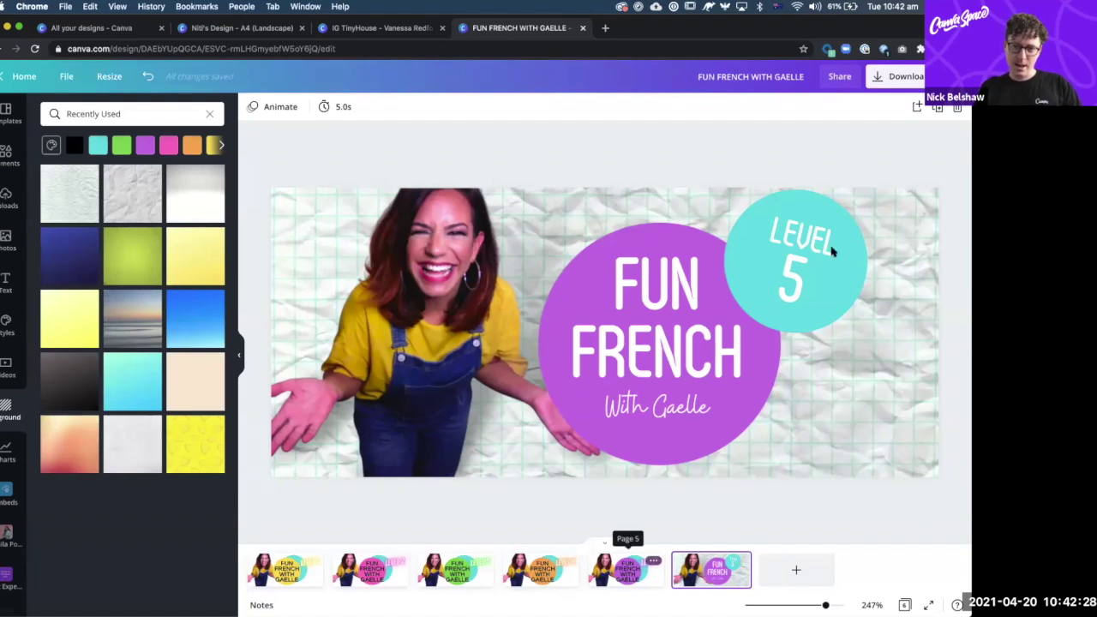
click(543, 573)
click(715, 573)
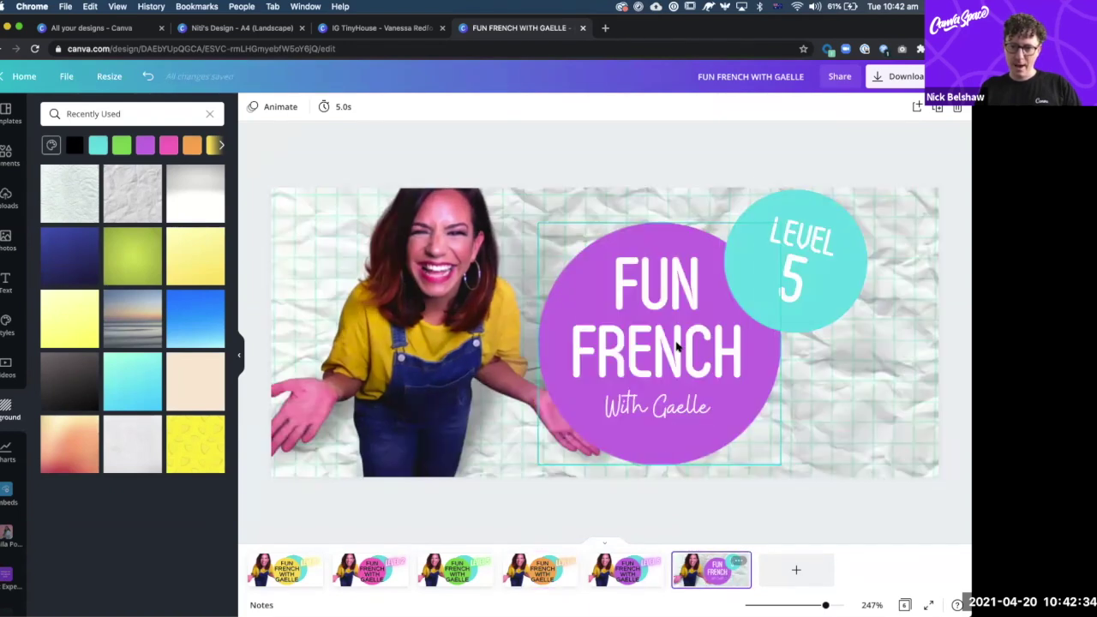
- Try recolouring the "FUN FRENCH" title and the script line below it in dark charcoal from the Neutral Palette
click(656, 406)
shift+click(657, 317)
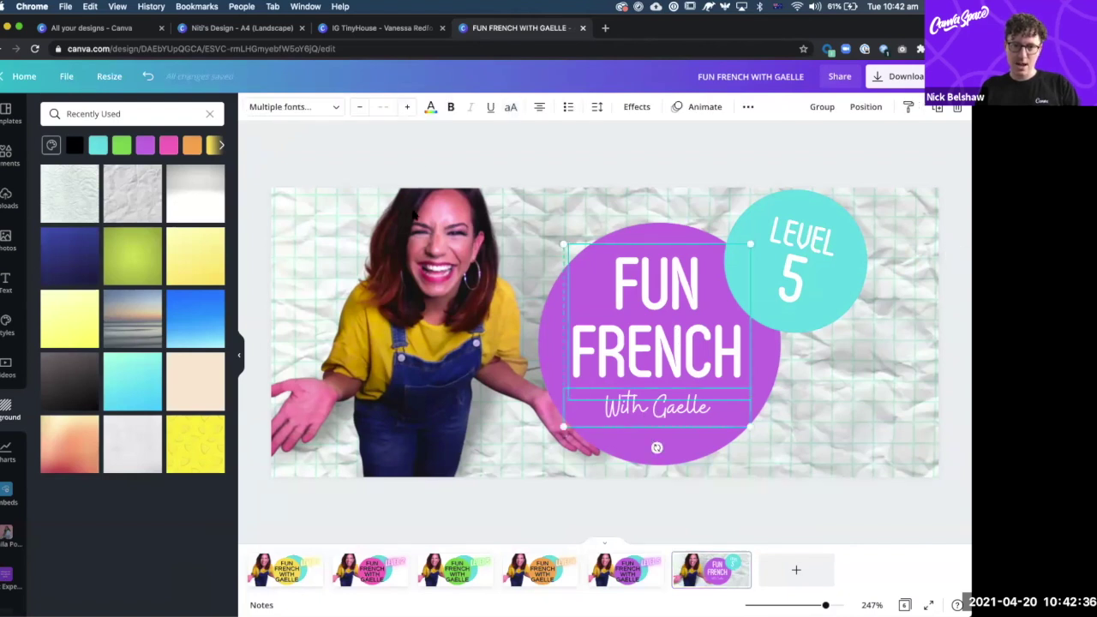
click(430, 107)
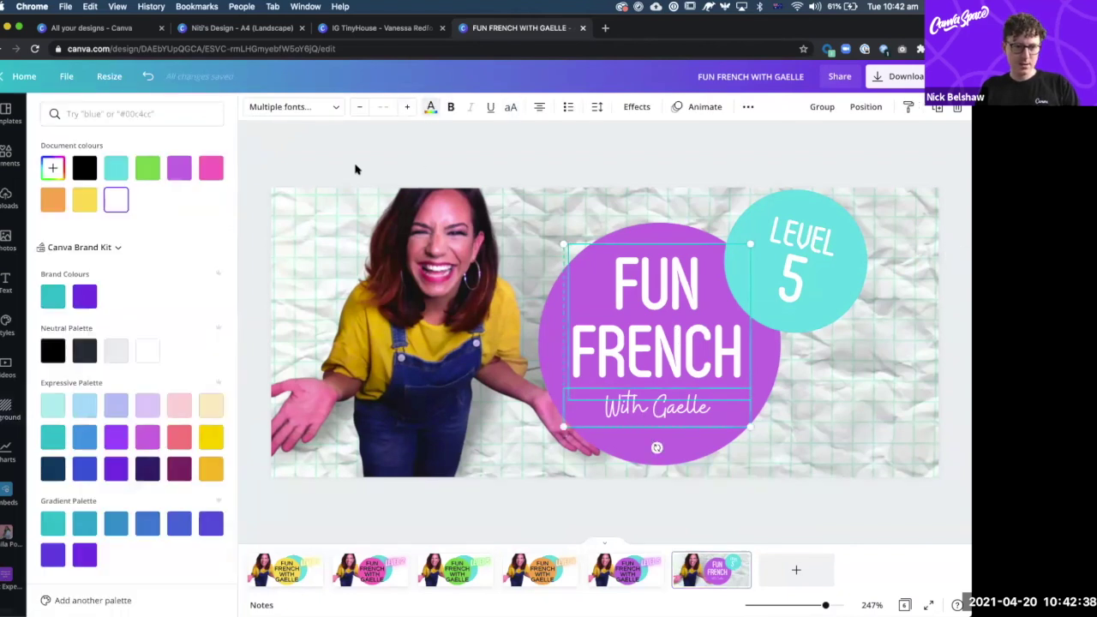
click(84, 350)
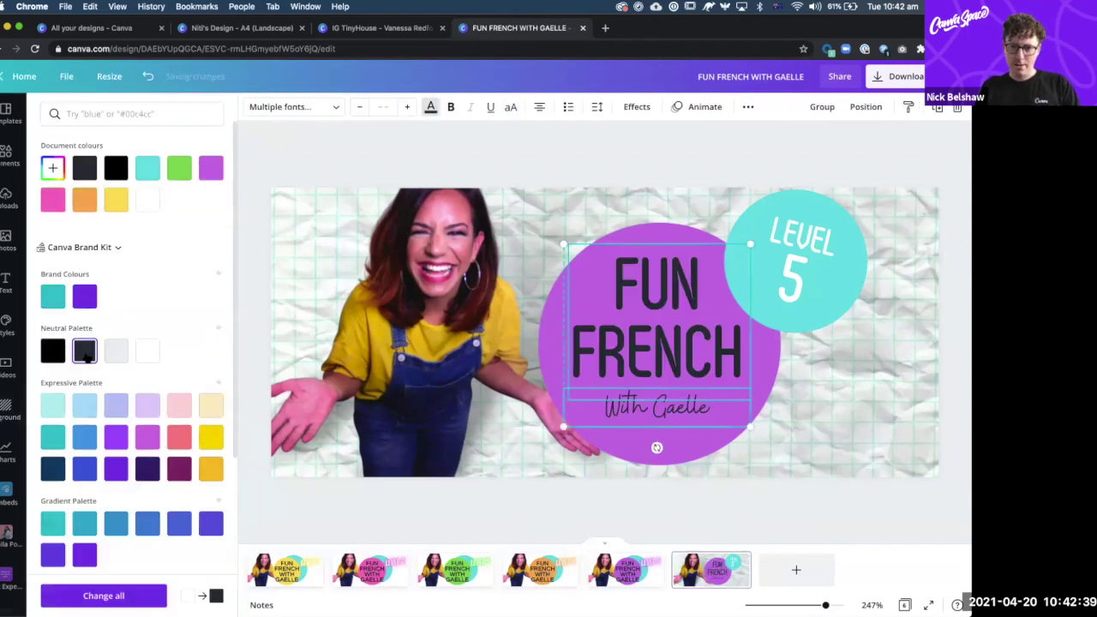
click(720, 167)
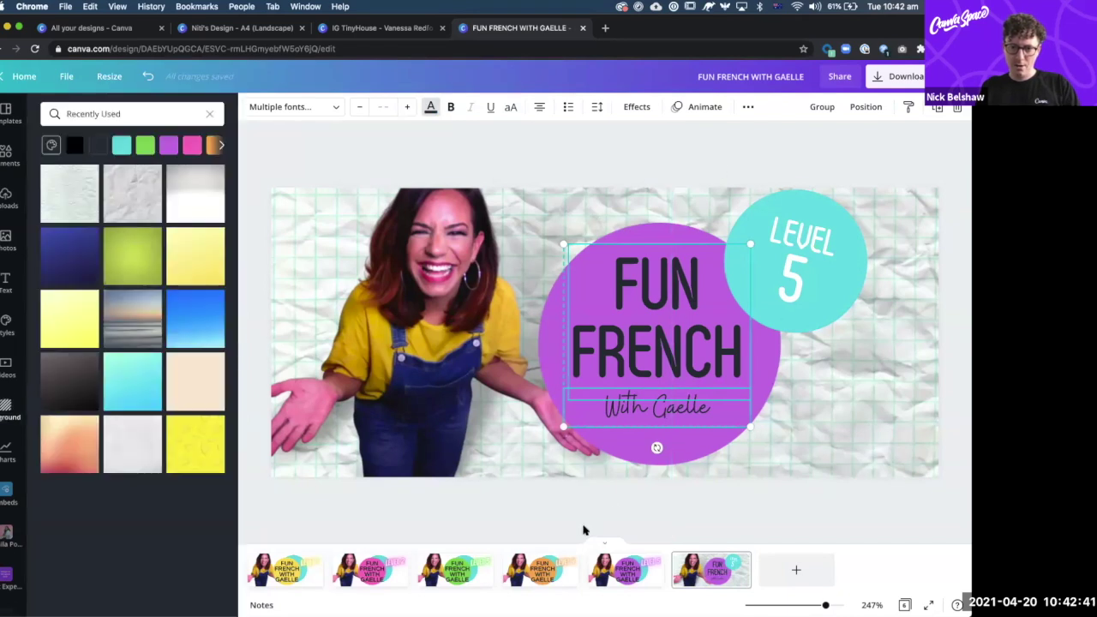
- Compare the dark text with the Level 4 page and undo the text recolouring on page 6
click(538, 573)
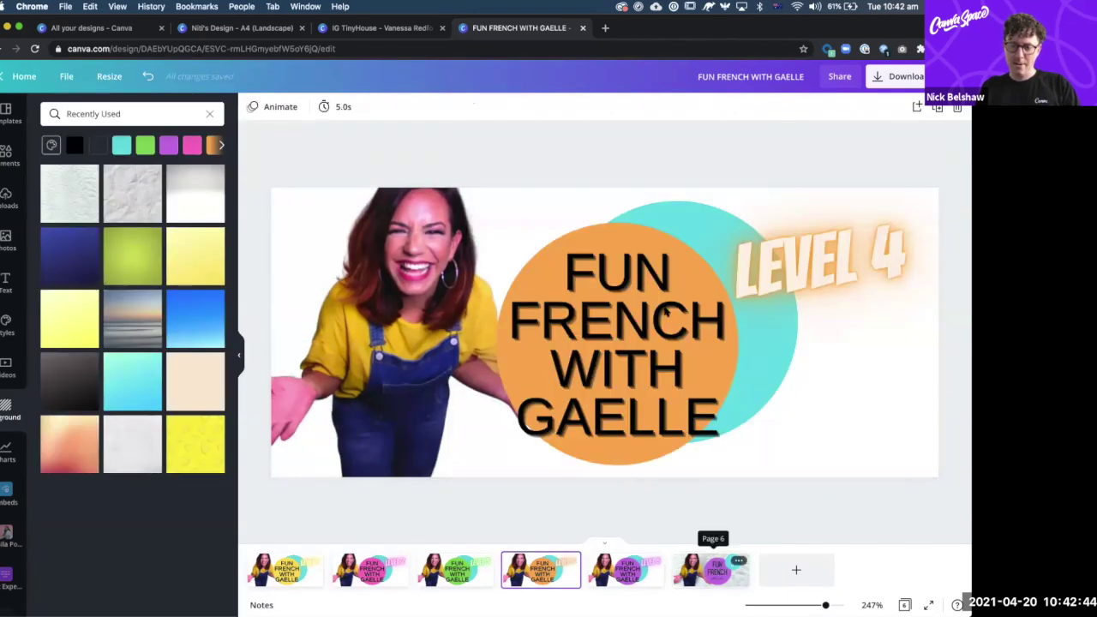
click(711, 570)
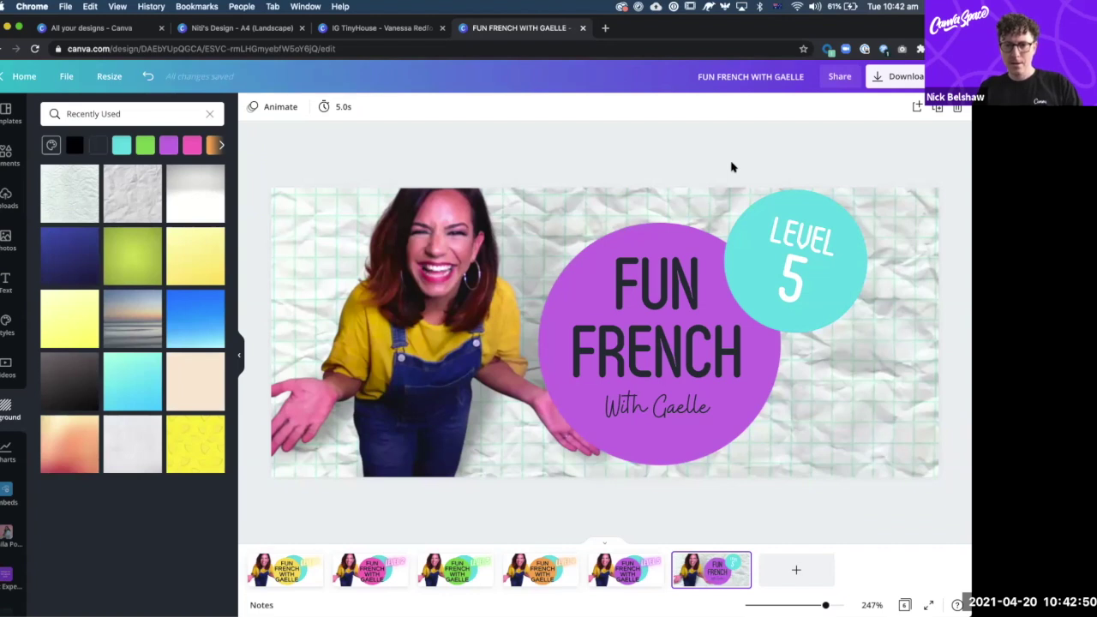
key(super+z)
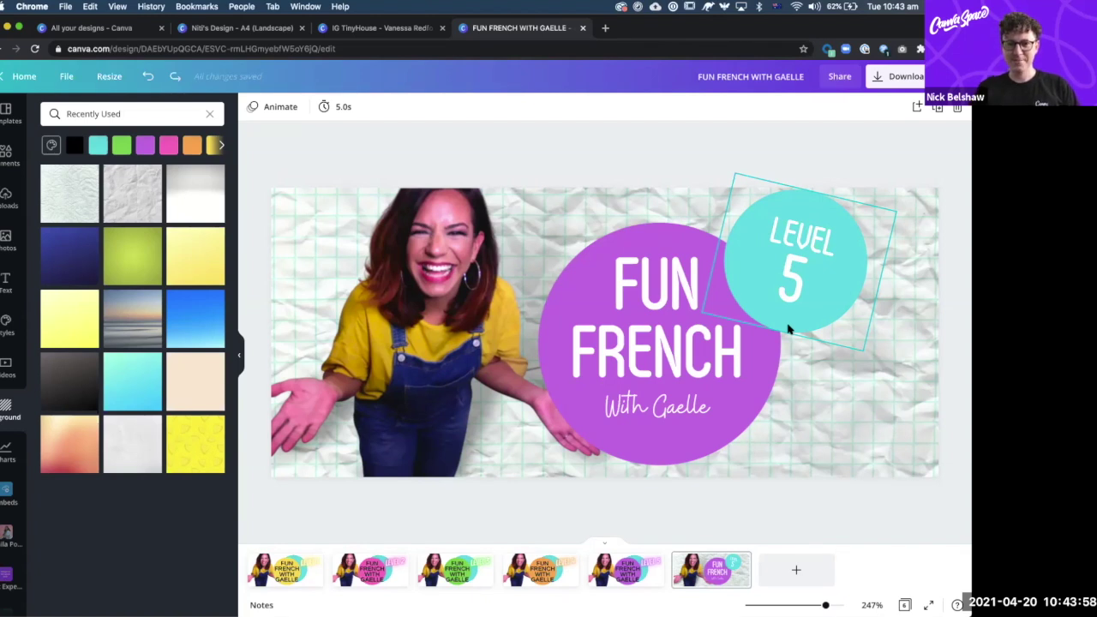
- Search Google for "serif sans serif" in a new browser tab and show the image results
click(480, 167)
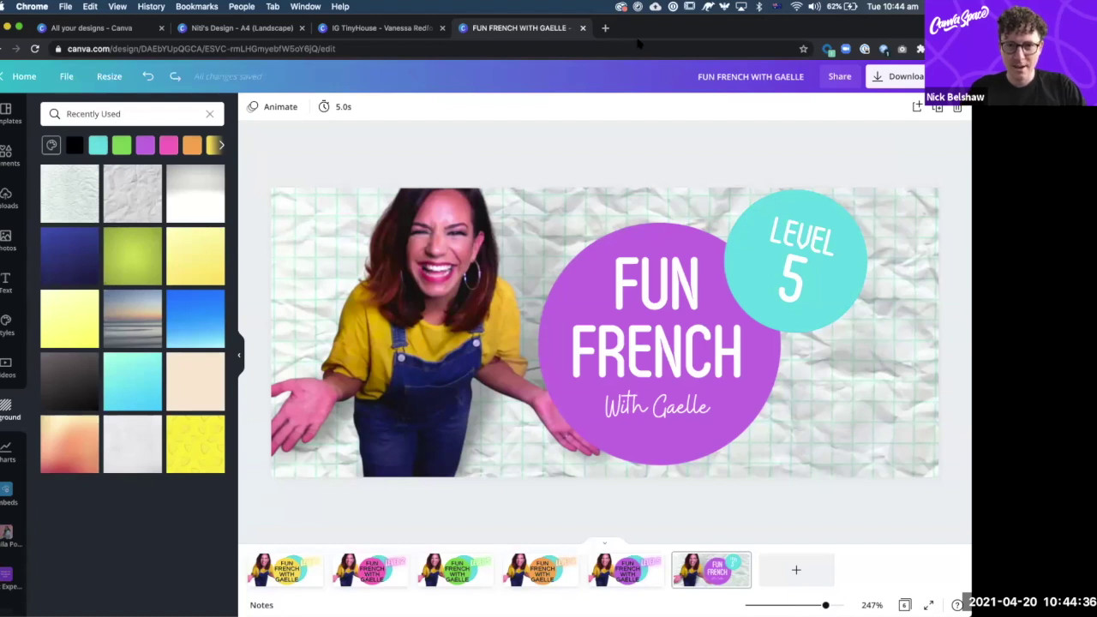
click(606, 28)
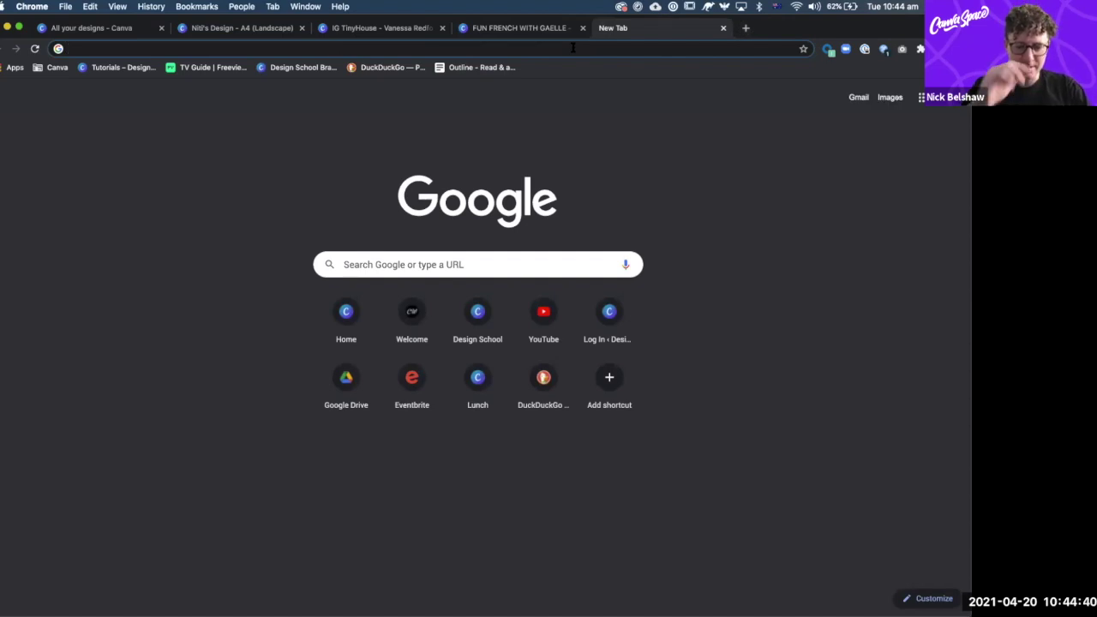
text(s)
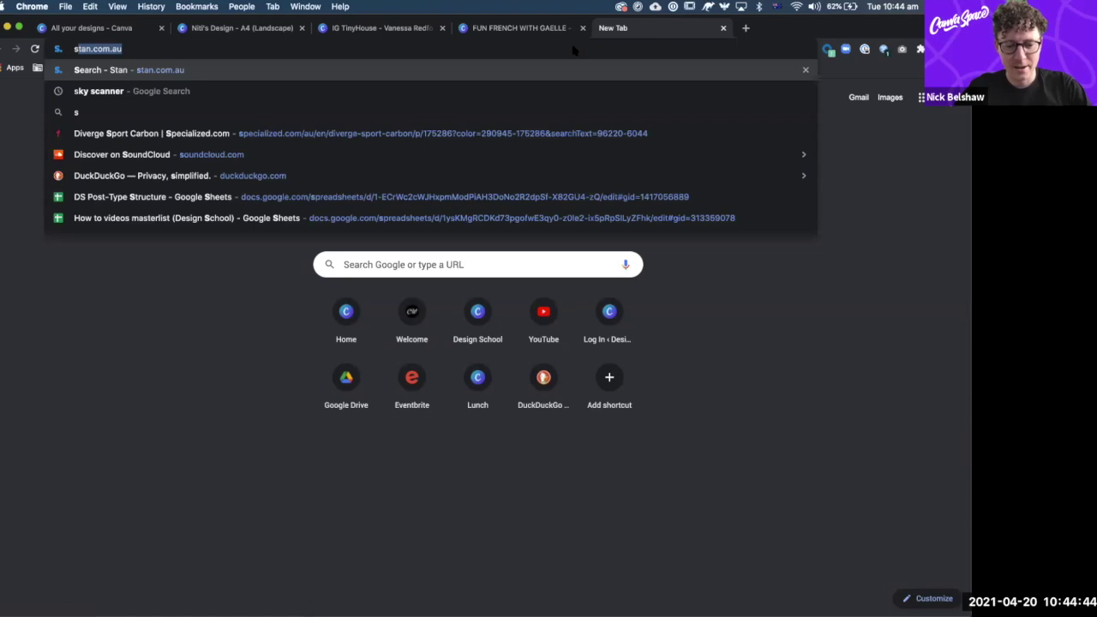
text(erif)
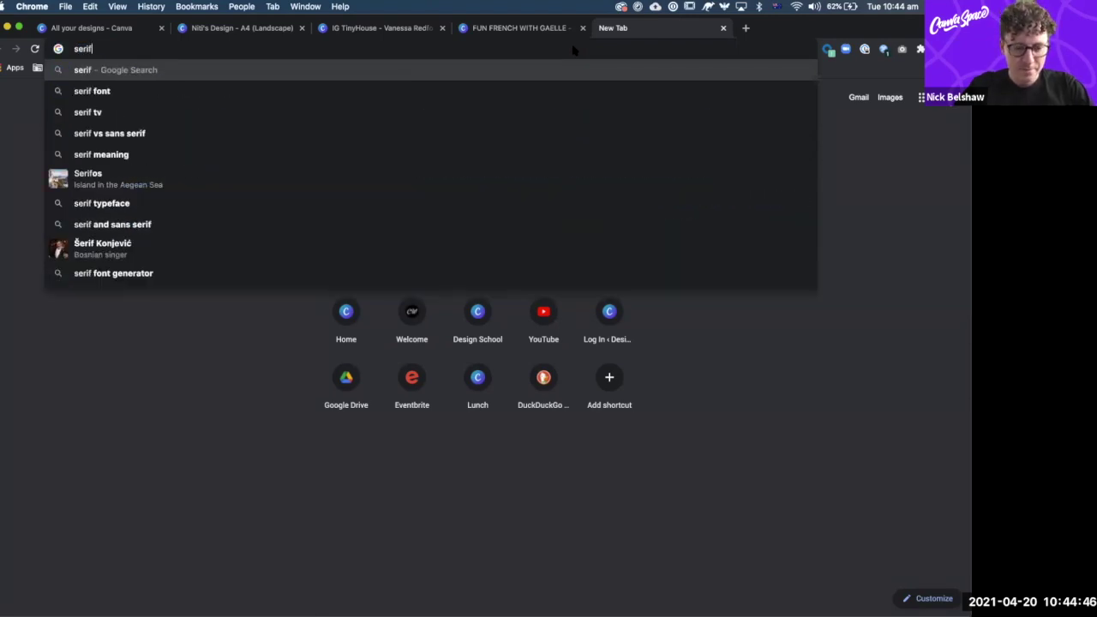
text( sans serif)
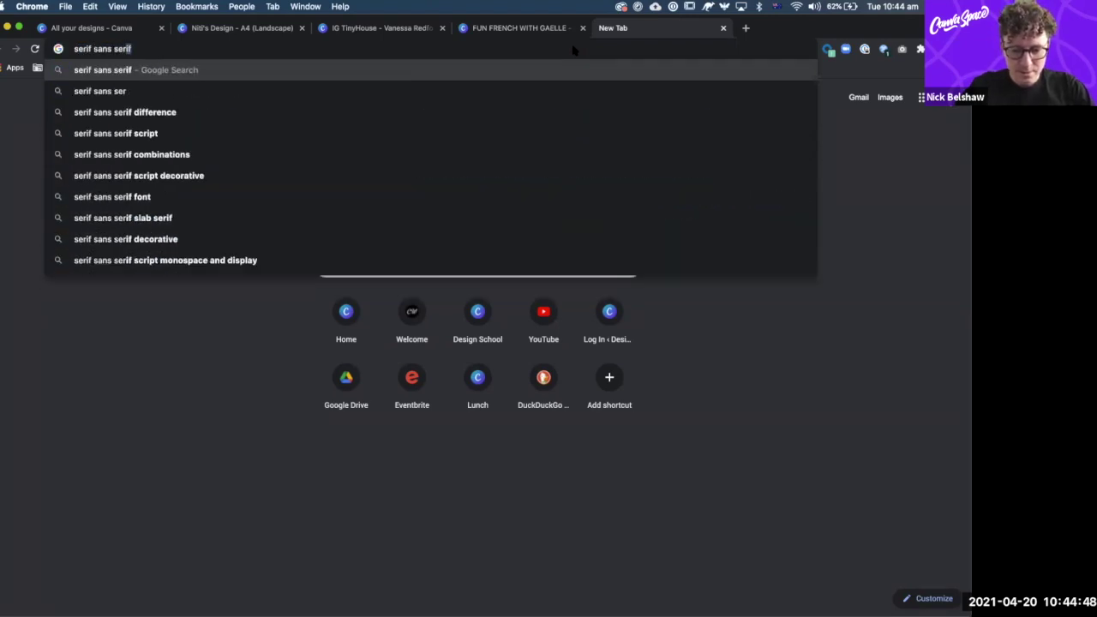
key(Return)
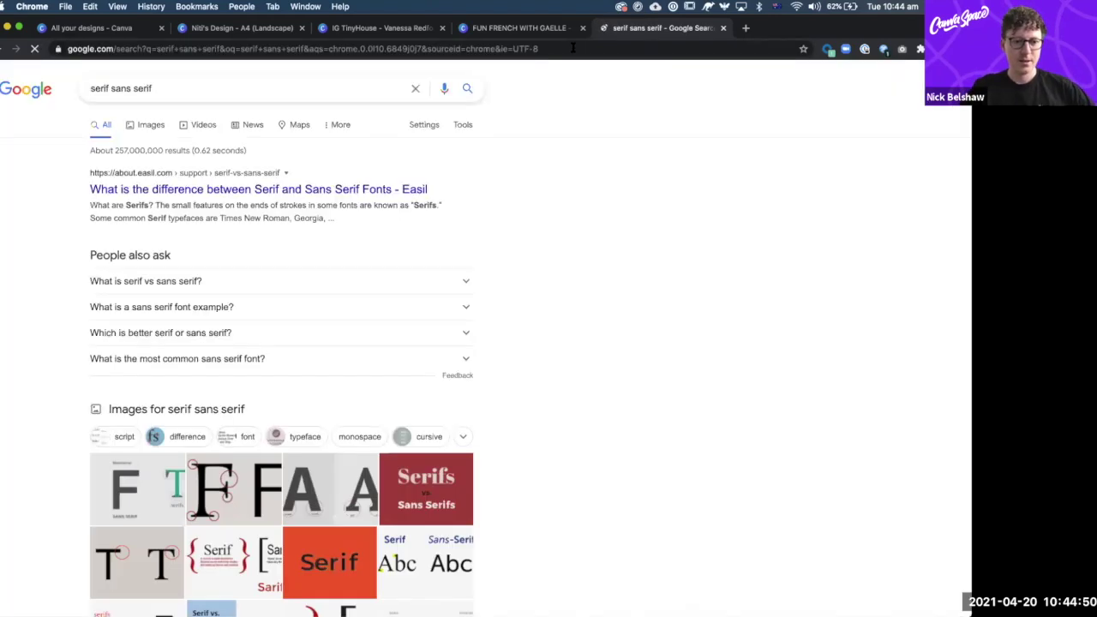
scroll(482, 252, down, 1)
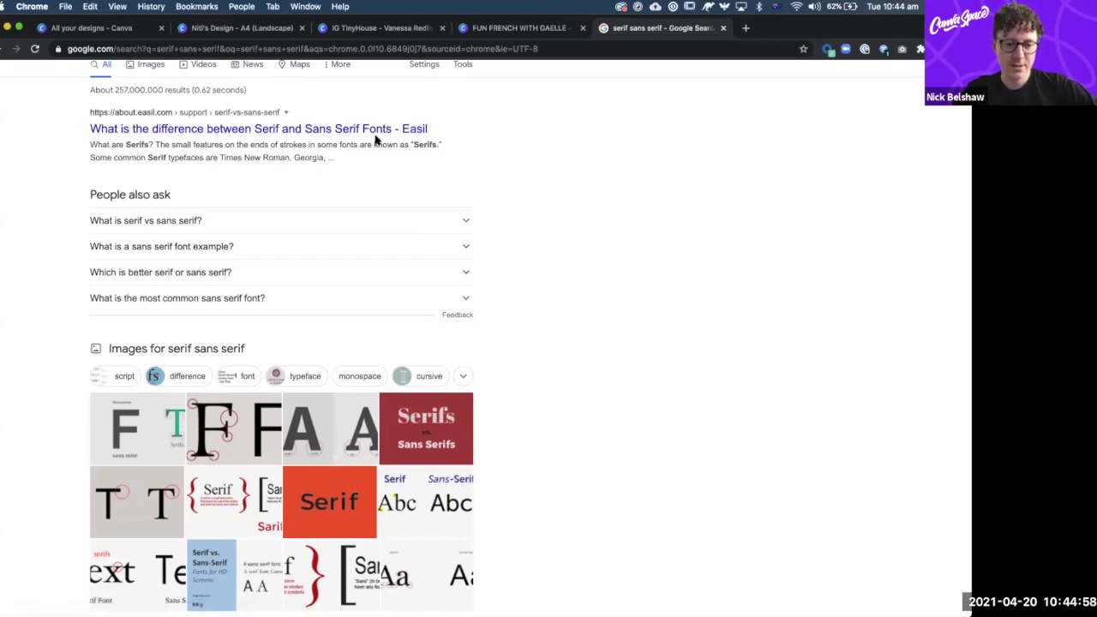
scroll(147, 125, up, 2)
click(147, 125)
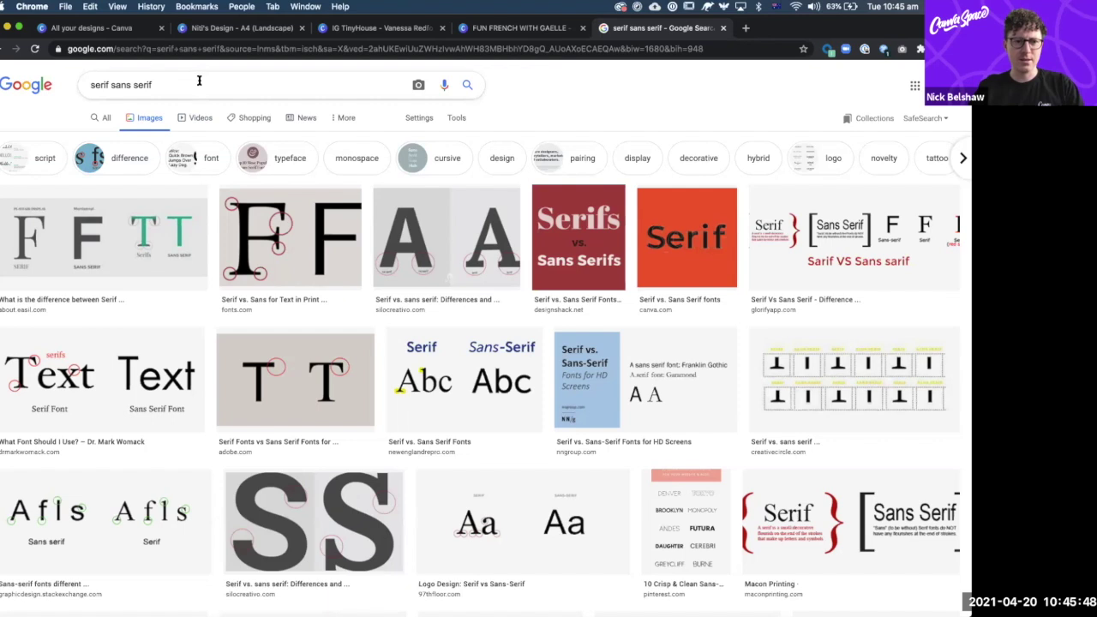
- Search Google Images for "leading tracking" and enlarge the two Post Pre-press Group examples on leading, kerning and tracking
drag(154, 85, 78, 86)
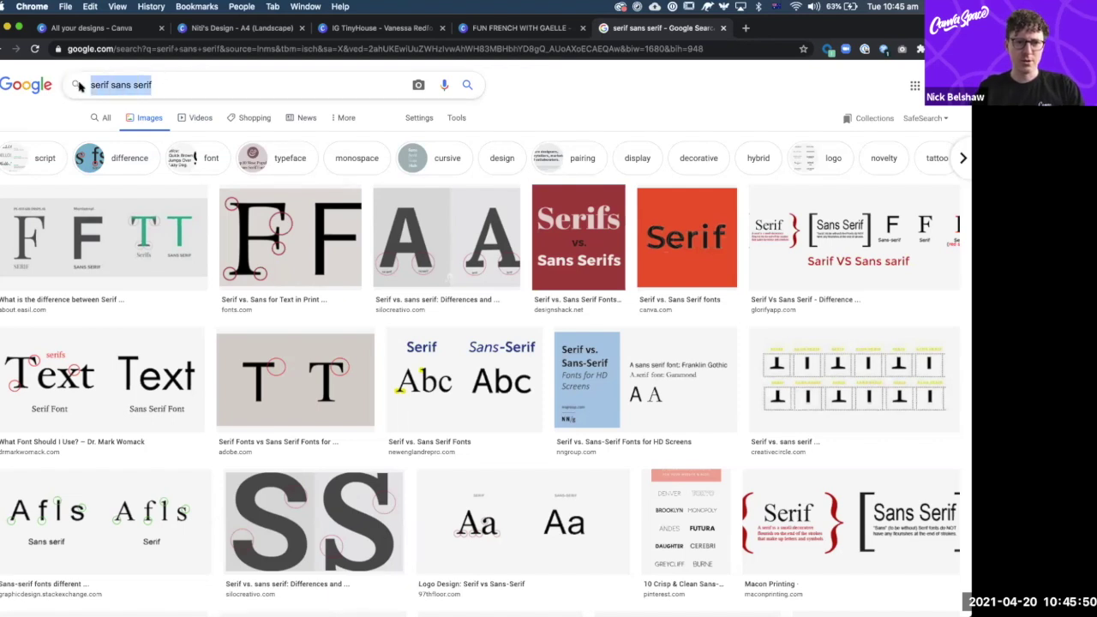
text(le)
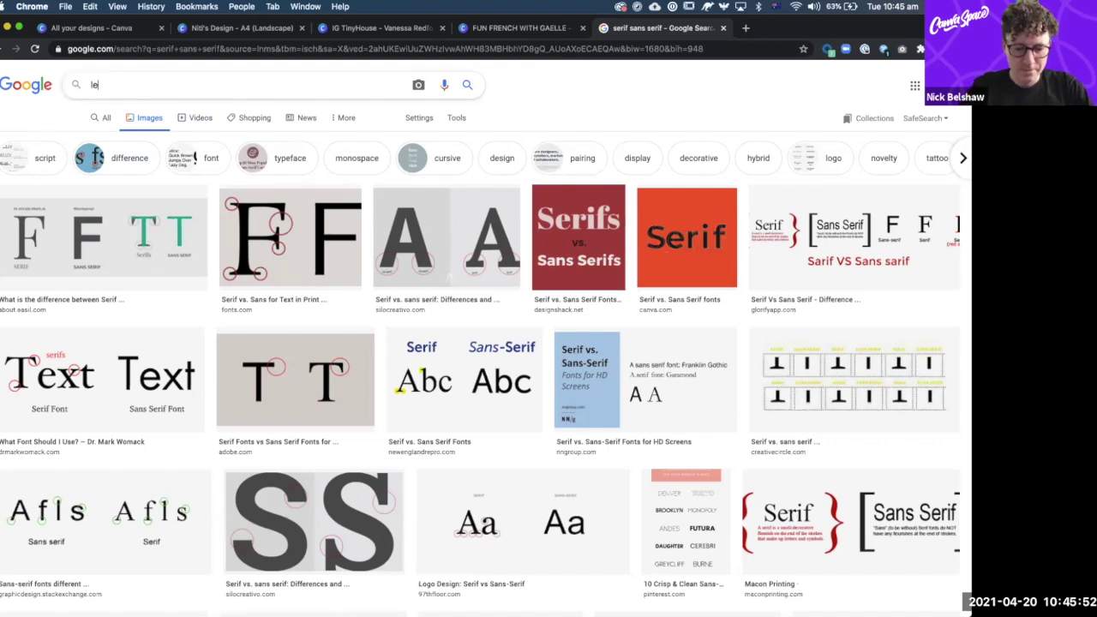
text(ading tracking)
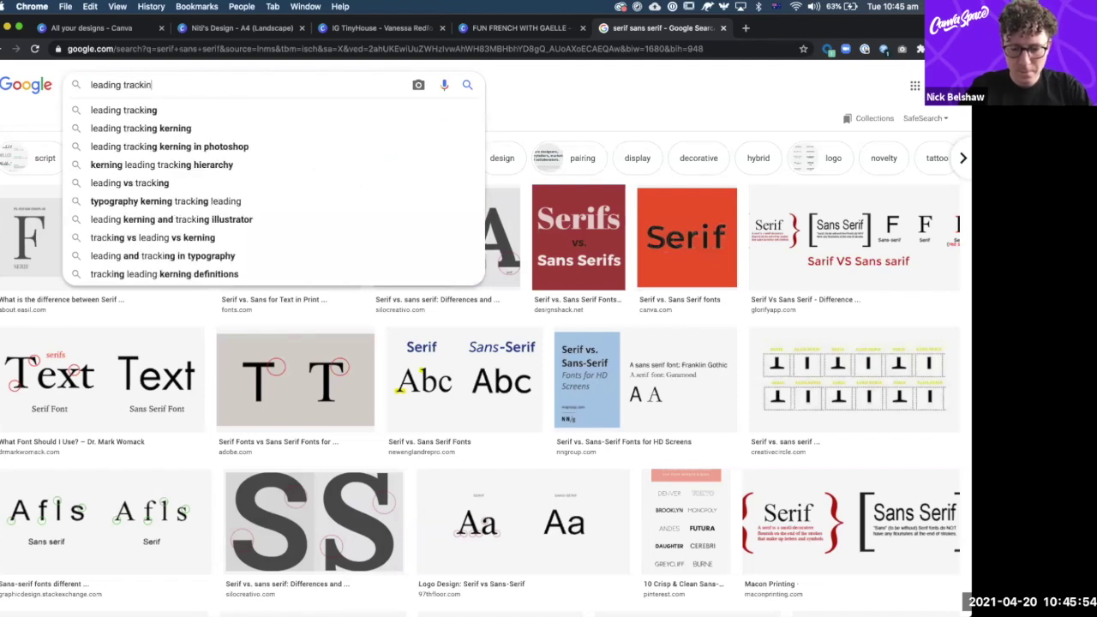
key(Return)
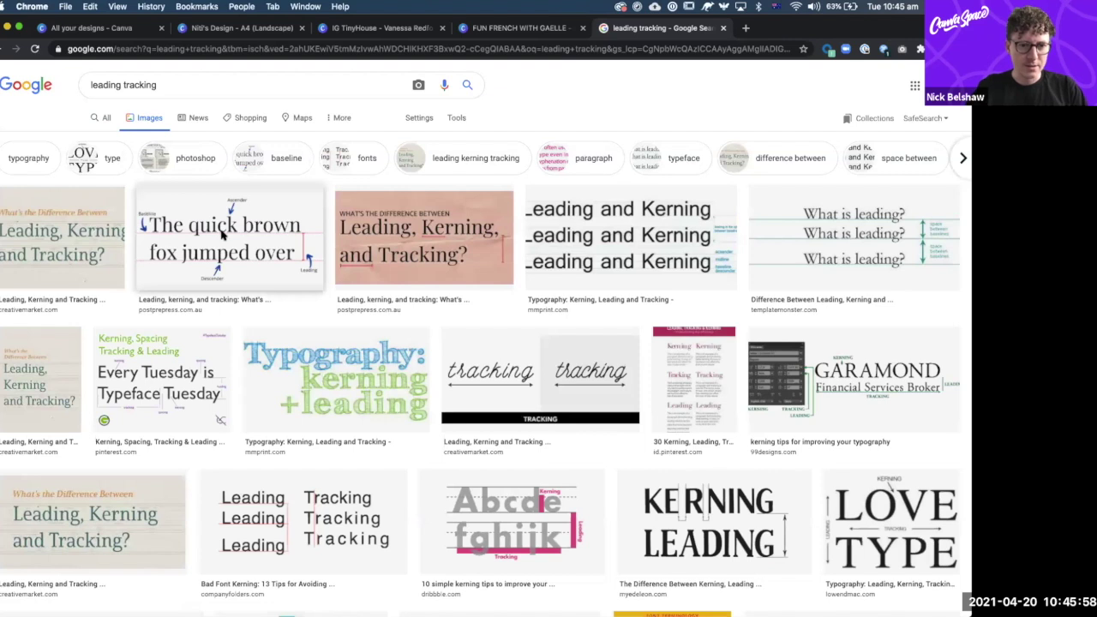
click(221, 236)
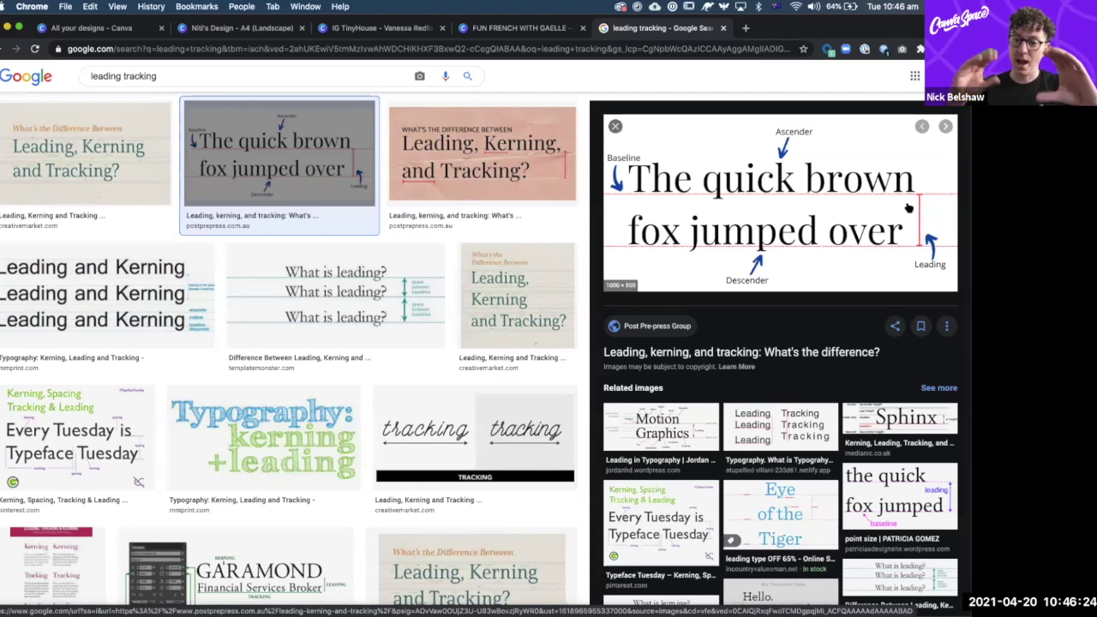
click(514, 165)
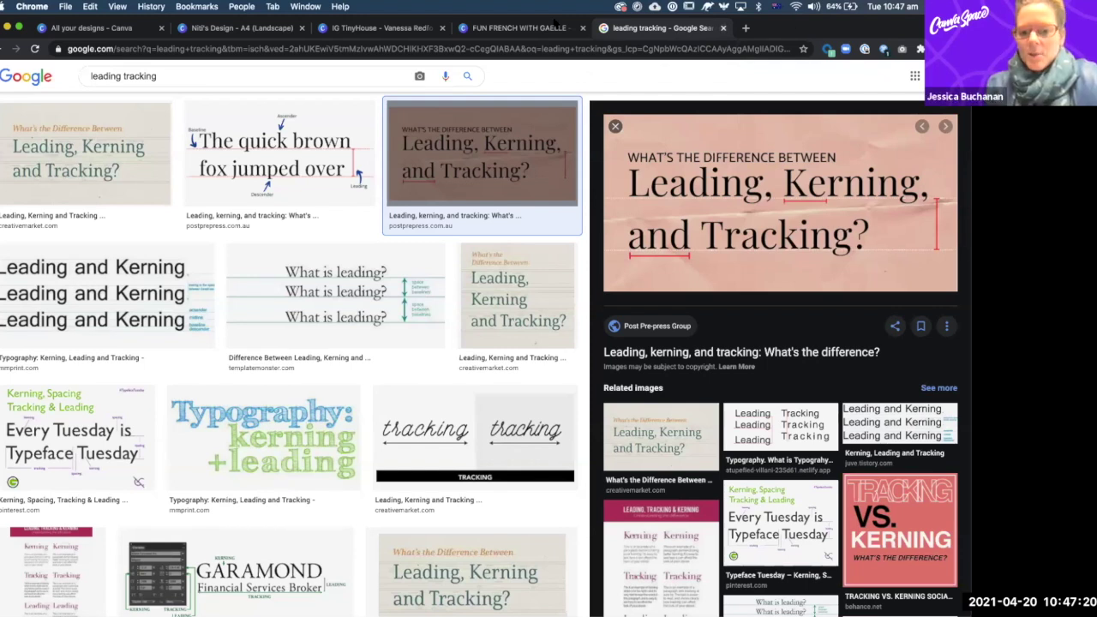
- Switch back to the Fun French banner in Canva and check the fonts of the script line and the "FUN FRENCH" title
click(530, 29)
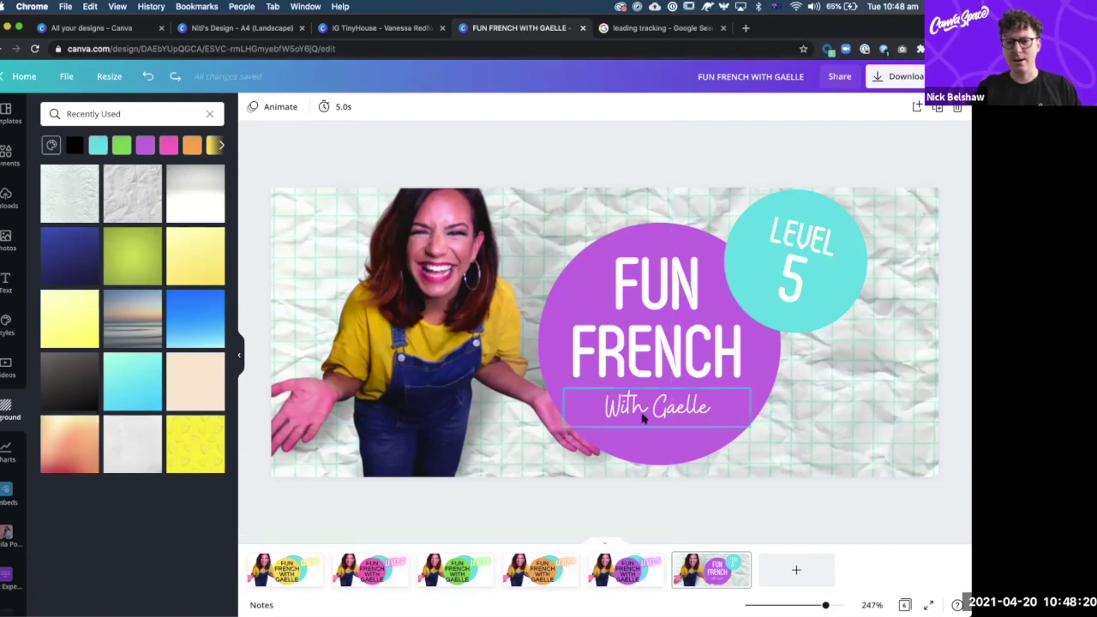
click(673, 417)
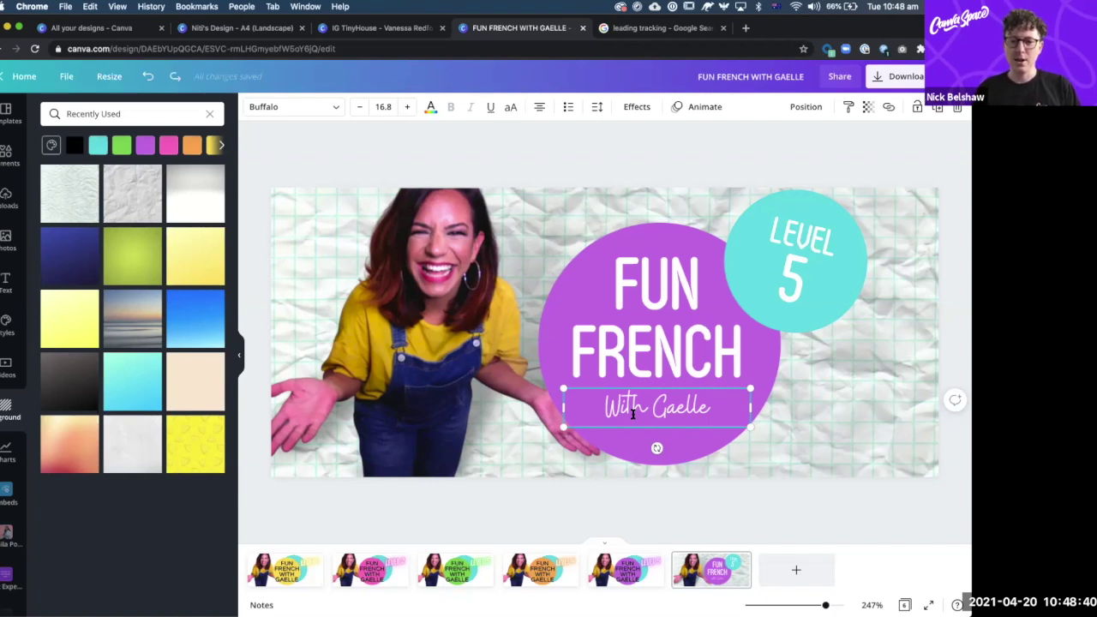
click(669, 314)
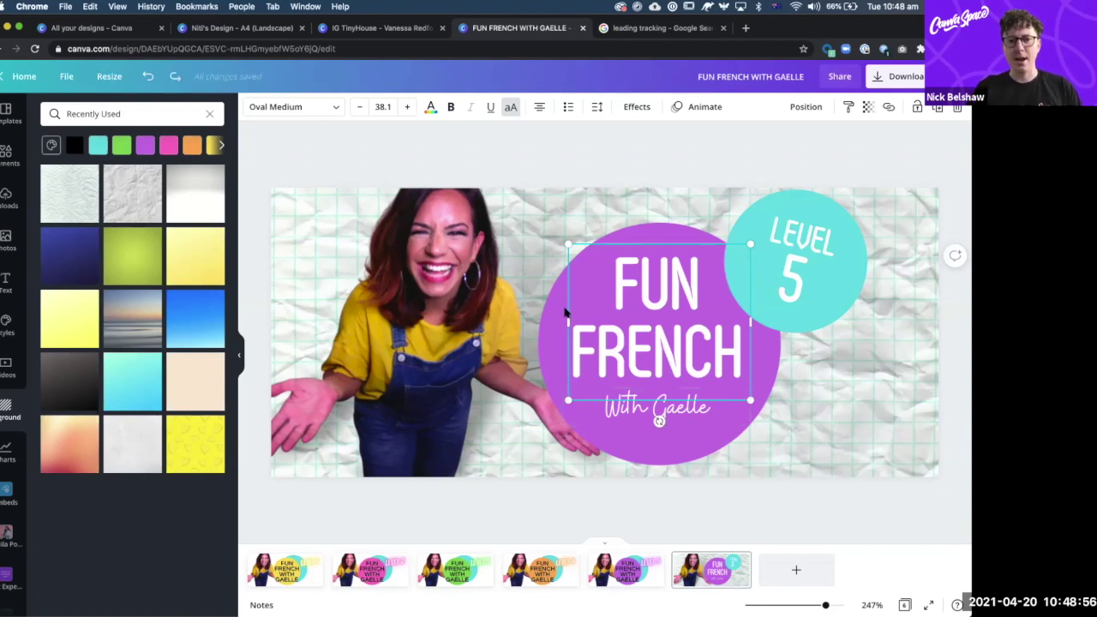
- Open the font list for the "FUN FRENCH" title, clear the Handwriting search and look through the font style categories
click(317, 109)
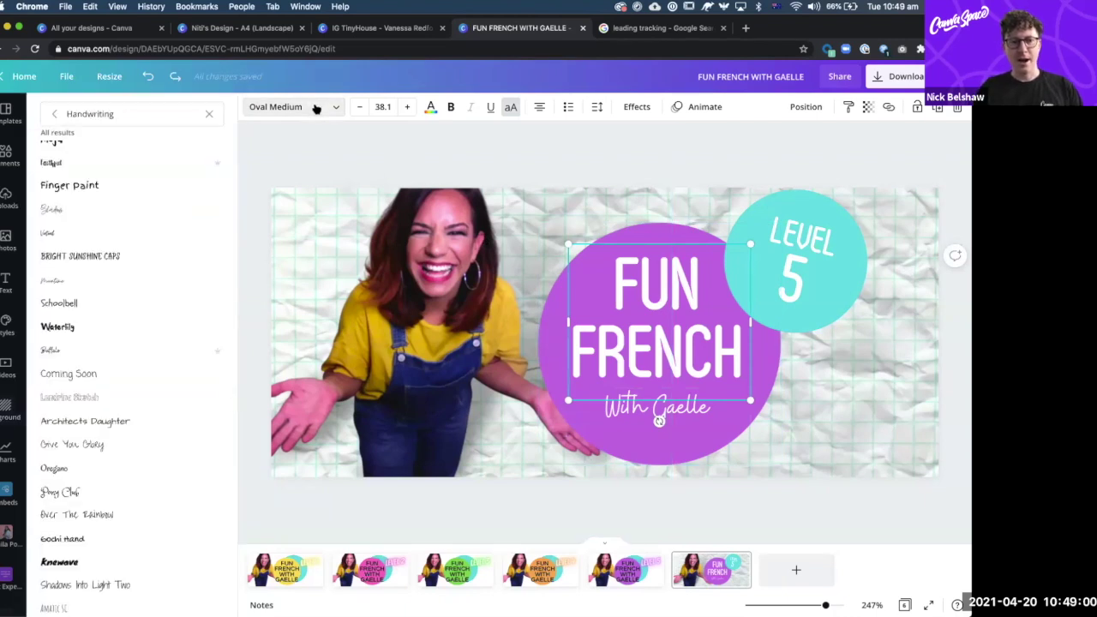
scroll(192, 212, up, 15)
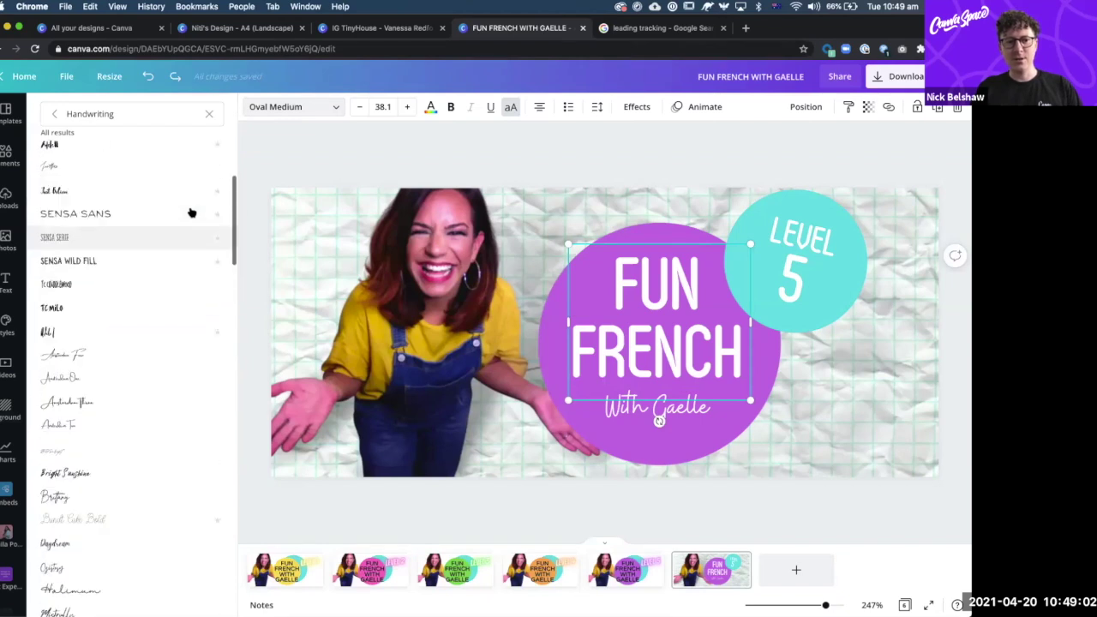
click(87, 114)
click(55, 114)
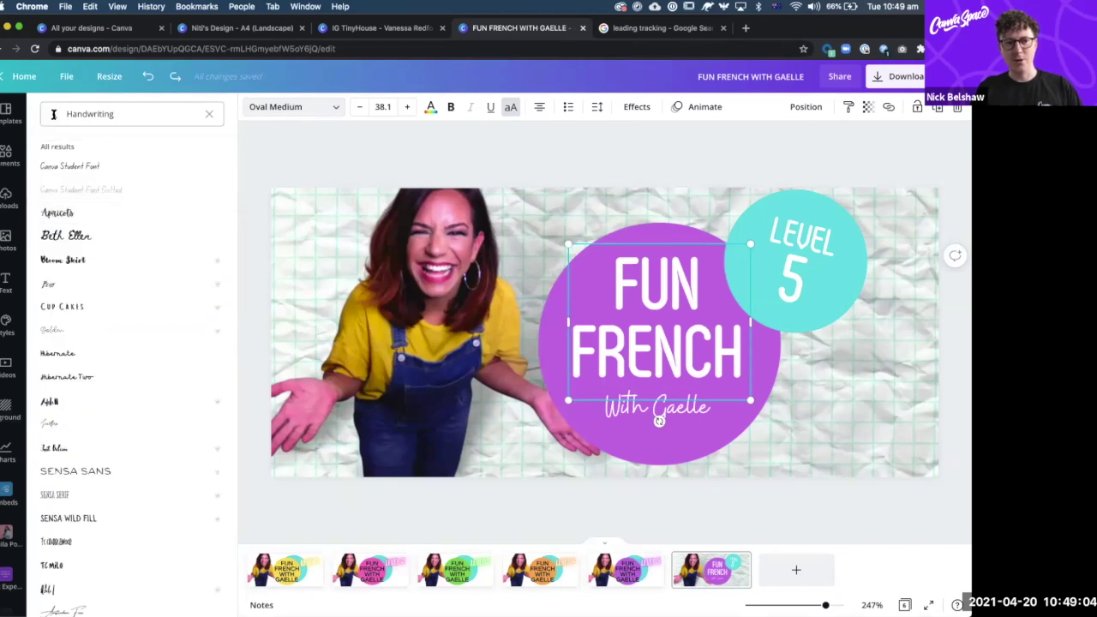
click(83, 114)
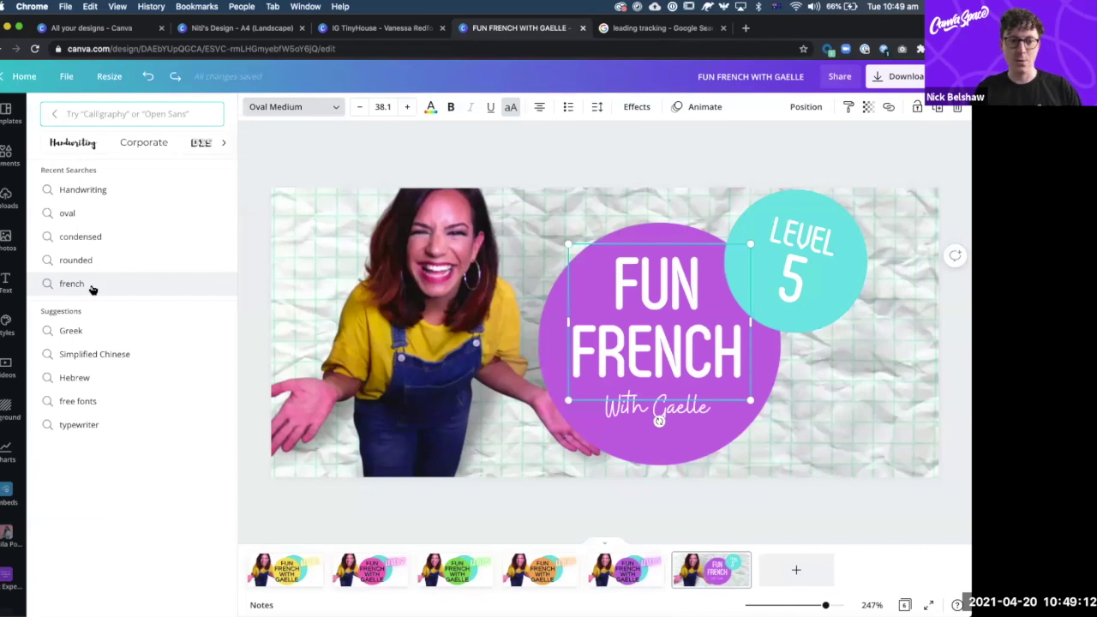
click(223, 142)
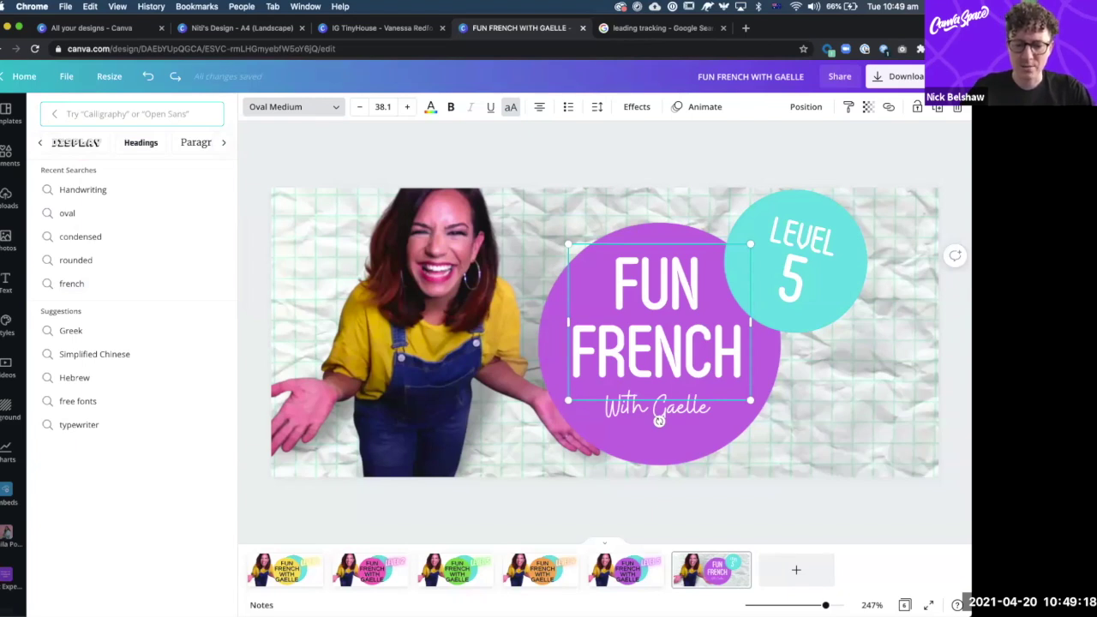
- Search the fonts for "modern" and look through the matching typefaces
text(modern)
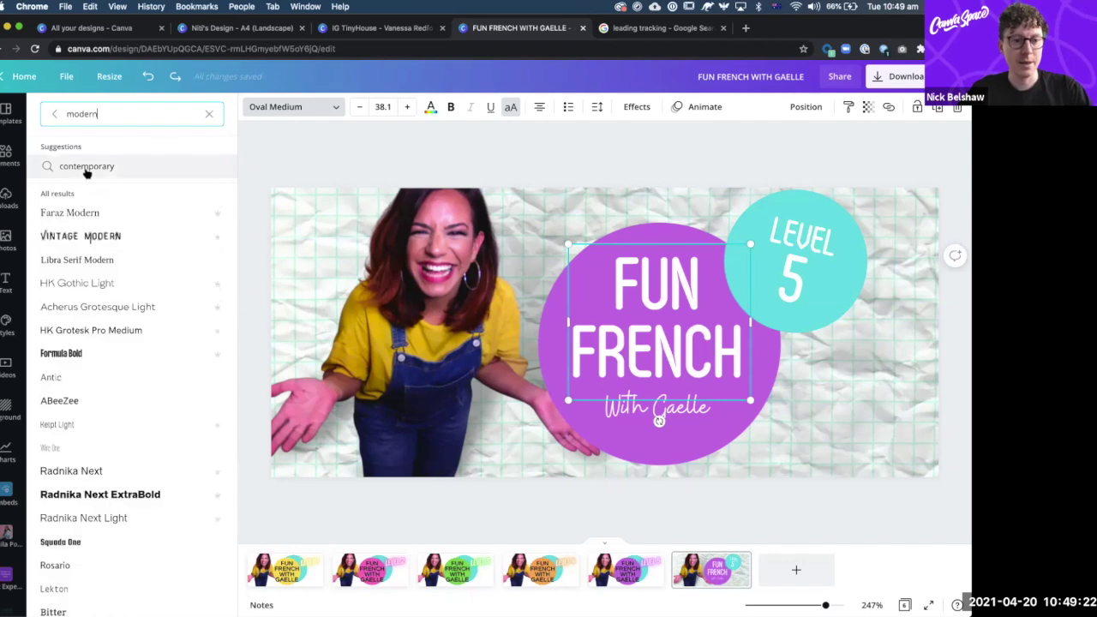
scroll(106, 240, down, 3)
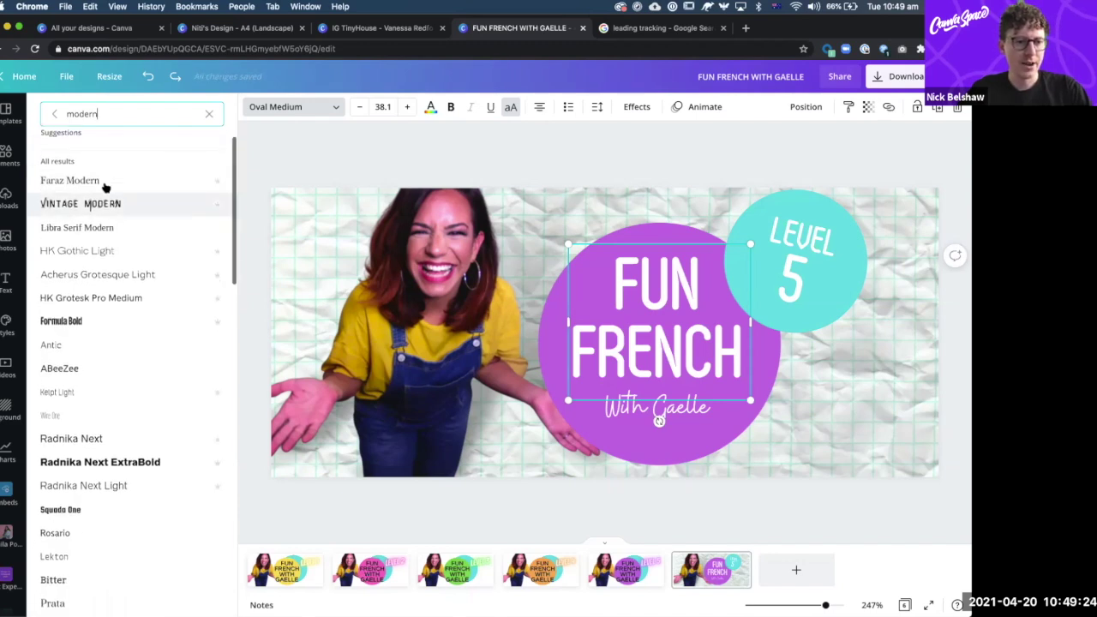
scroll(105, 300, down, 3)
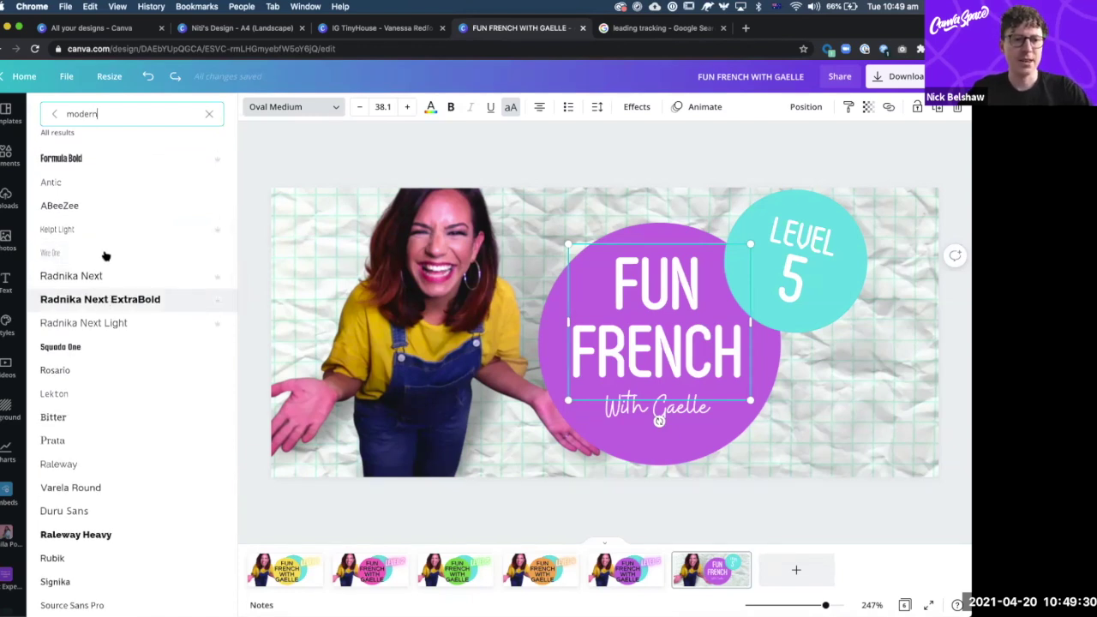
- Replace the font search with "traditional", check the suggestions and clear the search
double_click(90, 114)
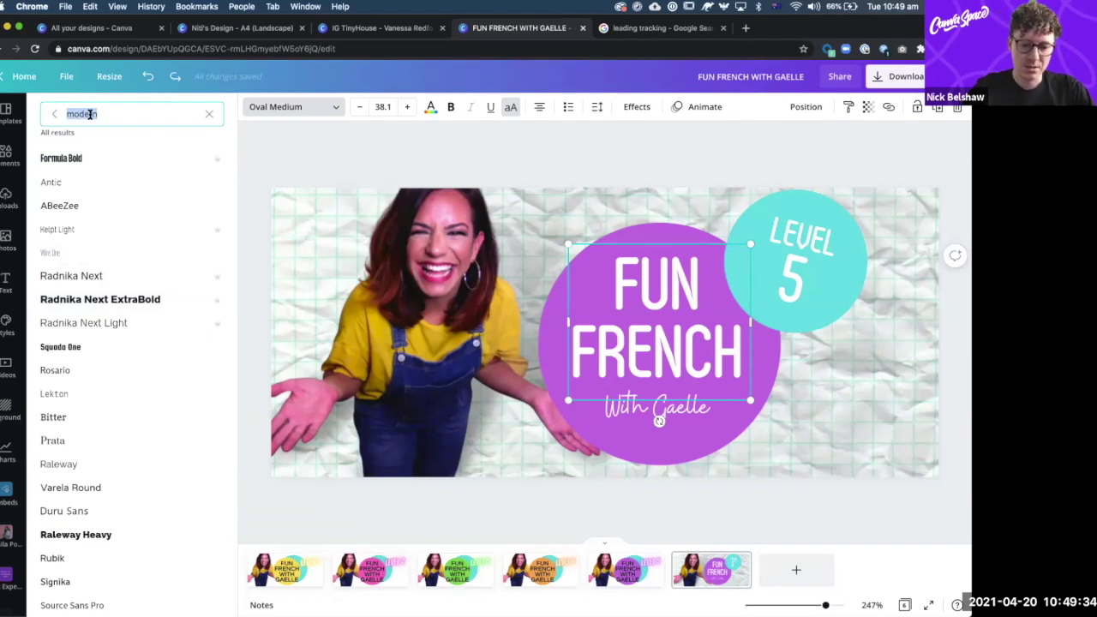
text(traditional)
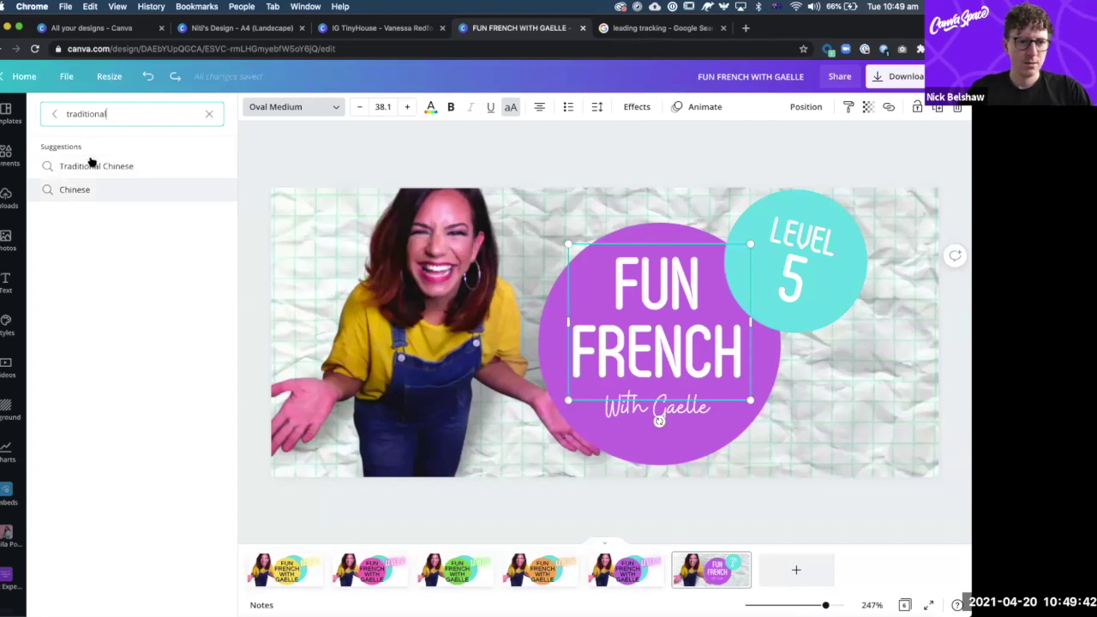
click(54, 115)
click(175, 114)
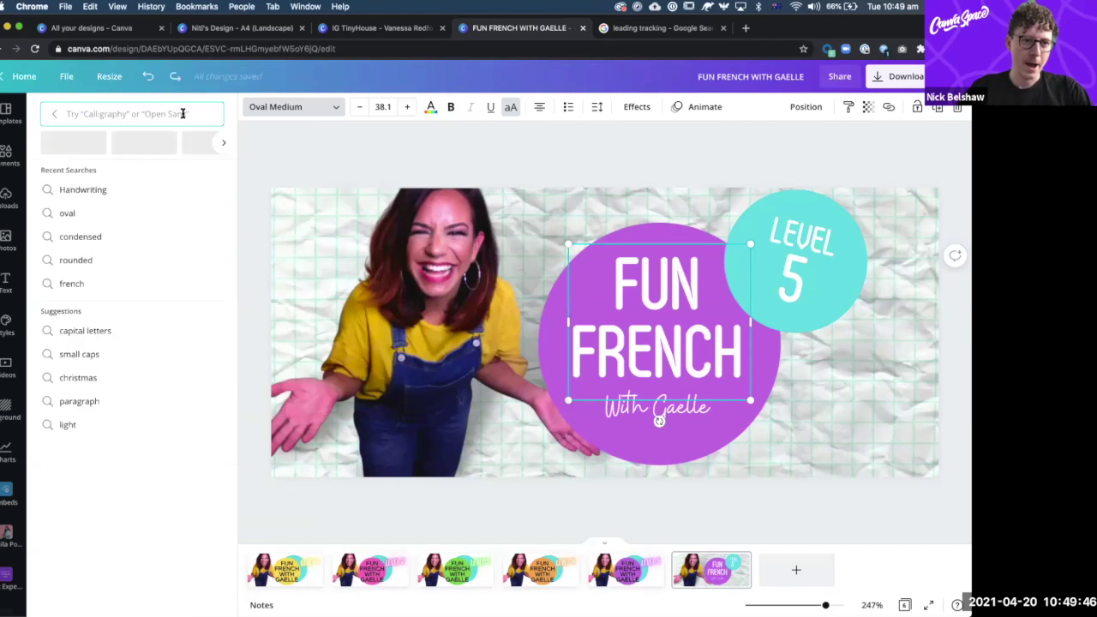
- Search the fonts for "old", clear the search and browse the full font list down to the uploaded fonts
text(old)
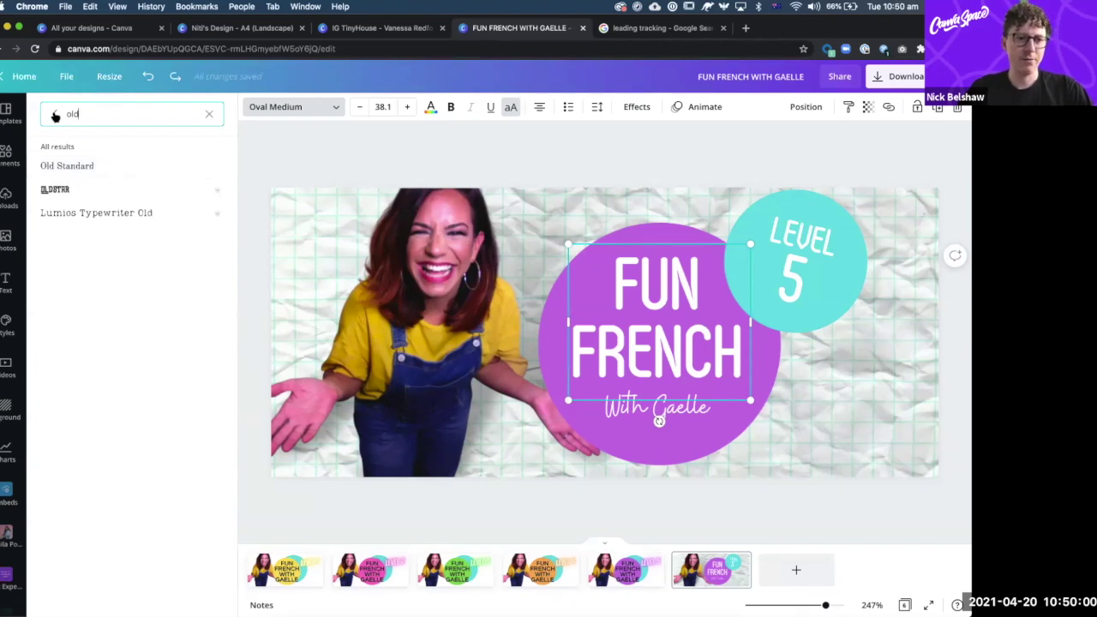
key(BackSpace)
key(BackSpace)
key(BackSpace)
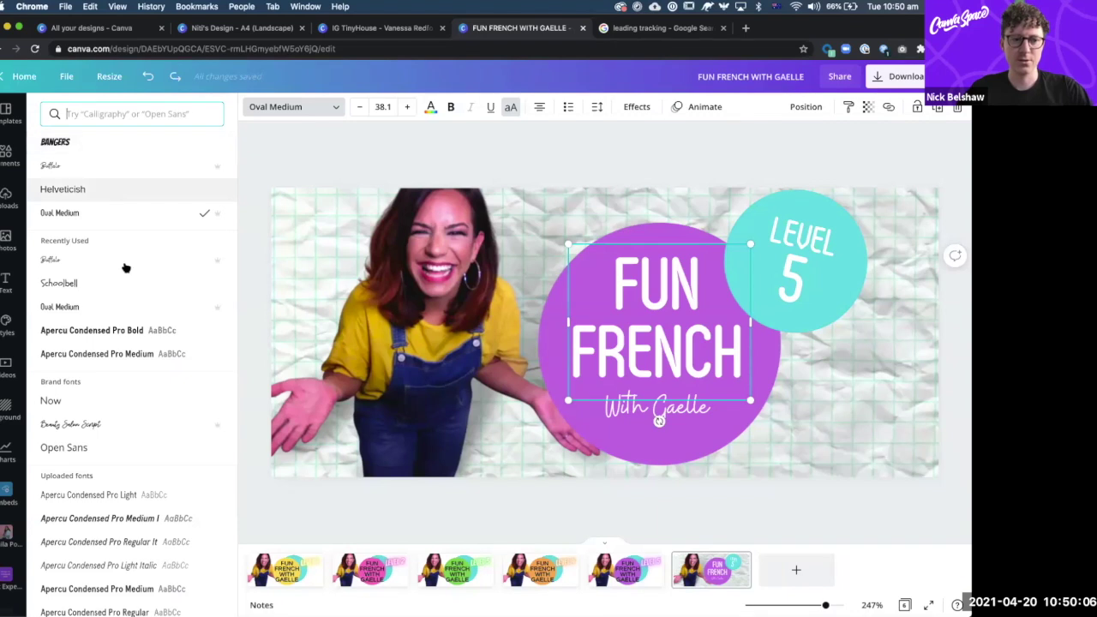
scroll(124, 267, down, 10)
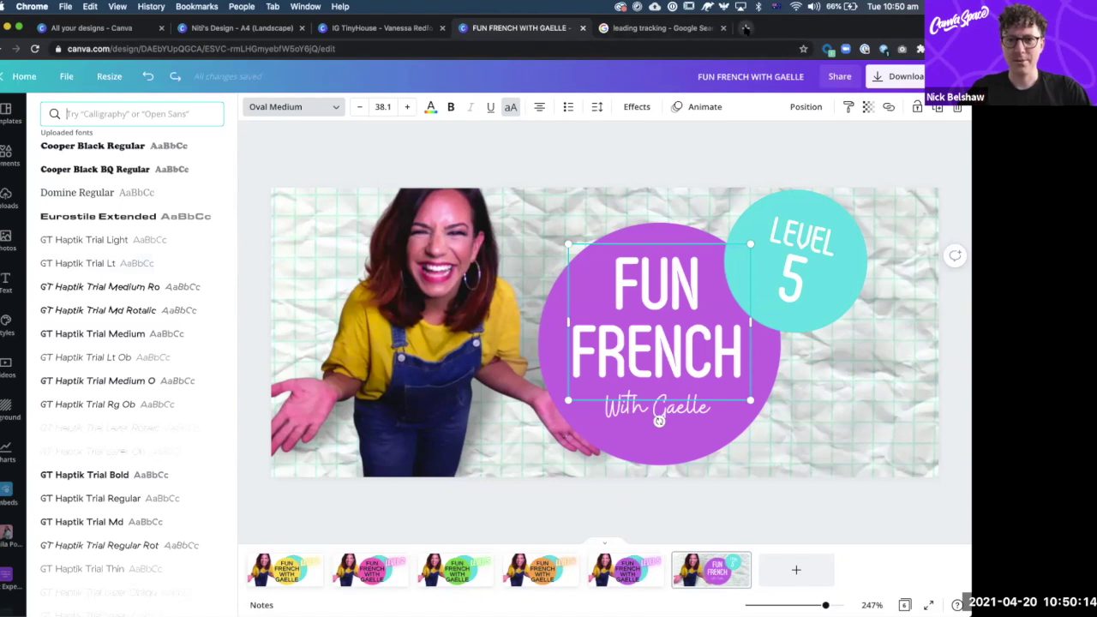
- Search Google for "typewolf" in a new browser tab, open the Typewolf website and look over its homepage
click(745, 28)
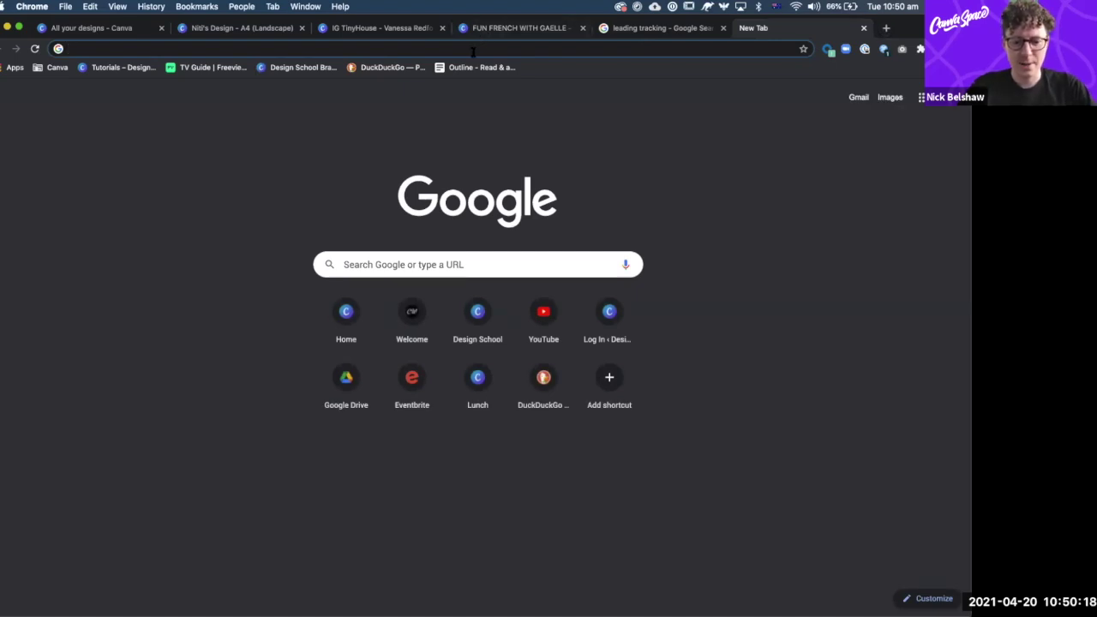
text(typewolf)
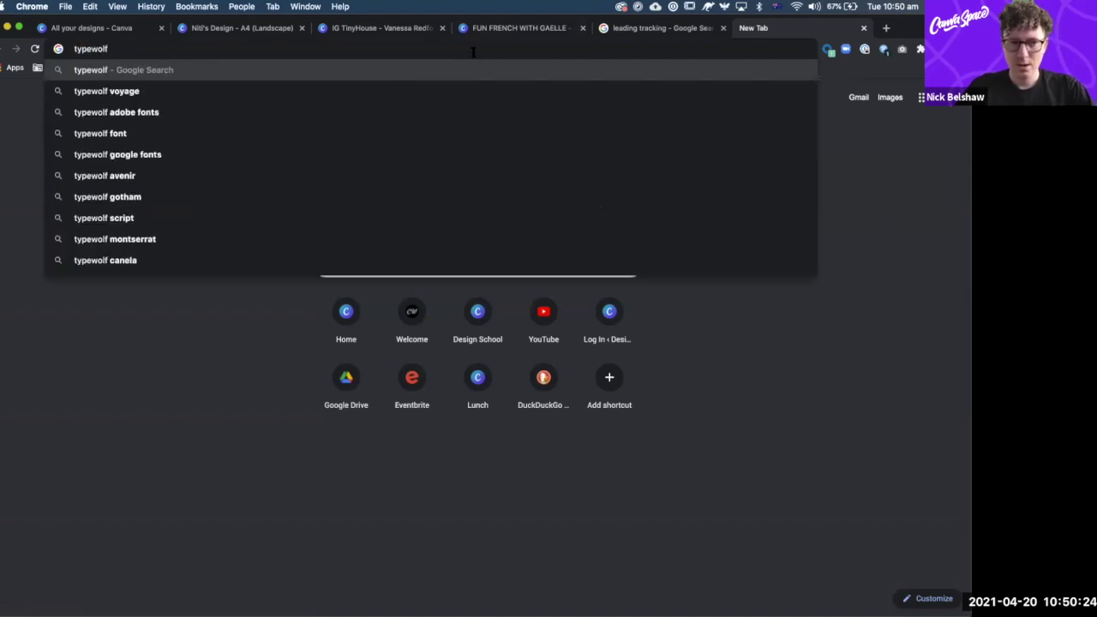
key(Return)
click(199, 190)
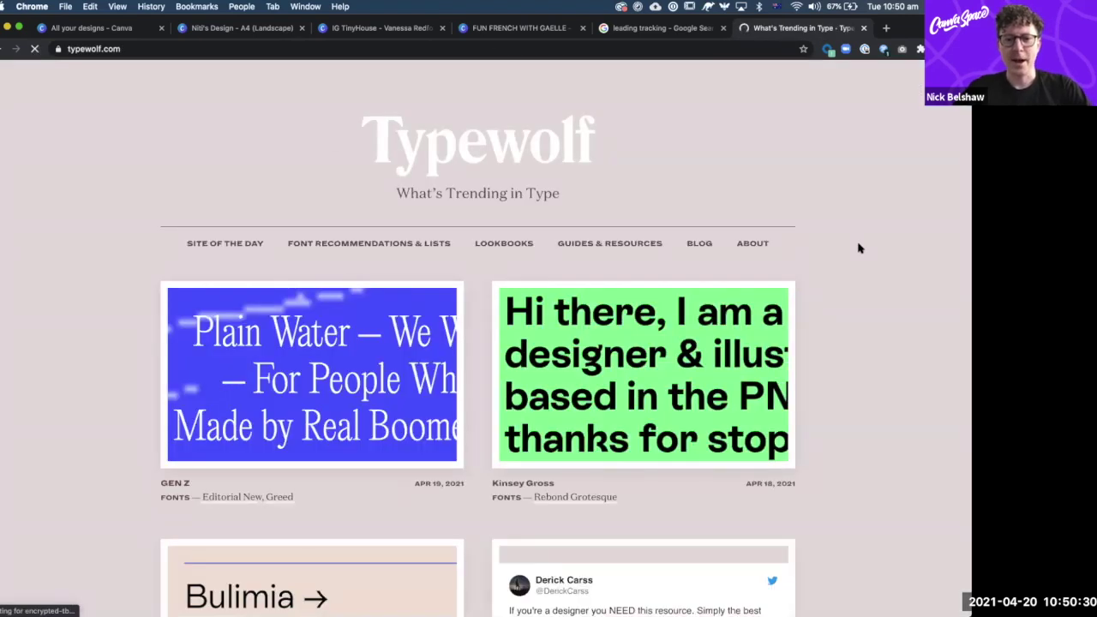
scroll(859, 247, down, 1)
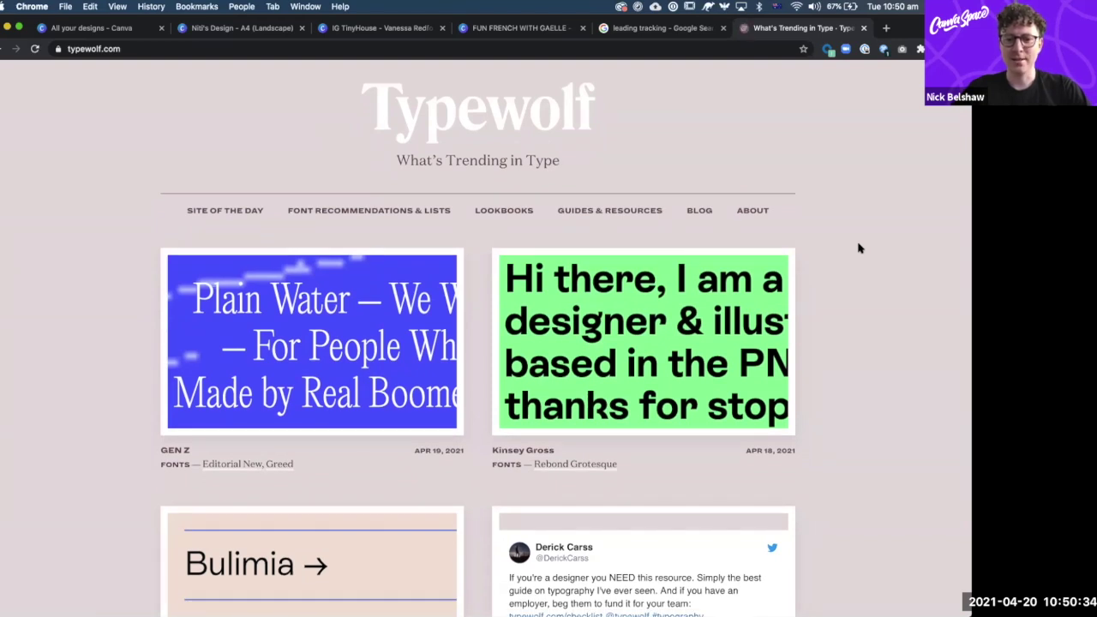
- Look through the trending featured sites and their listed fonts on the Typewolf homepage
scroll(860, 248, down, 2)
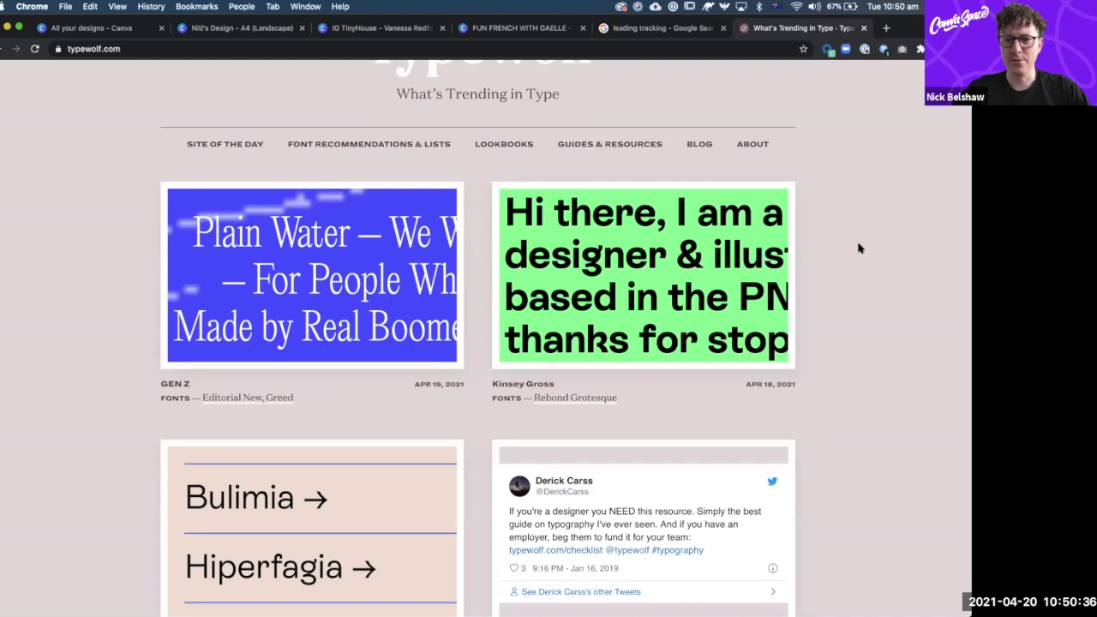
scroll(860, 248, down, 10)
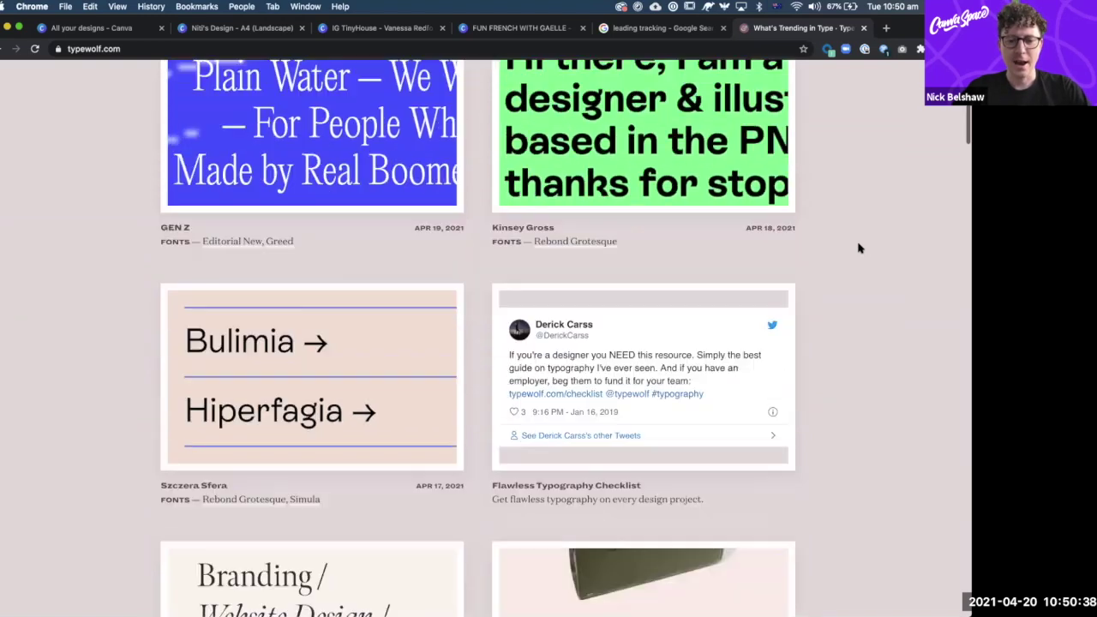
scroll(860, 248, down, 10)
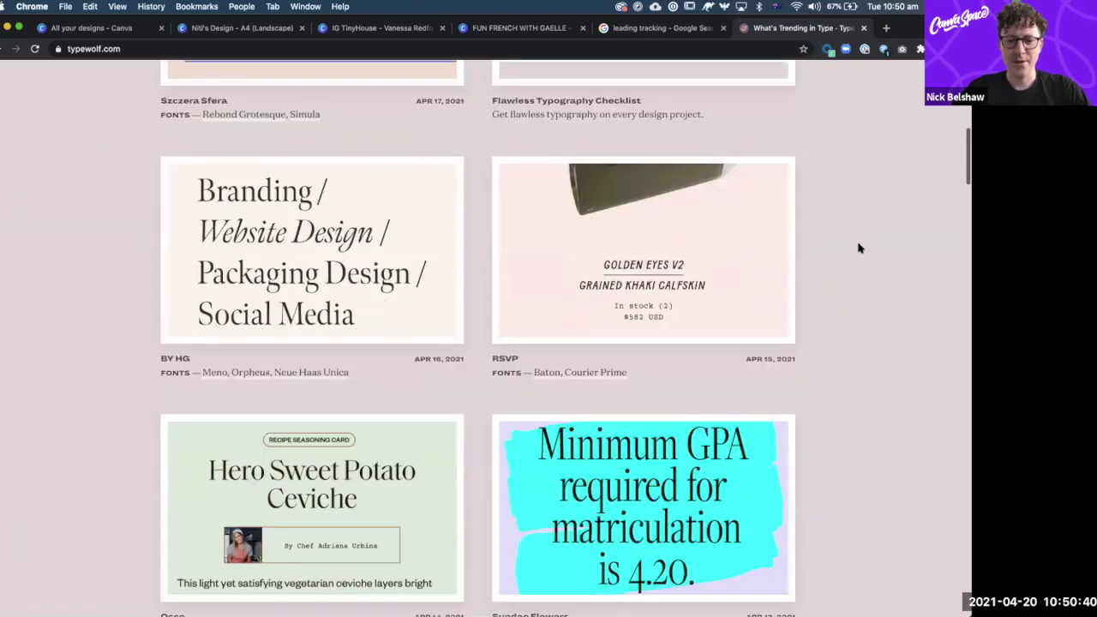
scroll(860, 248, down, 3)
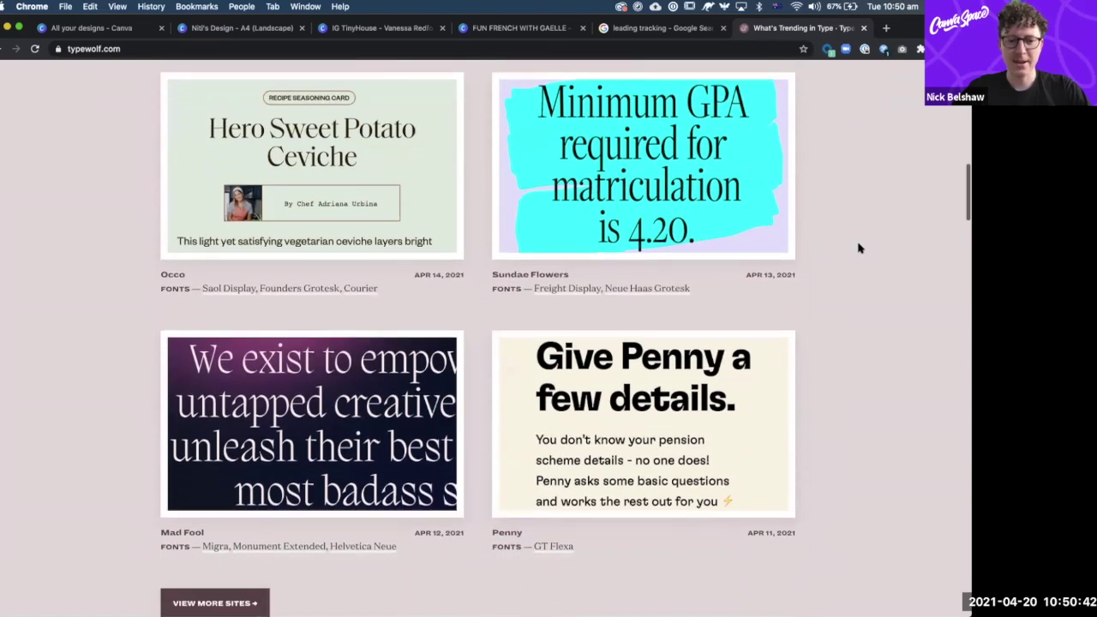
scroll(860, 248, up, 4)
scroll(859, 247, up, 20)
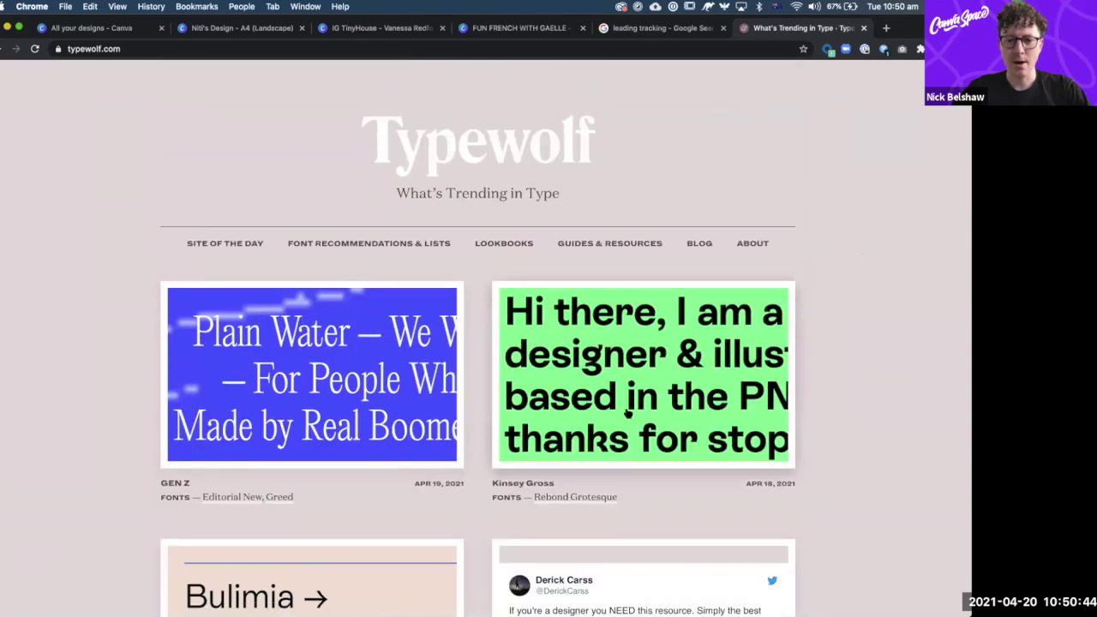
- Open the Site of the Day entry from April 18, 2021 and examine how its website uses type
click(629, 414)
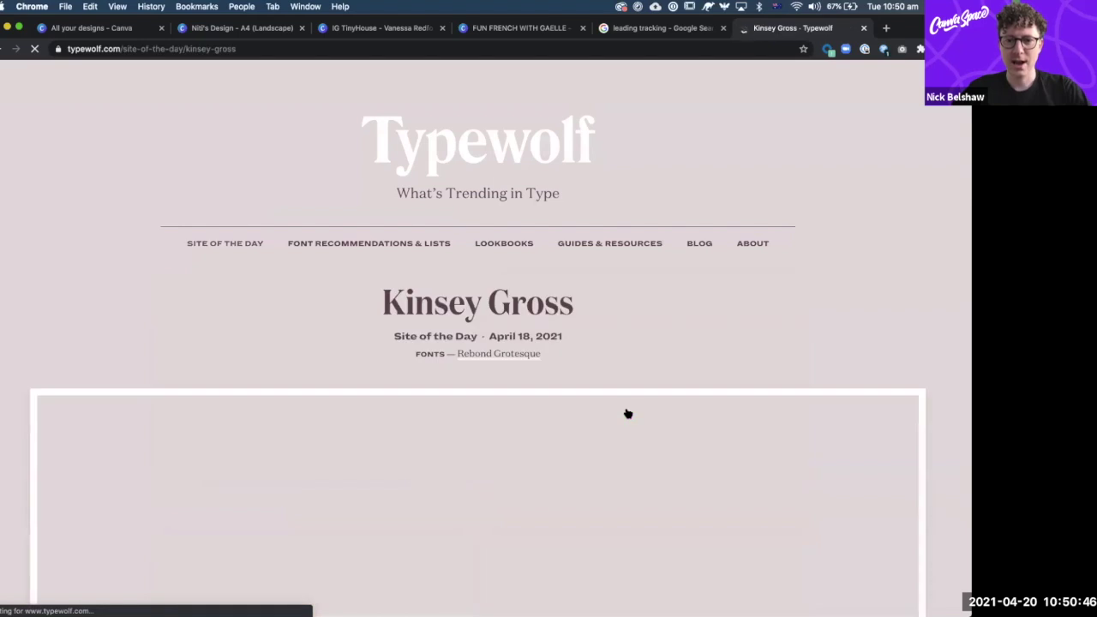
scroll(862, 313, down, 5)
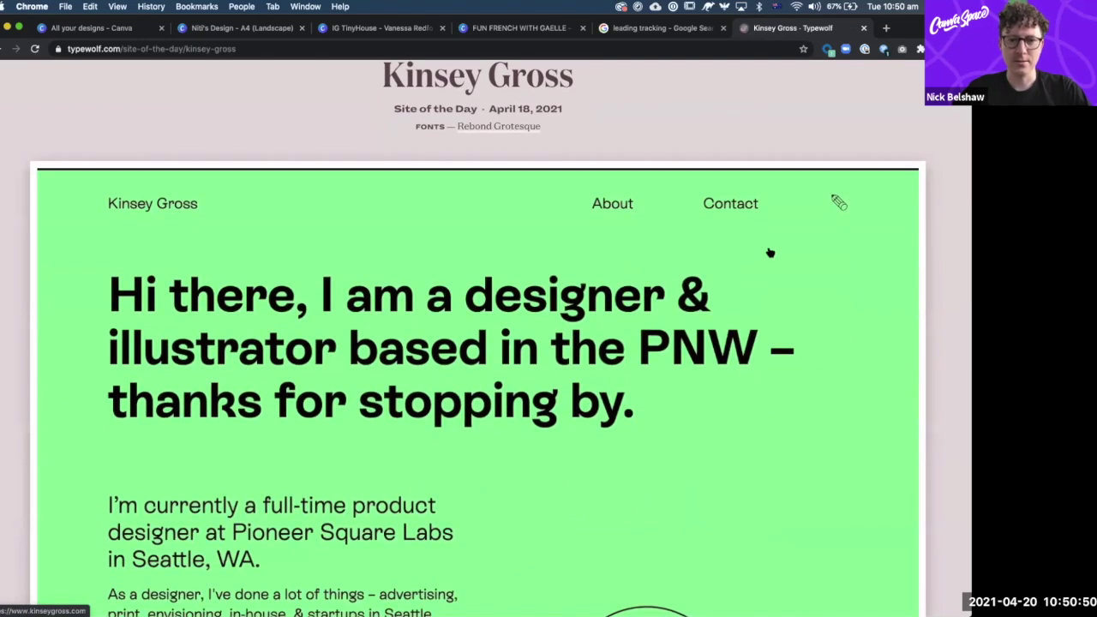
scroll(769, 250, down, 4)
scroll(625, 286, up, 7)
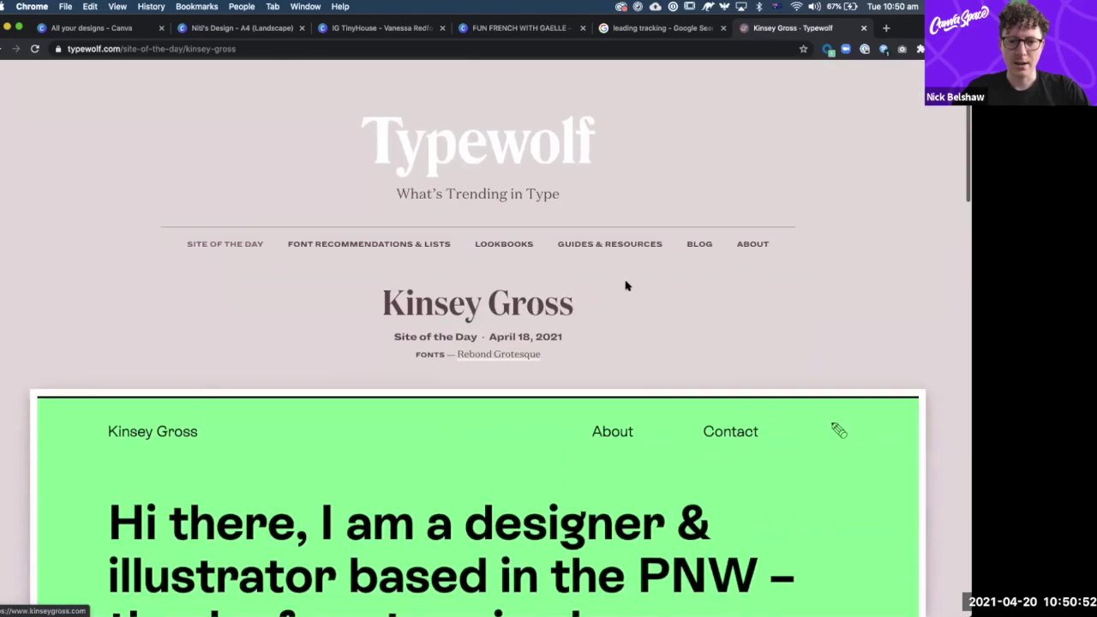
- Open the Rebond Grotesque font page and examine its similar fonts, closest matches and suggested pairing
click(502, 360)
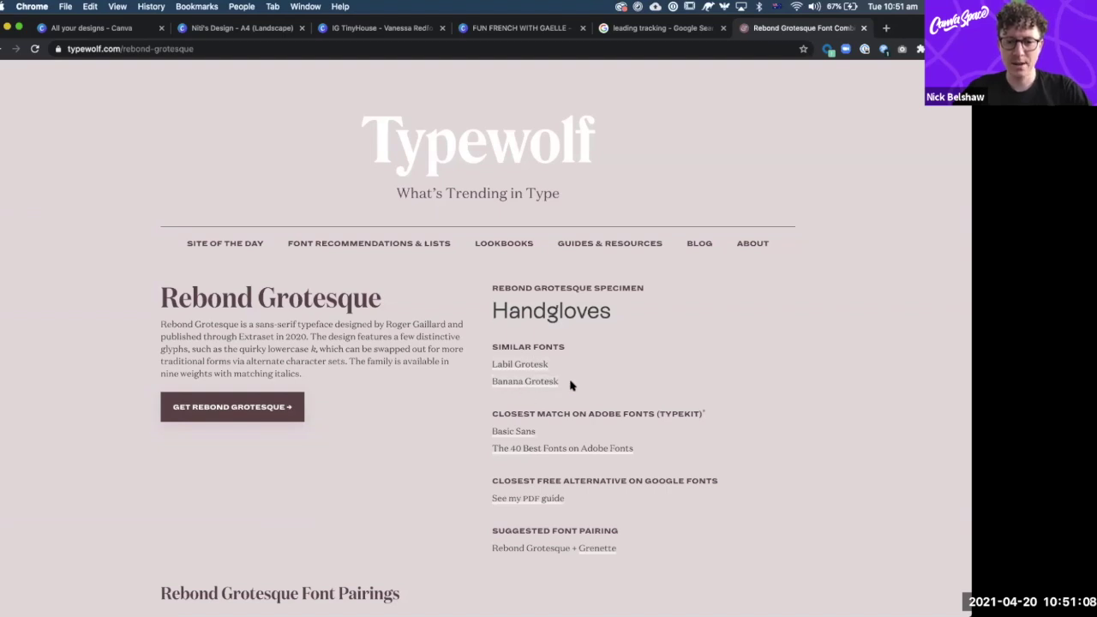
scroll(571, 385, down, 2)
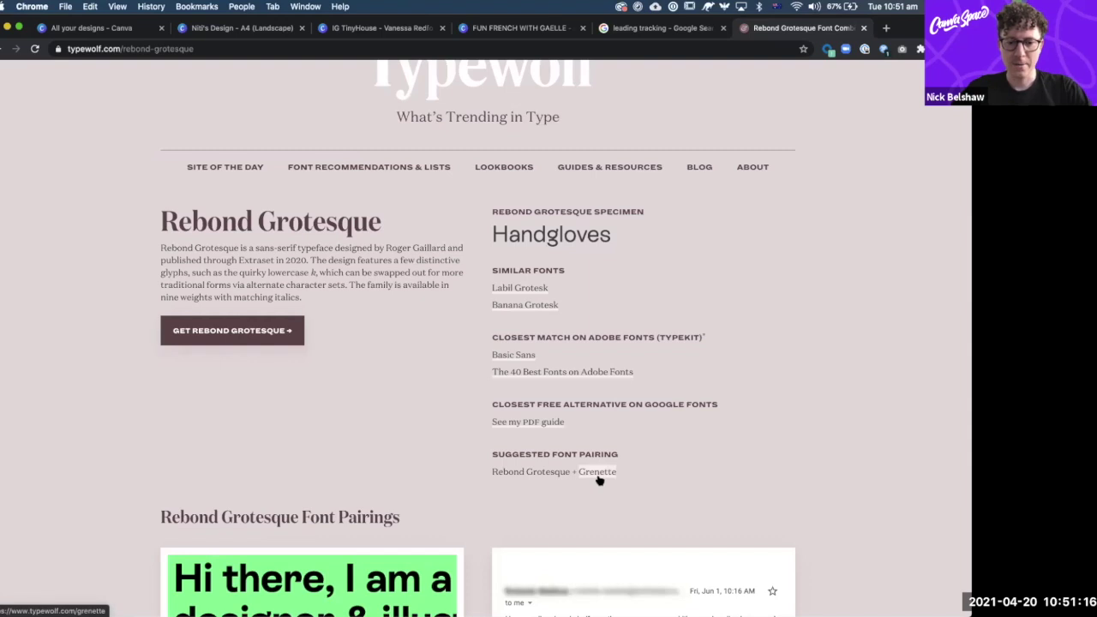
scroll(599, 481, down, 3)
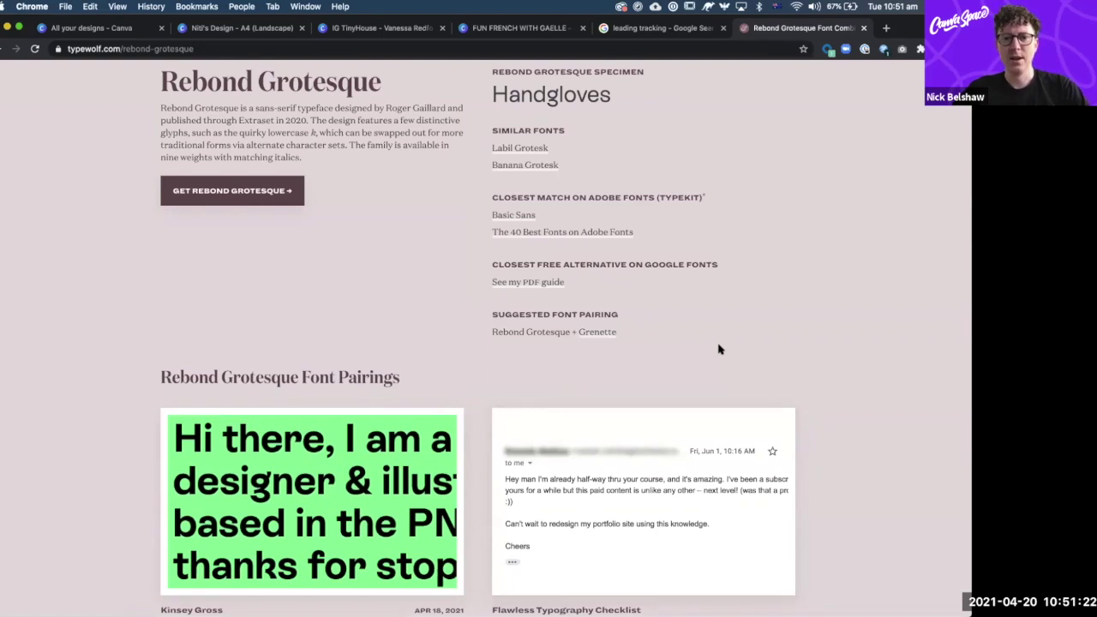
scroll(719, 349, up, 5)
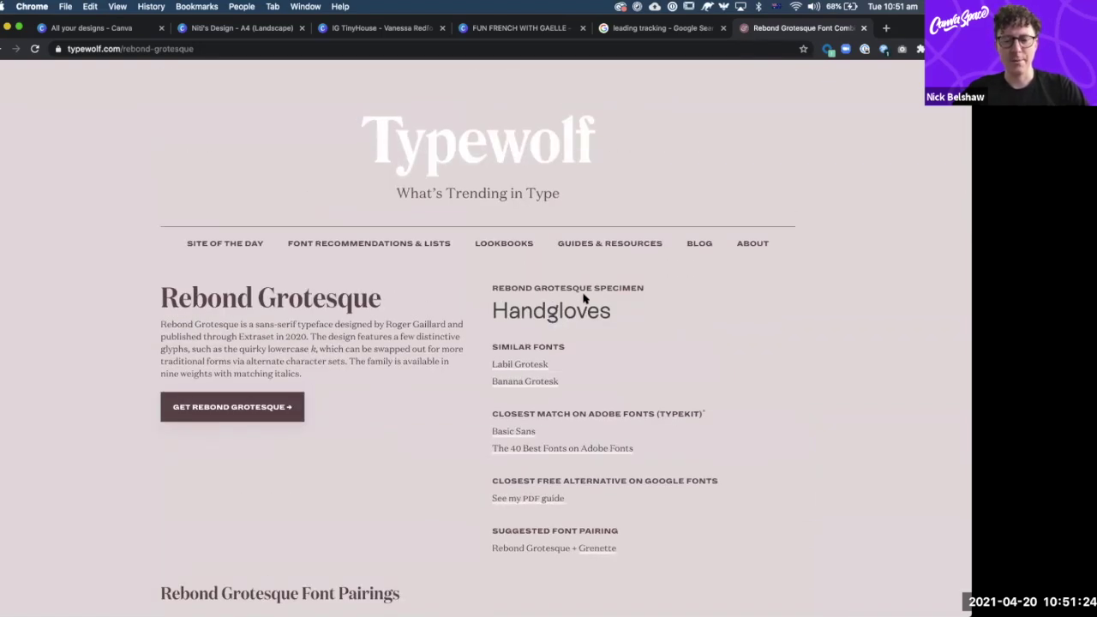
- Switch to the Fun French banner in Canva, try enlarging the woman's cut-out photo and undo the resize
click(529, 28)
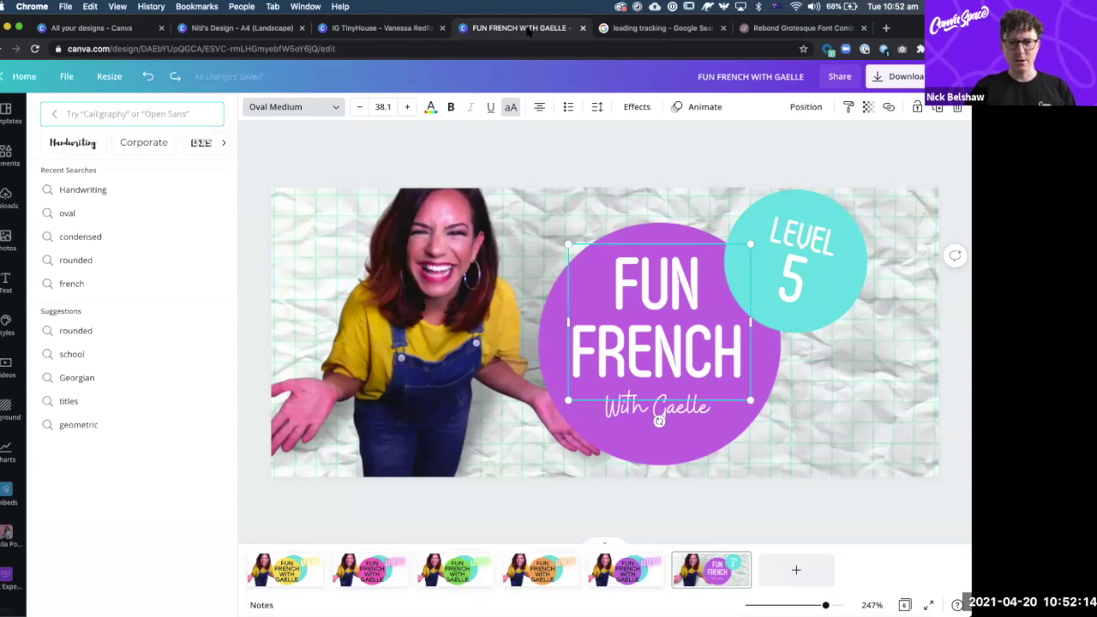
click(442, 284)
drag(667, 116, 750, 75)
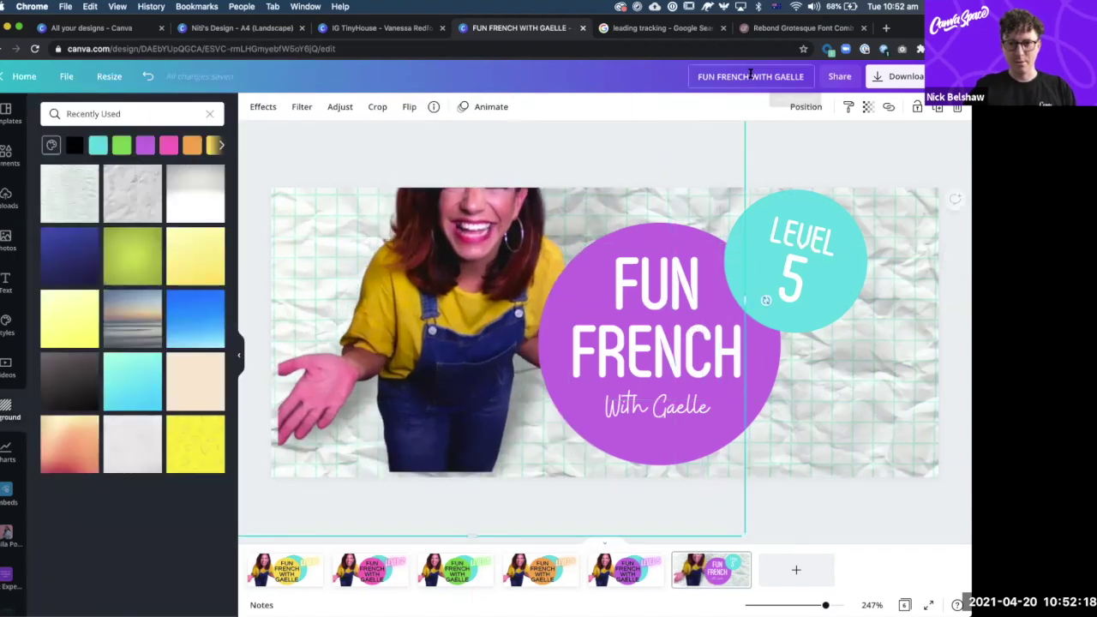
key(super+z)
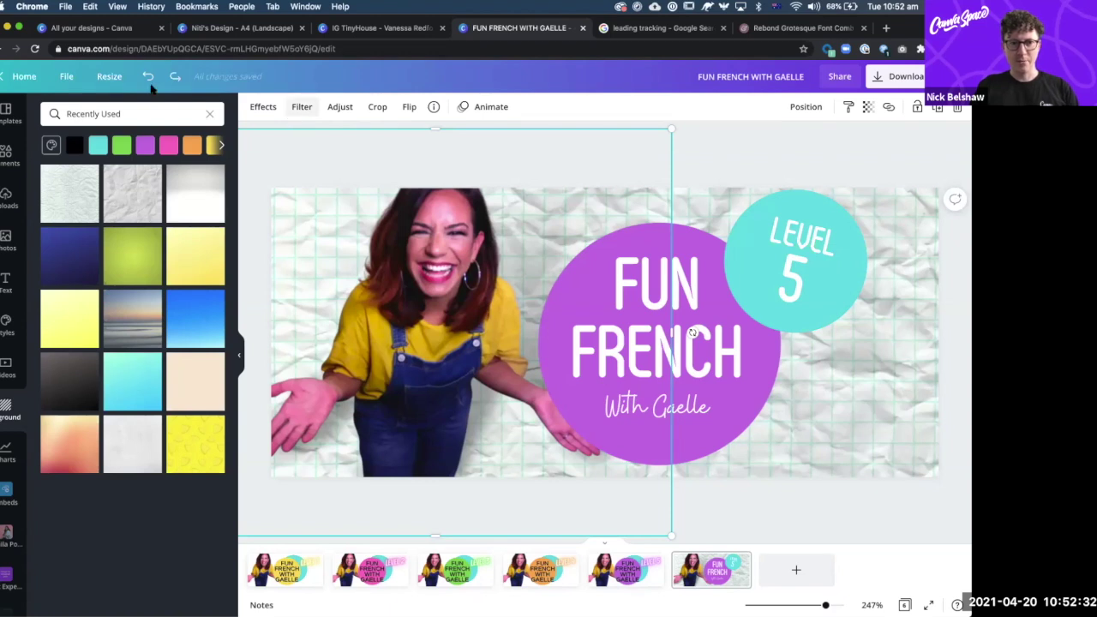
- Create a resized copy of the Fun French design in the Instagram Post size and open its sixth page
click(105, 77)
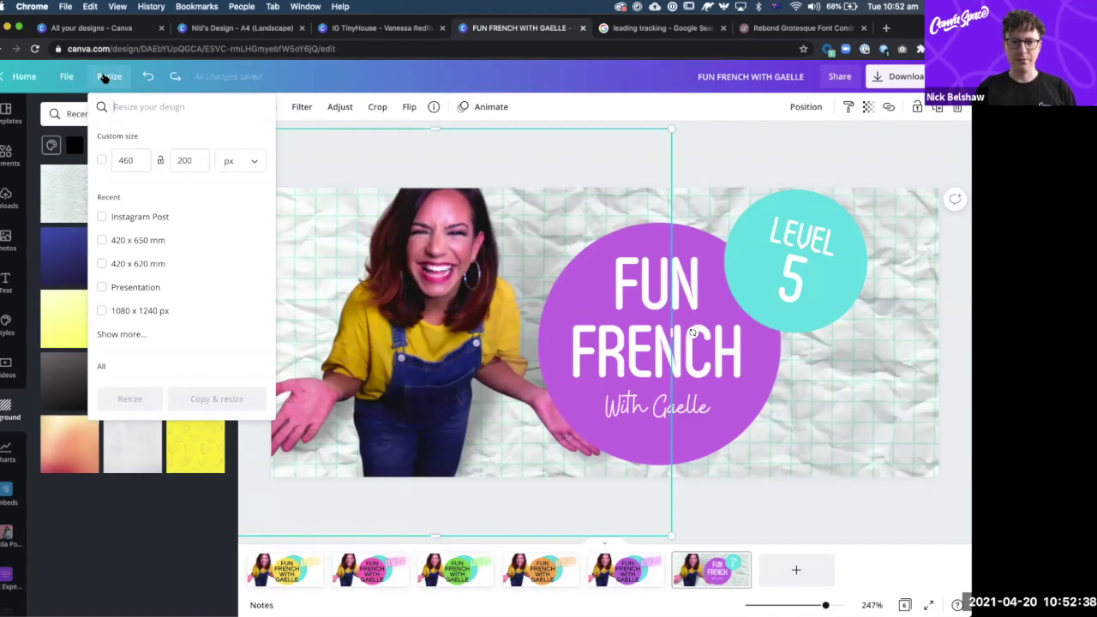
click(102, 217)
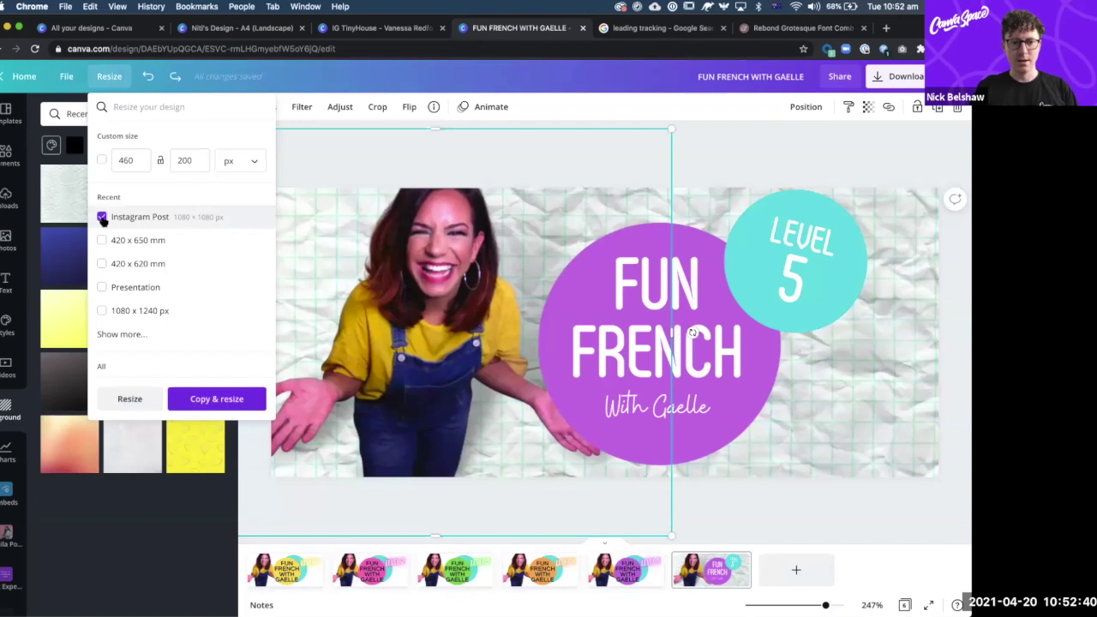
click(198, 399)
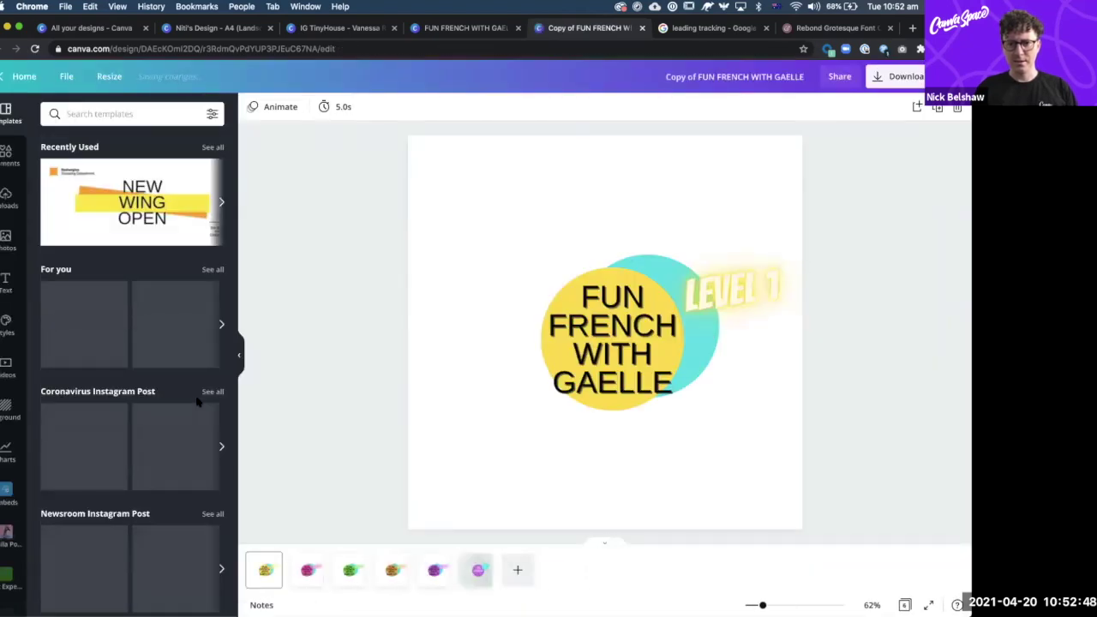
click(477, 571)
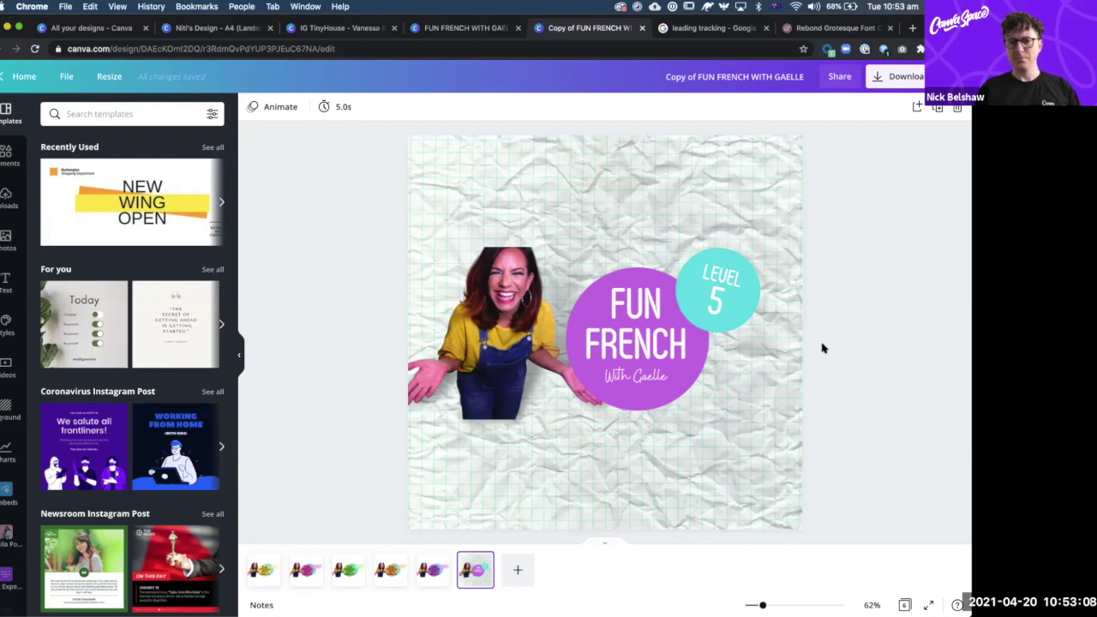
- Return to the original Fun French banner and look through its publishing and sharing options
click(472, 28)
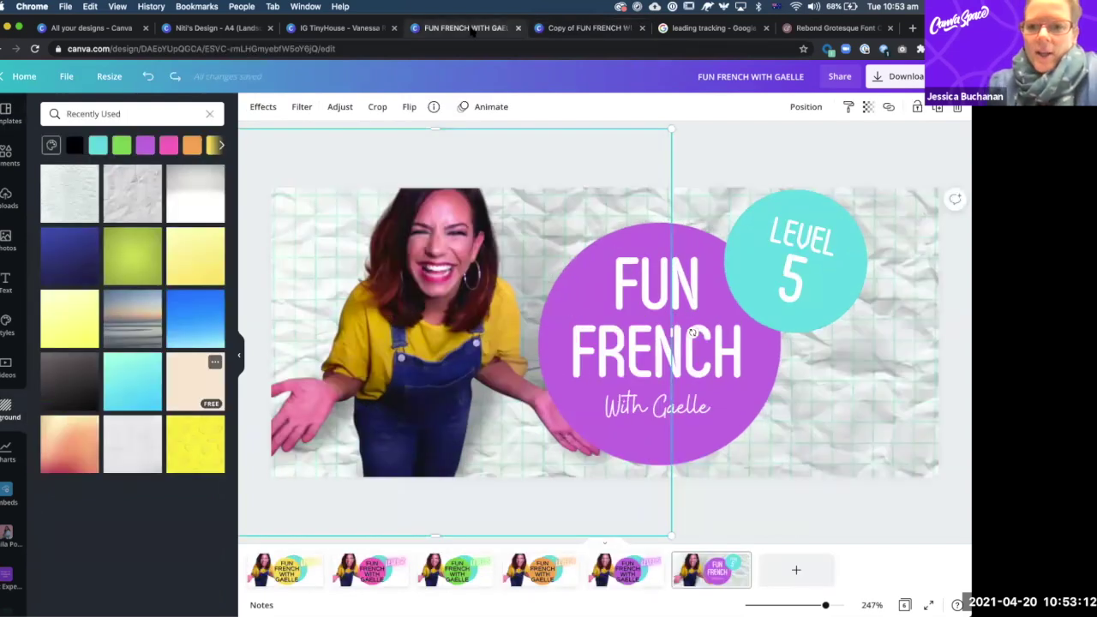
click(752, 156)
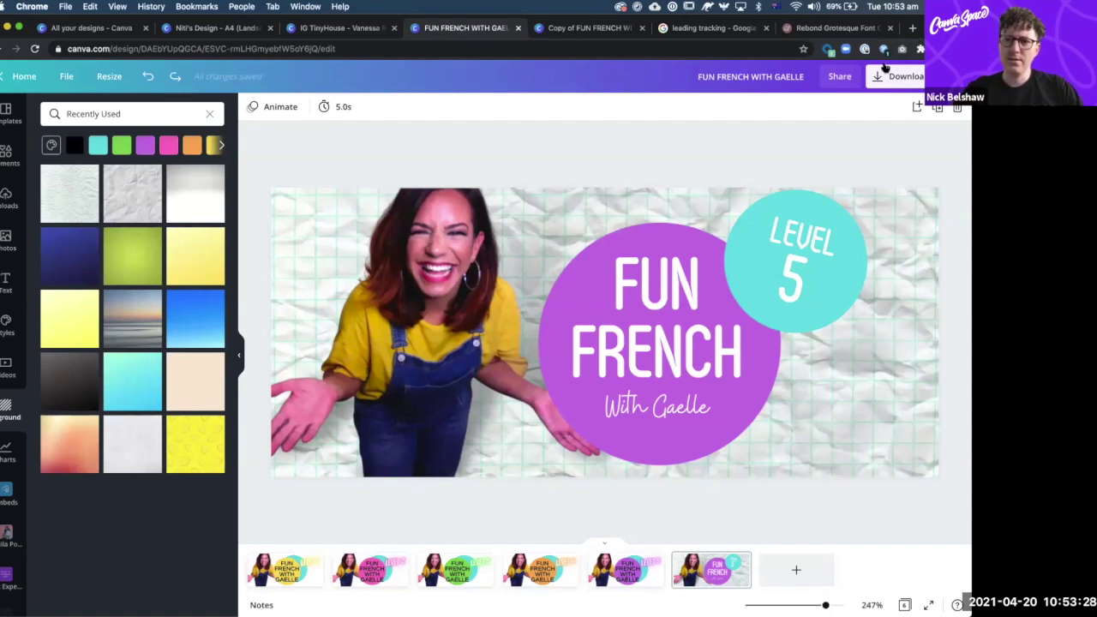
click(840, 76)
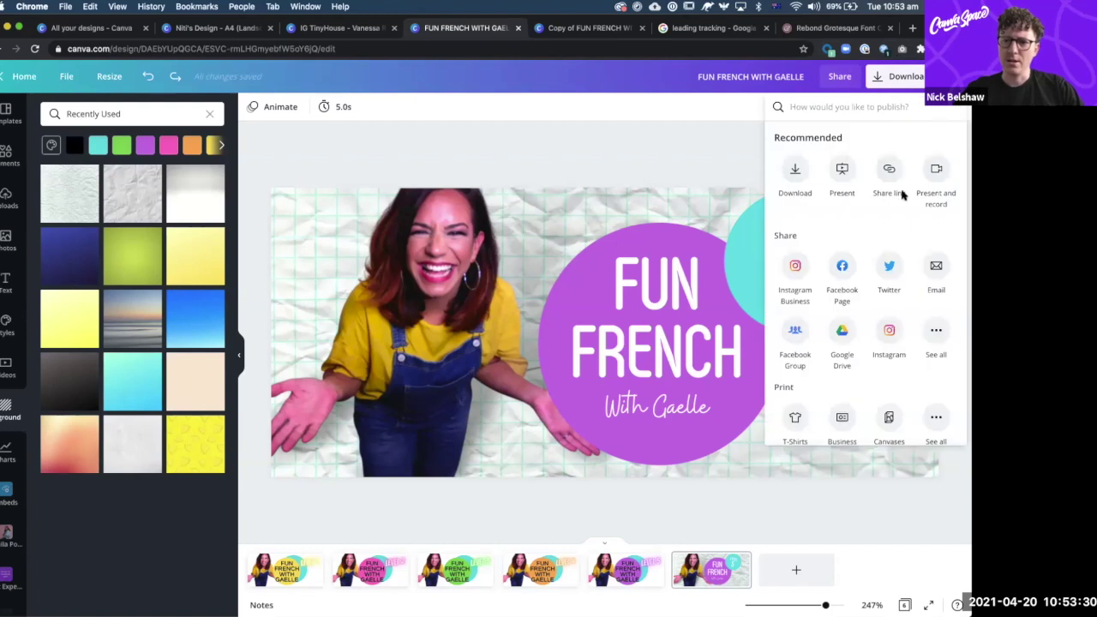
scroll(902, 195, down, 1)
scroll(901, 193, down, 1)
scroll(840, 197, up, 3)
- Set the banner's download file type to SVG and close the download settings without exporting
click(796, 174)
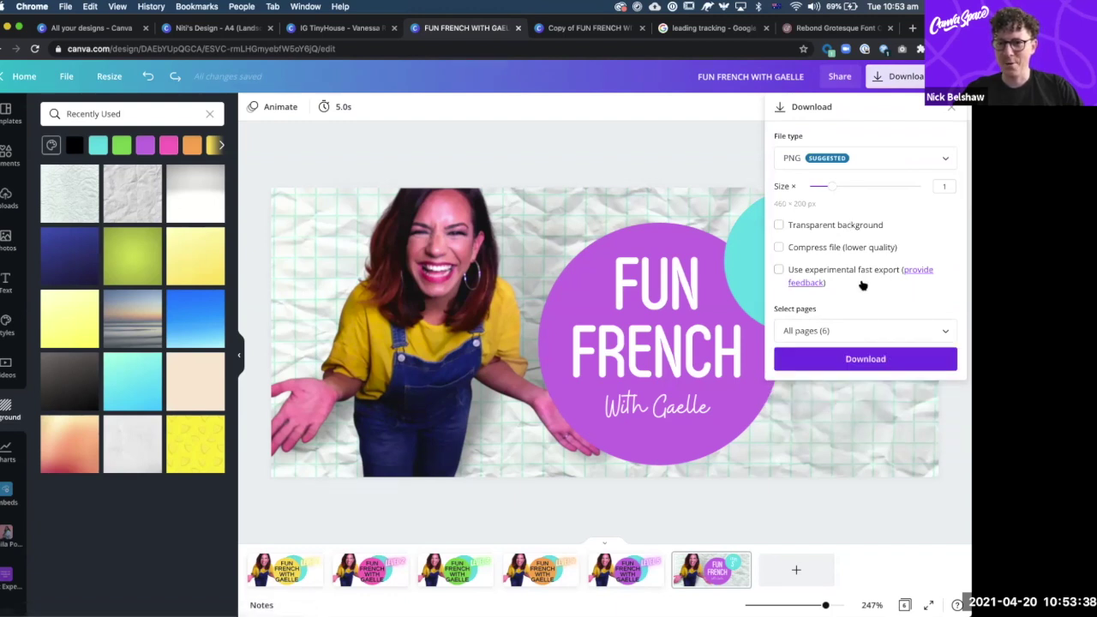
click(943, 154)
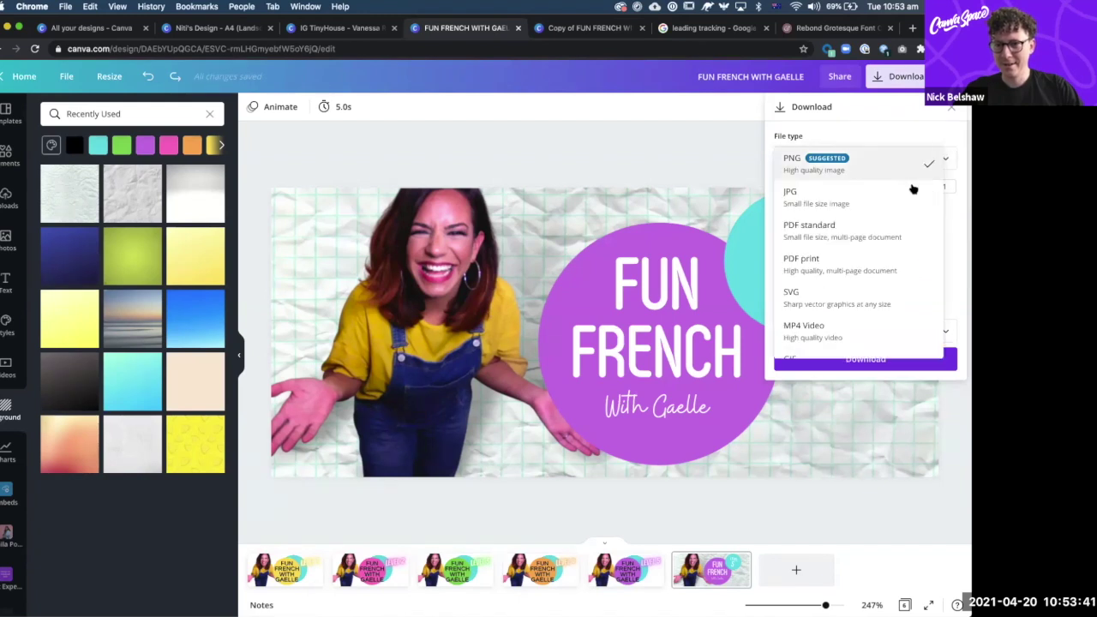
click(876, 306)
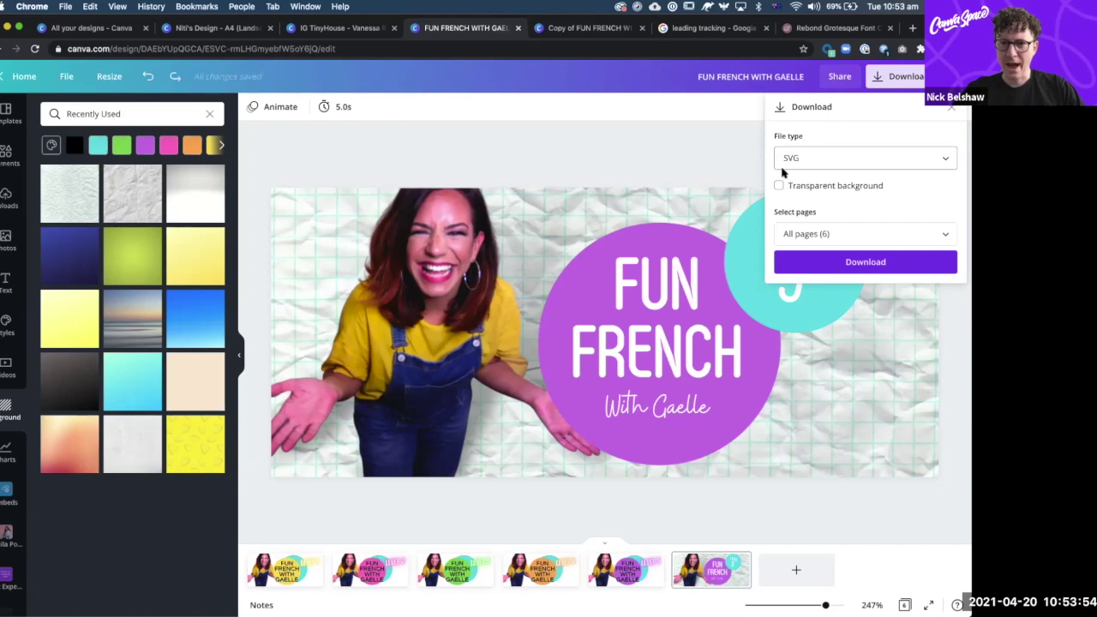
click(723, 148)
- Search Google Images for "vector raster" and open the Raster (Bitmap) vs Vector comparison image from vector-conversions.com
click(709, 29)
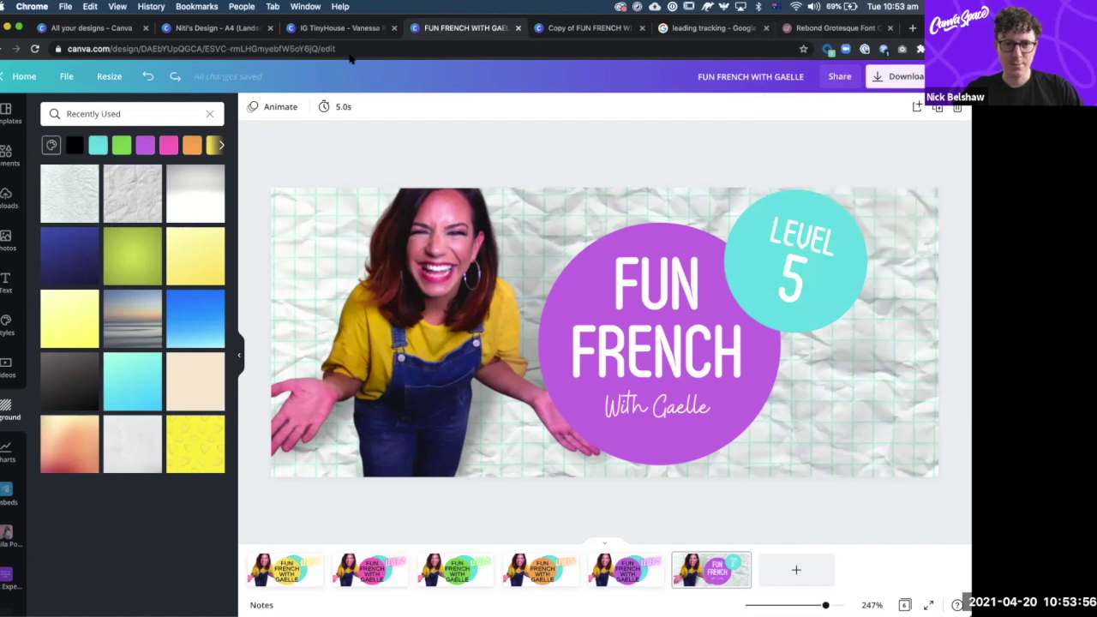
drag(157, 76, 85, 76)
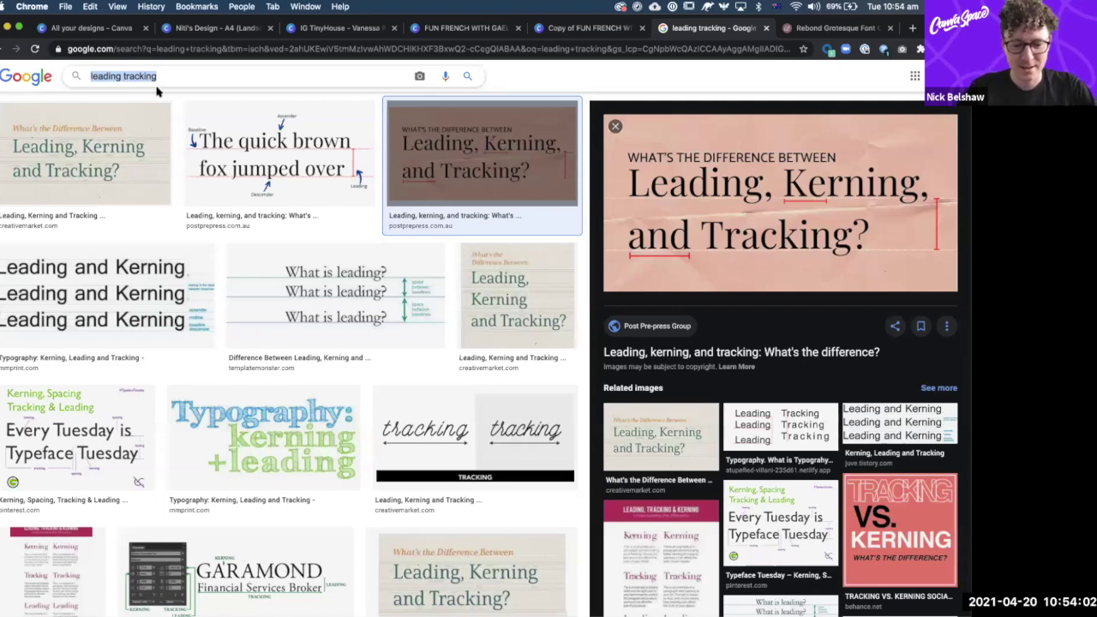
text(ve)
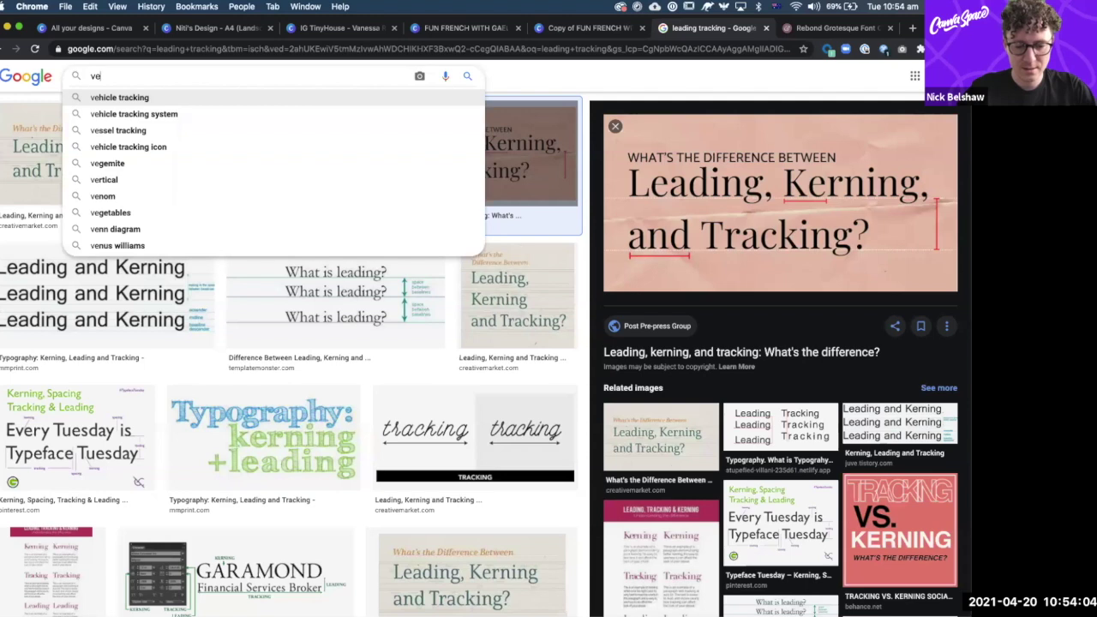
text(ctor rast)
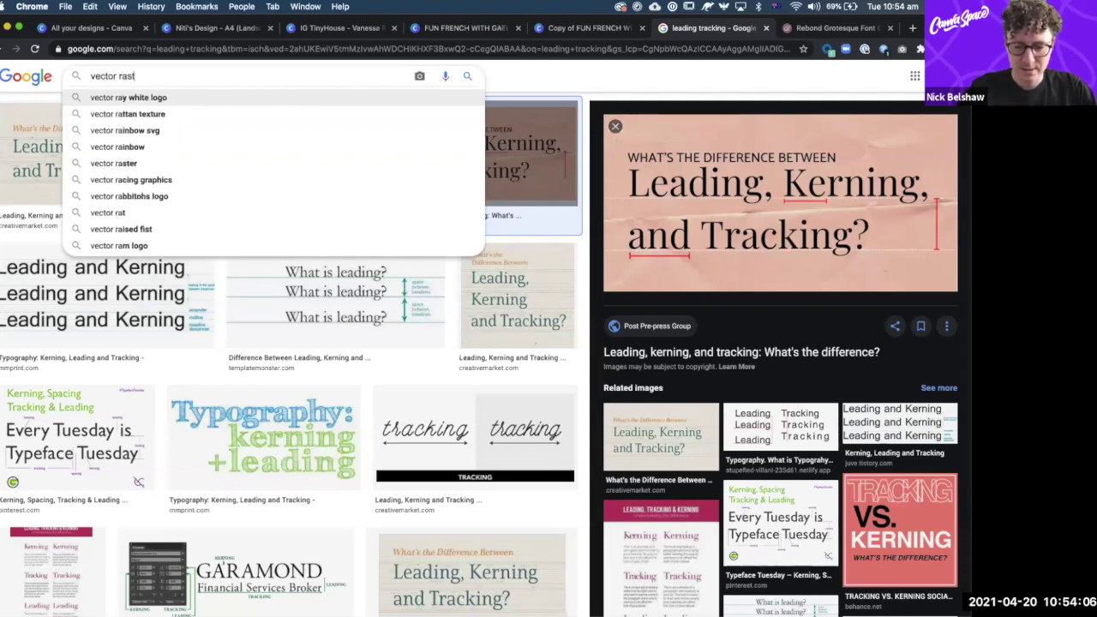
text(er)
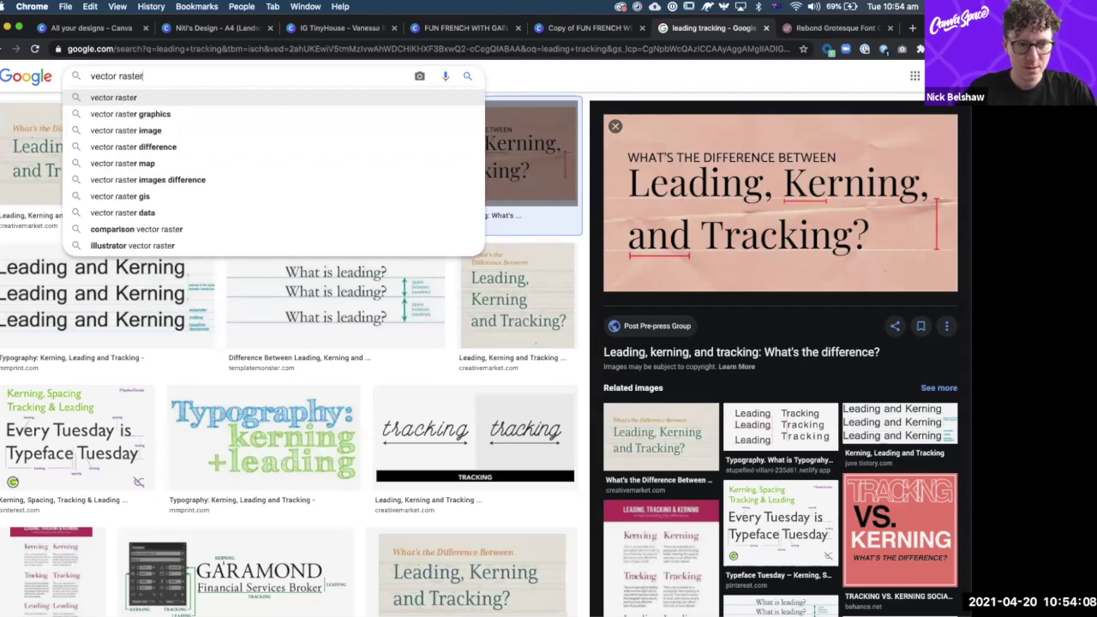
key(Return)
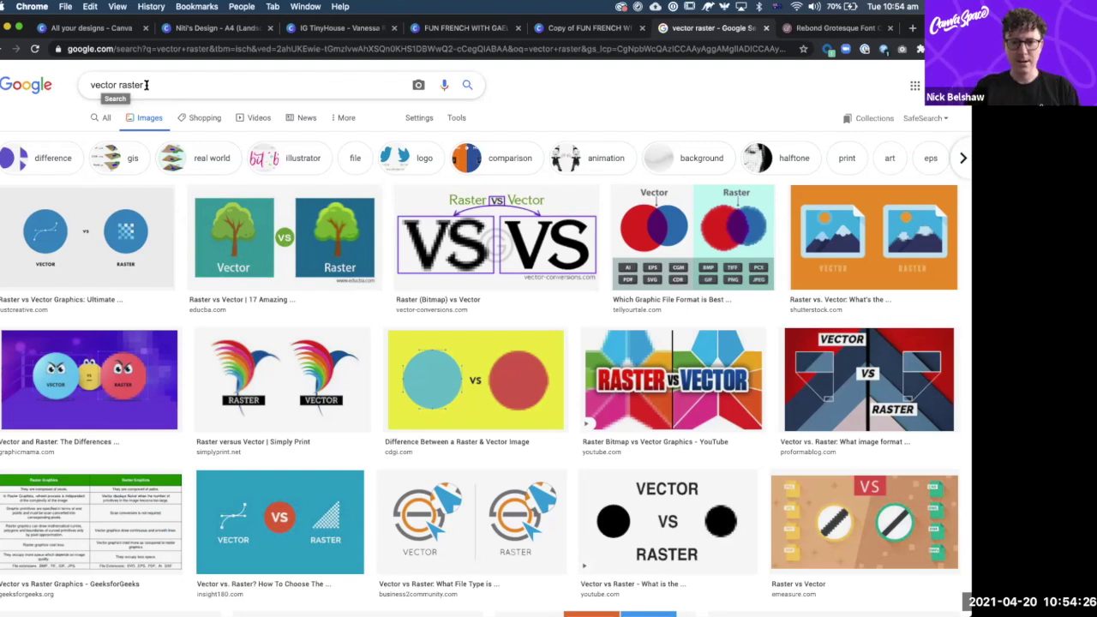
click(495, 250)
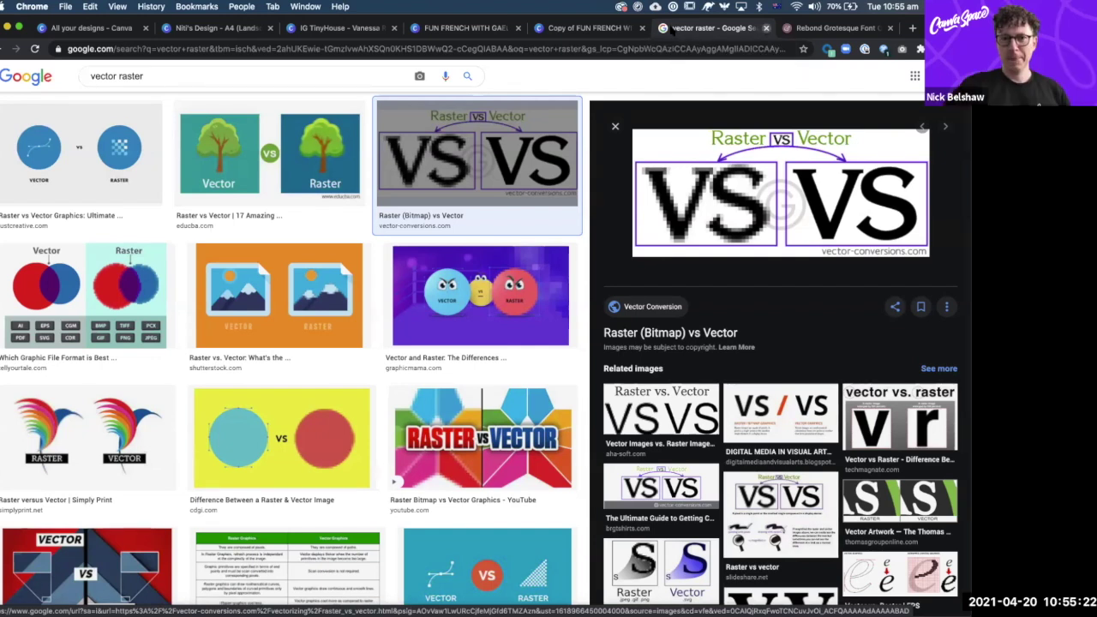
- Close the Google Images search and return to the original Fun French banner
click(766, 29)
click(541, 28)
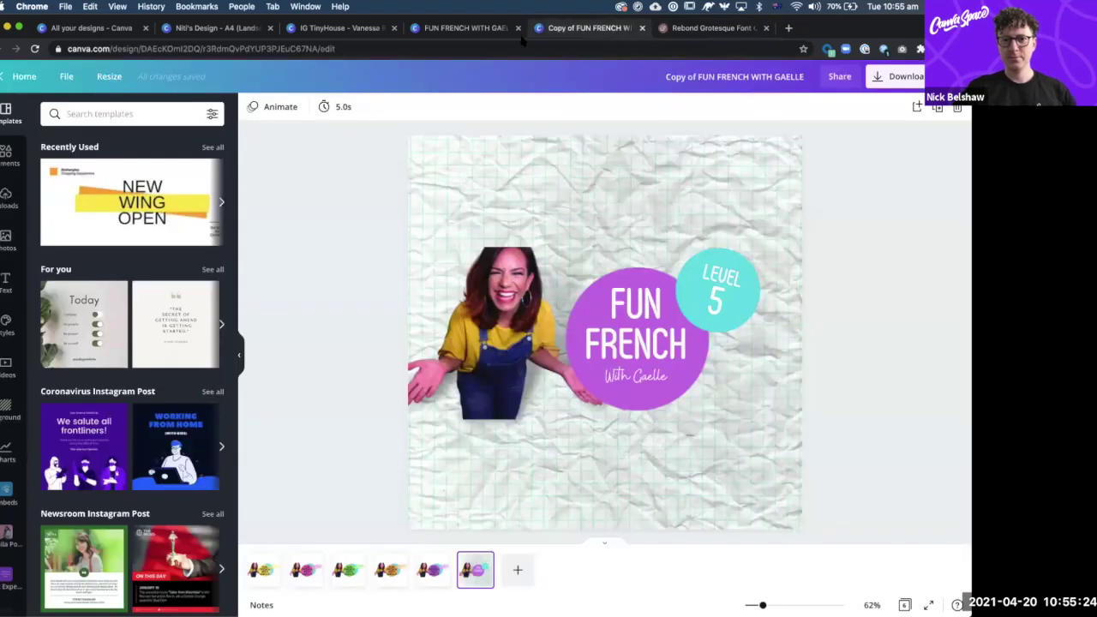
click(535, 28)
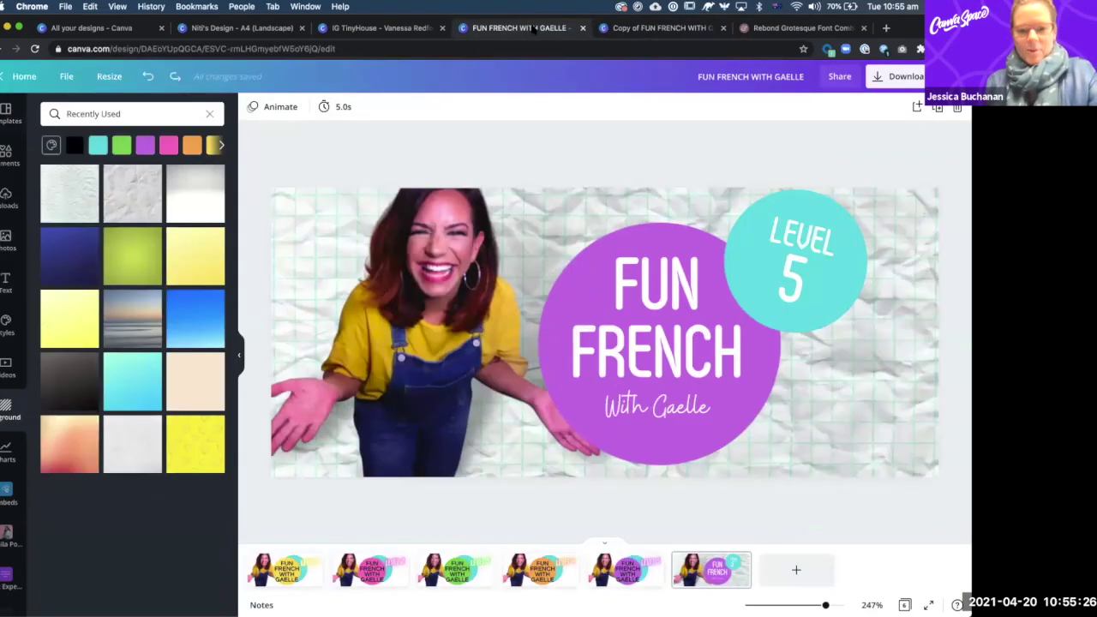